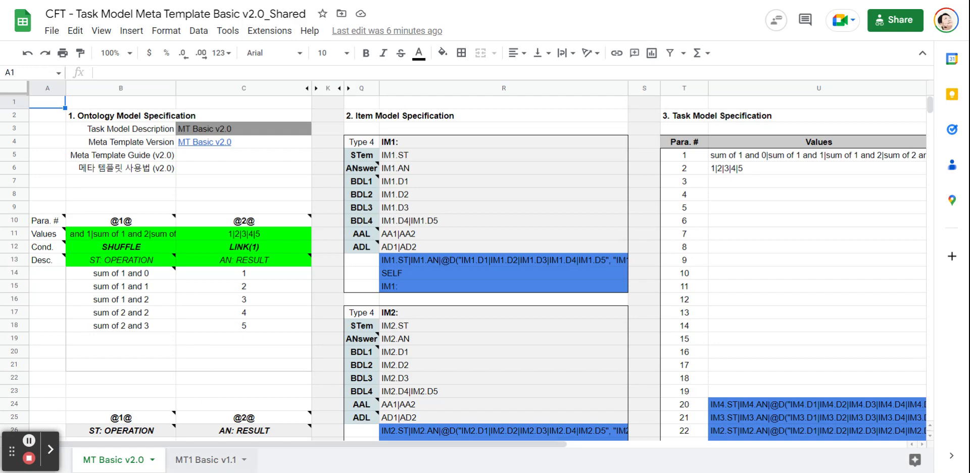
Look over the Ontology Model, Item Model, Task Model and Code Generation sections of the MT Basic v2.0 sheet.
{"action": "left_click_drag", "start_coordinate": [225, 448], "coordinate": [441, 449]}
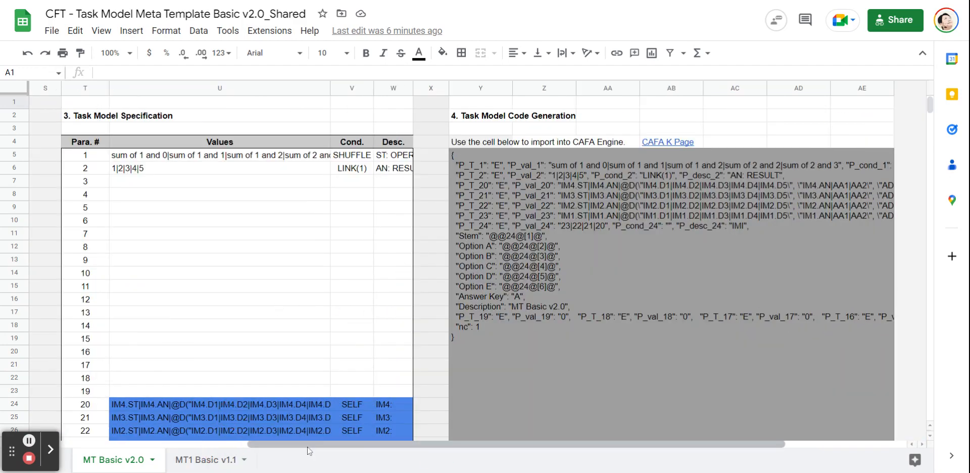
{"action": "left_click_drag", "start_coordinate": [302, 444], "coordinate": [210, 444]}
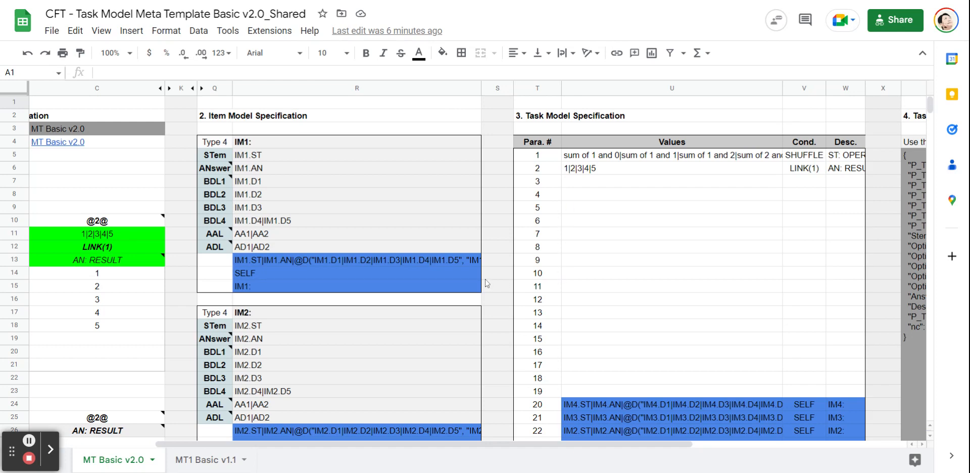
{"action": "left_click_drag", "start_coordinate": [437, 444], "coordinate": [159, 442]}
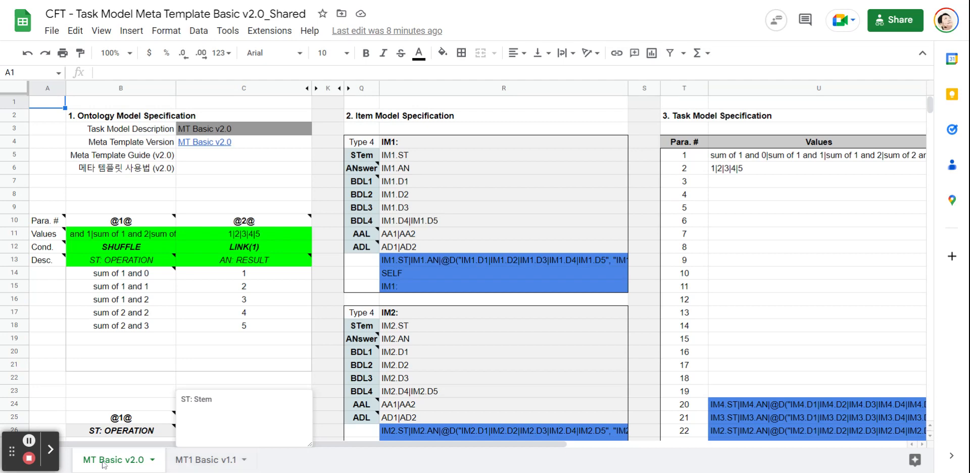
{"action": "left_click", "coordinate": [104, 380]}
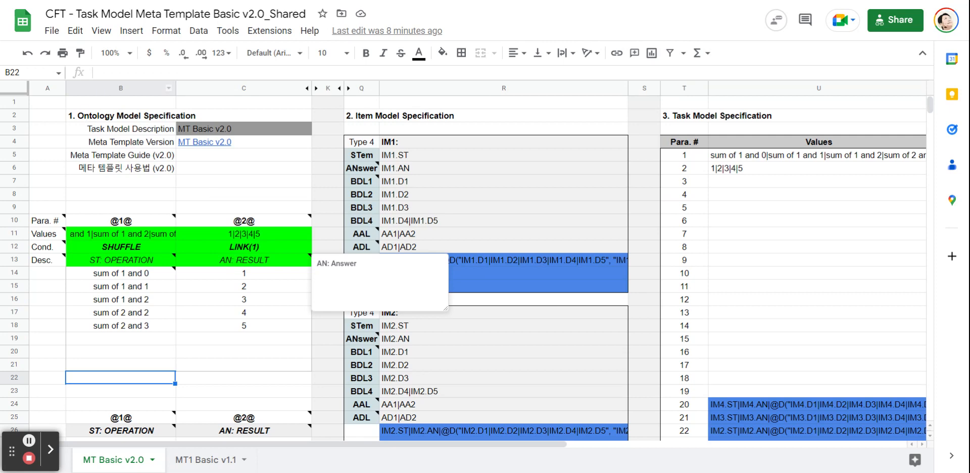
{"action": "left_click", "coordinate": [142, 133]}
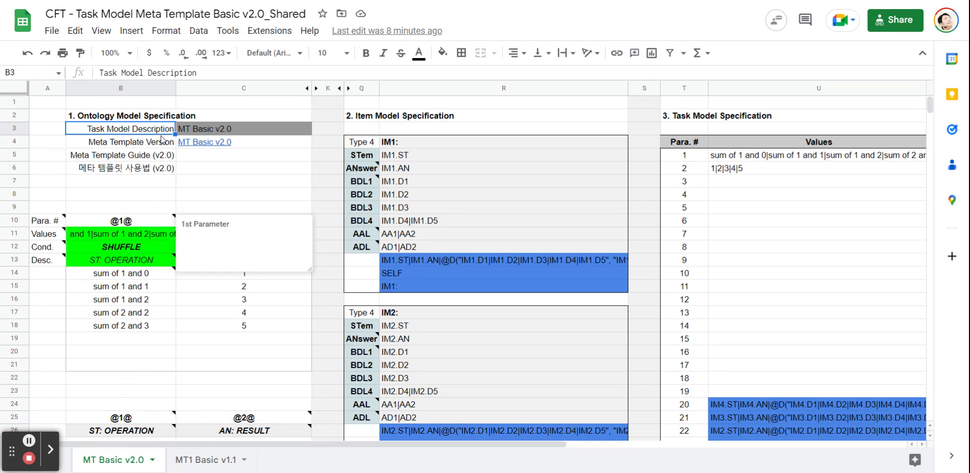
Examine the task model description in C3 and the formulas in the Description cells U36 and U70.
{"action": "left_click", "coordinate": [217, 129]}
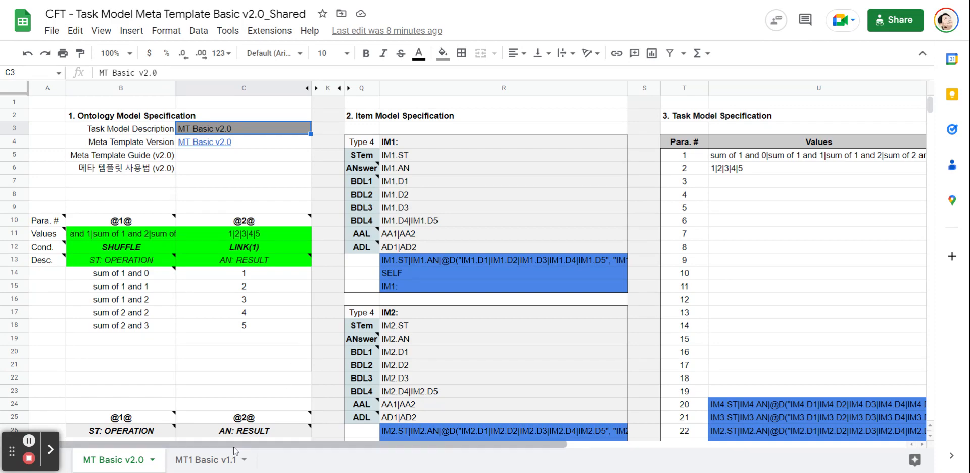
{"action": "scroll", "coordinate": [248, 445], "scroll_direction": "right", "scroll_amount": 5}
{"action": "scroll", "coordinate": [244, 404], "scroll_direction": "down", "scroll_amount": 10}
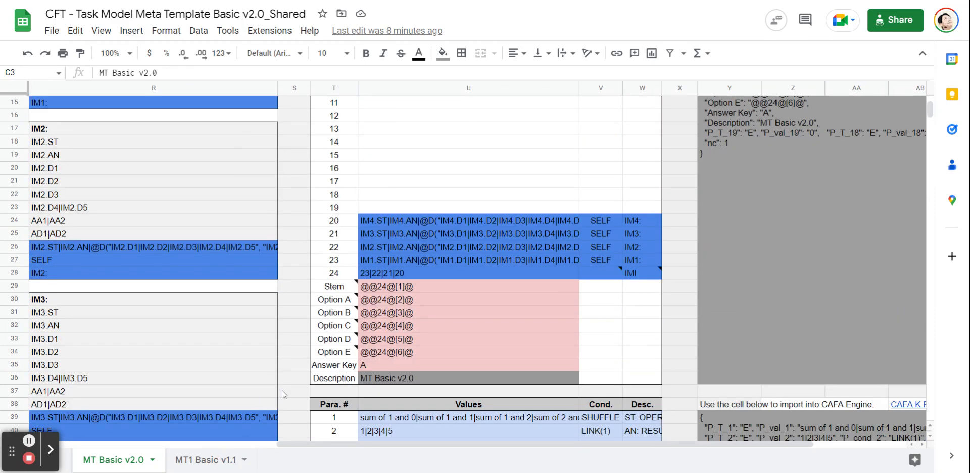
{"action": "scroll", "coordinate": [419, 383], "scroll_direction": "down", "scroll_amount": 5}
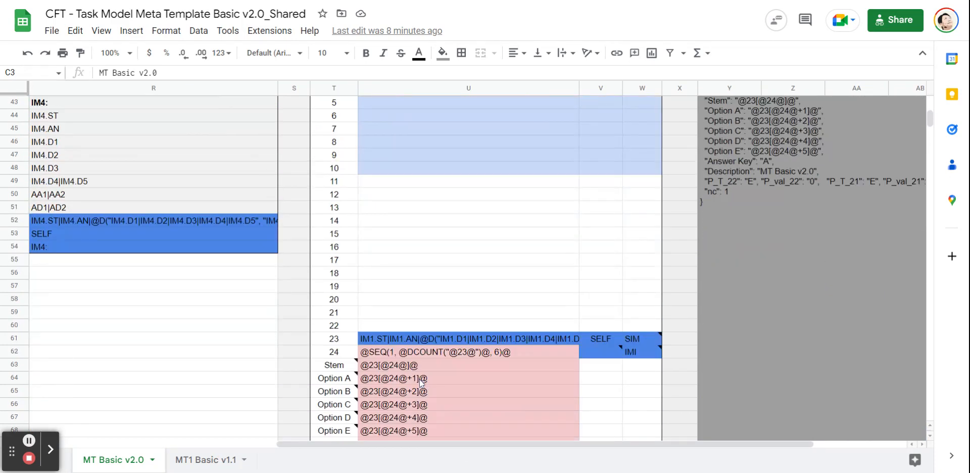
{"action": "scroll", "coordinate": [419, 379], "scroll_direction": "up", "scroll_amount": 5}
{"action": "scroll", "coordinate": [384, 194], "scroll_direction": "down", "scroll_amount": 10}
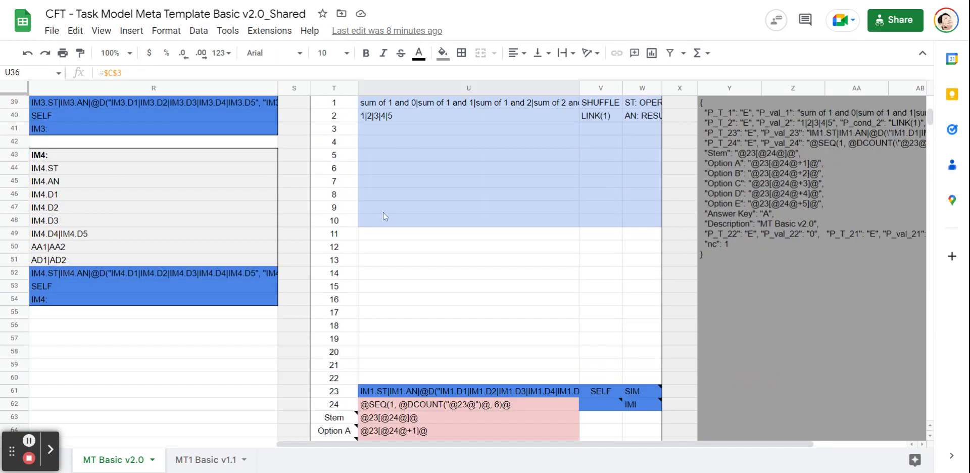
{"action": "left_click", "coordinate": [424, 182]}
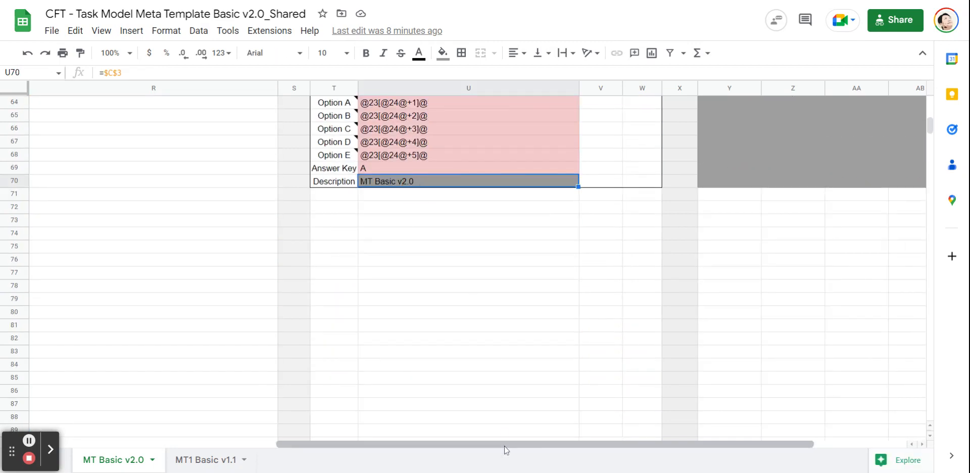
{"action": "left_click_drag", "start_coordinate": [505, 444], "coordinate": [314, 444]}
{"action": "scroll", "coordinate": [172, 235], "scroll_direction": "up", "scroll_amount": 10}
{"action": "scroll", "coordinate": [175, 237], "scroll_direction": "up", "scroll_amount": 10}
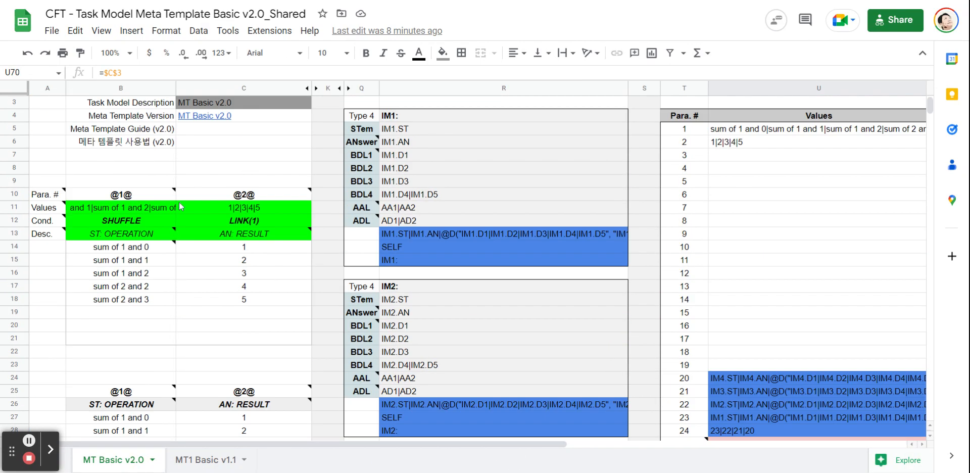
Append "???" to the task model description in C3 so it reads "MT Basic v2.0 ???".
{"action": "left_click", "coordinate": [246, 132]}
{"action": "key", "text": "Return"}
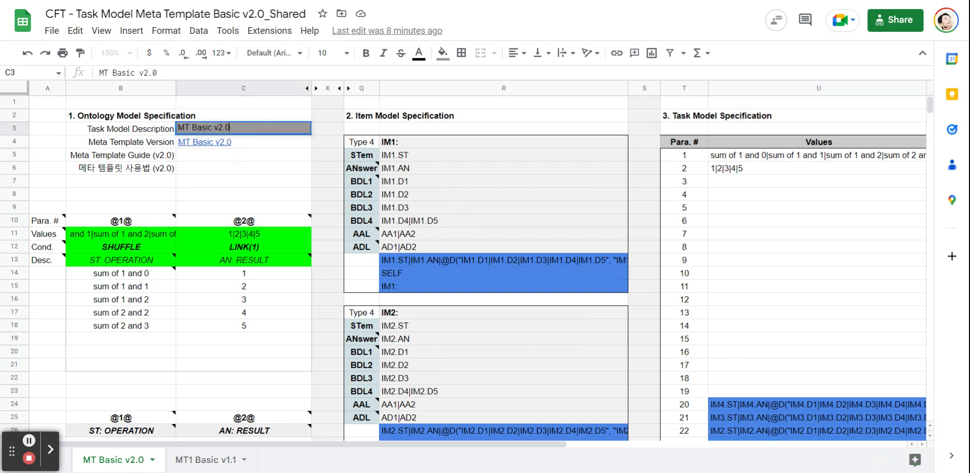
{"action": "type", "text": "???"}
{"action": "left_click", "coordinate": [252, 188]}
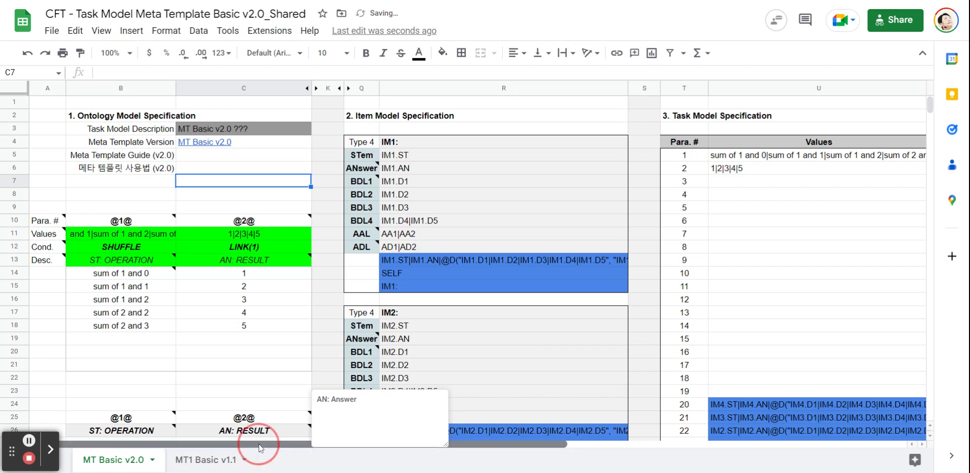
Check the Description cells U36 and U70 of both task model tables against the edited description in C3.
{"action": "scroll", "coordinate": [259, 443], "scroll_direction": "right", "scroll_amount": 7}
{"action": "scroll", "coordinate": [454, 265], "scroll_direction": "down", "scroll_amount": 5}
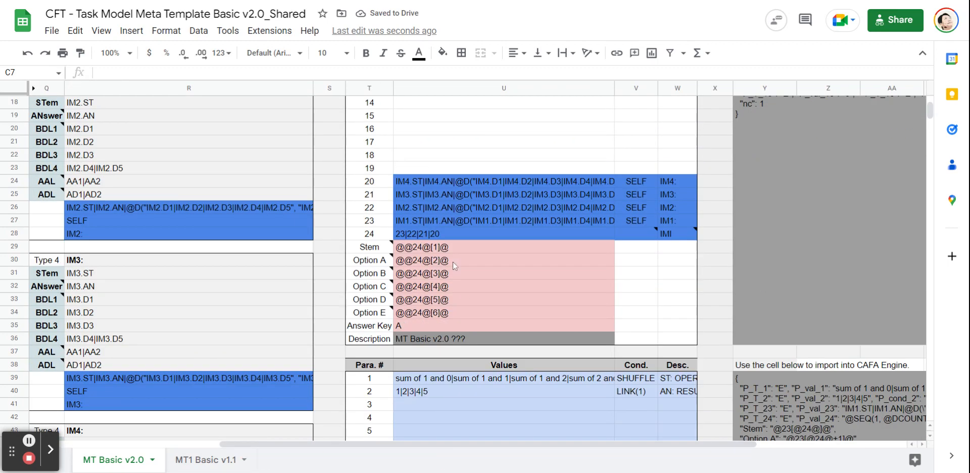
{"action": "scroll", "coordinate": [454, 265], "scroll_direction": "down", "scroll_amount": 2}
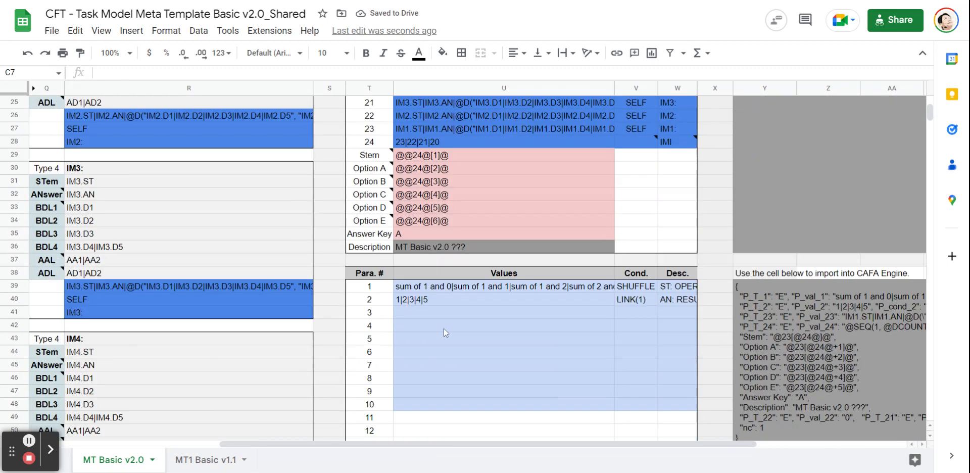
{"action": "left_click", "coordinate": [464, 252]}
{"action": "scroll", "coordinate": [463, 273], "scroll_direction": "down", "scroll_amount": 9}
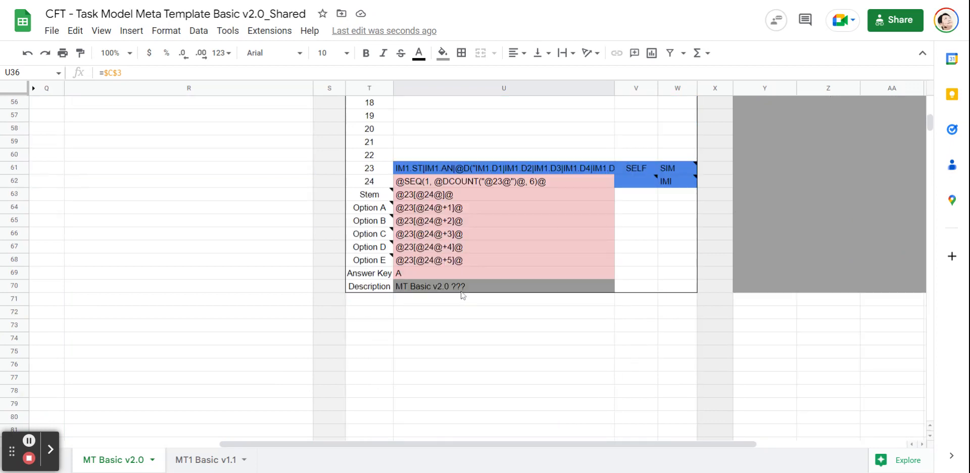
{"action": "left_click", "coordinate": [462, 290]}
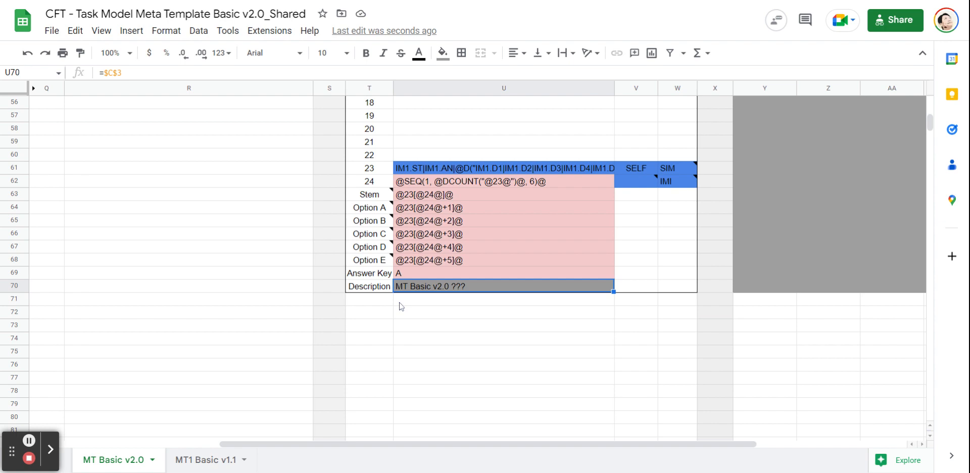
{"action": "left_click_drag", "start_coordinate": [395, 445], "coordinate": [190, 447]}
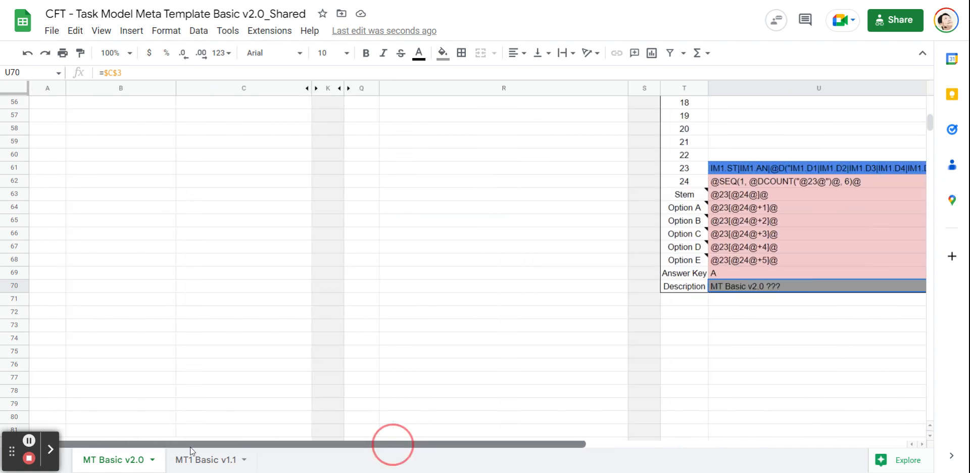
{"action": "scroll", "coordinate": [147, 260], "scroll_direction": "up", "scroll_amount": 15}
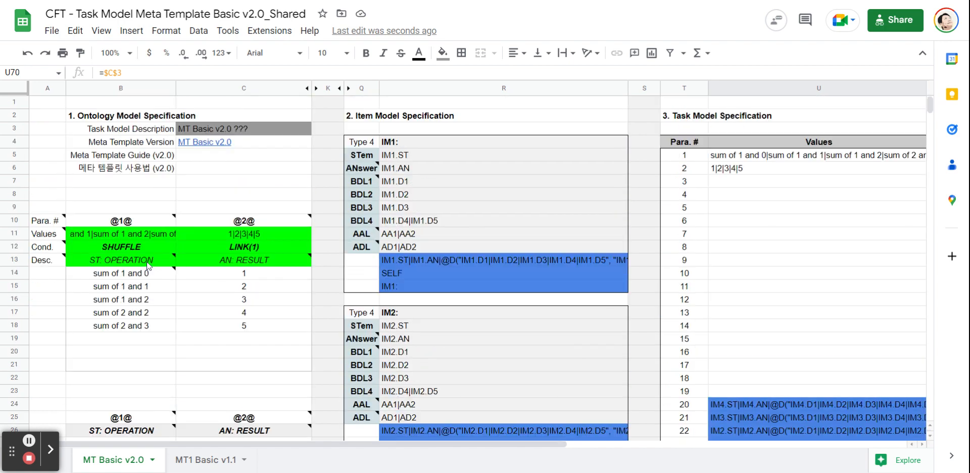
Remove "???" from the task model description in C3, leaving "MT Basic v2.0".
{"action": "double_click", "coordinate": [219, 132]}
{"action": "left_click_drag", "start_coordinate": [231, 128], "coordinate": [335, 137]}
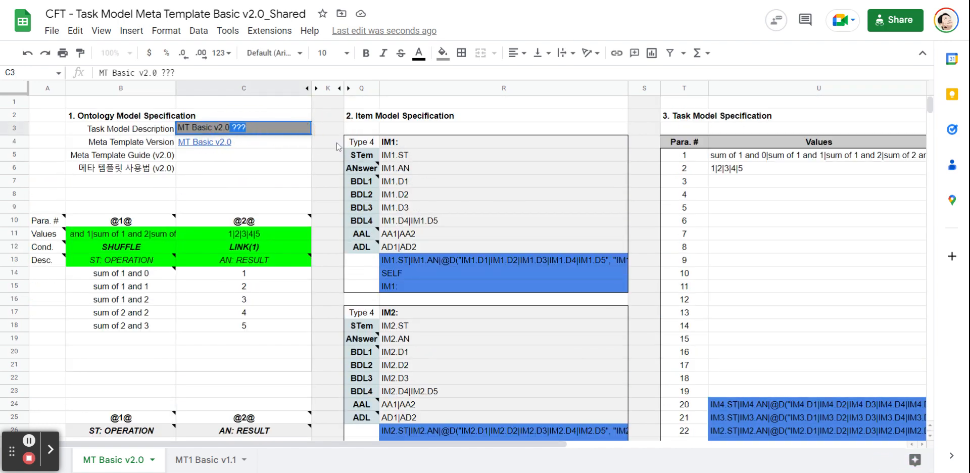
{"action": "key", "text": "BackSpace"}
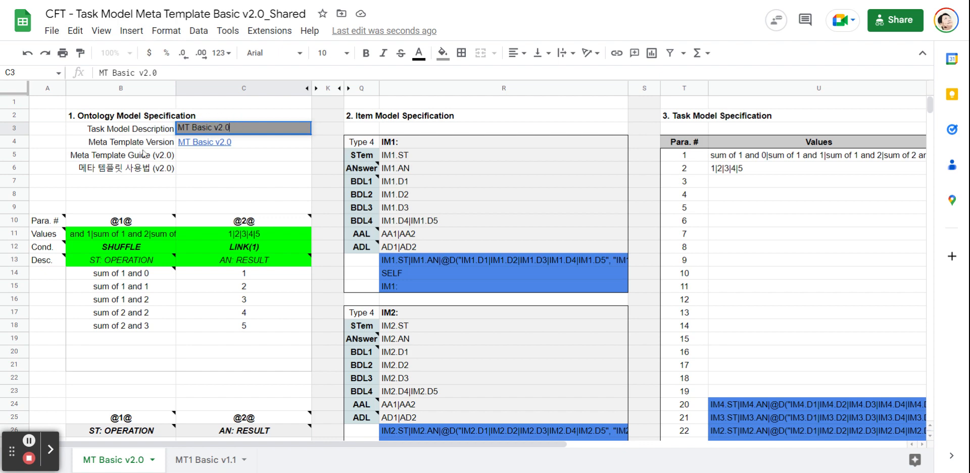
{"action": "left_click", "coordinate": [155, 181]}
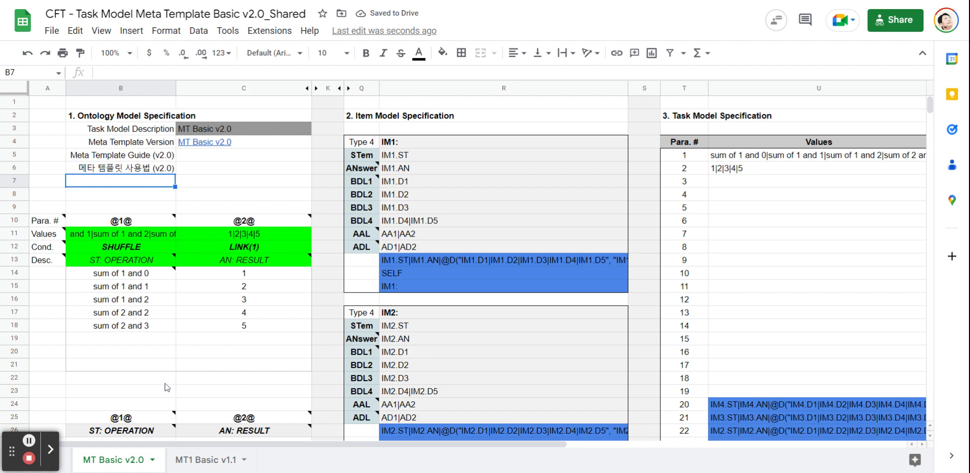
{"action": "left_click", "coordinate": [153, 459]}
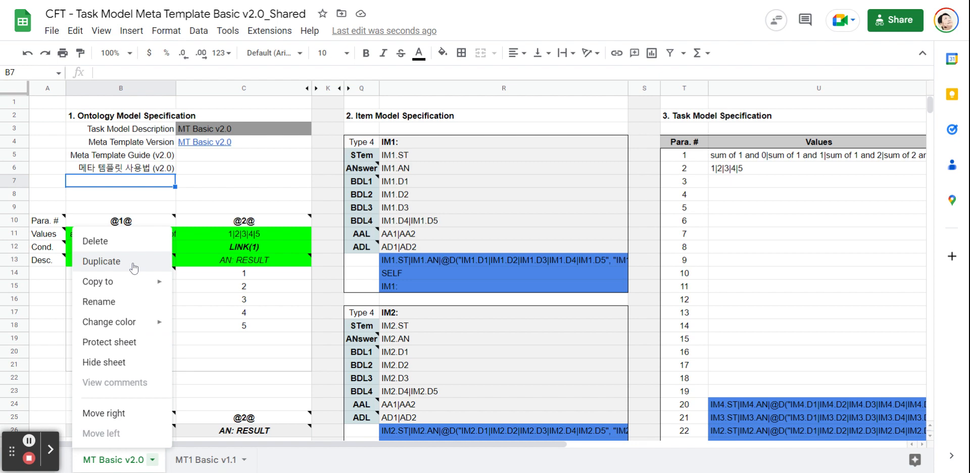
{"action": "left_click", "coordinate": [253, 193]}
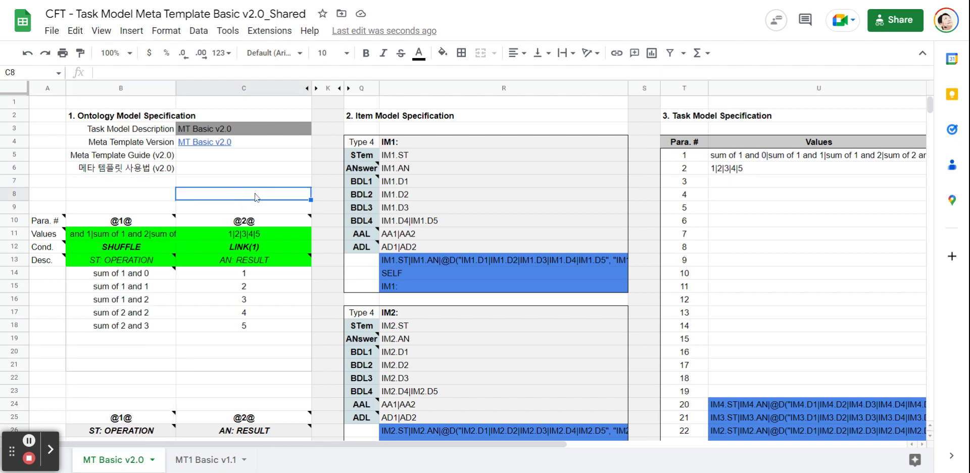
{"action": "left_click", "coordinate": [51, 31]}
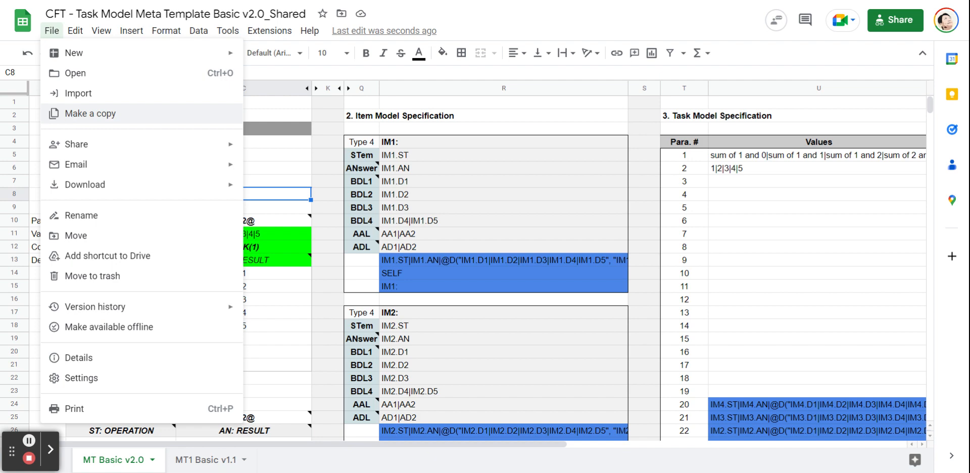
{"action": "left_click", "coordinate": [280, 144]}
{"action": "left_click", "coordinate": [130, 197]}
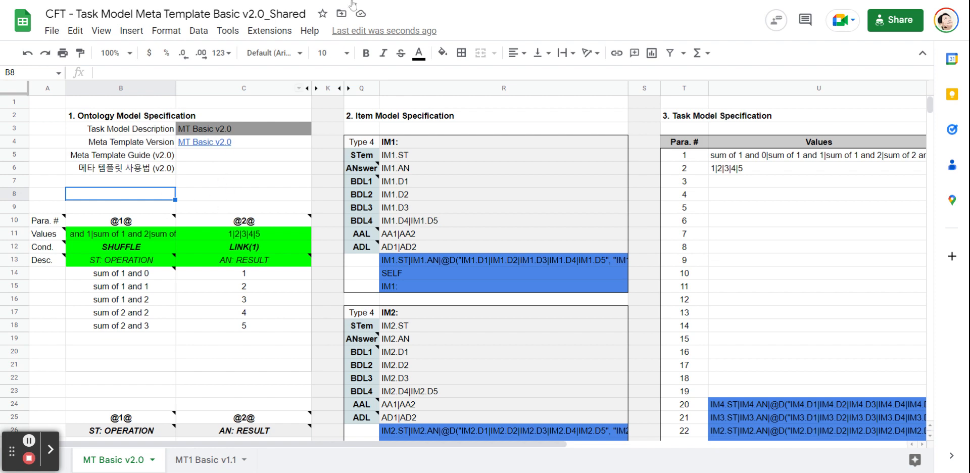
{"action": "left_click", "coordinate": [53, 31]}
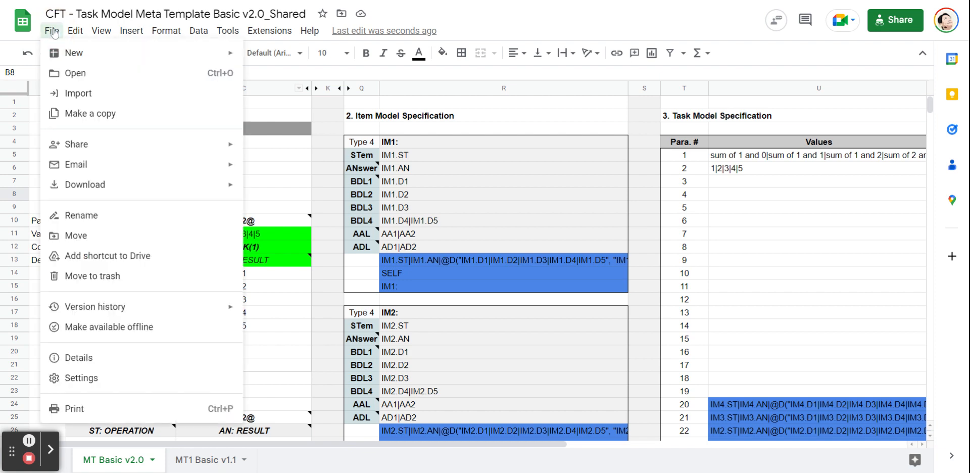
{"action": "left_click", "coordinate": [284, 207]}
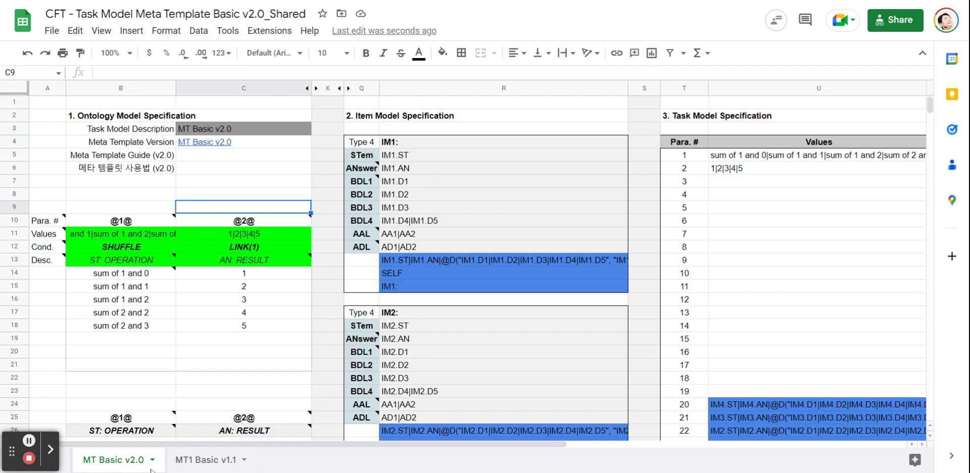
{"action": "mouse_move", "coordinate": [65, 220]}
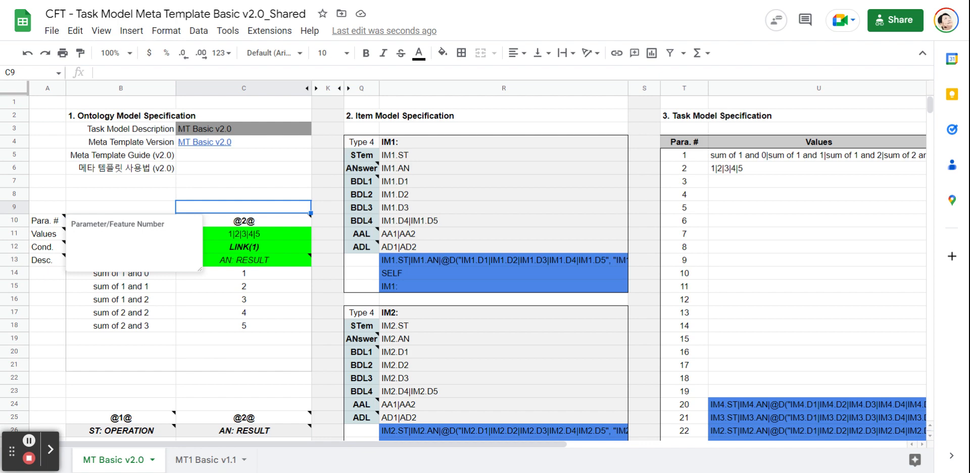
{"action": "mouse_move", "coordinate": [198, 267]}
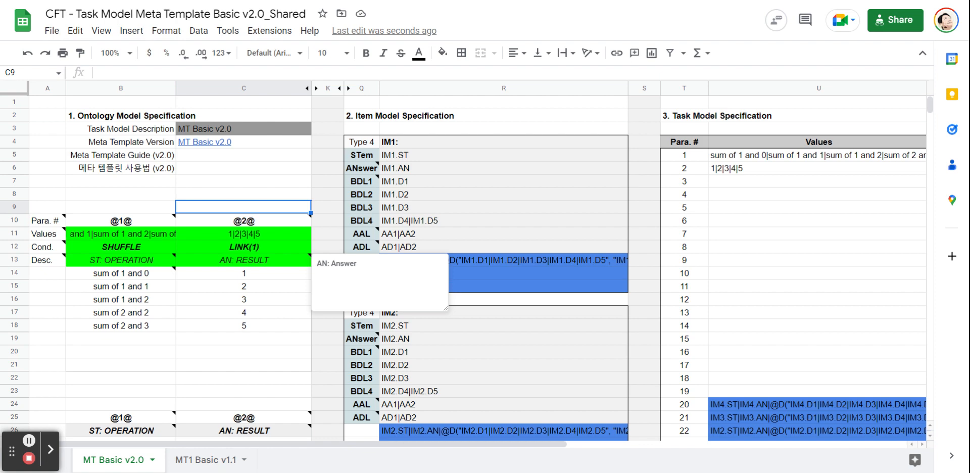
{"action": "left_click", "coordinate": [273, 173]}
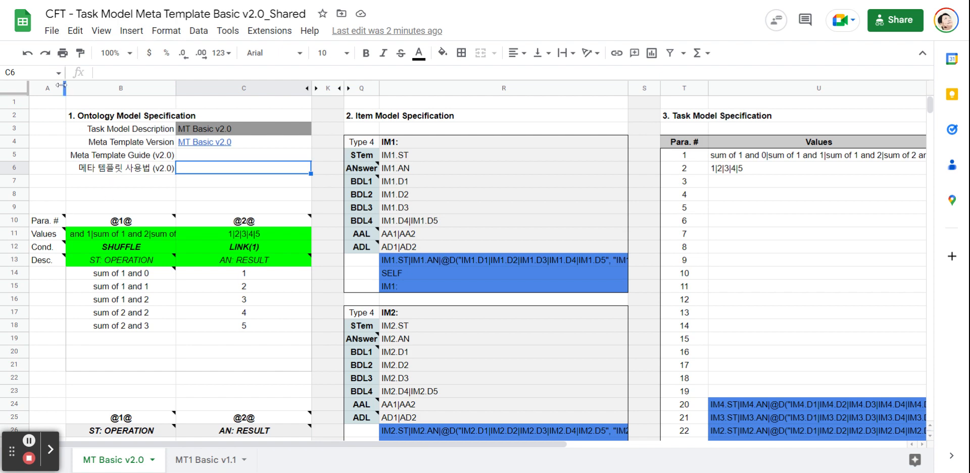
{"action": "left_click", "coordinate": [51, 30]}
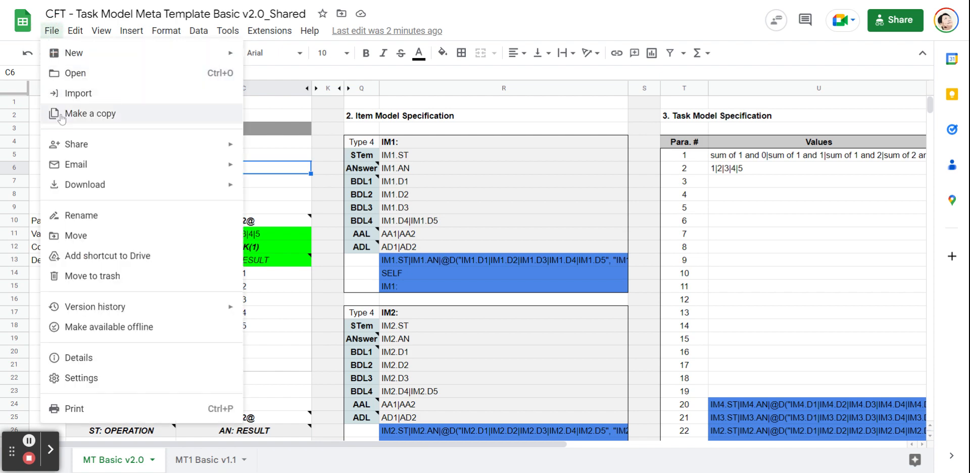
{"action": "left_click", "coordinate": [286, 195]}
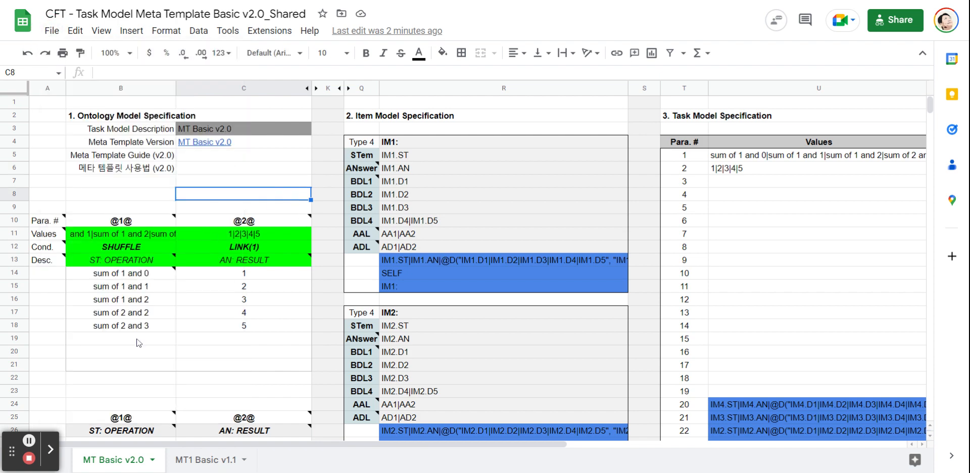
Duplicate the MT Basic v2.0 sheet within the same spreadsheet.
{"action": "left_click", "coordinate": [152, 460]}
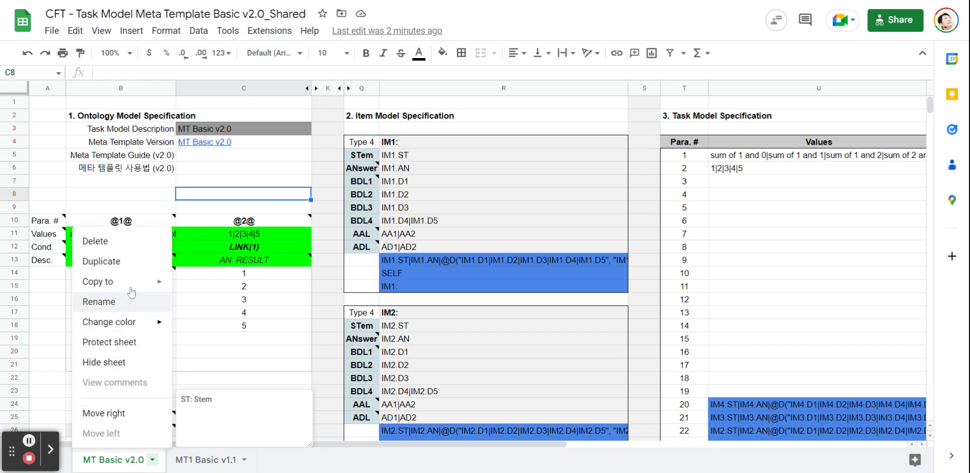
{"action": "left_click", "coordinate": [132, 264]}
{"action": "left_click", "coordinate": [132, 263]}
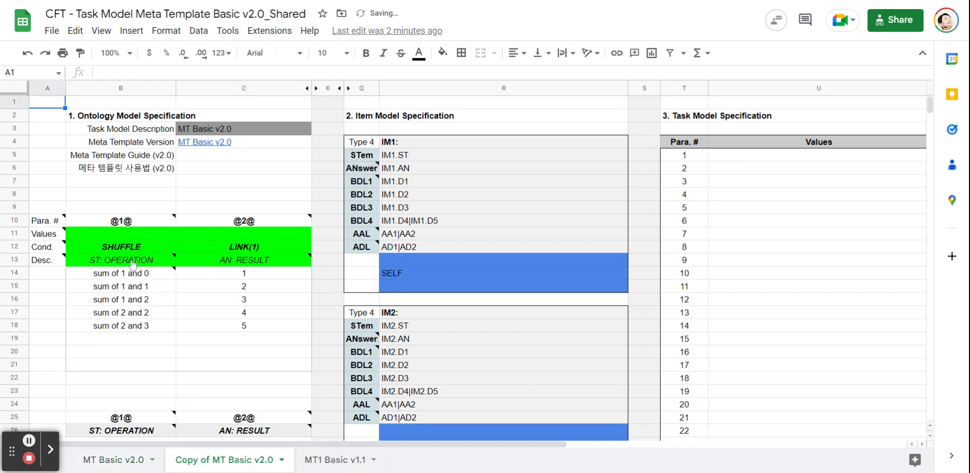
Compare the duplicated sheet with the original MT Basic v2.0, and delete Copy of MT Basic v2.0.
{"action": "left_click", "coordinate": [109, 459]}
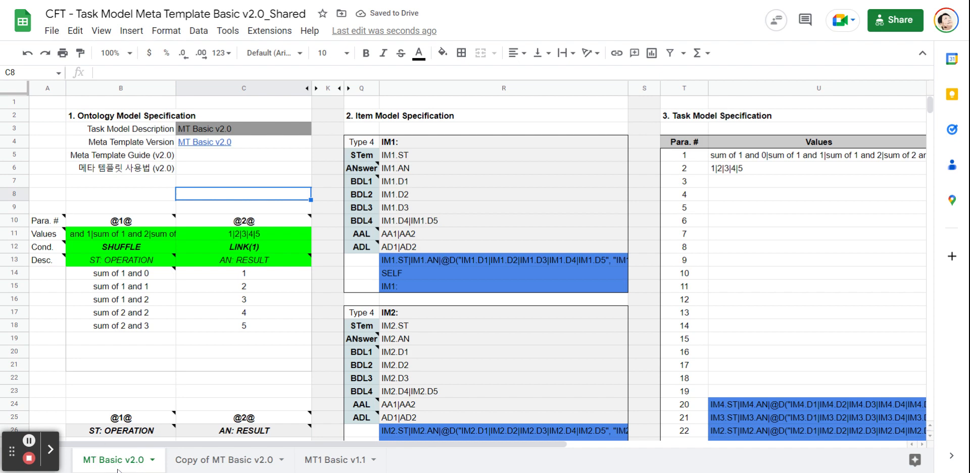
{"action": "left_click", "coordinate": [217, 461]}
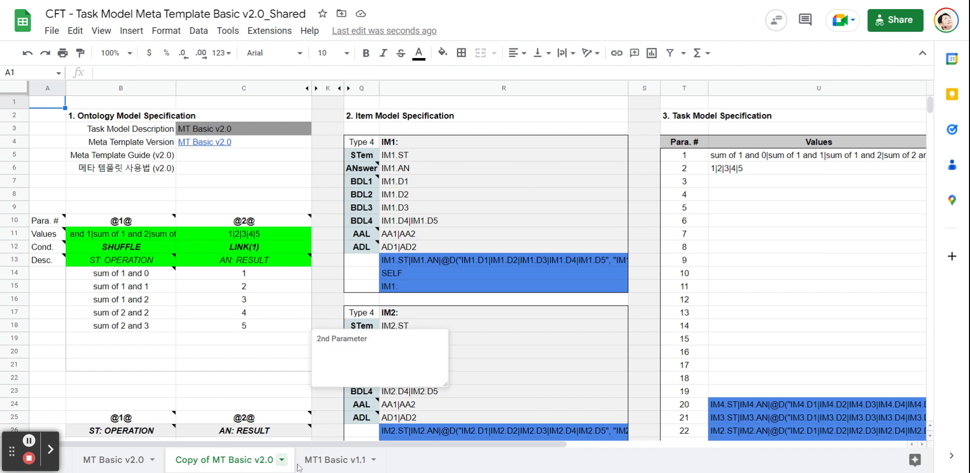
{"action": "left_click", "coordinate": [281, 460]}
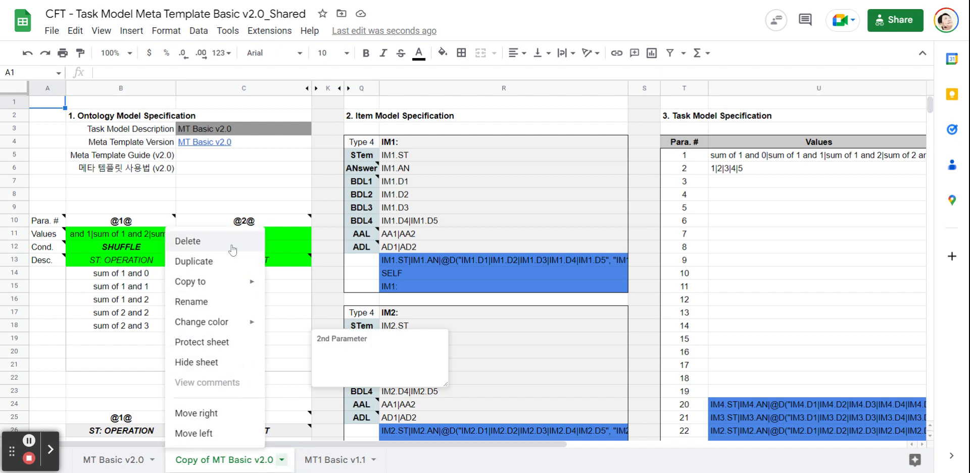
{"action": "left_click", "coordinate": [191, 242]}
{"action": "left_click", "coordinate": [640, 272]}
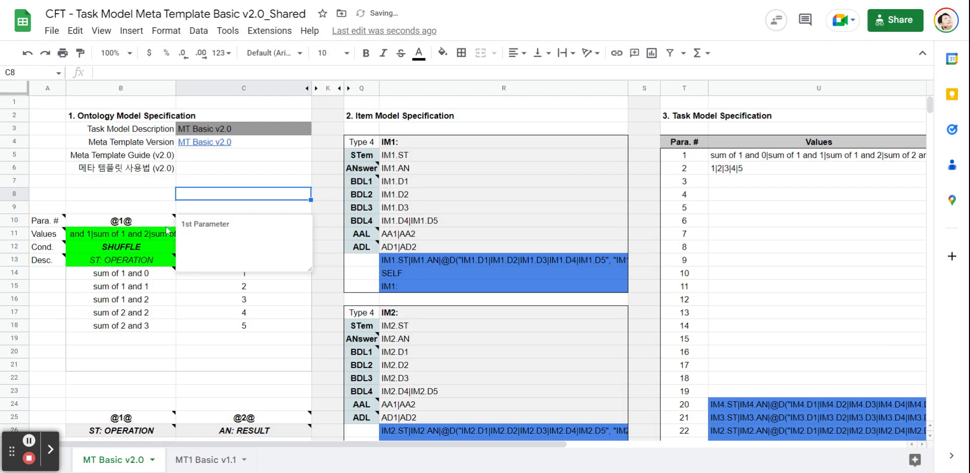
Review the meta template guide entries in B5 and B6 and the Ontology Model Specification heading in B2.
{"action": "left_click", "coordinate": [137, 169]}
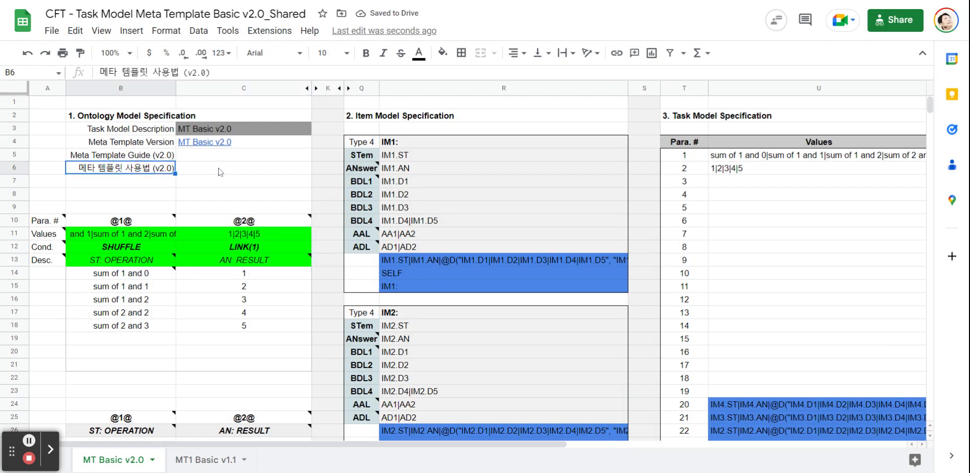
{"action": "left_click", "coordinate": [220, 172]}
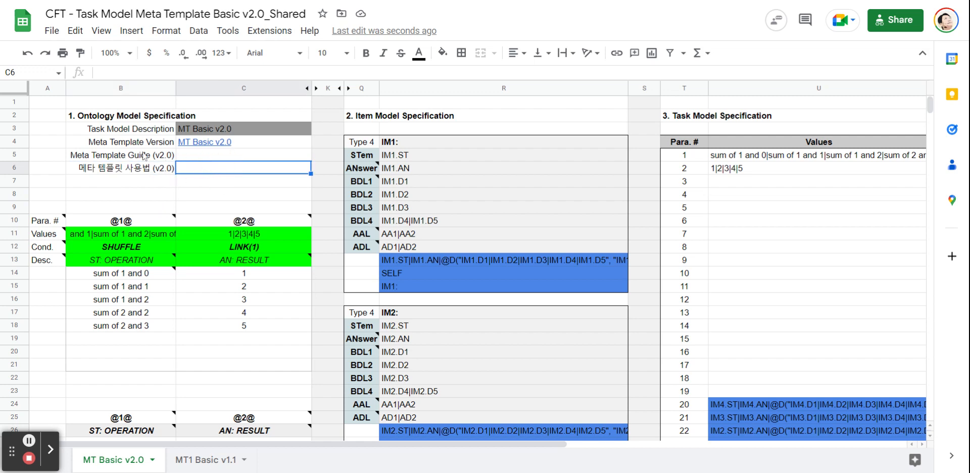
{"action": "left_click", "coordinate": [125, 120]}
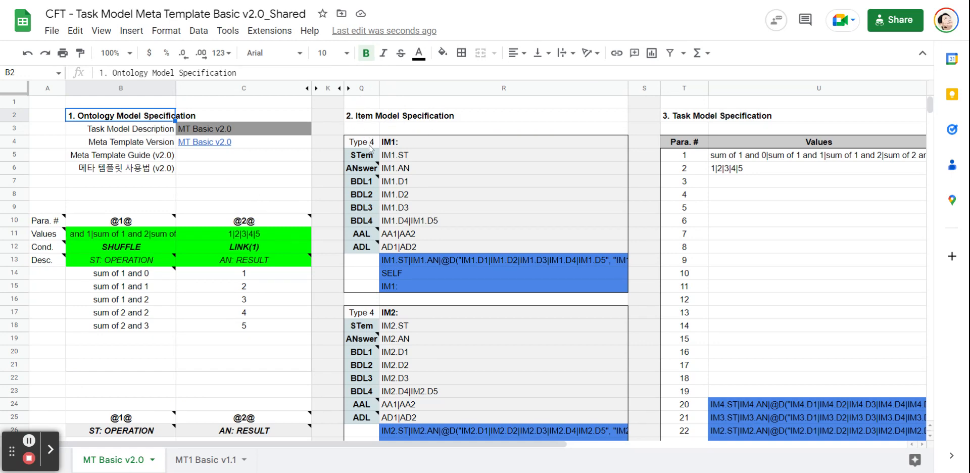
Examine the Item Model Specification section, including the IM1 block in Q4:R15 and the blocks below it.
{"action": "left_click_drag", "start_coordinate": [359, 143], "coordinate": [599, 292]}
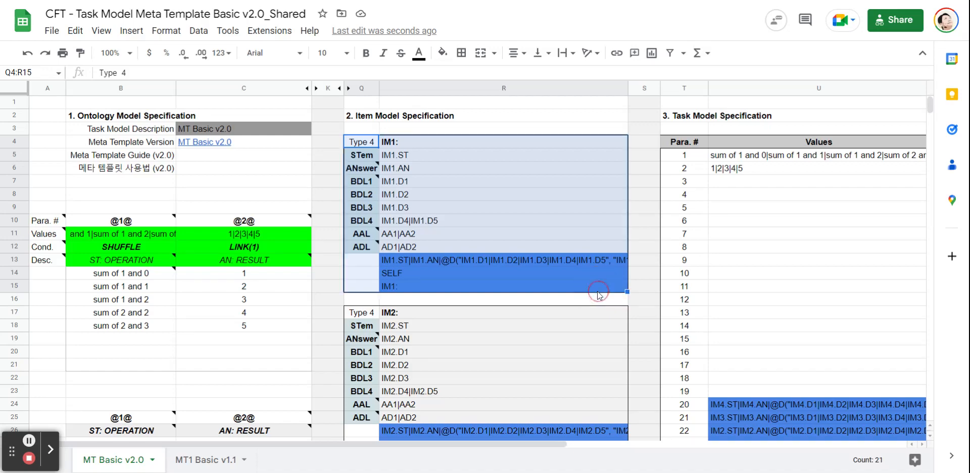
{"action": "scroll", "coordinate": [574, 267], "scroll_direction": "down", "scroll_amount": 2}
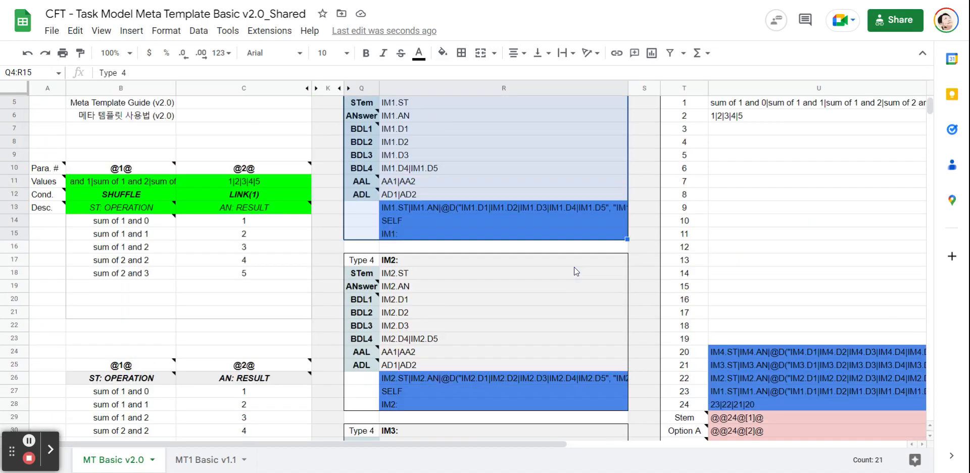
{"action": "scroll", "coordinate": [574, 267], "scroll_direction": "up", "scroll_amount": 2}
{"action": "left_click", "coordinate": [235, 235]}
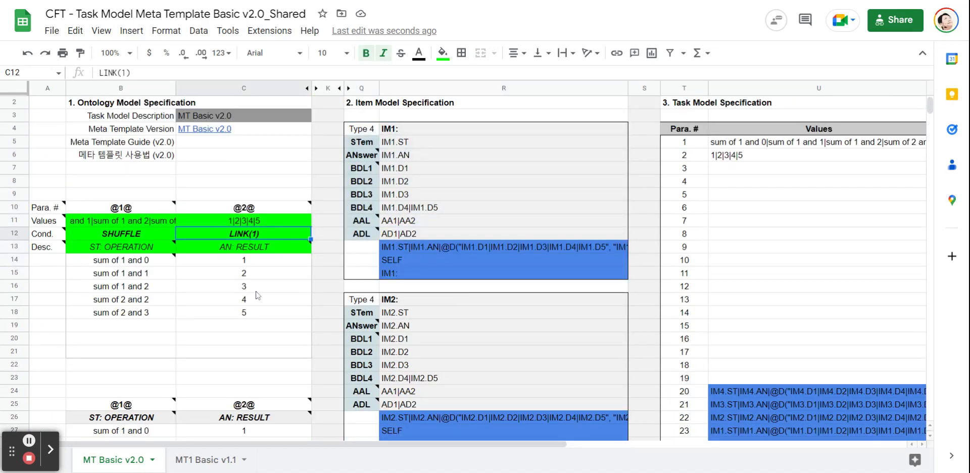
{"action": "mouse_move", "coordinate": [365, 160]}
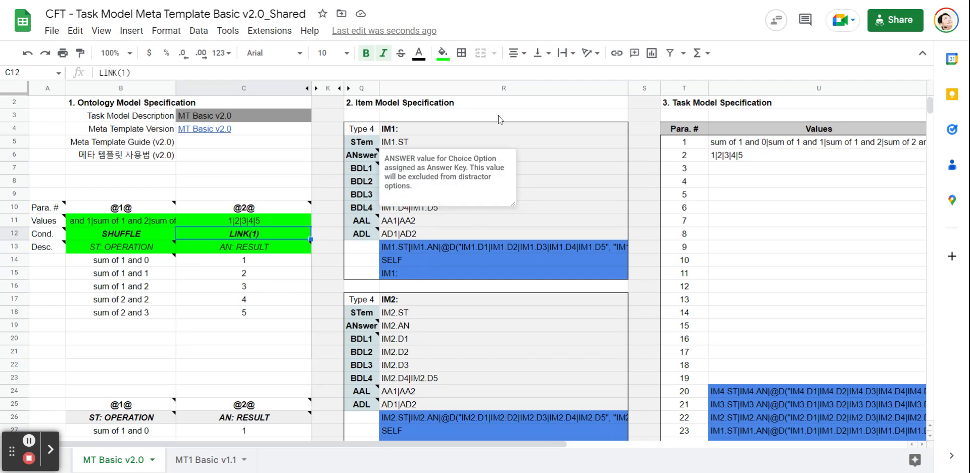
{"action": "left_click", "coordinate": [366, 105]}
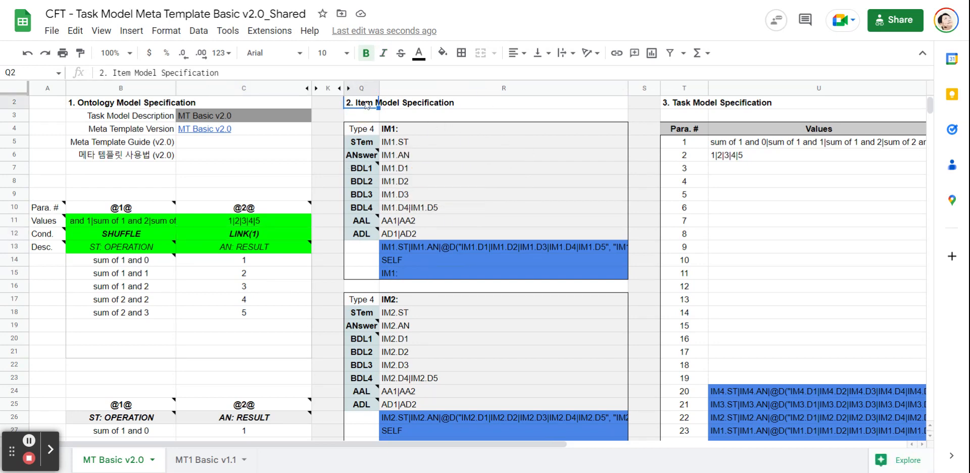
{"action": "left_click_drag", "start_coordinate": [285, 448], "coordinate": [419, 451]}
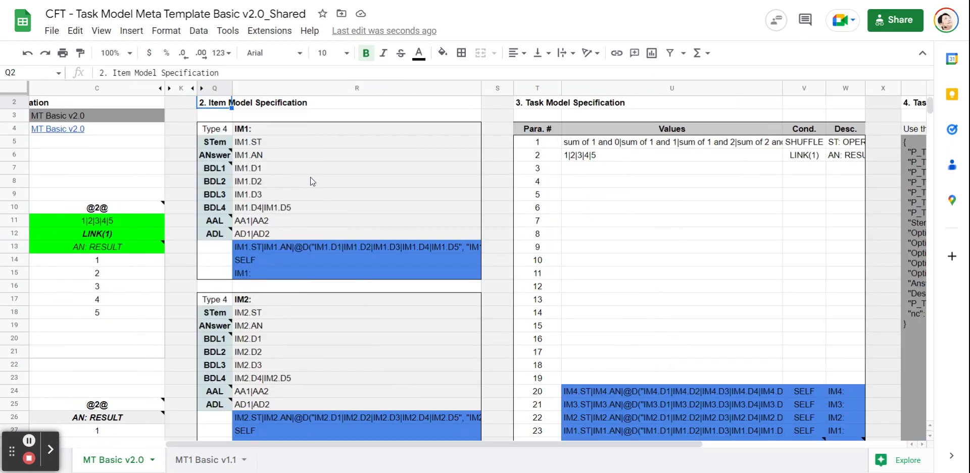
{"action": "scroll", "coordinate": [409, 246], "scroll_direction": "down", "scroll_amount": 5}
{"action": "scroll", "coordinate": [479, 351], "scroll_direction": "up", "scroll_amount": 5}
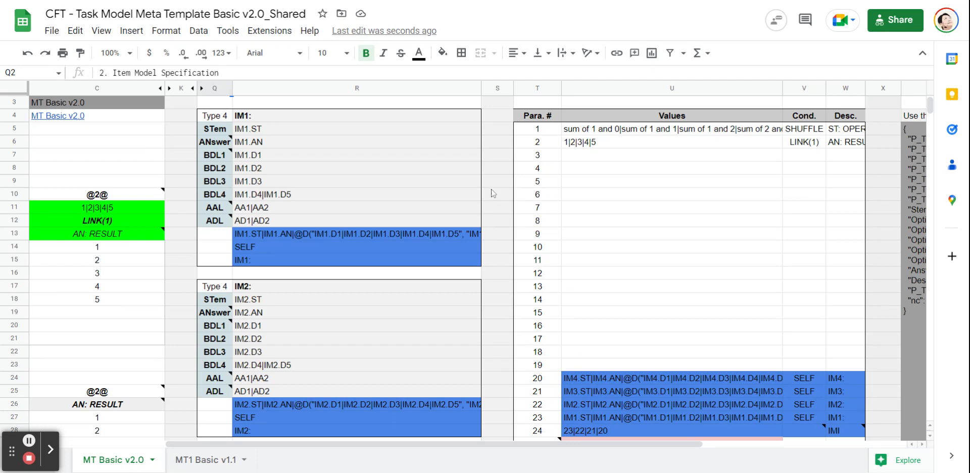
Examine the Task Model Specification section from its heading in T2 down through the Stem, Option and Description rows.
{"action": "scroll", "coordinate": [520, 166], "scroll_direction": "up", "scroll_amount": 1}
{"action": "left_click", "coordinate": [547, 116]}
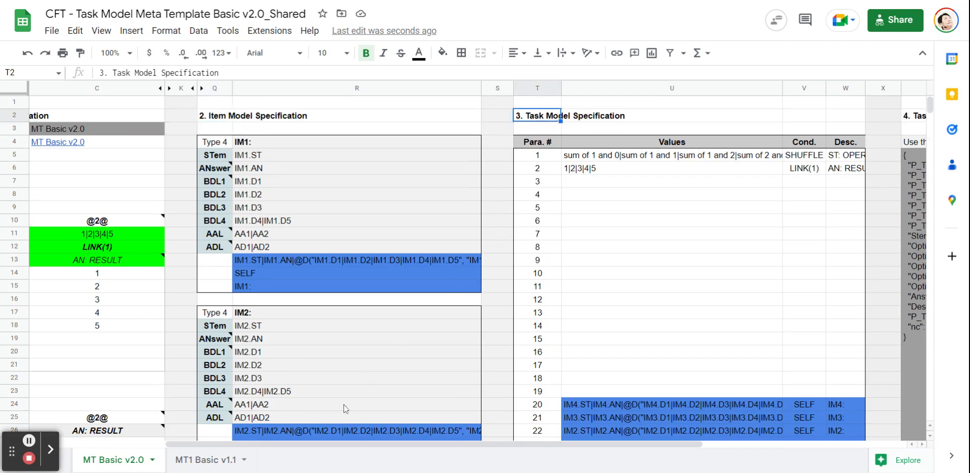
{"action": "left_click_drag", "start_coordinate": [305, 446], "coordinate": [375, 445]}
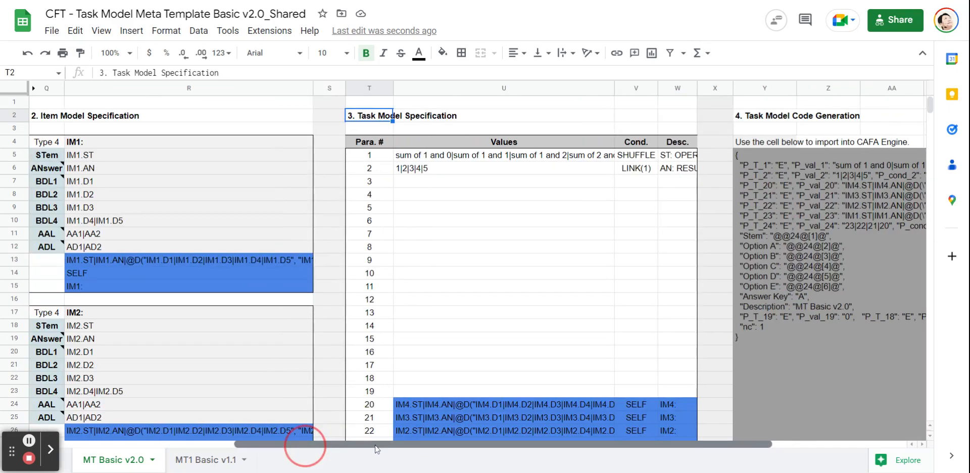
{"action": "scroll", "coordinate": [476, 261], "scroll_direction": "down", "scroll_amount": 3}
{"action": "scroll", "coordinate": [475, 263], "scroll_direction": "down", "scroll_amount": 2}
{"action": "scroll", "coordinate": [473, 268], "scroll_direction": "up", "scroll_amount": 4}
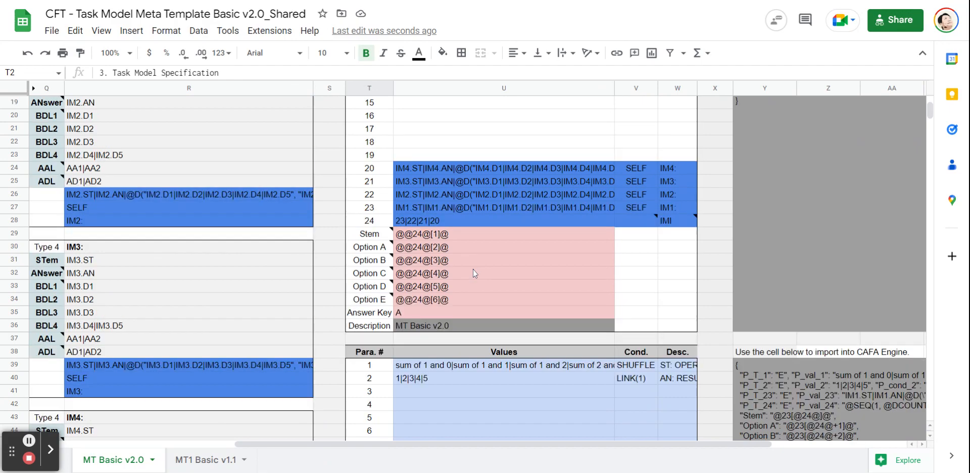
{"action": "scroll", "coordinate": [475, 273], "scroll_direction": "up", "scroll_amount": 2}
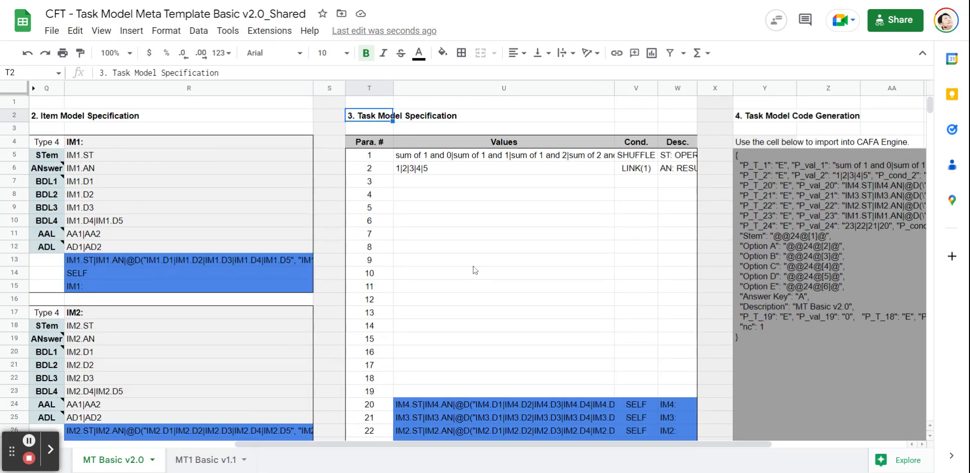
Inspect the Task Model Code Generation section, checking the formula in Y4 and the code cell Y5 to import into CAFA Engine.
{"action": "left_click", "coordinate": [778, 165]}
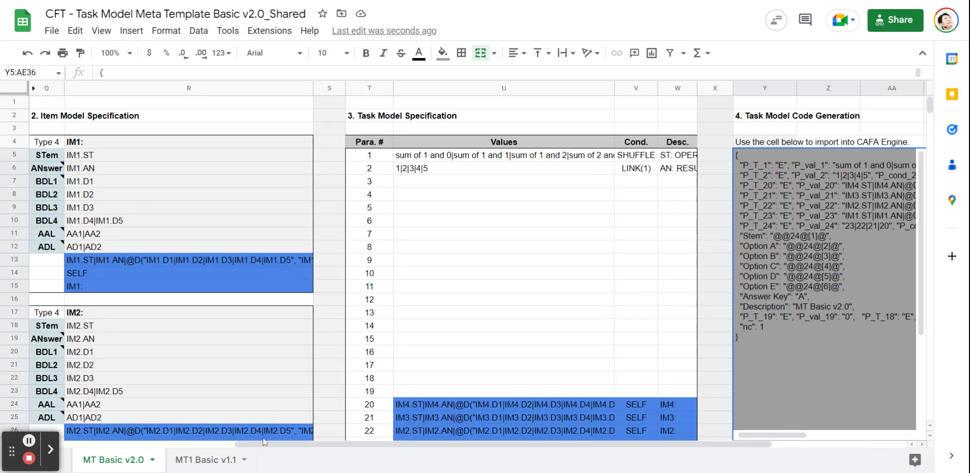
{"action": "scroll", "coordinate": [262, 446], "scroll_direction": "right", "scroll_amount": 5}
{"action": "left_click", "coordinate": [505, 141]}
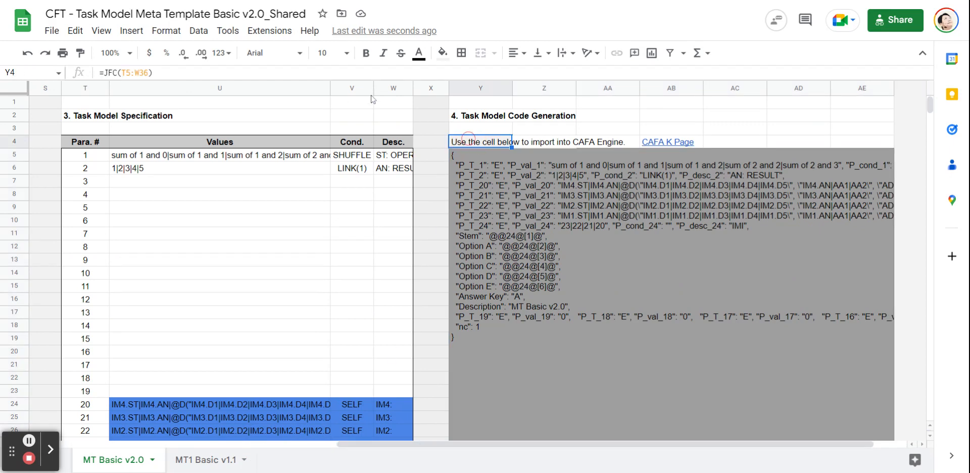
{"action": "left_click", "coordinate": [184, 70]}
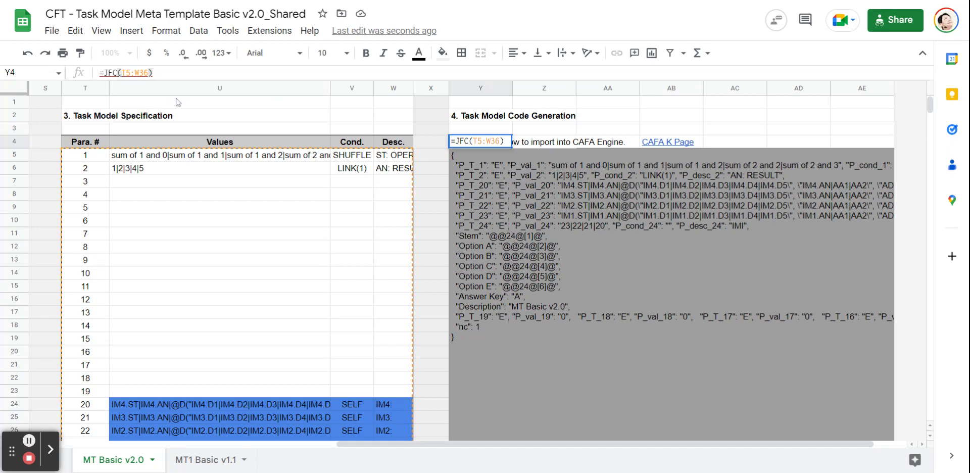
{"action": "left_click", "coordinate": [335, 117]}
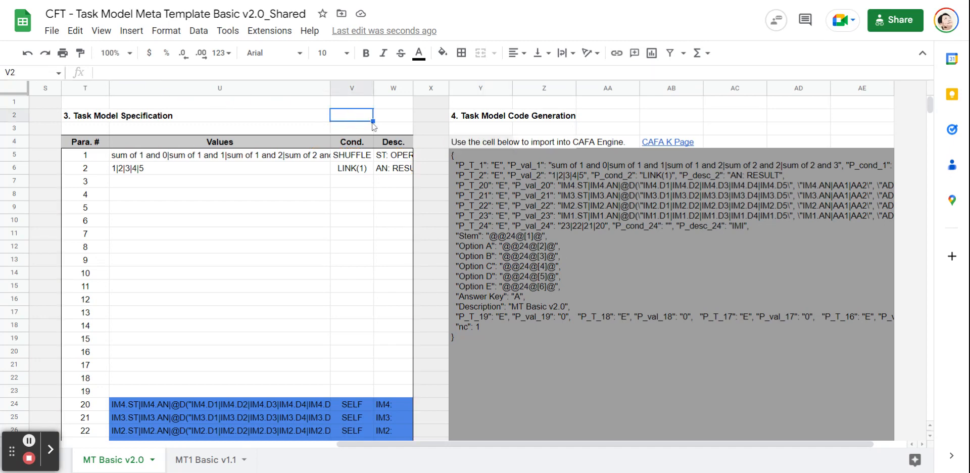
{"action": "left_click", "coordinate": [483, 162]}
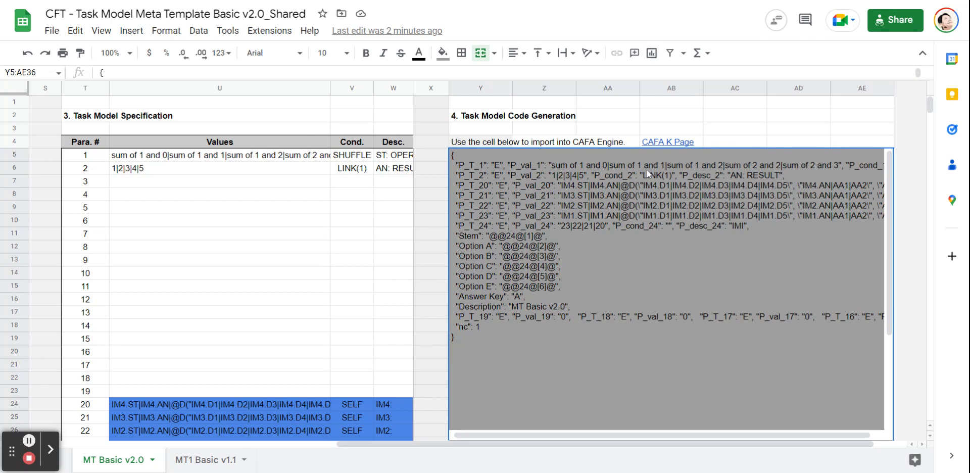
{"action": "left_click", "coordinate": [425, 130]}
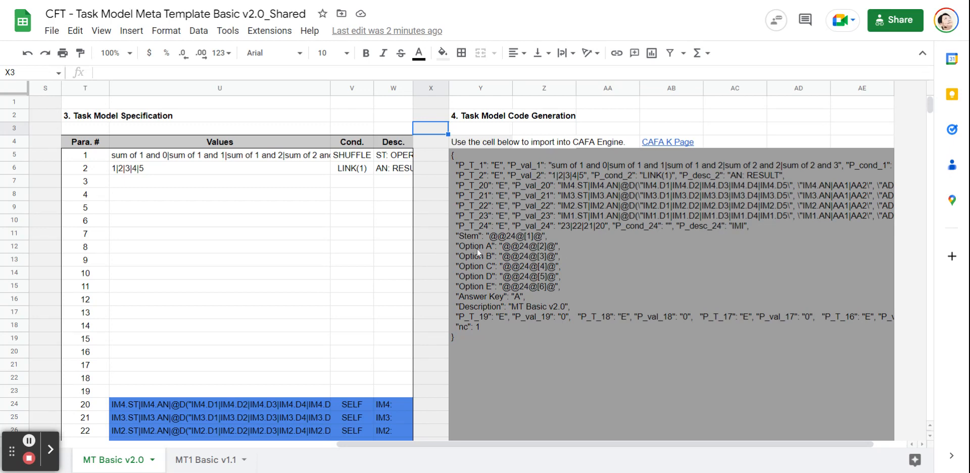
Unhide columns D through J in the Ontology Model Specification section.
{"action": "left_click_drag", "start_coordinate": [464, 446], "coordinate": [96, 442]}
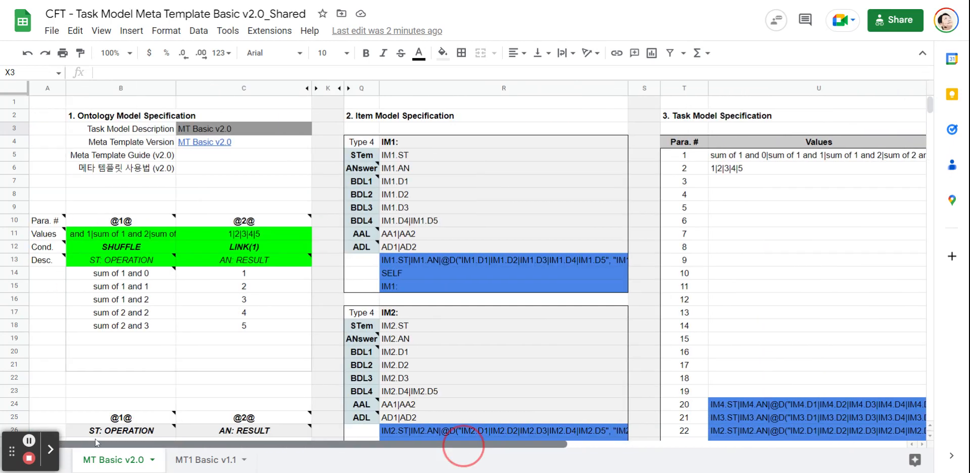
{"action": "left_click", "coordinate": [84, 184]}
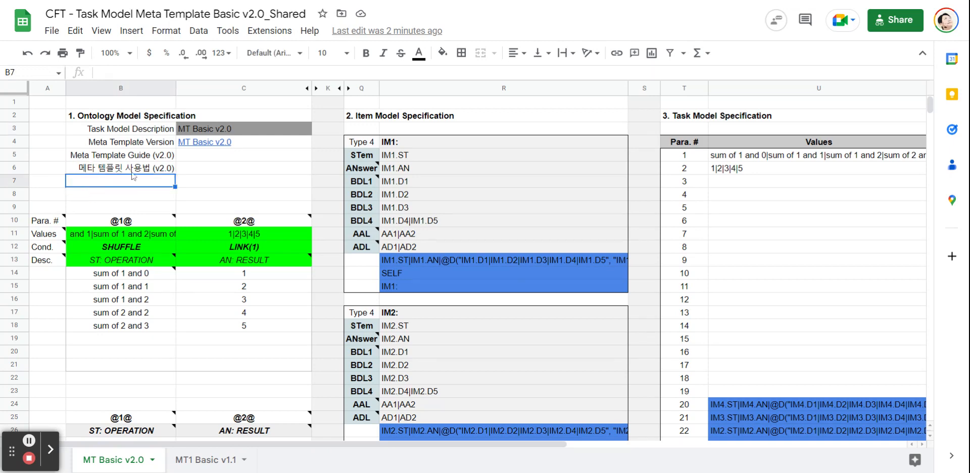
{"action": "left_click", "coordinate": [316, 90]}
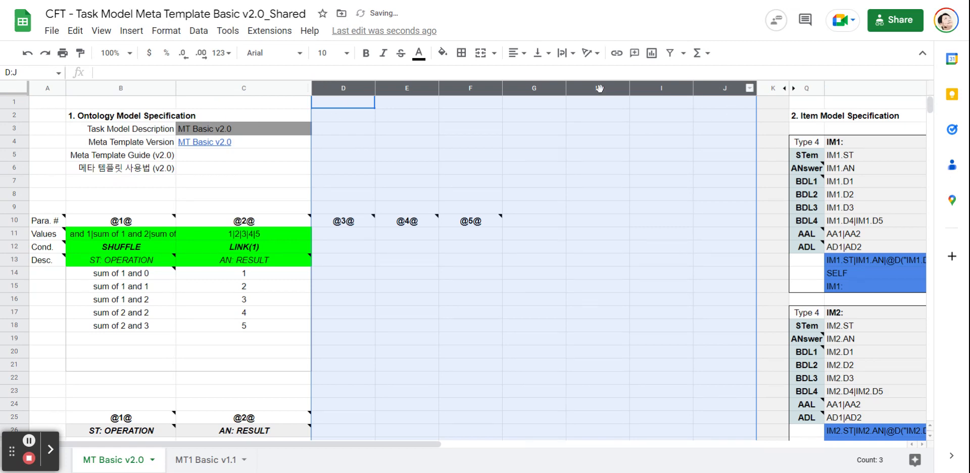
{"action": "left_click", "coordinate": [642, 198]}
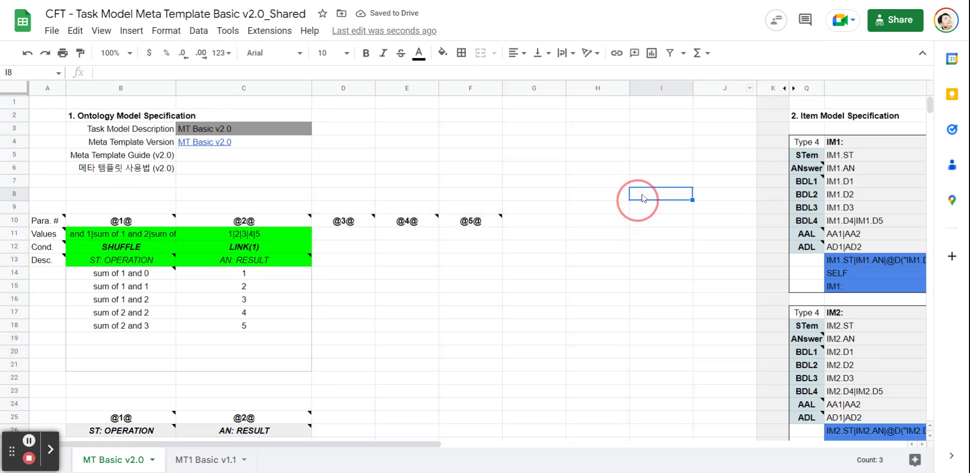
{"action": "left_click", "coordinate": [719, 88]}
{"action": "right_click", "coordinate": [718, 89]}
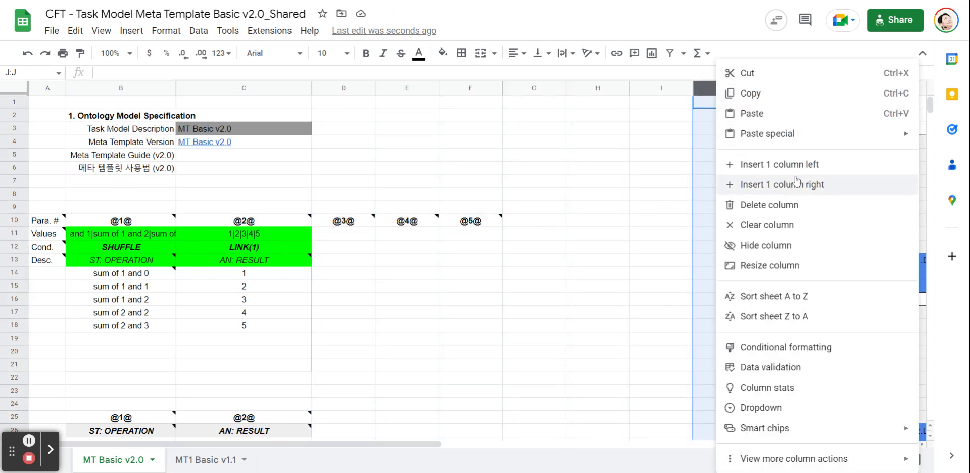
{"action": "left_click", "coordinate": [638, 180]}
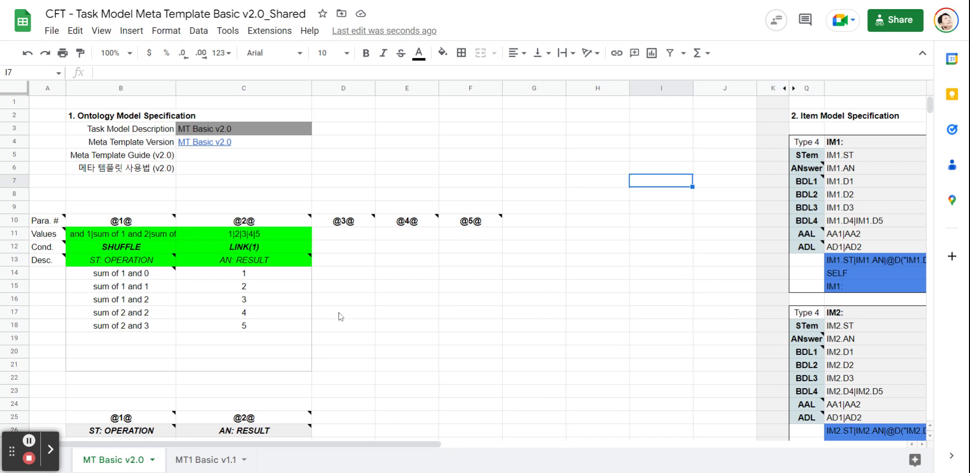
Examine the ST: OPERATION header in B26 and the values in B27:B31 of the lower ontology table.
{"action": "scroll", "coordinate": [340, 318], "scroll_direction": "down", "scroll_amount": 5}
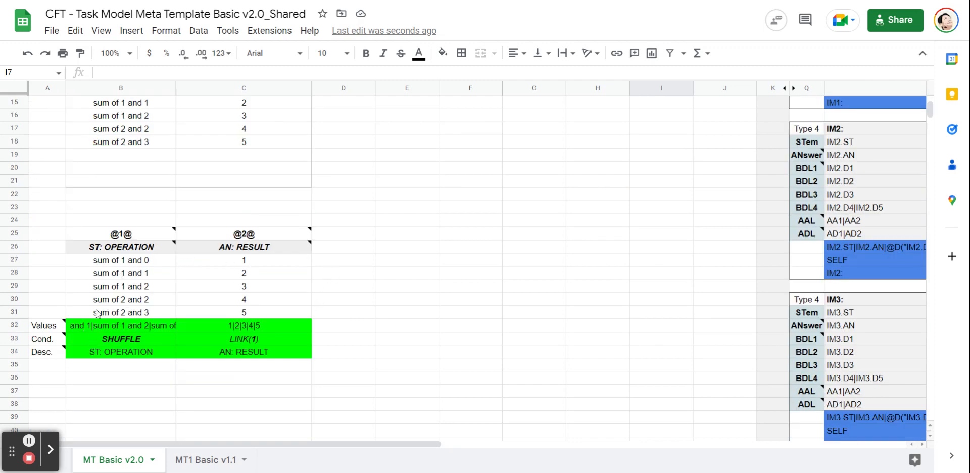
{"action": "left_click", "coordinate": [119, 247]}
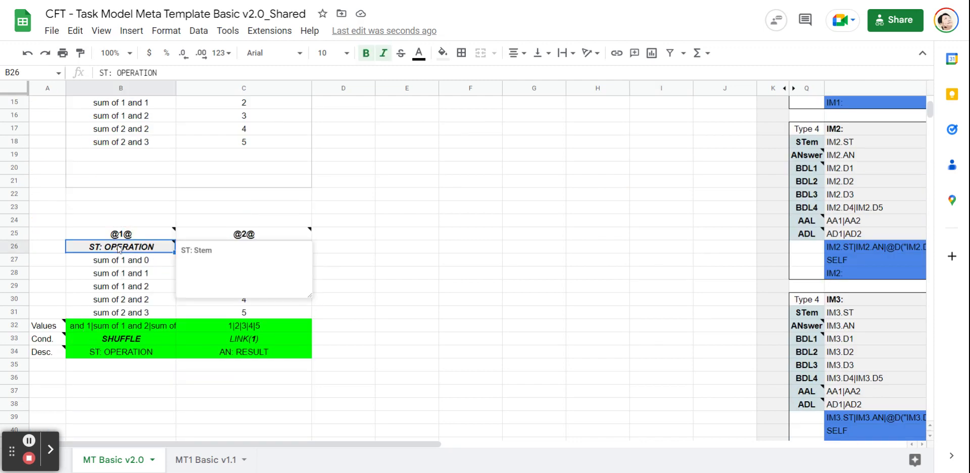
{"action": "left_click", "coordinate": [355, 238]}
{"action": "left_click", "coordinate": [150, 250]}
{"action": "left_click_drag", "start_coordinate": [108, 260], "coordinate": [122, 313]}
Inspect the formula in the Values cell B32 and the range it references, leaving it unedited.
{"action": "left_click", "coordinate": [121, 325]}
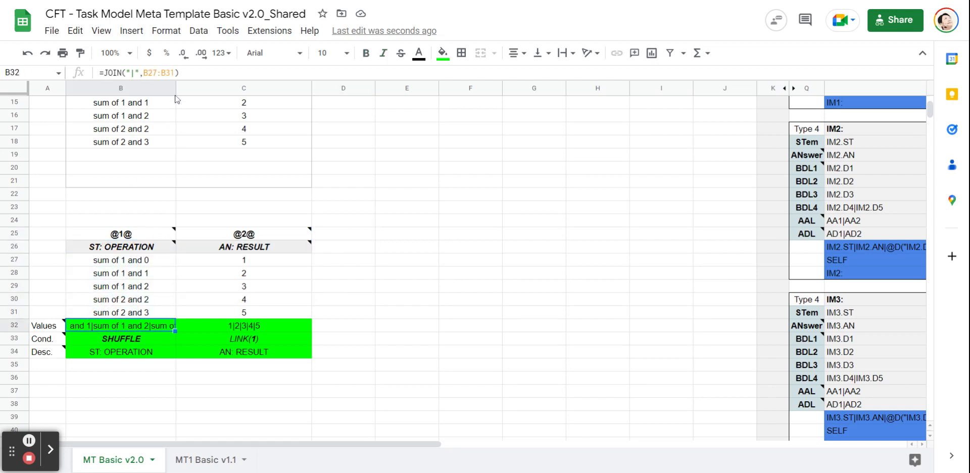
{"action": "left_click", "coordinate": [203, 72]}
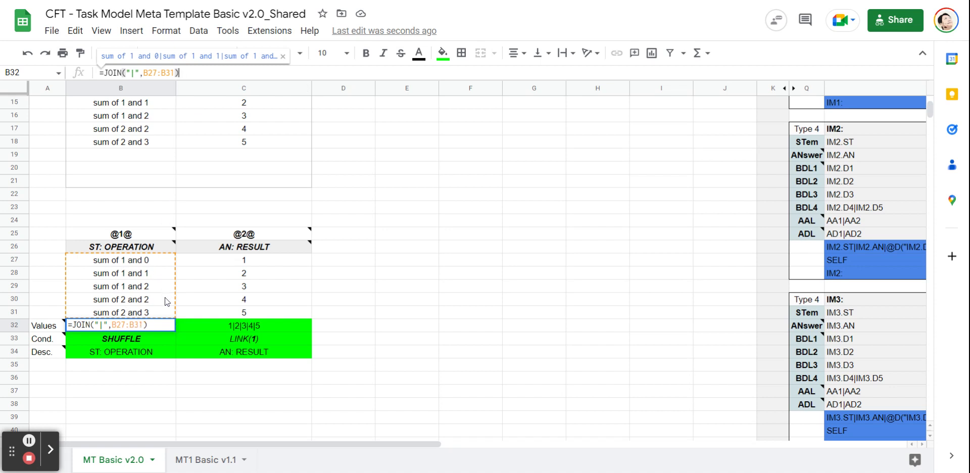
{"action": "left_click", "coordinate": [394, 286]}
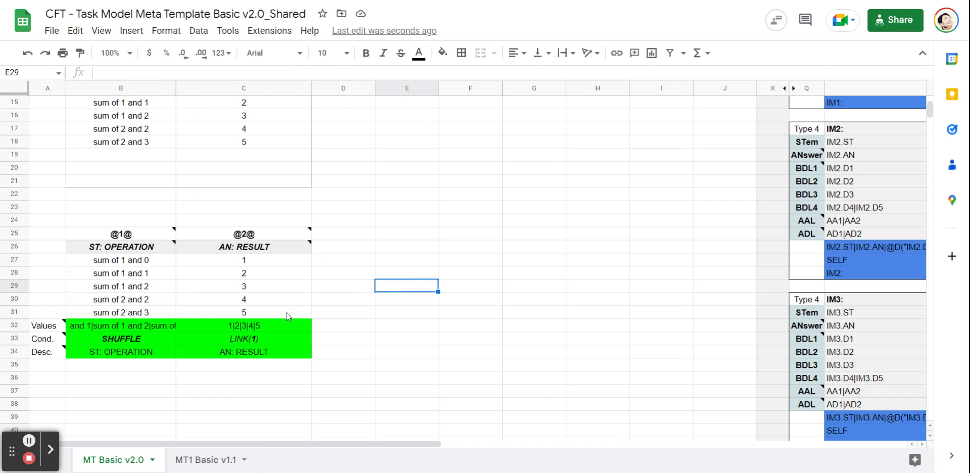
Examine the Values, Cond. and Desc. cells in B32:C34 of the lower ontology table, including the JOIN formula in C32.
{"action": "left_click", "coordinate": [131, 331]}
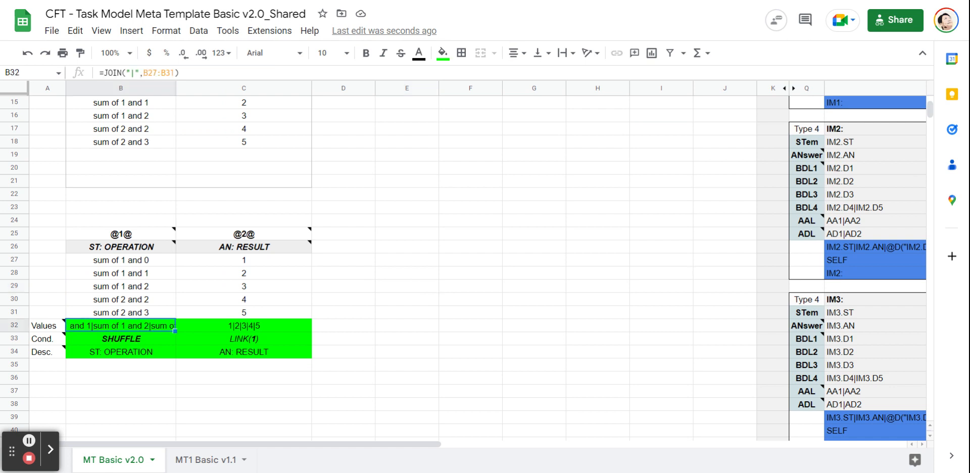
{"action": "left_click", "coordinate": [239, 327]}
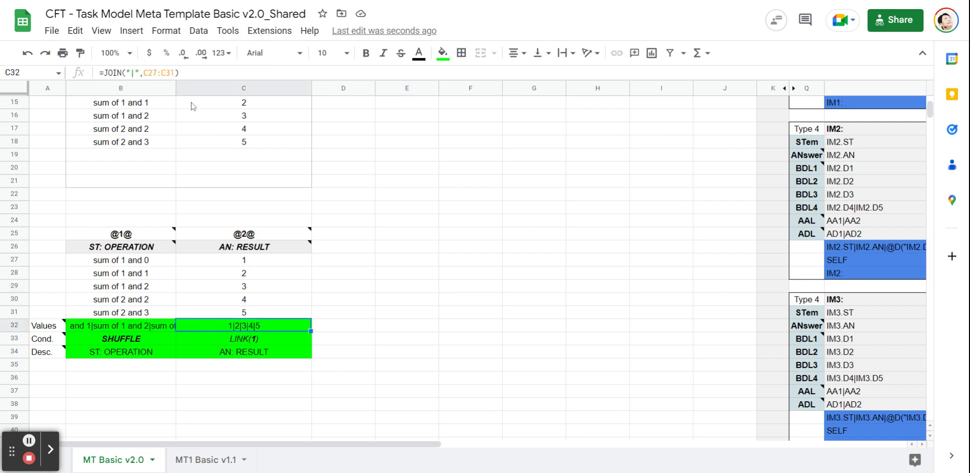
{"action": "left_click", "coordinate": [188, 73]}
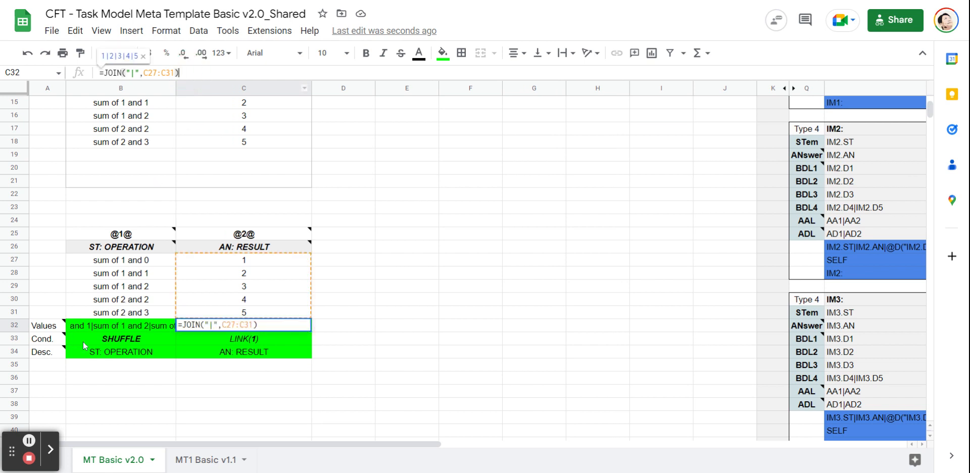
{"action": "left_click", "coordinate": [141, 345]}
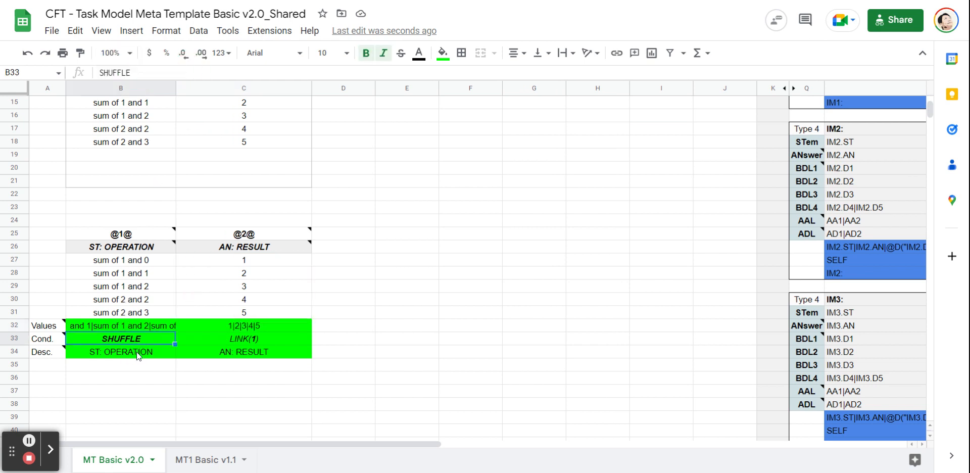
{"action": "left_click", "coordinate": [137, 352]}
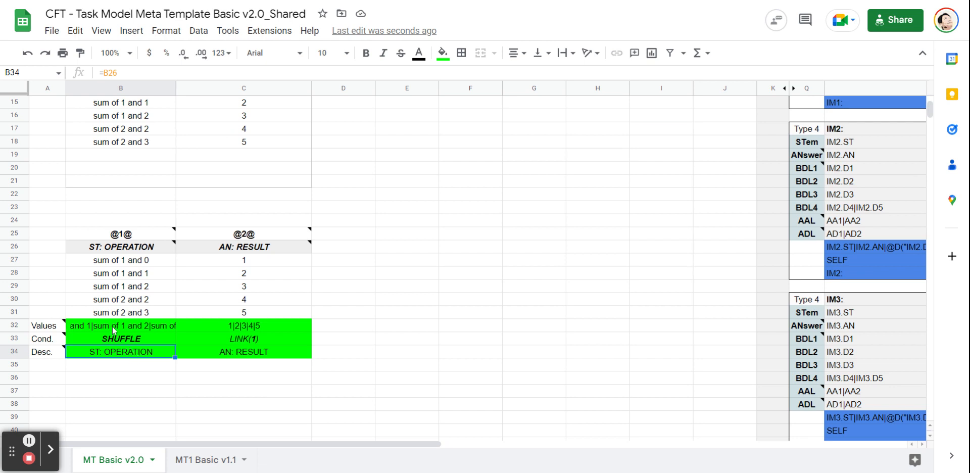
{"action": "left_click_drag", "start_coordinate": [115, 328], "coordinate": [280, 351]}
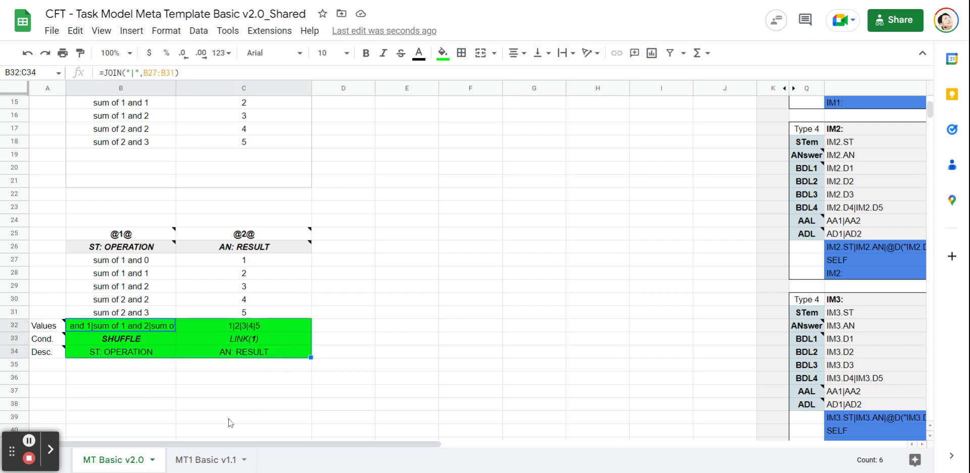
Inspect the TRANSPOSE formula in U5 of the Task Model Specification and trace its source range B11:C13 in the ontology section.
{"action": "left_click_drag", "start_coordinate": [206, 445], "coordinate": [505, 444]}
{"action": "scroll", "coordinate": [429, 348], "scroll_direction": "up", "scroll_amount": 5}
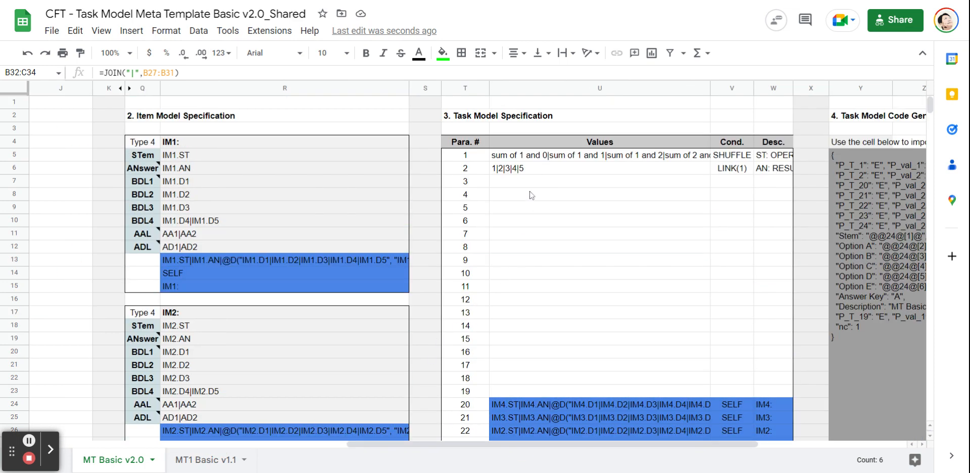
{"action": "left_click", "coordinate": [527, 157]}
{"action": "left_click", "coordinate": [185, 72]}
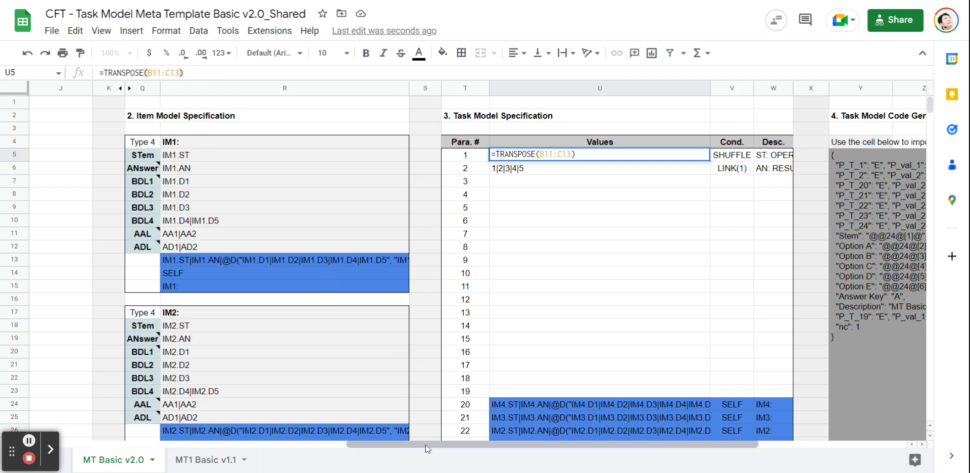
{"action": "left_click_drag", "start_coordinate": [426, 445], "coordinate": [102, 457]}
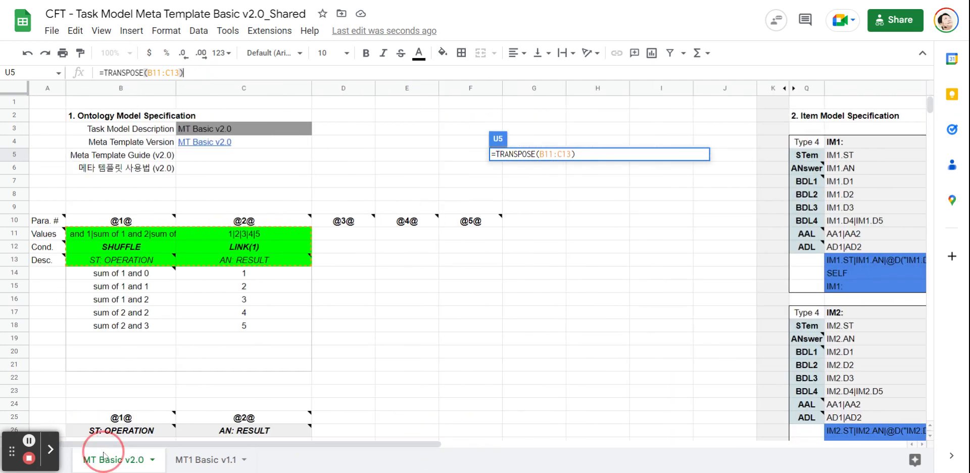
{"action": "left_click", "coordinate": [369, 288]}
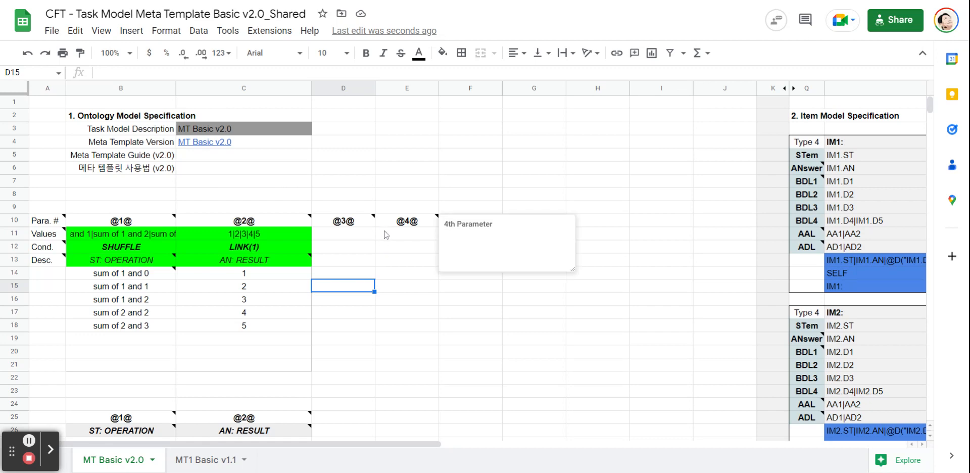
Examine the JOIN and filter formula in B11 of the upper ontology table and its source range, leaving it unedited.
{"action": "scroll", "coordinate": [258, 299], "scroll_direction": "down", "scroll_amount": 2}
{"action": "scroll", "coordinate": [258, 299], "scroll_direction": "down", "scroll_amount": 2}
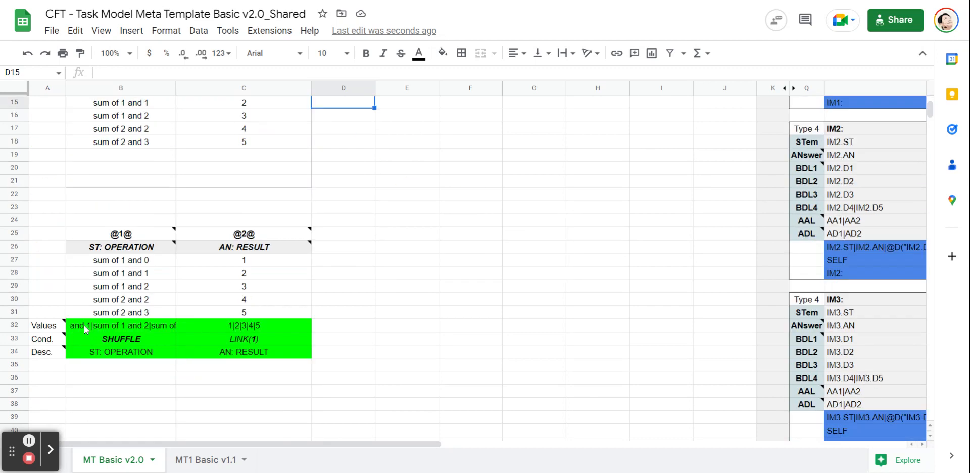
{"action": "scroll", "coordinate": [103, 338], "scroll_direction": "up", "scroll_amount": 4}
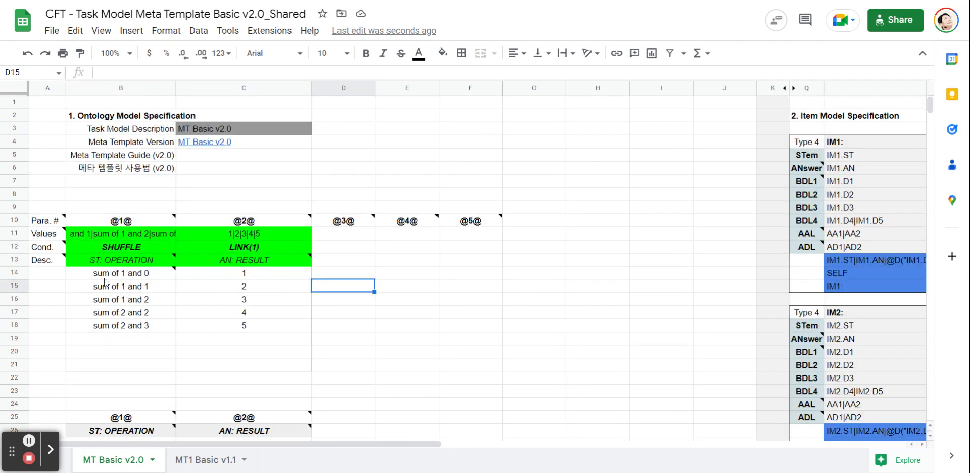
{"action": "left_click", "coordinate": [114, 235]}
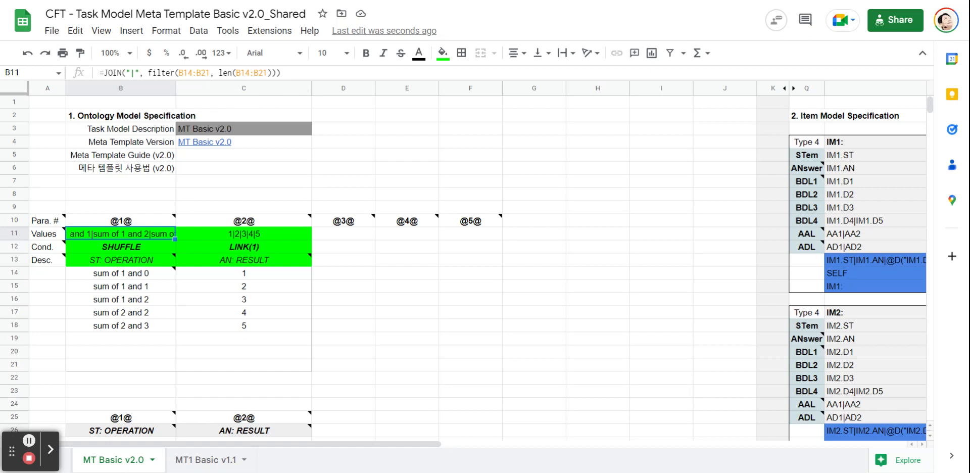
{"action": "left_click", "coordinate": [293, 73]}
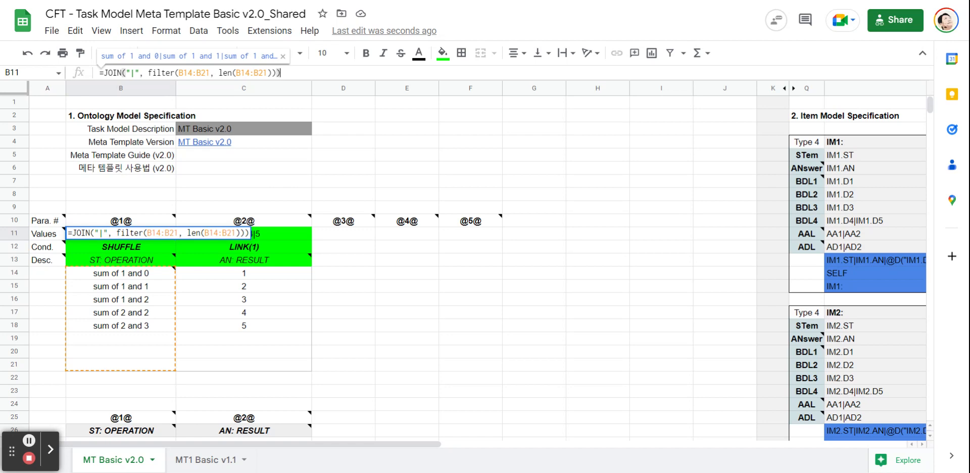
{"action": "left_click", "coordinate": [357, 324]}
Check the JOIN formula in B32 of the lower ontology table and its source range for comparison with B11.
{"action": "scroll", "coordinate": [358, 334], "scroll_direction": "down", "scroll_amount": 1}
{"action": "scroll", "coordinate": [358, 334], "scroll_direction": "down", "scroll_amount": 5}
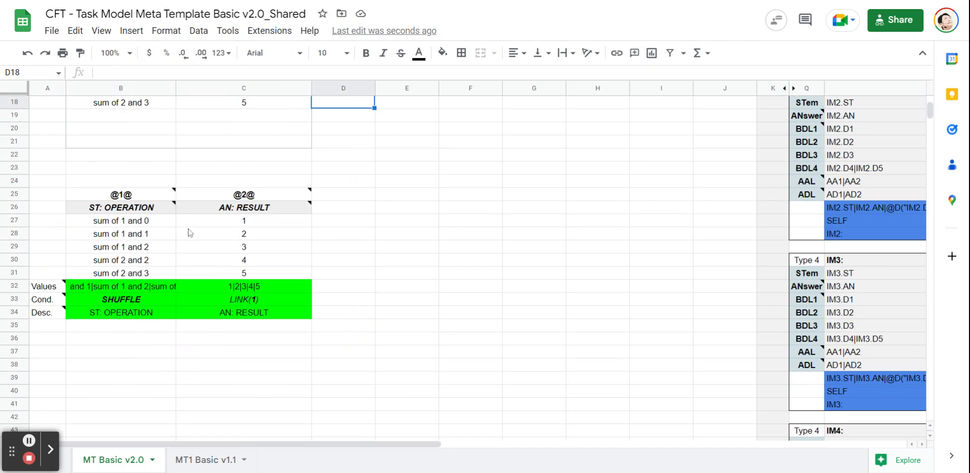
{"action": "left_click", "coordinate": [105, 283]}
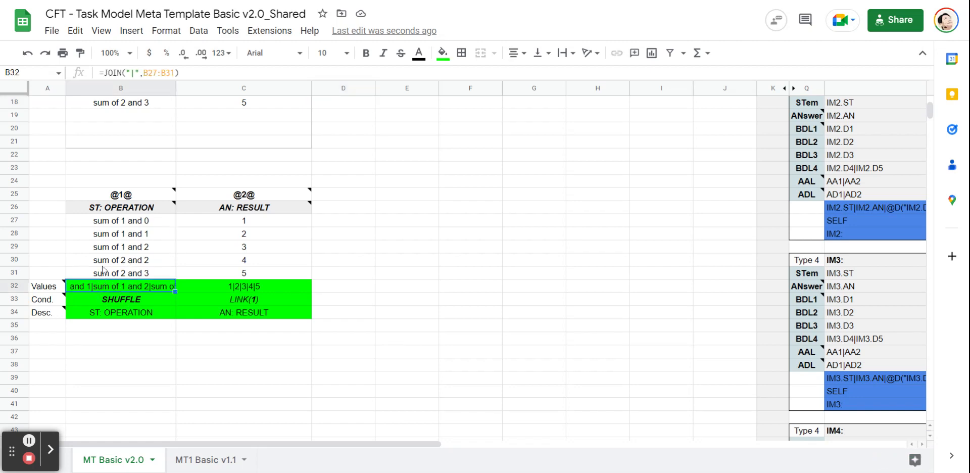
{"action": "left_click", "coordinate": [179, 73]}
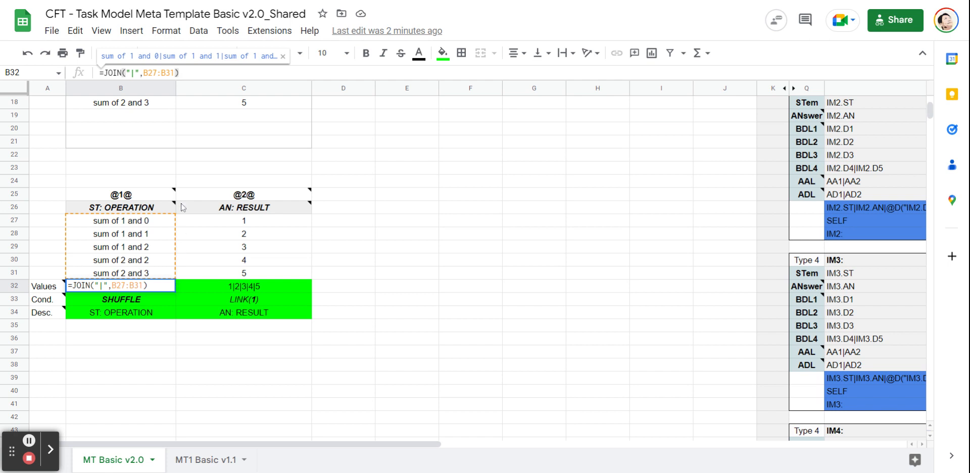
{"action": "left_click", "coordinate": [190, 76]}
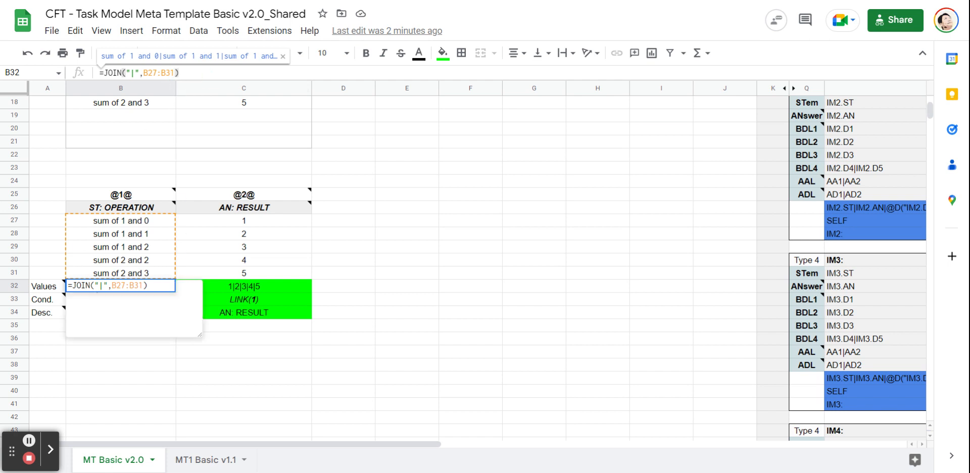
{"action": "left_click", "coordinate": [355, 225]}
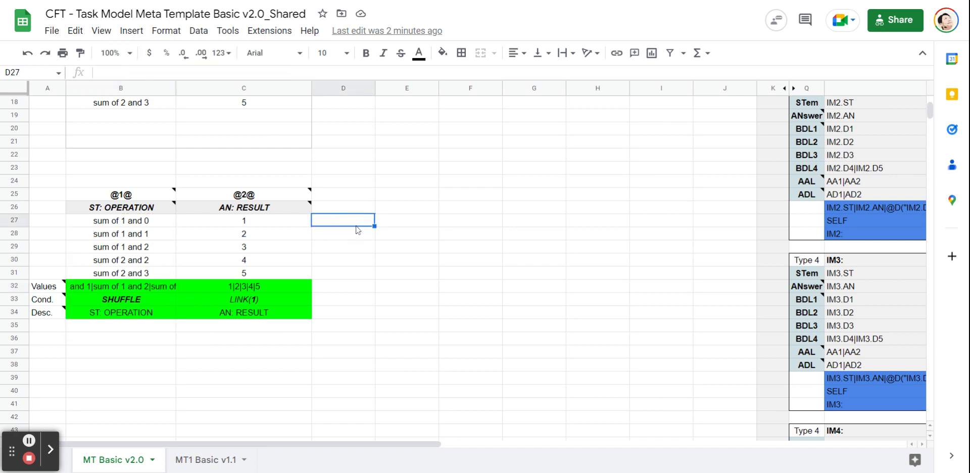
Return to the upper ontology table and review which cells the formula in B11 covers, without changing it.
{"action": "scroll", "coordinate": [355, 230], "scroll_direction": "up", "scroll_amount": 5}
{"action": "scroll", "coordinate": [355, 230], "scroll_direction": "up", "scroll_amount": 2}
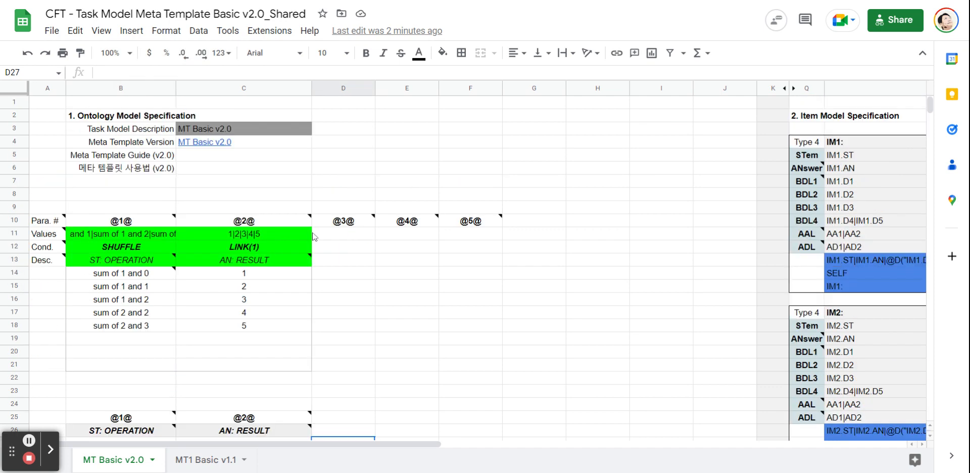
{"action": "left_click", "coordinate": [135, 236]}
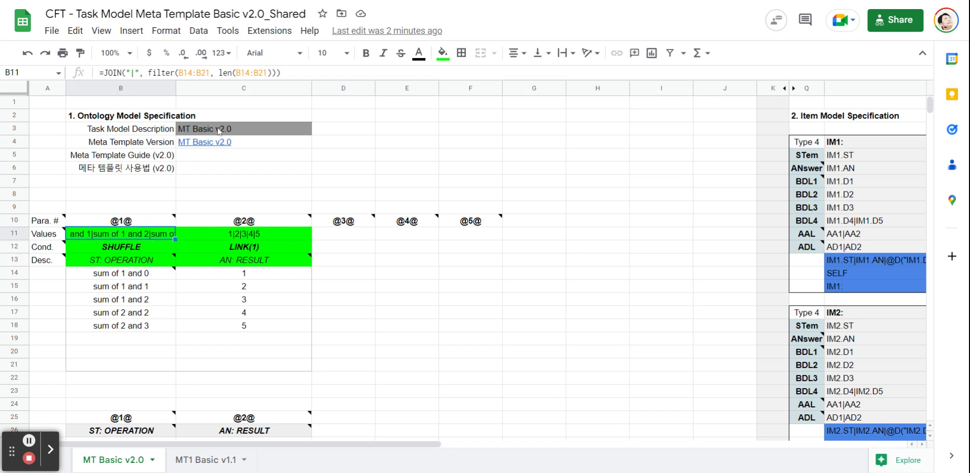
{"action": "double_click", "coordinate": [136, 235]}
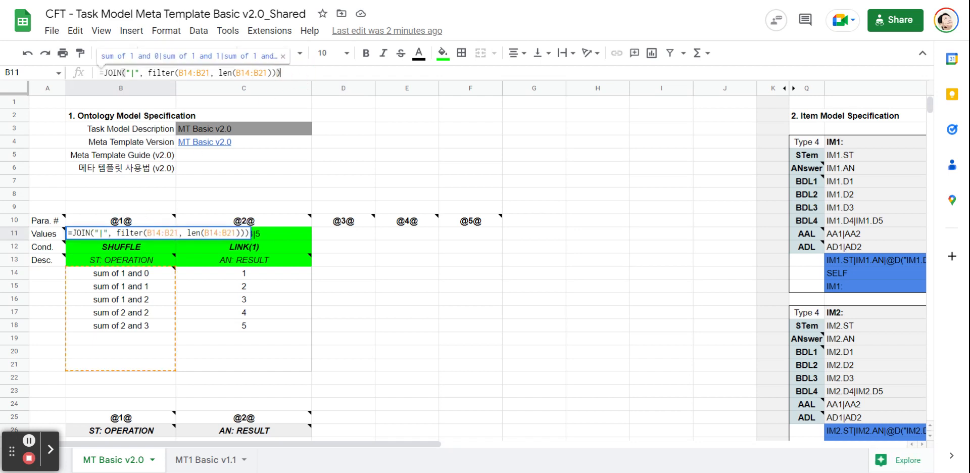
{"action": "left_click", "coordinate": [484, 378]}
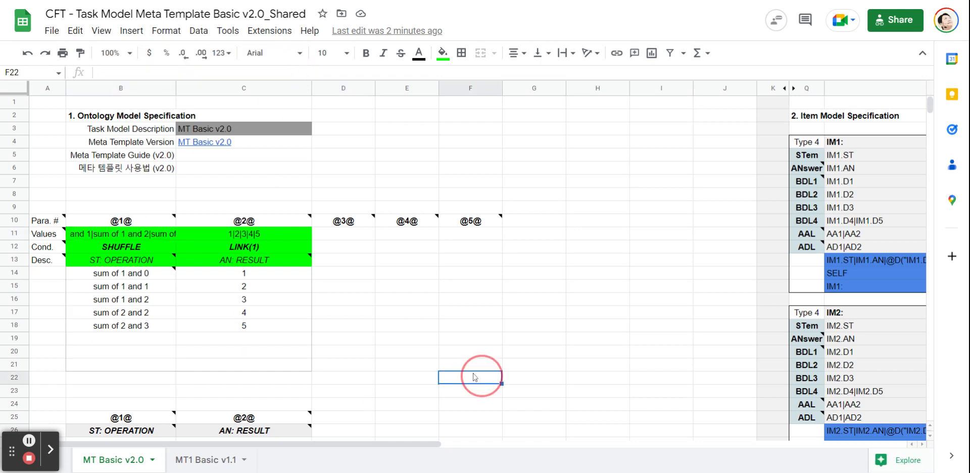
Add a sixth entry to the upper ontology table with "sum of 3 and 3" in B19 and 6 in C19.
{"action": "left_click", "coordinate": [131, 339]}
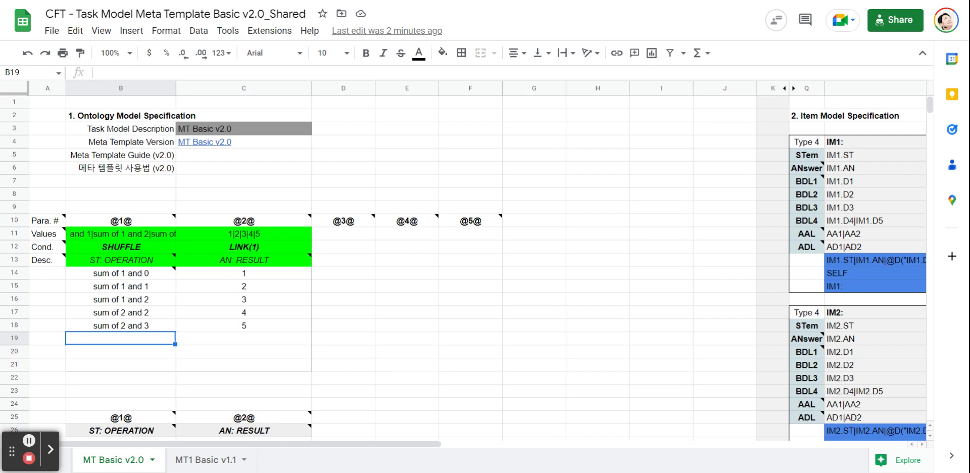
{"action": "type", "text": "su"}
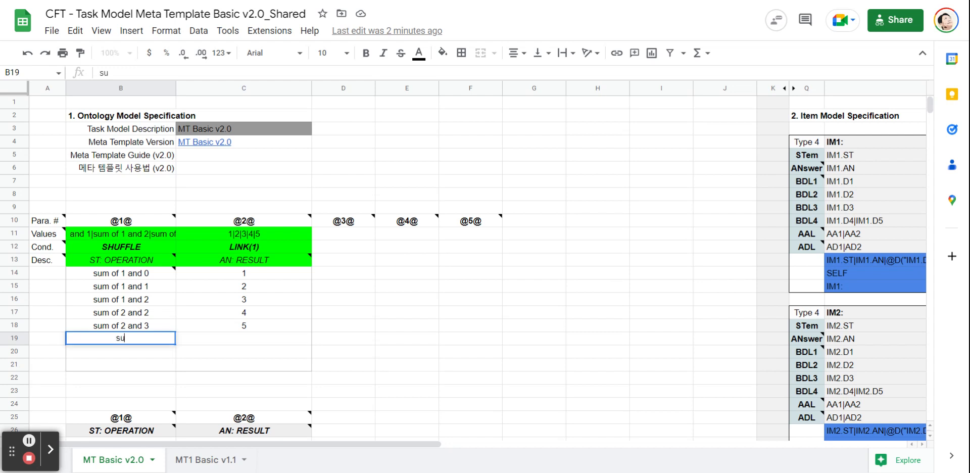
{"action": "type", "text": "m of 3 and 3"}
{"action": "key", "text": "Return"}
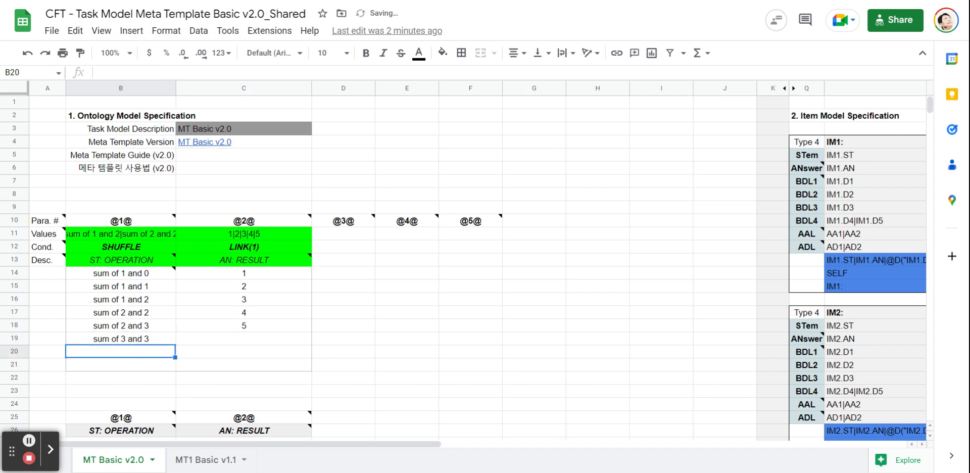
{"action": "key", "text": "Up"}
{"action": "key", "text": "Right"}
{"action": "type", "text": "6"}
{"action": "key", "text": "Return"}
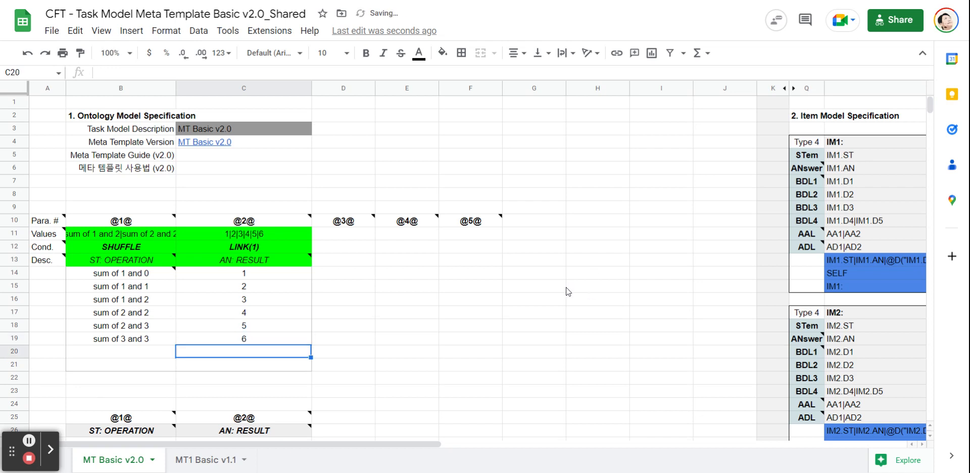
Widen column B enough to show the full joined text in the Values cell B11.
{"action": "left_click", "coordinate": [161, 237]}
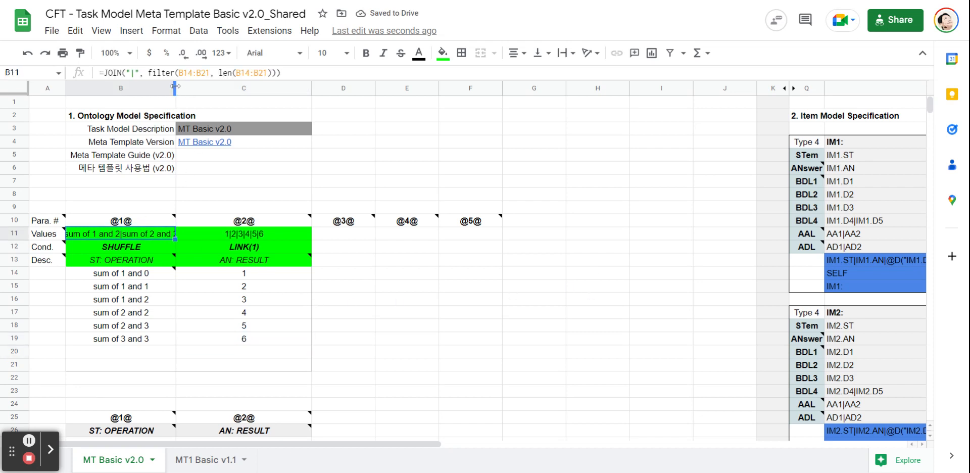
{"action": "left_click_drag", "start_coordinate": [176, 87], "coordinate": [411, 88]}
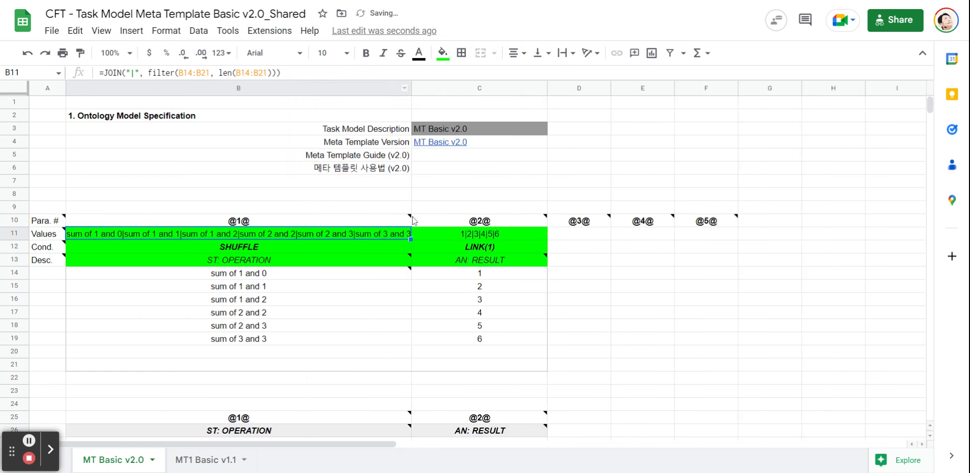
Clear the sixth entry from cells B19 and C19 of the upper ontology table.
{"action": "left_click", "coordinate": [264, 346]}
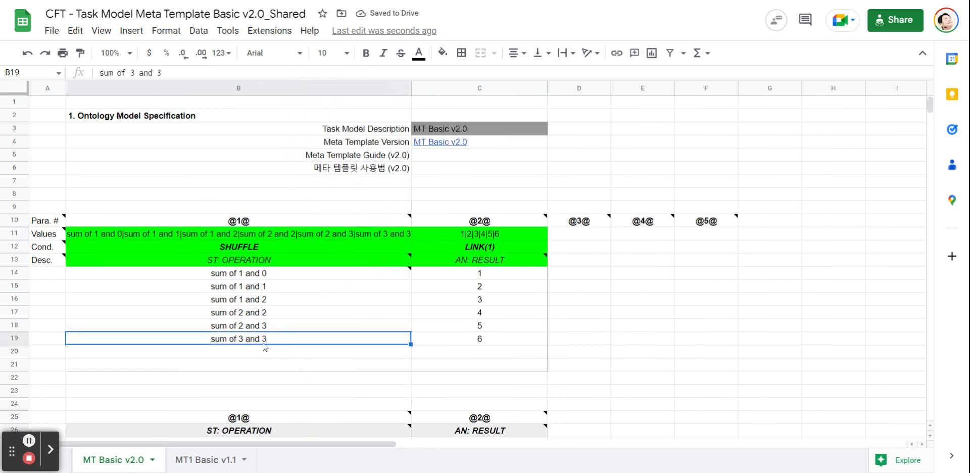
{"action": "key", "text": "Delete"}
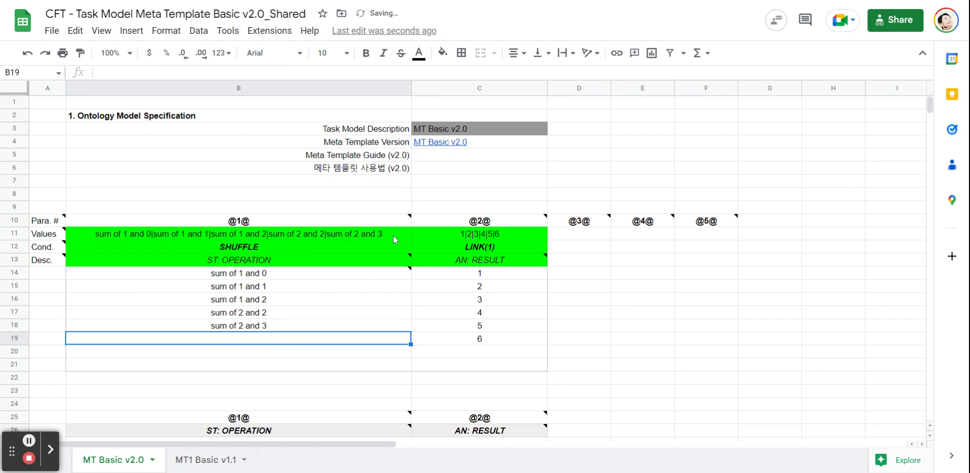
{"action": "left_click", "coordinate": [470, 343]}
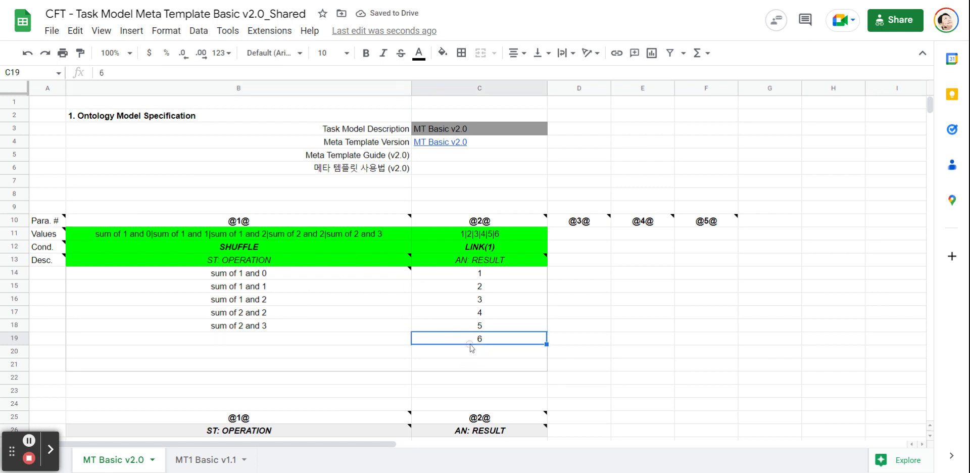
{"action": "key", "text": "Delete"}
Inspect the filter range in the B11 formula and the data entry area B14:C21 beneath it.
{"action": "left_click", "coordinate": [353, 233]}
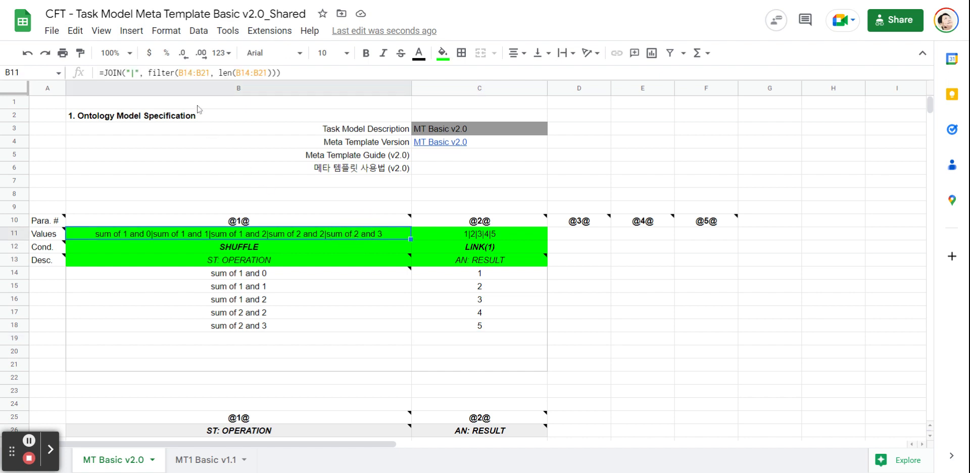
{"action": "left_click", "coordinate": [209, 73]}
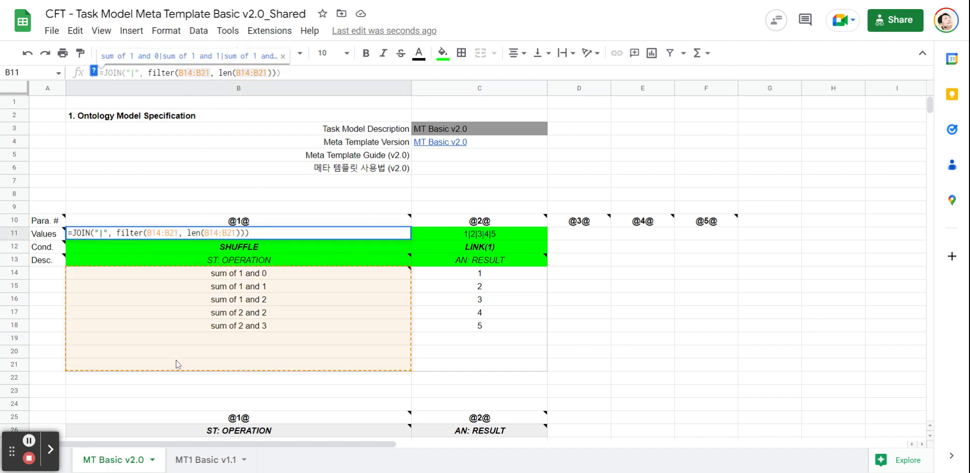
{"action": "left_click", "coordinate": [432, 394]}
{"action": "left_click_drag", "start_coordinate": [80, 274], "coordinate": [475, 374]}
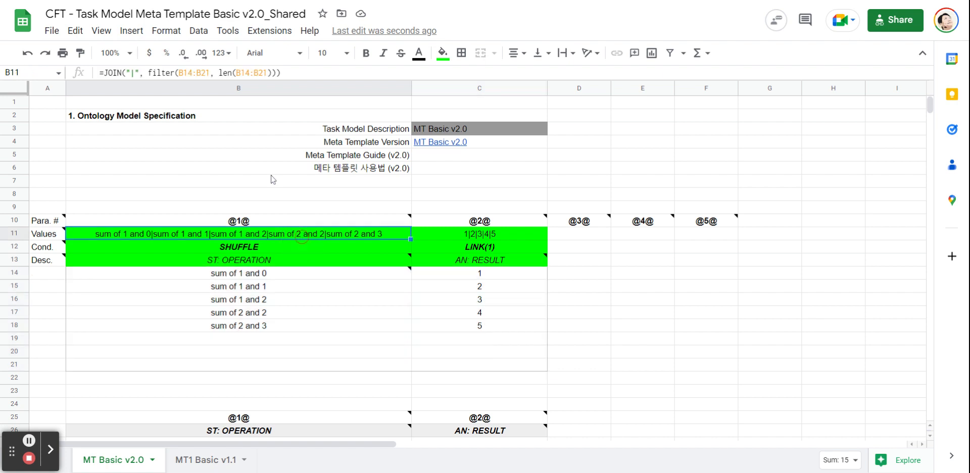
Inspect the range reference in the Values formula of cell B11 and leave it unchanged.
{"action": "left_click", "coordinate": [303, 235]}
{"action": "left_click", "coordinate": [293, 74]}
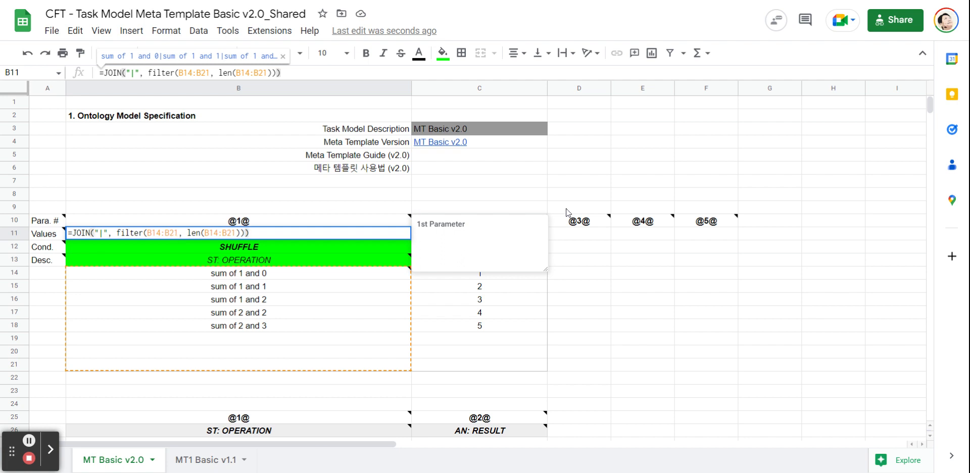
{"action": "left_click", "coordinate": [752, 291]}
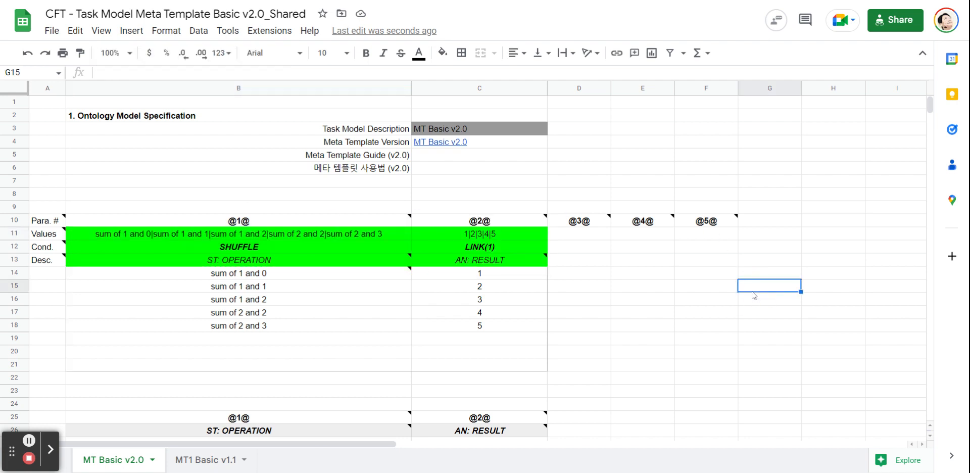
Undo the last two deletions of the sixth entry in cells C19 and B19.
{"action": "key", "text": "ctrl+z"}
{"action": "key", "text": "ctrl+z"}
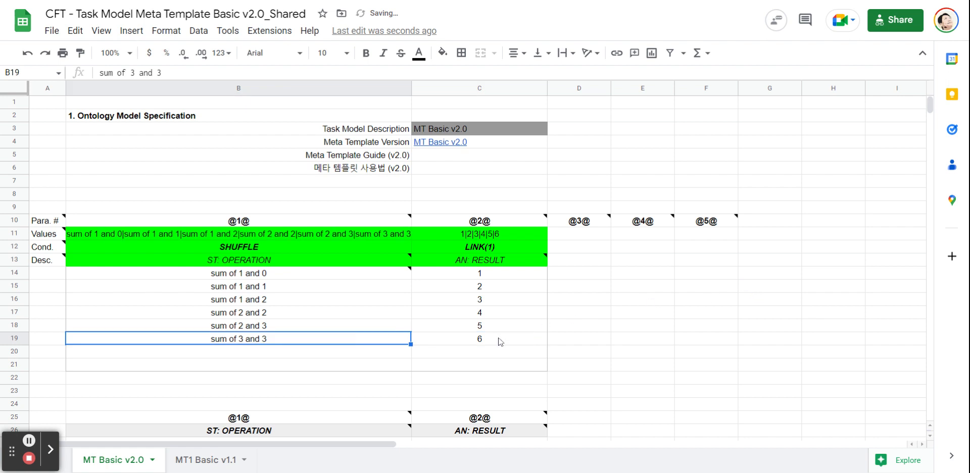
Clear the sixth entry from C19 and B19, and narrow column B to about the width of column C.
{"action": "left_click", "coordinate": [487, 335]}
{"action": "key", "text": "Delete"}
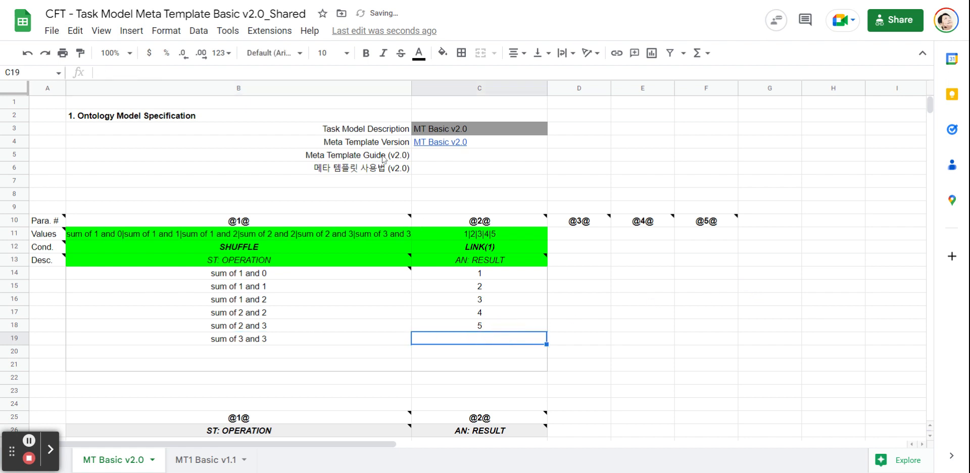
{"action": "left_click_drag", "start_coordinate": [411, 88], "coordinate": [212, 88]}
{"action": "left_click", "coordinate": [174, 340]}
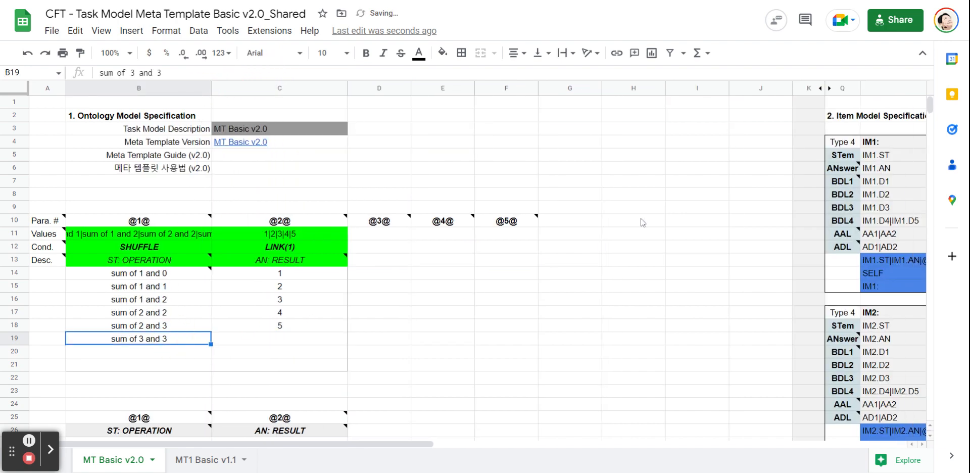
{"action": "key", "text": "Delete"}
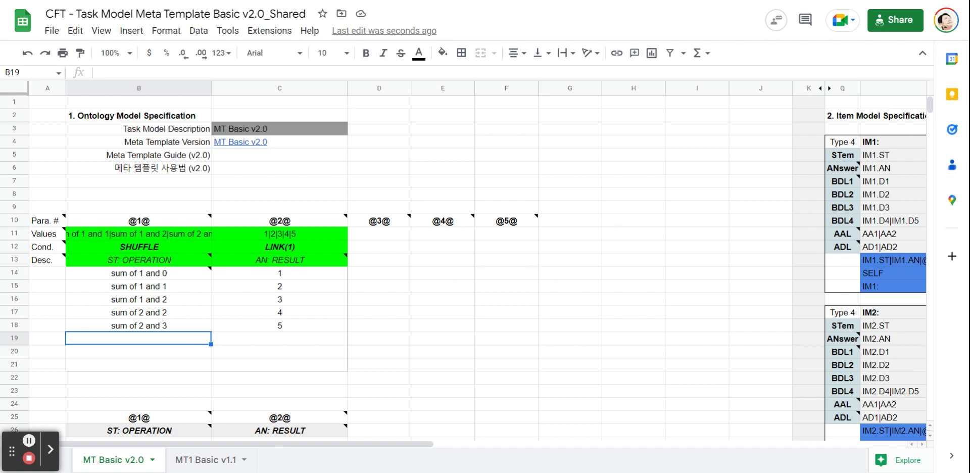
Compare the JOIN formula with filter in B11 against the plain JOIN formula in B32 of the lower table.
{"action": "left_click", "coordinate": [174, 238]}
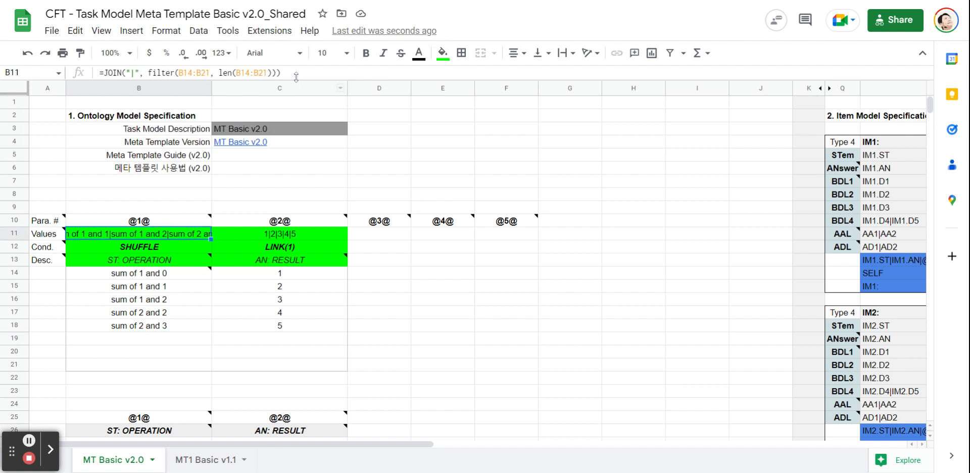
{"action": "left_click_drag", "start_coordinate": [296, 73], "coordinate": [99, 73]}
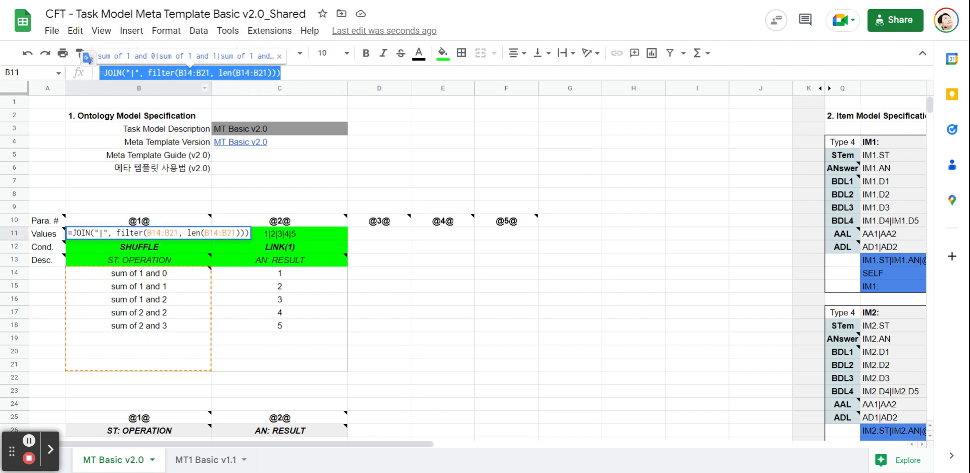
{"action": "left_click", "coordinate": [420, 305]}
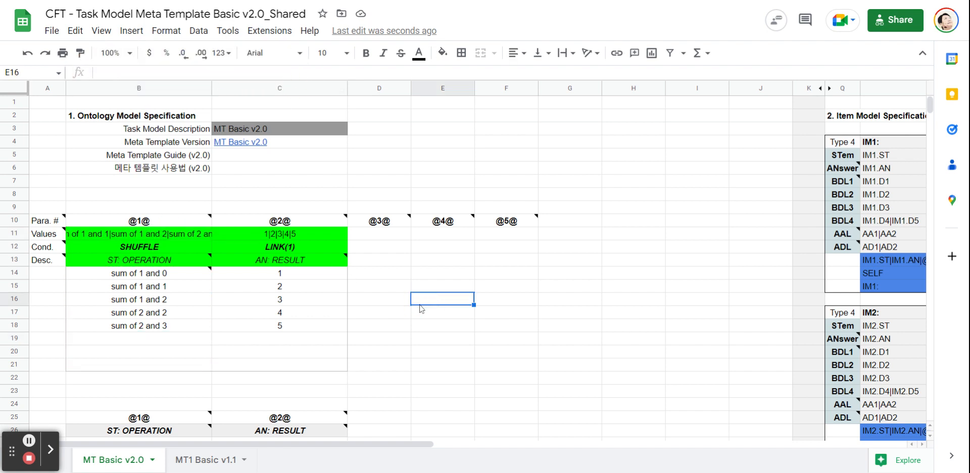
{"action": "scroll", "coordinate": [419, 308], "scroll_direction": "down", "scroll_amount": 3}
{"action": "left_click", "coordinate": [167, 380]}
{"action": "left_click", "coordinate": [166, 393]}
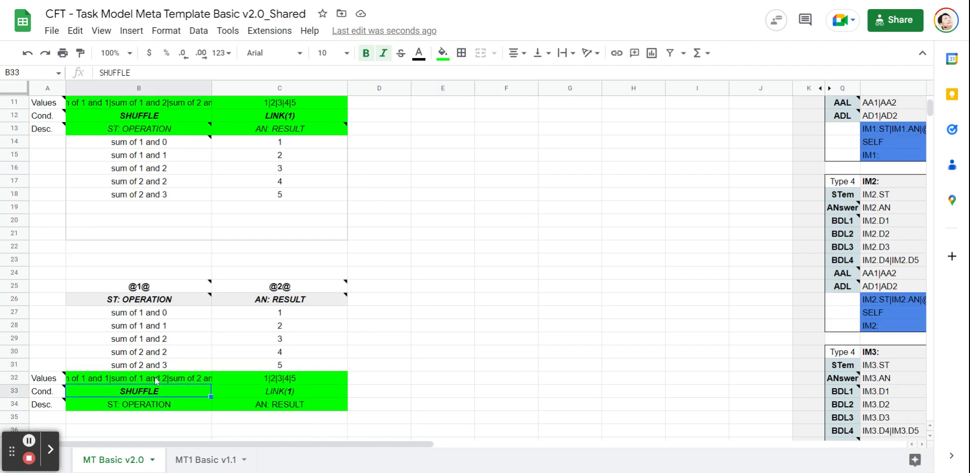
{"action": "left_click", "coordinate": [156, 379]}
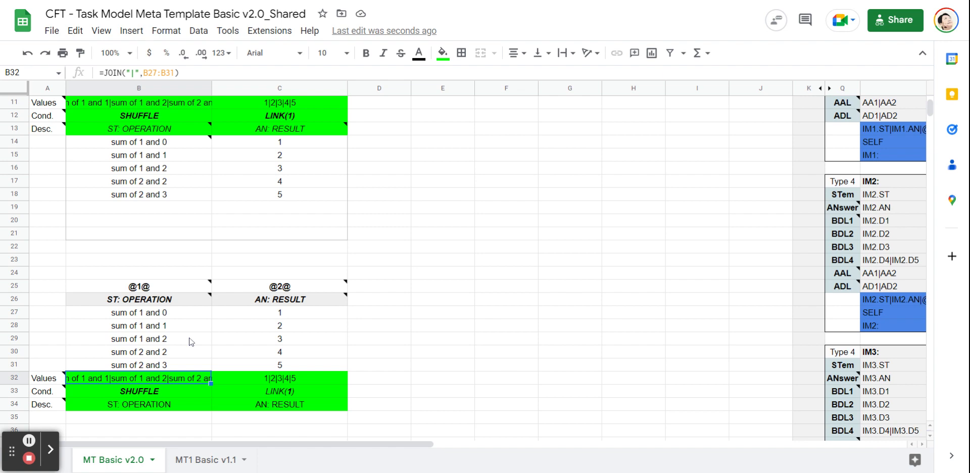
Start a named range for B11:C13, the green Values, Cond. and Desc. block, and try to name it OM1.
{"action": "scroll", "coordinate": [191, 341], "scroll_direction": "up", "scroll_amount": 2}
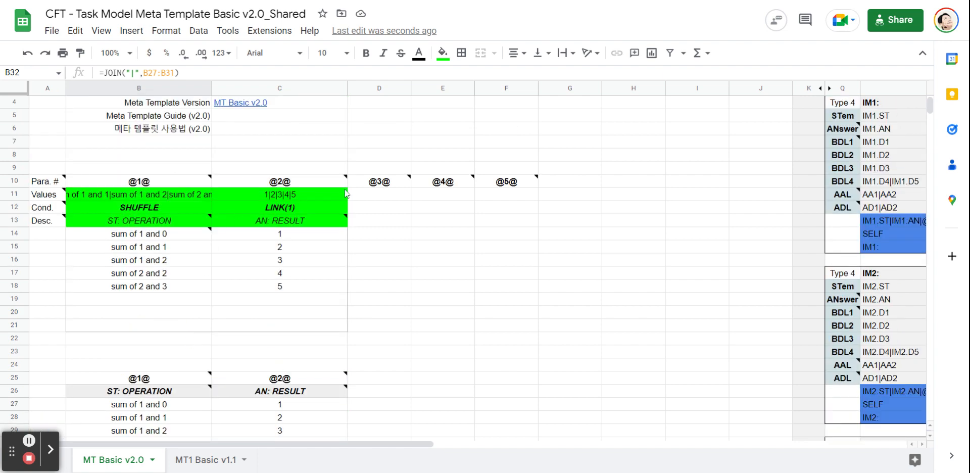
{"action": "left_click", "coordinate": [181, 198]}
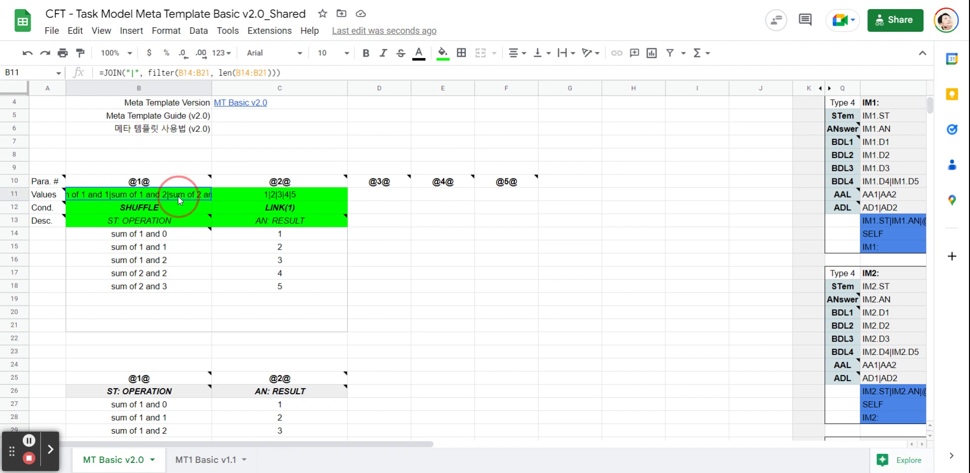
{"action": "left_click_drag", "start_coordinate": [183, 201], "coordinate": [316, 222]}
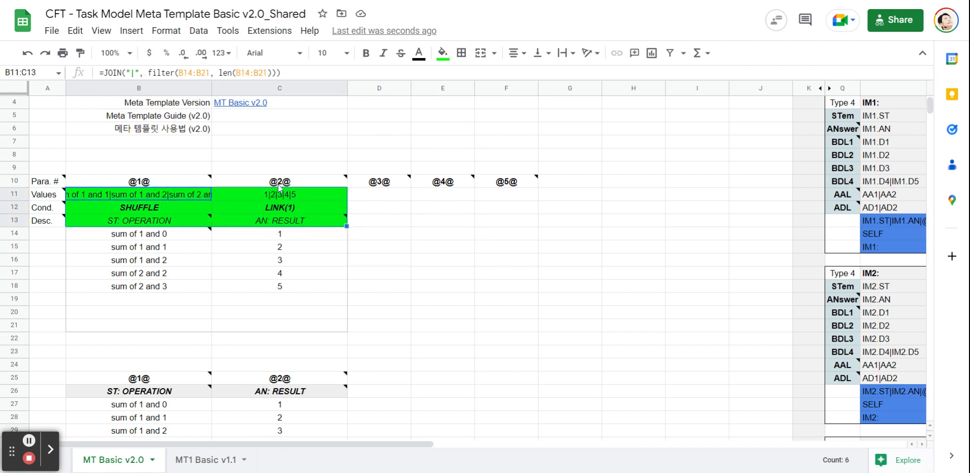
{"action": "left_click", "coordinate": [228, 31]}
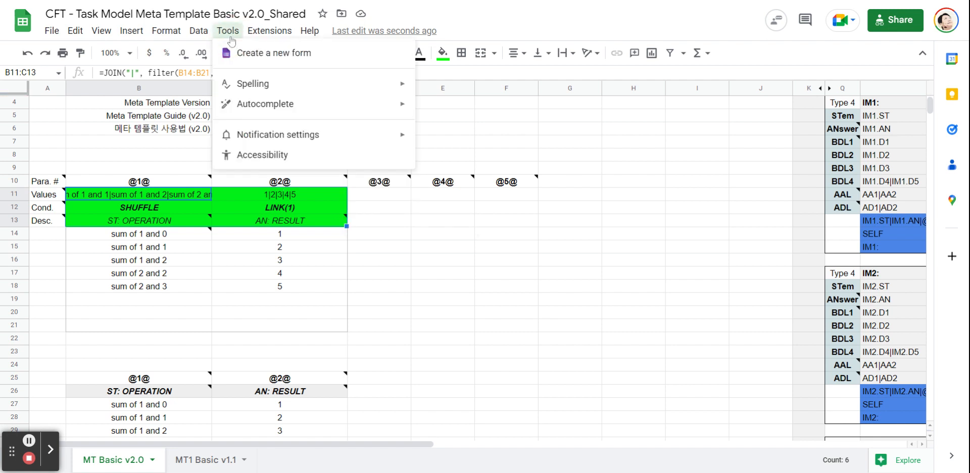
{"action": "left_click", "coordinate": [203, 32]}
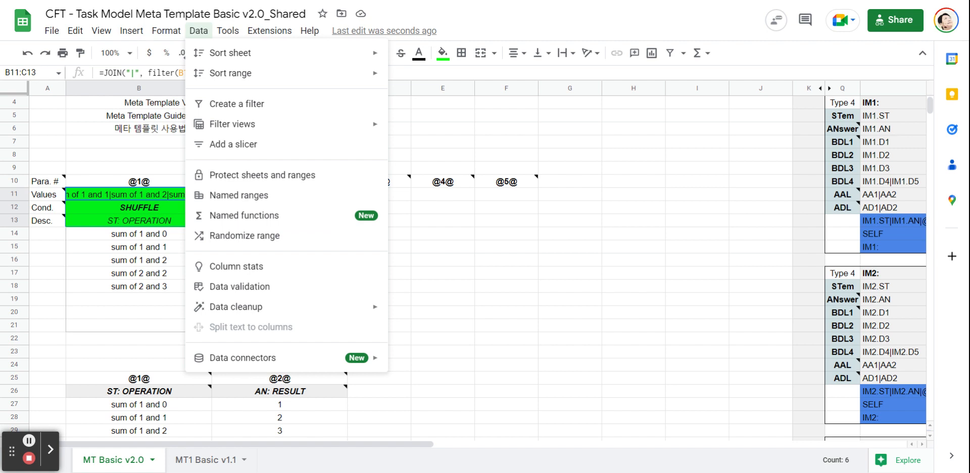
{"action": "left_click", "coordinate": [286, 197]}
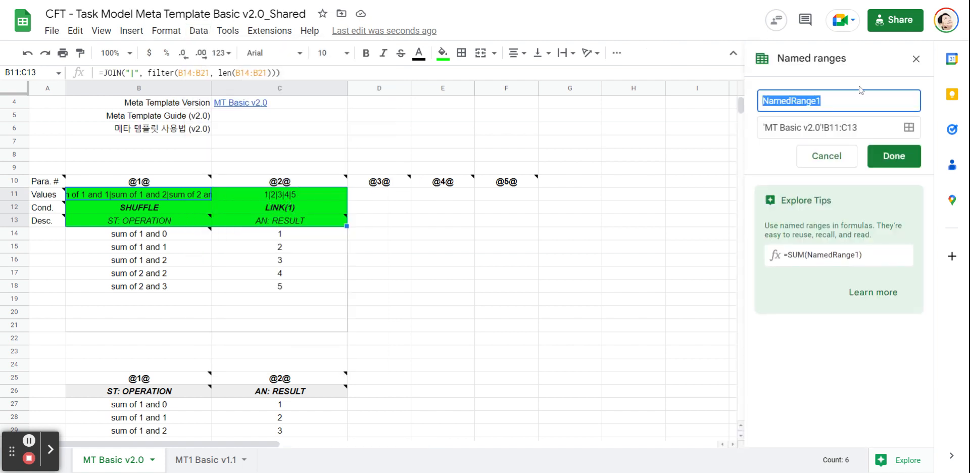
{"action": "type", "text": "OM"}
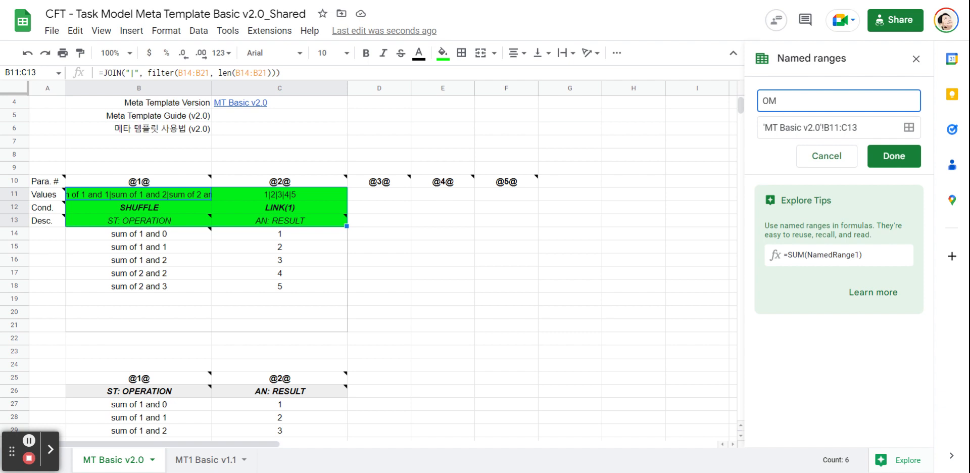
{"action": "type", "text": "1"}
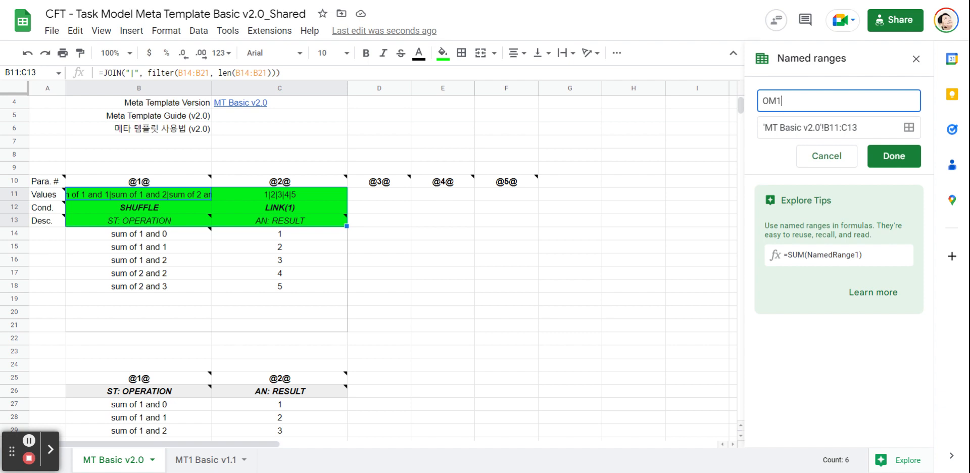
{"action": "left_click", "coordinate": [898, 165]}
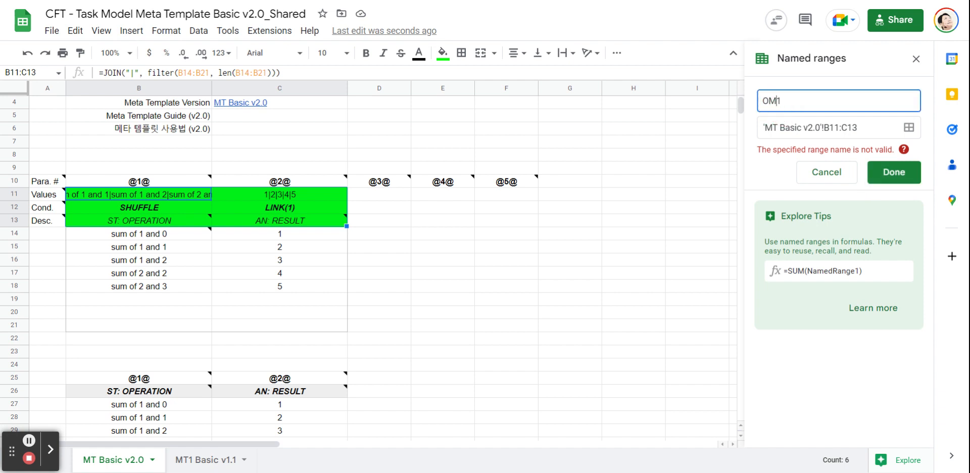
Change the range name to OM_1 and save the named range for B11:C13.
{"action": "type", "text": "_"}
{"action": "key", "text": "Return"}
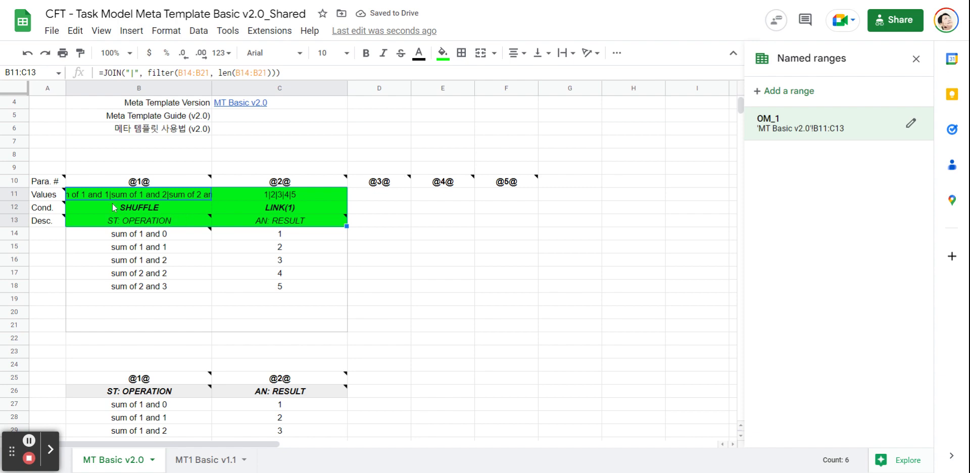
{"action": "left_click", "coordinate": [493, 224]}
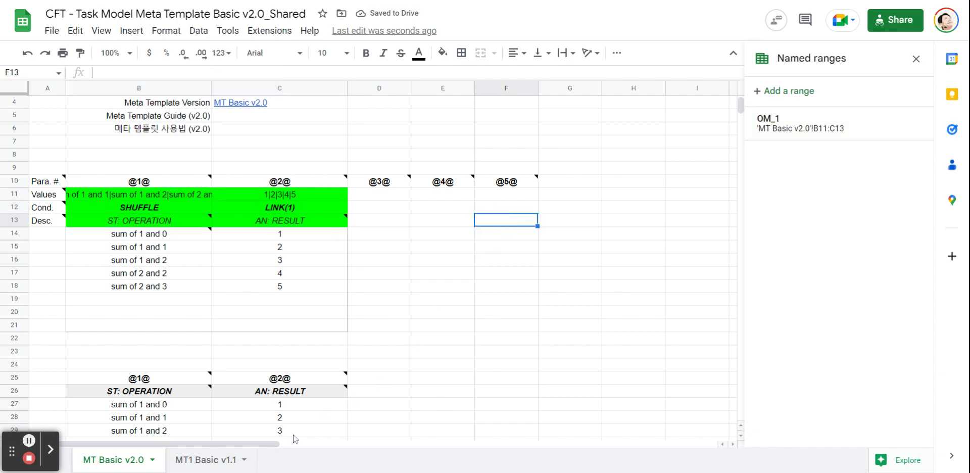
Replace B11:C13 with the named range OM_1 in the TRANSPOSE formula in U5, and close the named ranges list.
{"action": "left_click_drag", "start_coordinate": [262, 444], "coordinate": [555, 438]}
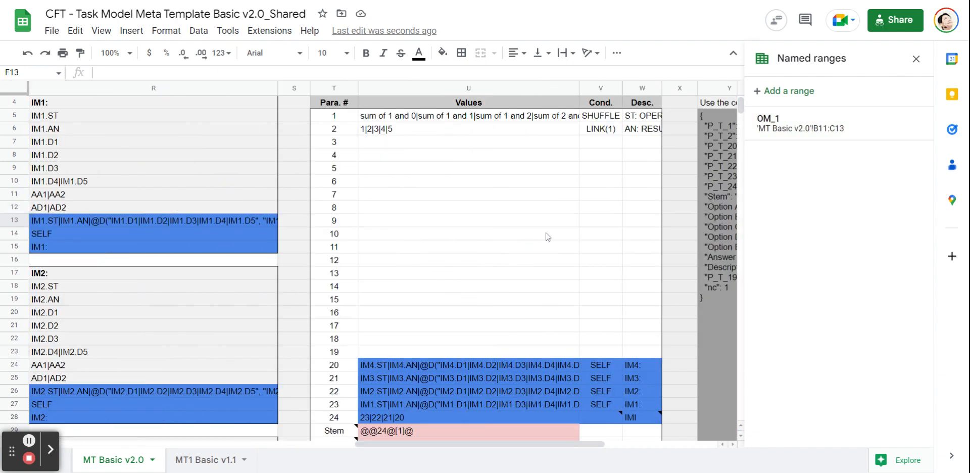
{"action": "left_click", "coordinate": [419, 124]}
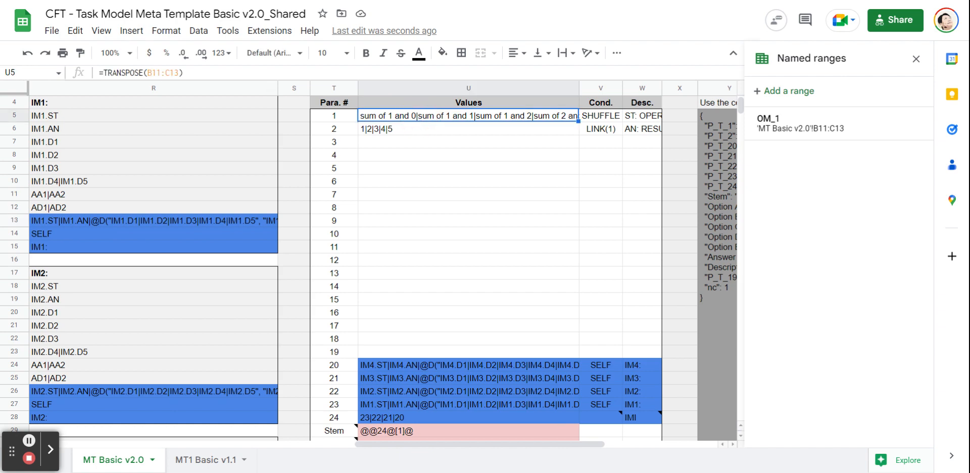
{"action": "double_click", "coordinate": [162, 72]}
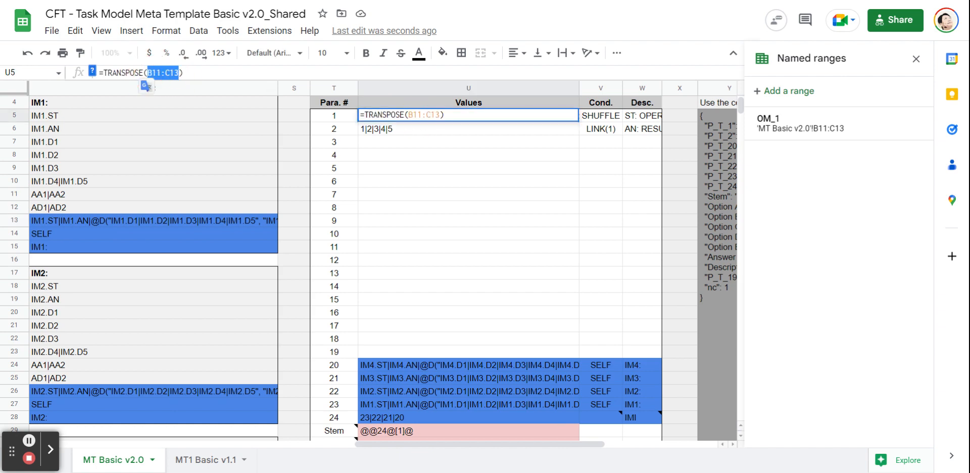
{"action": "key", "text": "BackSpace"}
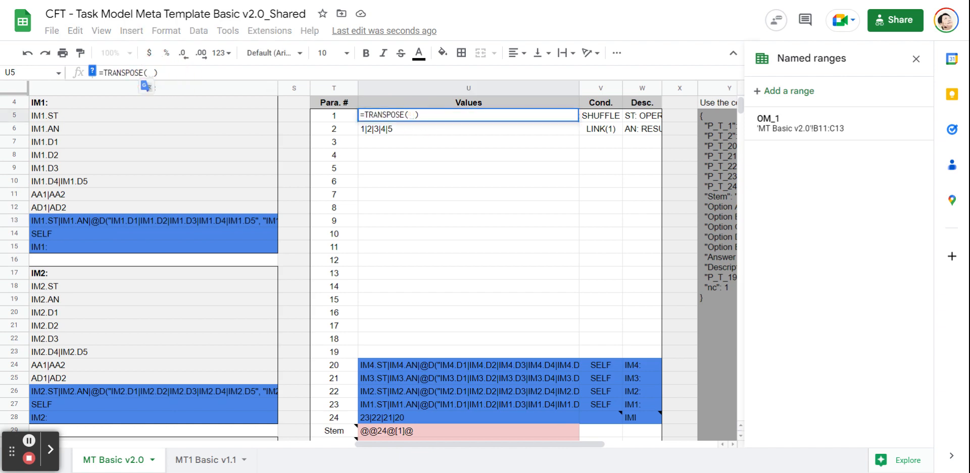
{"action": "type", "text": "OM_1"}
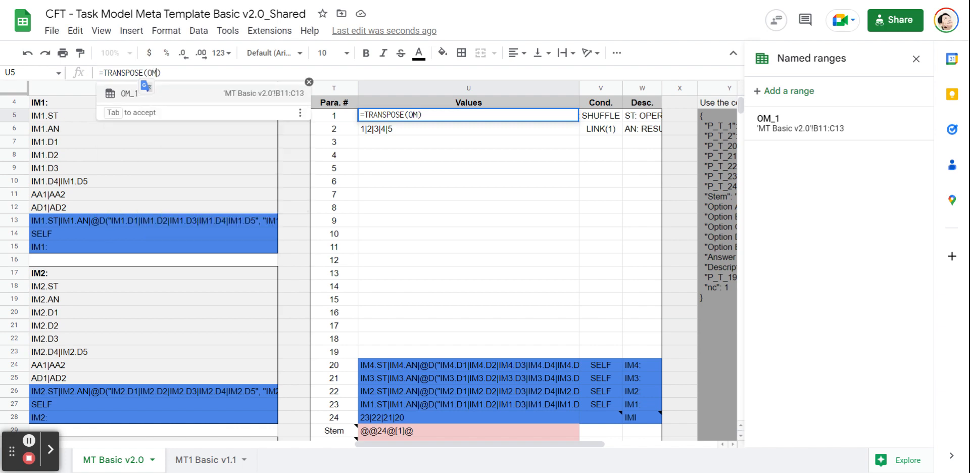
{"action": "key", "text": "Return"}
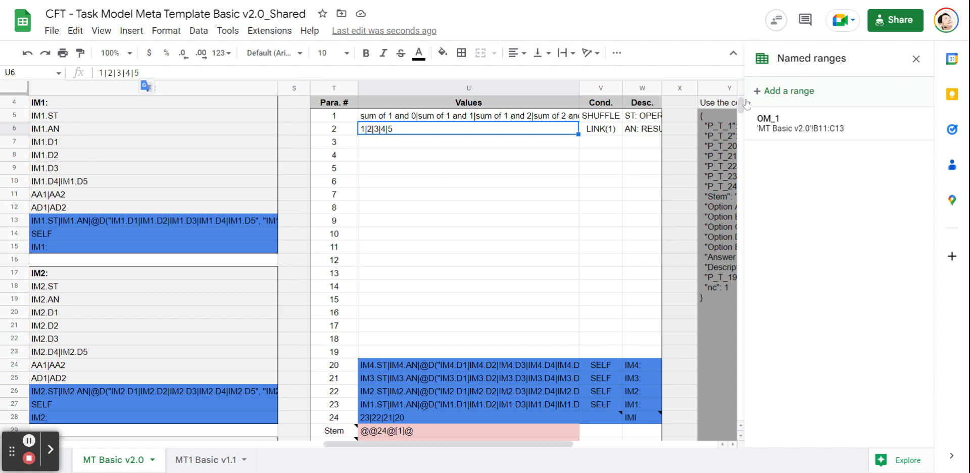
{"action": "left_click", "coordinate": [915, 59]}
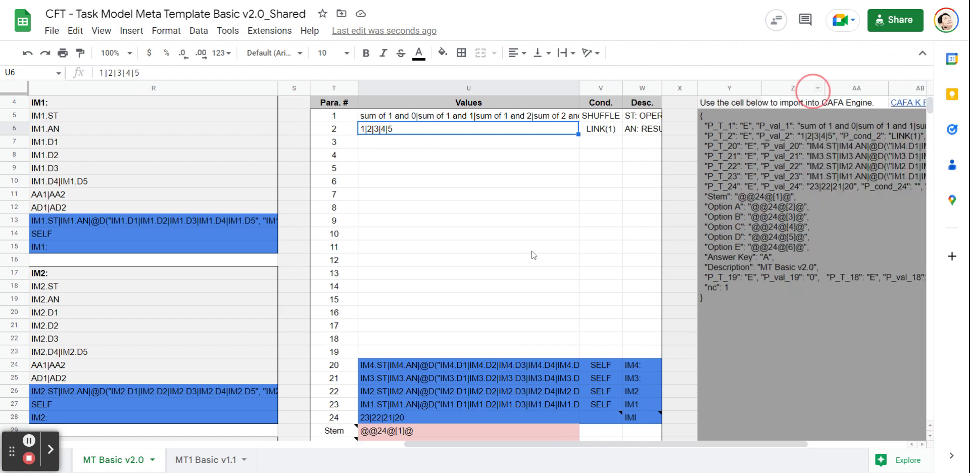
Compare the green source block B11:C13 with the TRANSPOSE formula in U5.
{"action": "left_click_drag", "start_coordinate": [453, 443], "coordinate": [7, 439]}
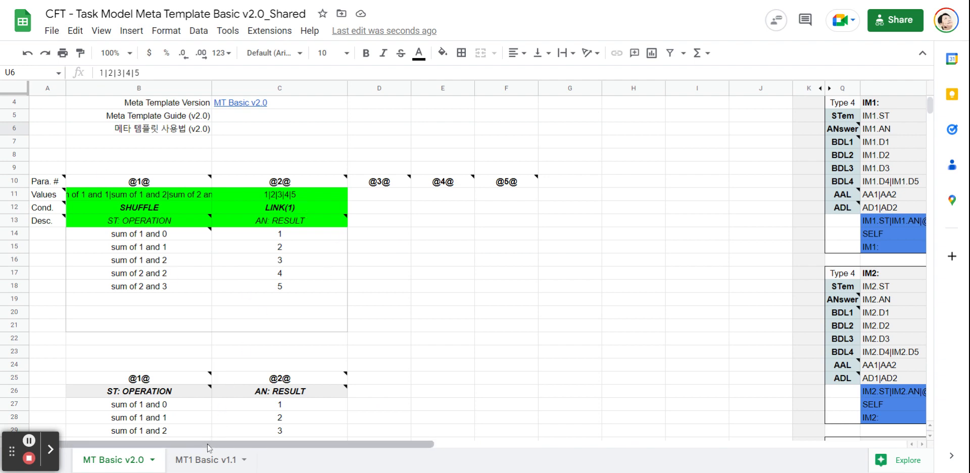
{"action": "left_click_drag", "start_coordinate": [206, 443], "coordinate": [459, 444]}
{"action": "key", "text": "Up"}
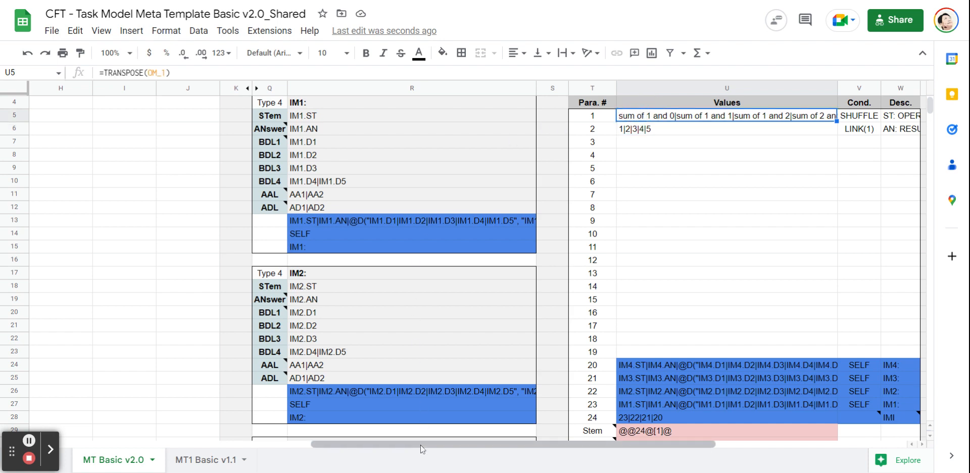
Hide the columns D to J between the ontology model parameters and the item model section.
{"action": "left_click_drag", "start_coordinate": [423, 444], "coordinate": [101, 436]}
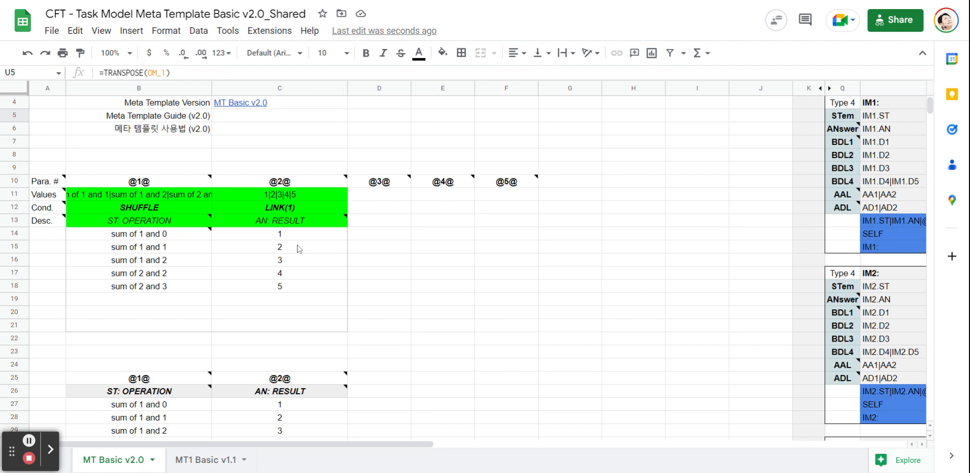
{"action": "scroll", "coordinate": [297, 255], "scroll_direction": "down", "scroll_amount": 4}
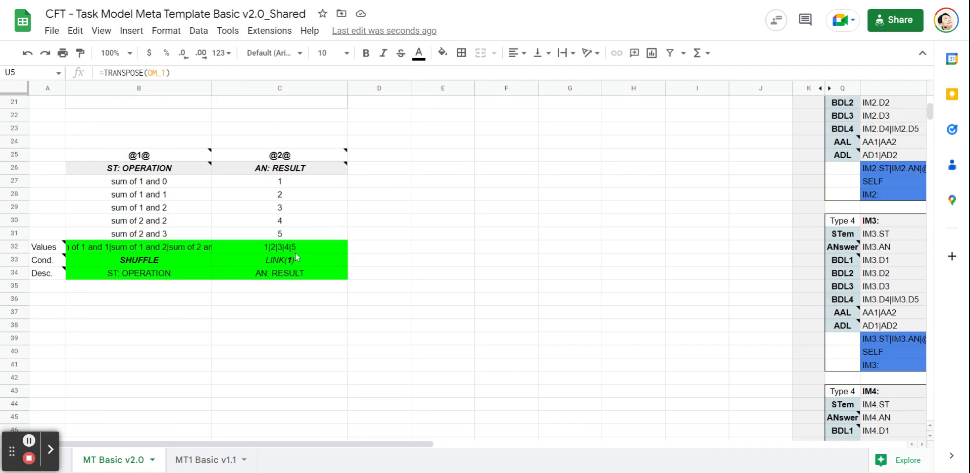
{"action": "scroll", "coordinate": [297, 257], "scroll_direction": "up", "scroll_amount": 2}
{"action": "scroll", "coordinate": [296, 257], "scroll_direction": "up", "scroll_amount": 3}
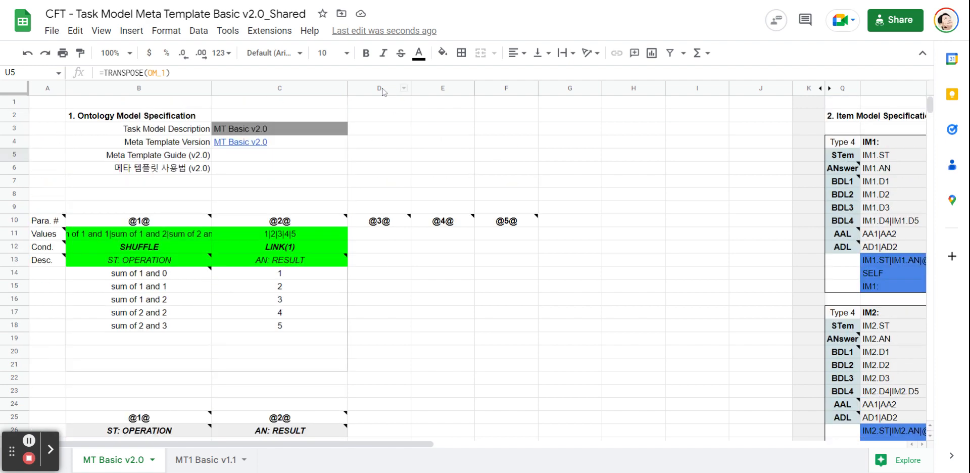
{"action": "left_click_drag", "start_coordinate": [380, 87], "coordinate": [760, 88]}
{"action": "right_click", "coordinate": [598, 168]}
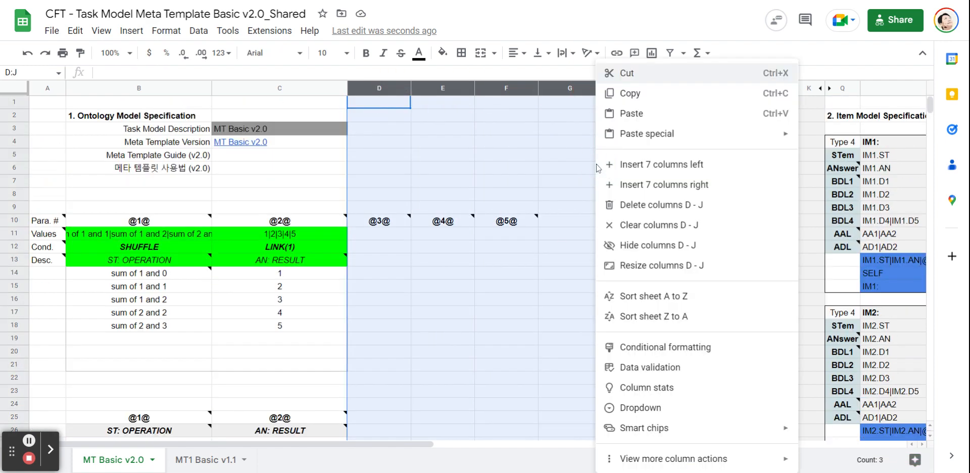
{"action": "left_click", "coordinate": [666, 245]}
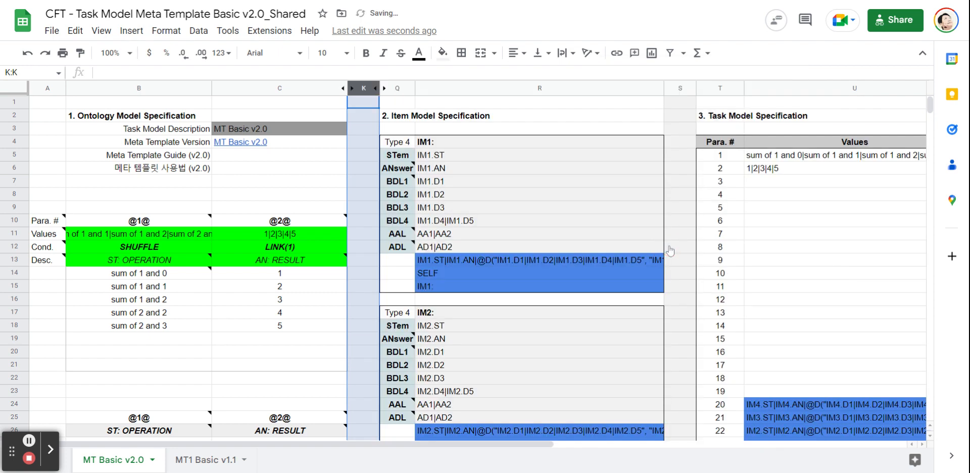
{"action": "left_click", "coordinate": [198, 351]}
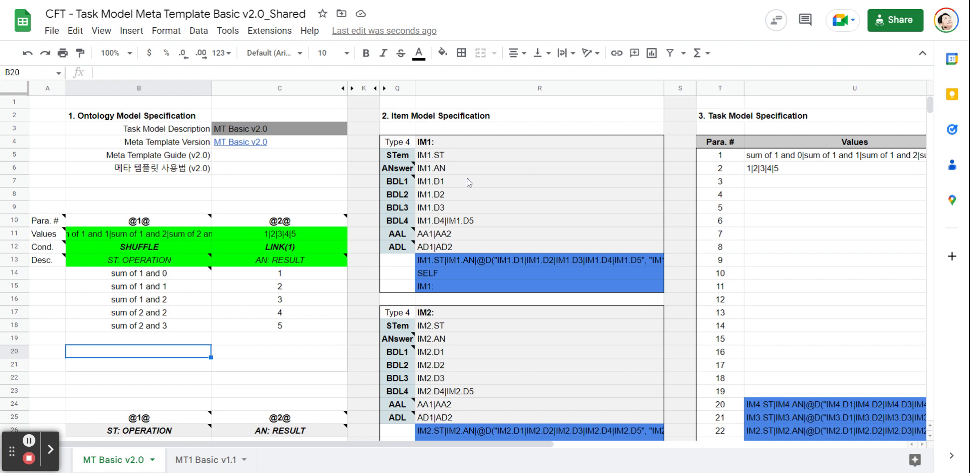
{"action": "left_click", "coordinate": [385, 89]}
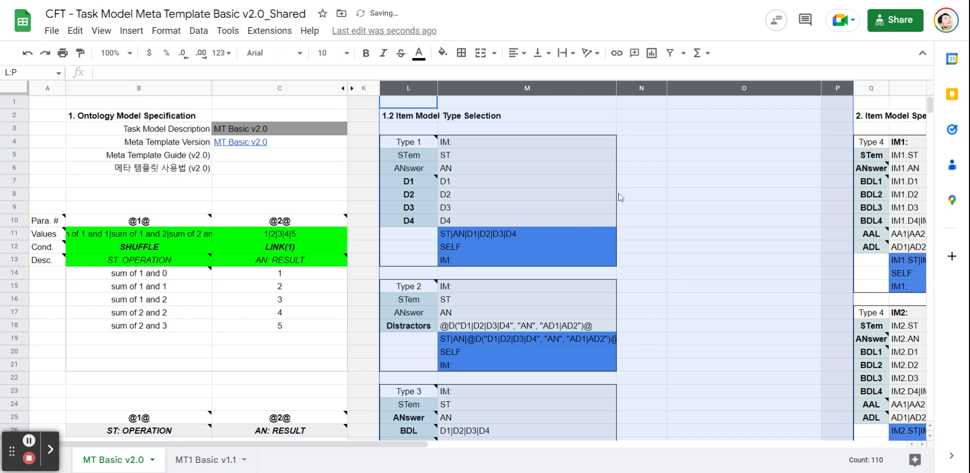
{"action": "left_click", "coordinate": [714, 197]}
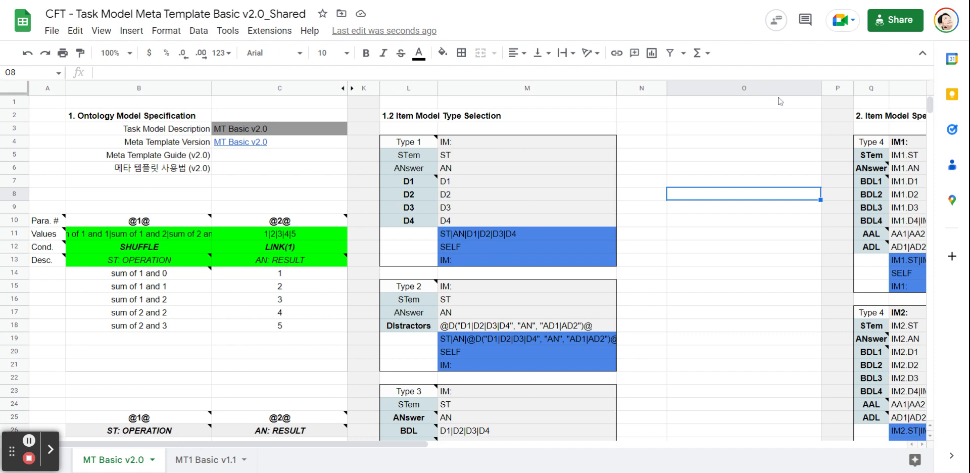
{"action": "key", "text": "ctrl+z"}
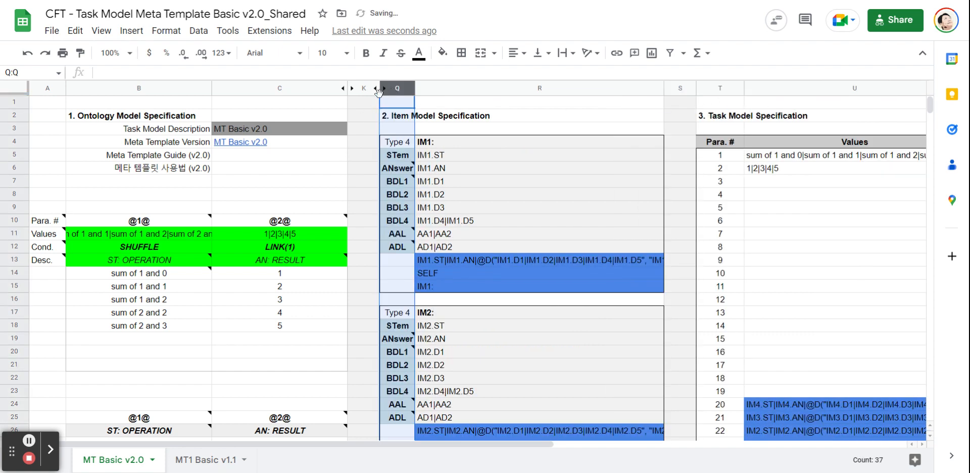
{"action": "left_click", "coordinate": [502, 128]}
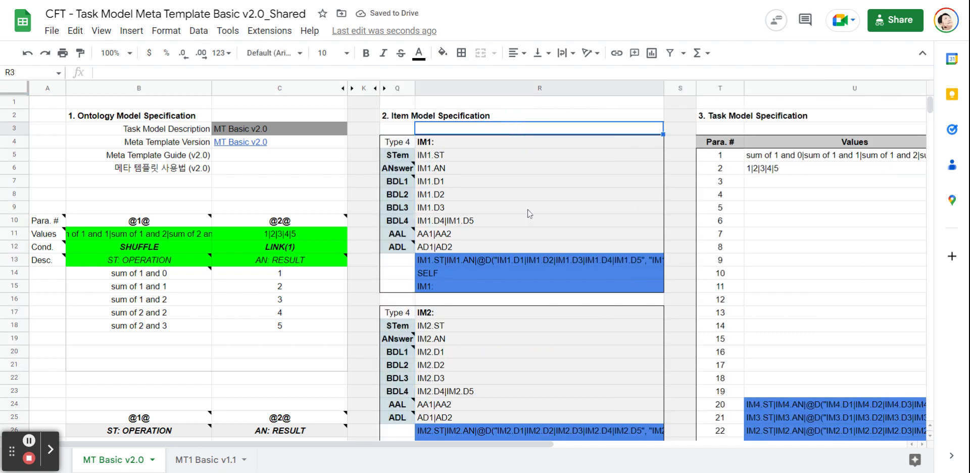
Unhide columns L to P containing the 1.2 Item Model Type Selection section.
{"action": "left_click", "coordinate": [385, 88]}
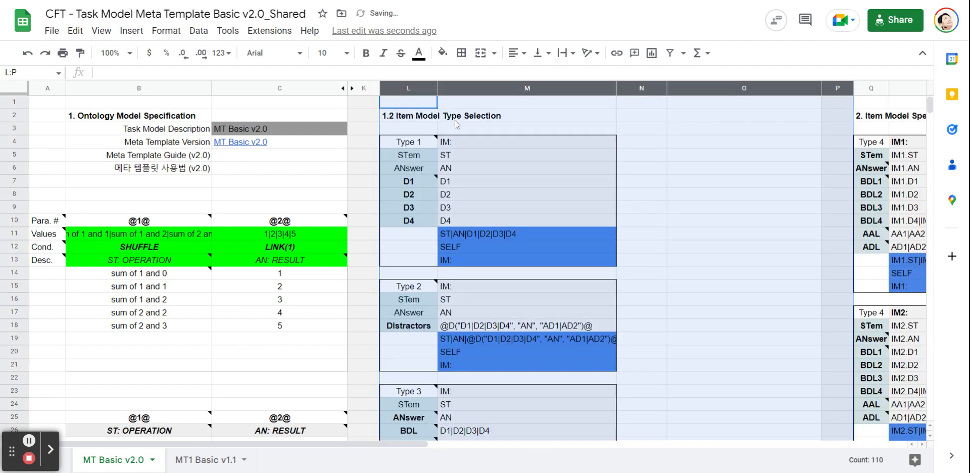
{"action": "mouse_move", "coordinate": [413, 144]}
{"action": "left_click", "coordinate": [728, 207]}
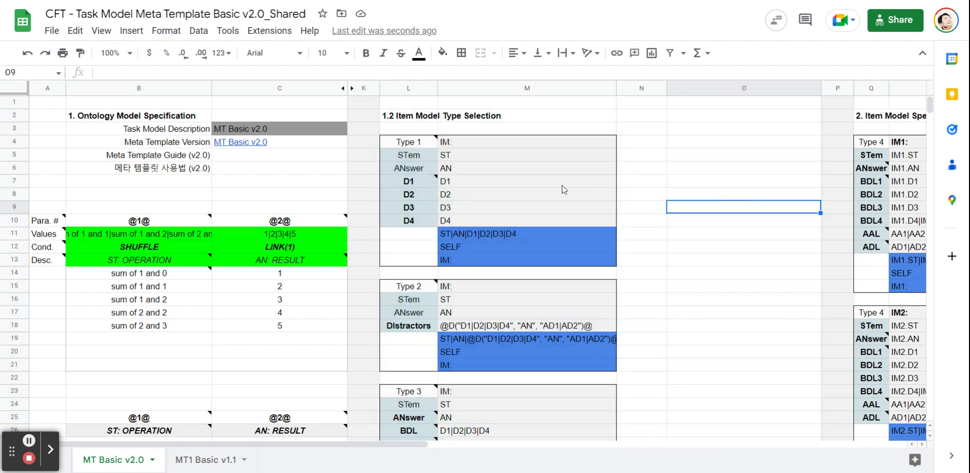
Examine the Type 1 to Type 5 item model blocks in the Item Model Type Selection section, including their header notes.
{"action": "mouse_move", "coordinate": [427, 153]}
{"action": "scroll", "coordinate": [419, 293], "scroll_direction": "down", "scroll_amount": 8}
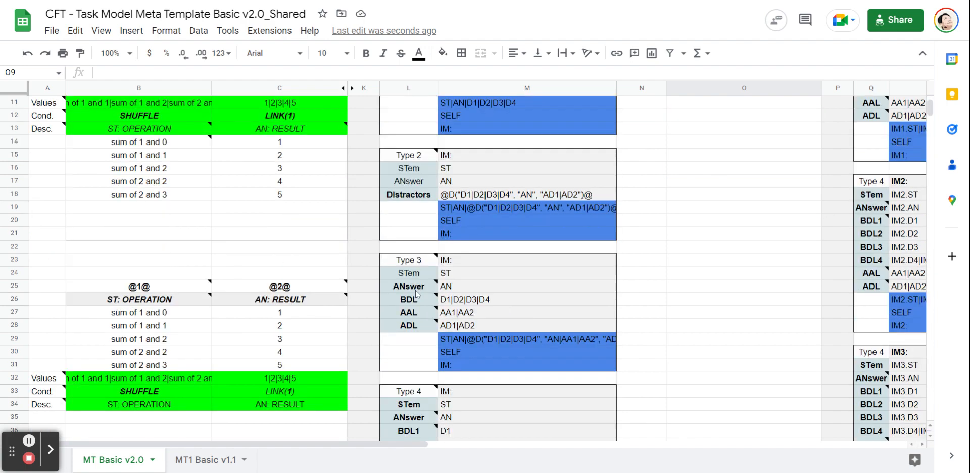
{"action": "mouse_move", "coordinate": [418, 382]}
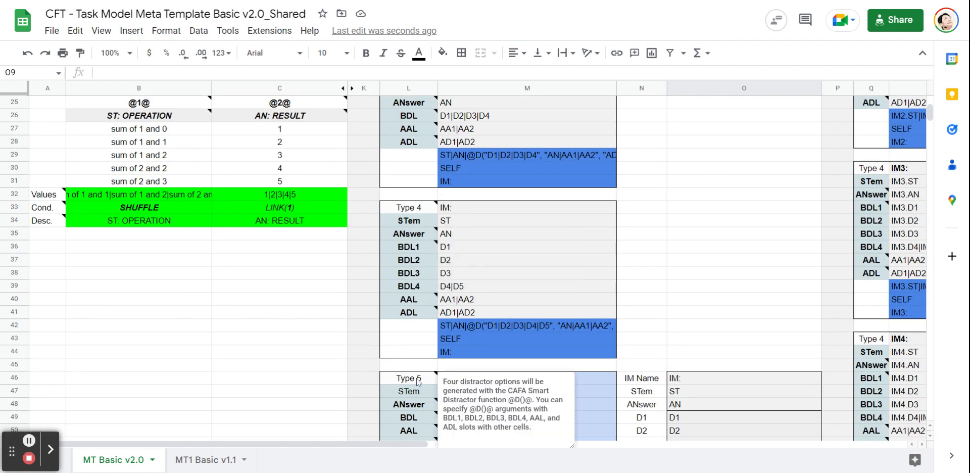
{"action": "scroll", "coordinate": [418, 381], "scroll_direction": "up", "scroll_amount": 5}
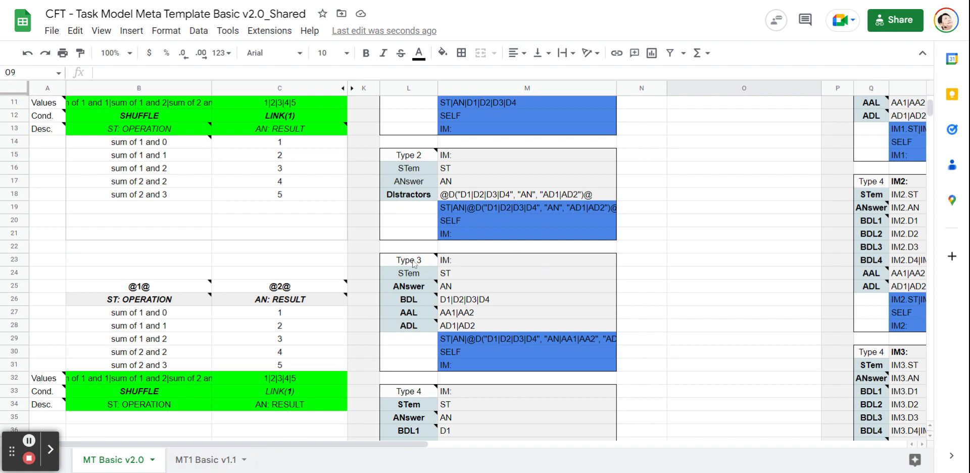
{"action": "mouse_move", "coordinate": [414, 263]}
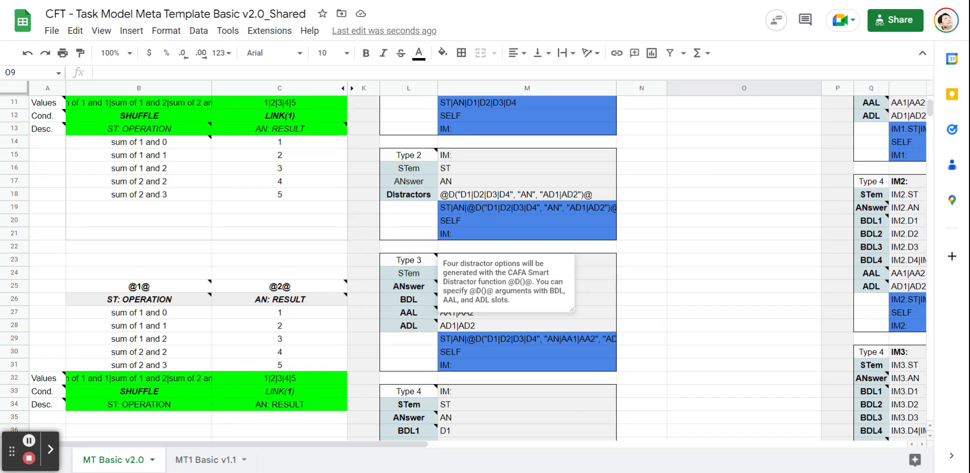
{"action": "scroll", "coordinate": [413, 261], "scroll_direction": "down", "scroll_amount": 5}
{"action": "left_click", "coordinate": [413, 260]}
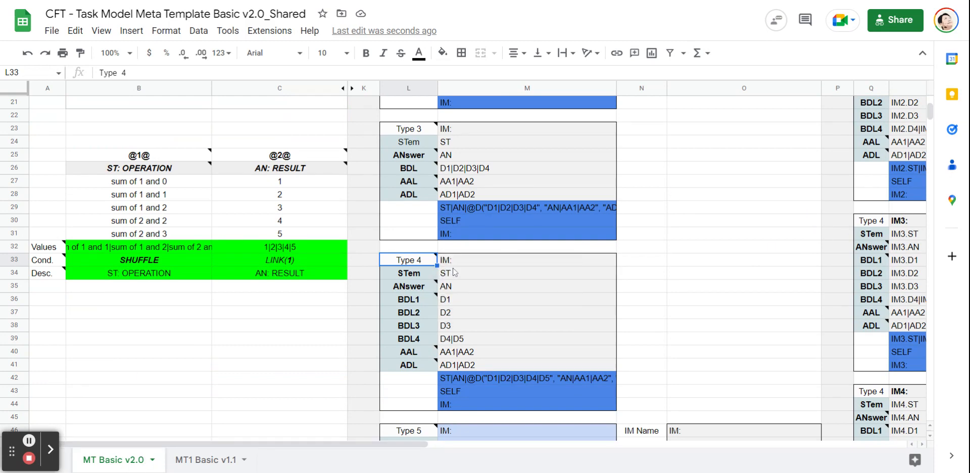
{"action": "scroll", "coordinate": [450, 273], "scroll_direction": "down", "scroll_amount": 5}
{"action": "mouse_move", "coordinate": [414, 355]}
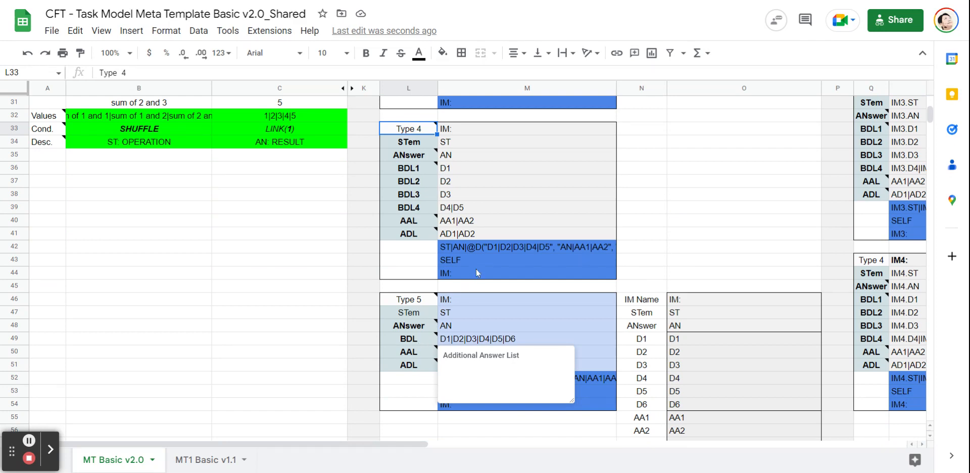
{"action": "scroll", "coordinate": [477, 273], "scroll_direction": "up", "scroll_amount": 1}
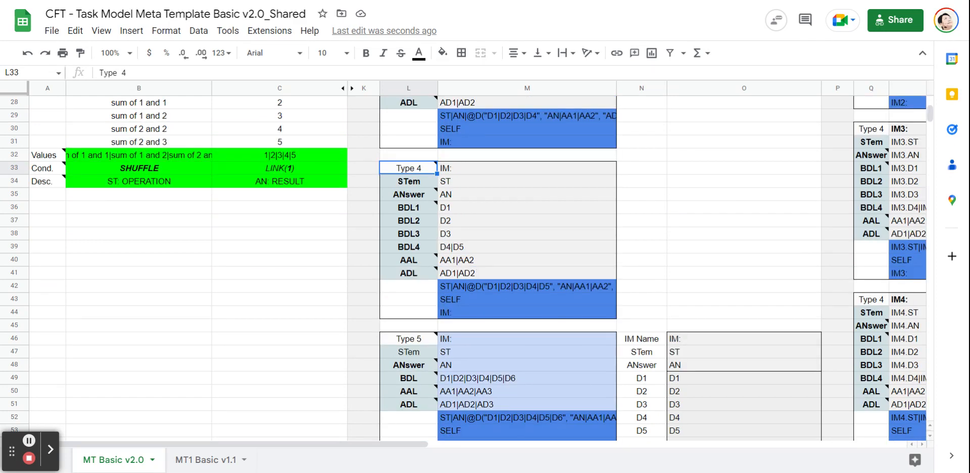
{"action": "scroll", "coordinate": [478, 273], "scroll_direction": "up", "scroll_amount": 9}
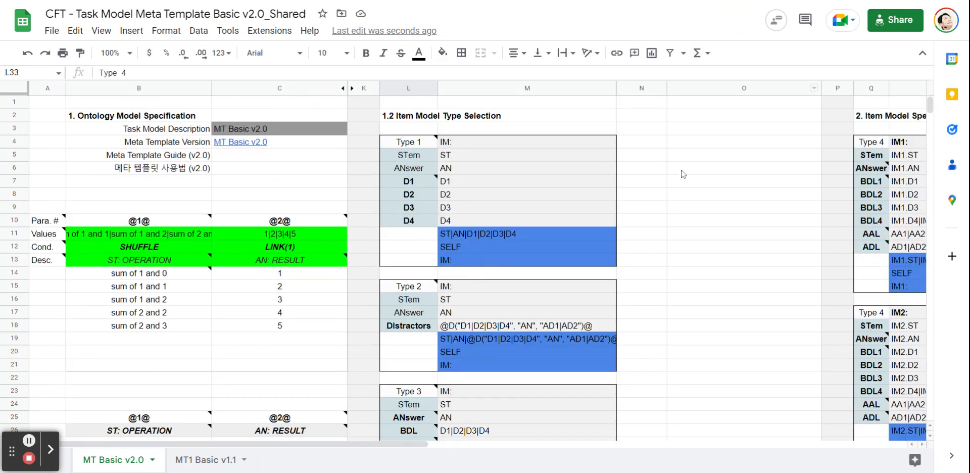
Enlarge the page view and examine the JOIN formula in M11 of the Type 1 item model block.
{"action": "left_click", "coordinate": [658, 19]}
{"action": "key", "text": "ctrl+plus"}
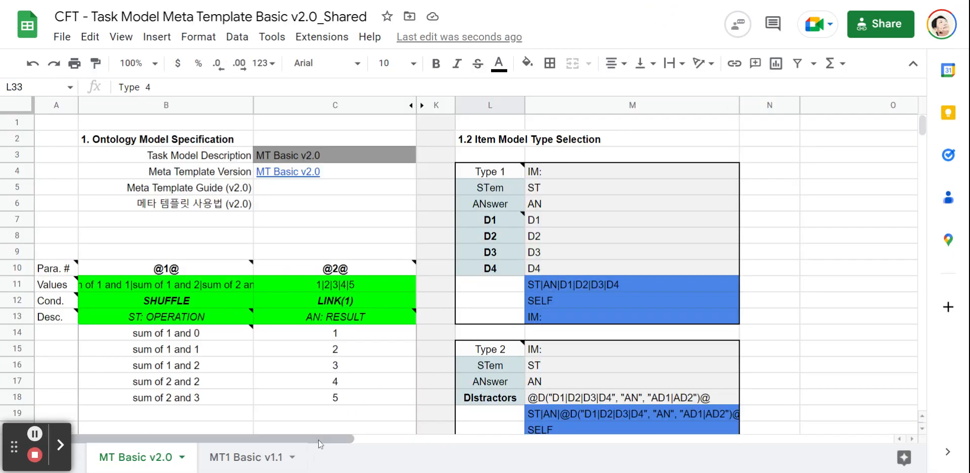
{"action": "left_click_drag", "start_coordinate": [322, 438], "coordinate": [457, 438]}
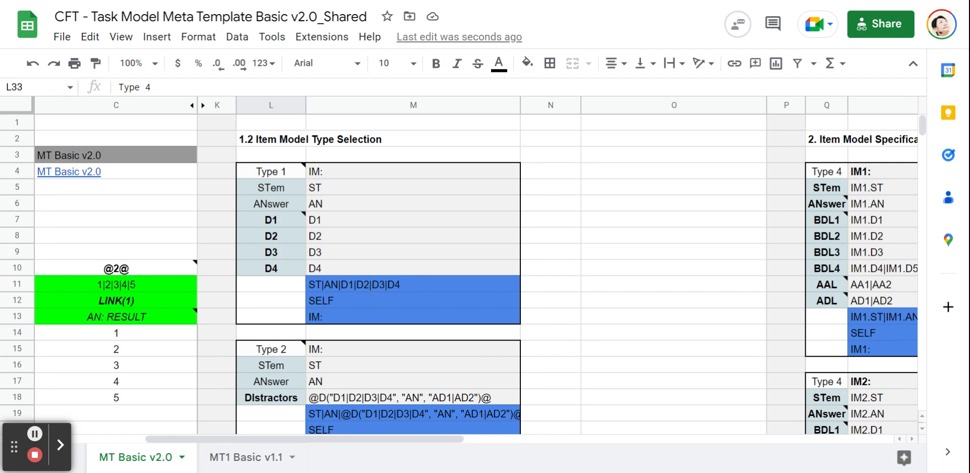
{"action": "left_click", "coordinate": [505, 285]}
{"action": "left_click", "coordinate": [223, 88]}
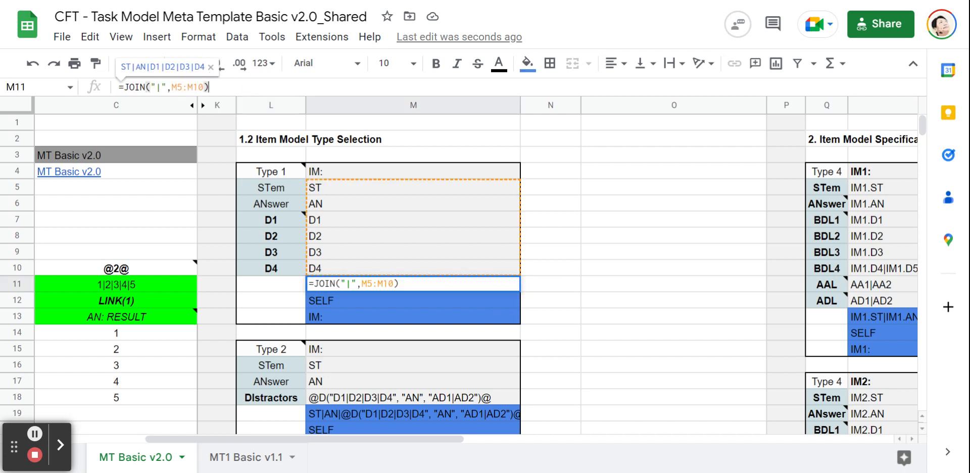
{"action": "left_click", "coordinate": [601, 268]}
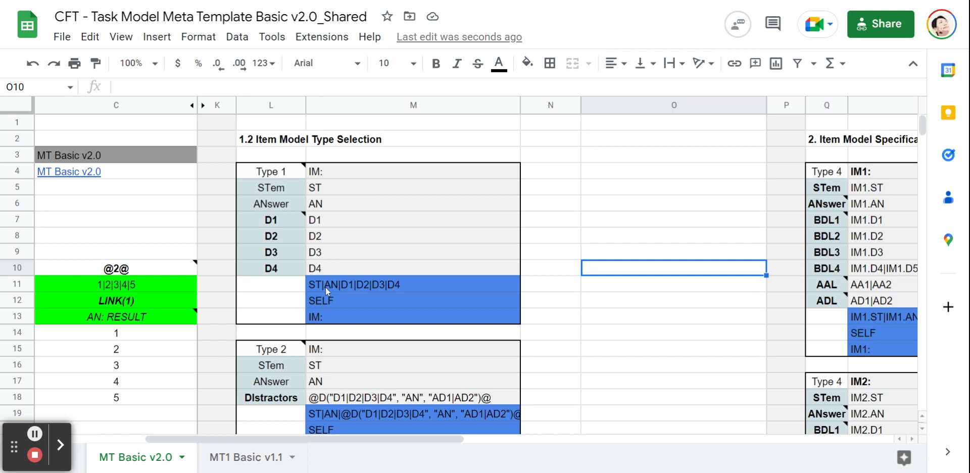
Compare the Type 1 stem, answer and distractor cells M5:M10 with the JOIN formula in M11 that combines them.
{"action": "left_click", "coordinate": [324, 192]}
{"action": "left_click", "coordinate": [344, 203]}
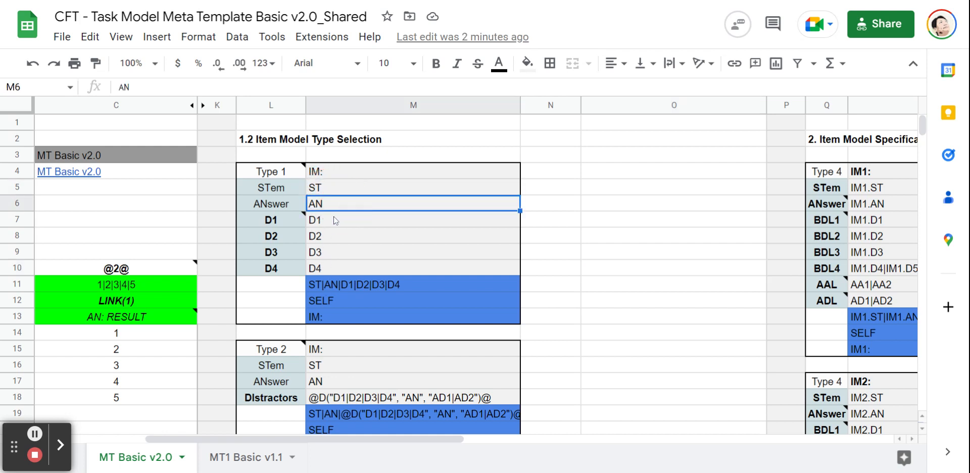
{"action": "left_click_drag", "start_coordinate": [342, 270], "coordinate": [340, 187]}
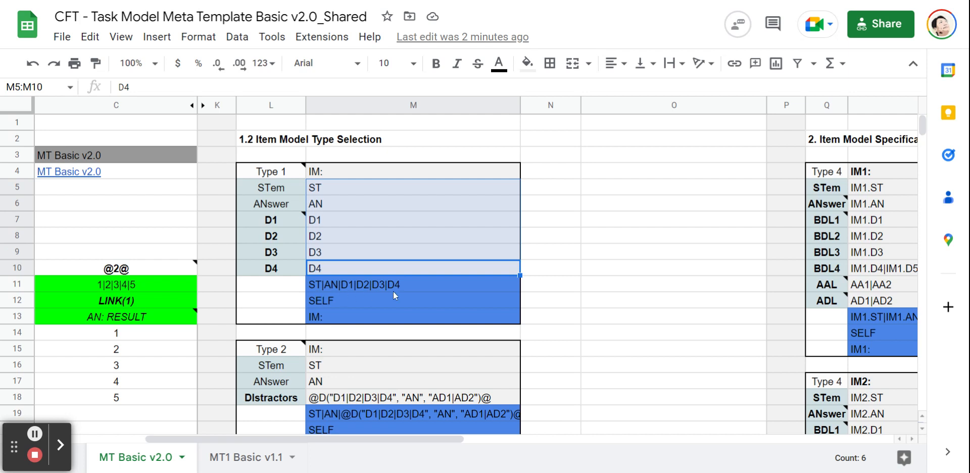
{"action": "left_click", "coordinate": [323, 221]}
{"action": "left_click", "coordinate": [329, 237]}
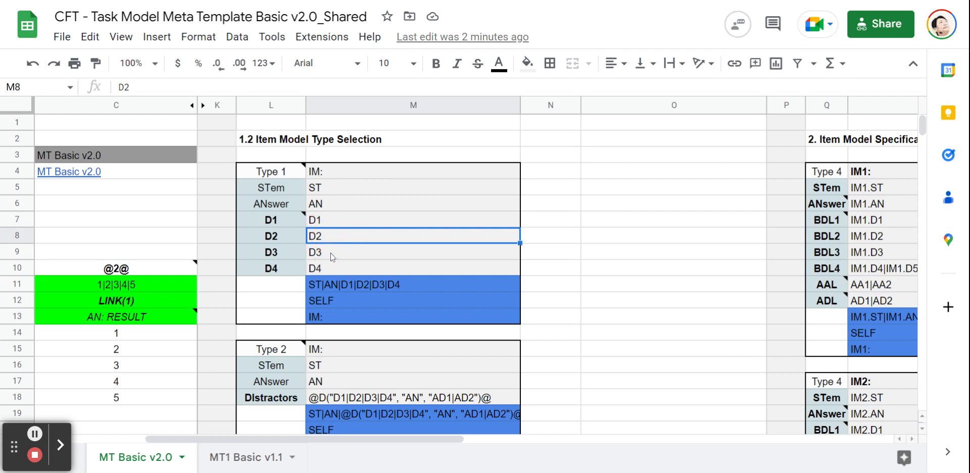
{"action": "left_click", "coordinate": [333, 285]}
{"action": "left_click", "coordinate": [227, 87]}
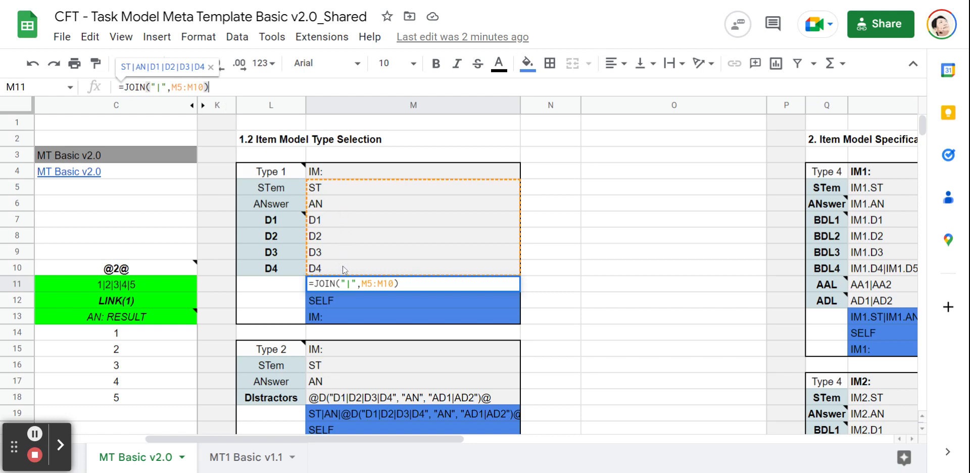
{"action": "left_click", "coordinate": [610, 275]}
{"action": "left_click", "coordinate": [382, 284]}
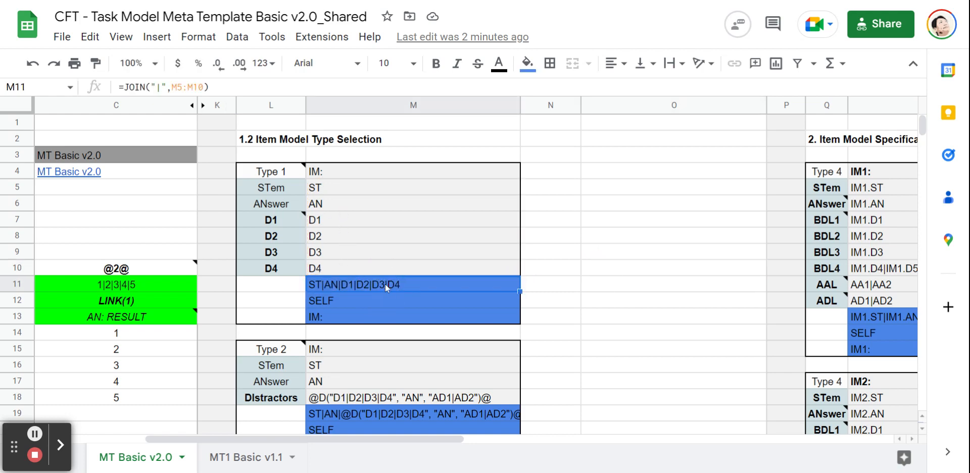
Examine the Type 2 item model cells M15:M18, covering the name, stem, answer and @D()@ distractor function.
{"action": "scroll", "coordinate": [384, 286], "scroll_direction": "down", "scroll_amount": 2}
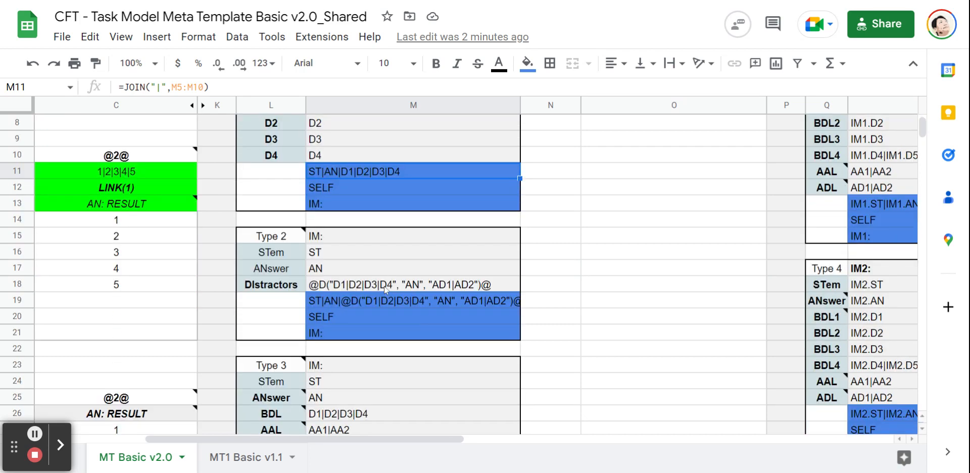
{"action": "left_click", "coordinate": [362, 255]}
{"action": "left_click", "coordinate": [358, 269]}
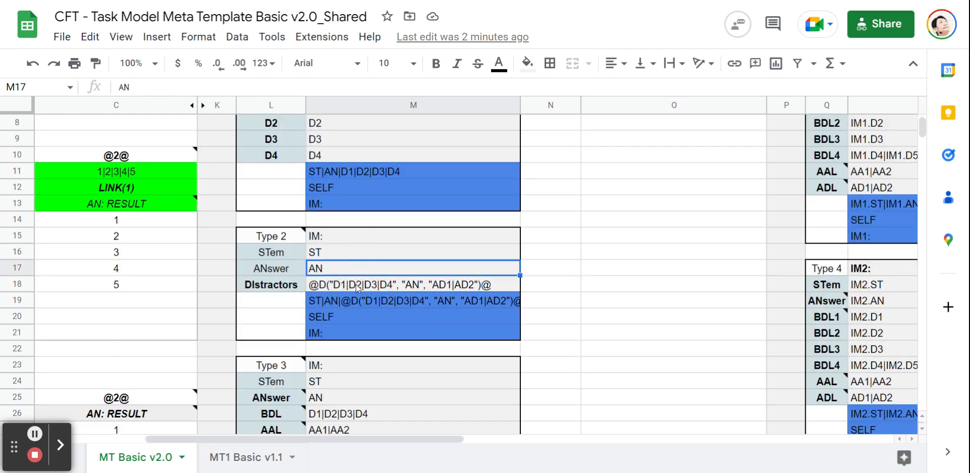
{"action": "left_click", "coordinate": [355, 285]}
{"action": "left_click", "coordinate": [348, 240]}
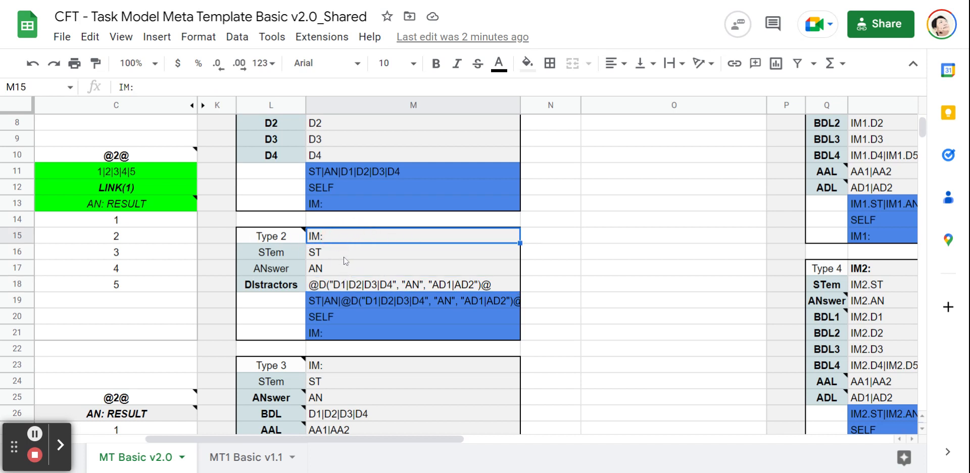
{"action": "left_click_drag", "start_coordinate": [345, 252], "coordinate": [346, 285]}
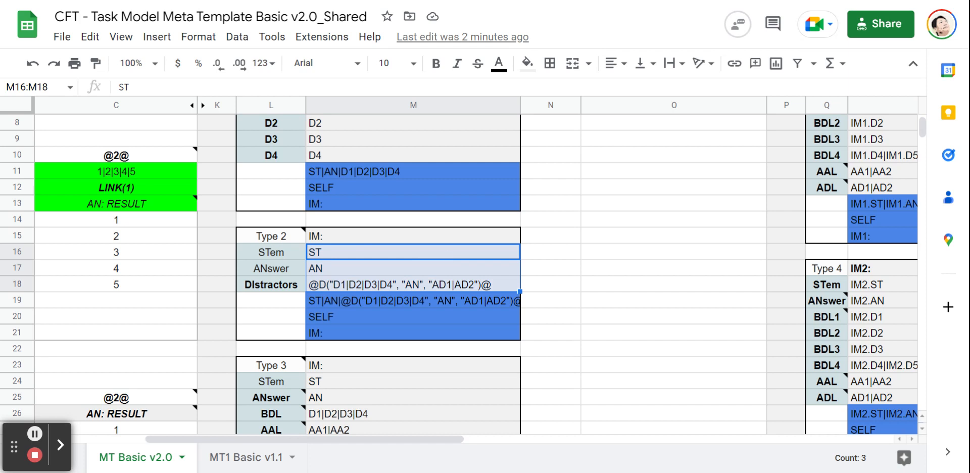
{"action": "left_click", "coordinate": [329, 267]}
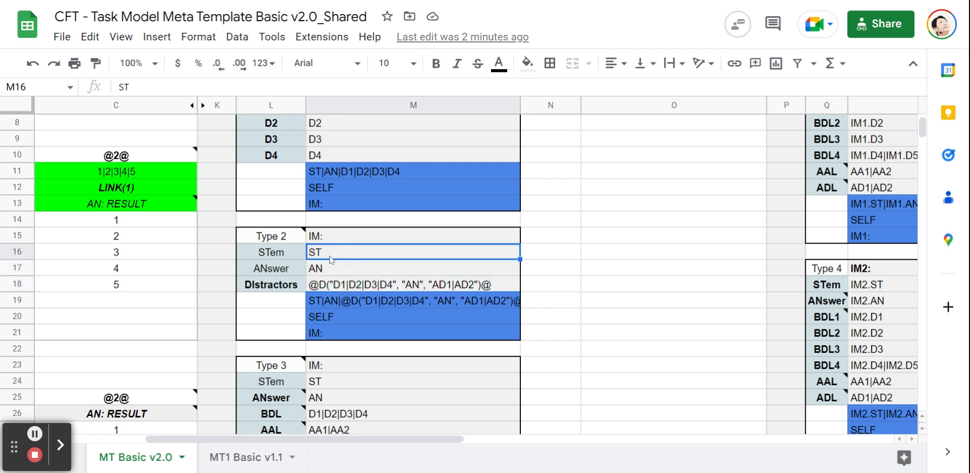
{"action": "left_click", "coordinate": [331, 284]}
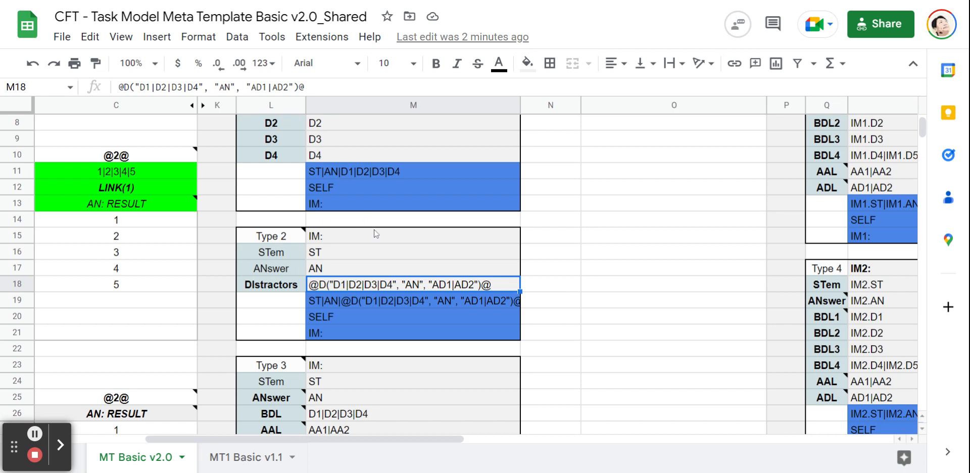
Examine the base distractor list and "AD1|AD2" arguments of the Type 2 @D()@ function in M18.
{"action": "double_click", "coordinate": [329, 286]}
{"action": "left_click_drag", "start_coordinate": [333, 283], "coordinate": [391, 283]}
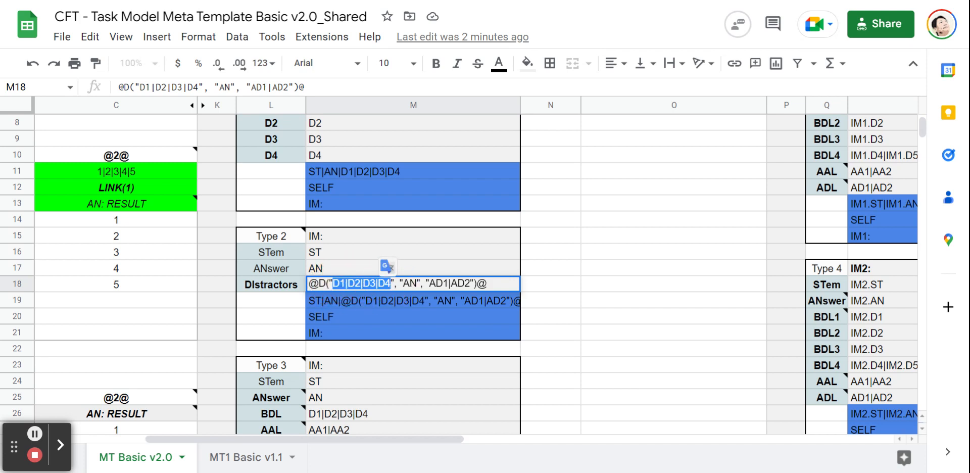
{"action": "double_click", "coordinate": [410, 283]}
{"action": "left_click_drag", "start_coordinate": [429, 284], "coordinate": [471, 284]}
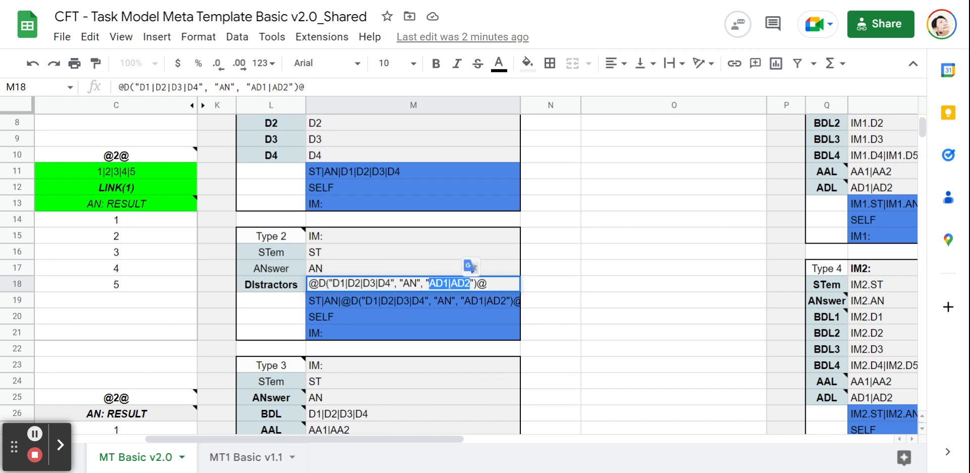
{"action": "left_click", "coordinate": [381, 290]}
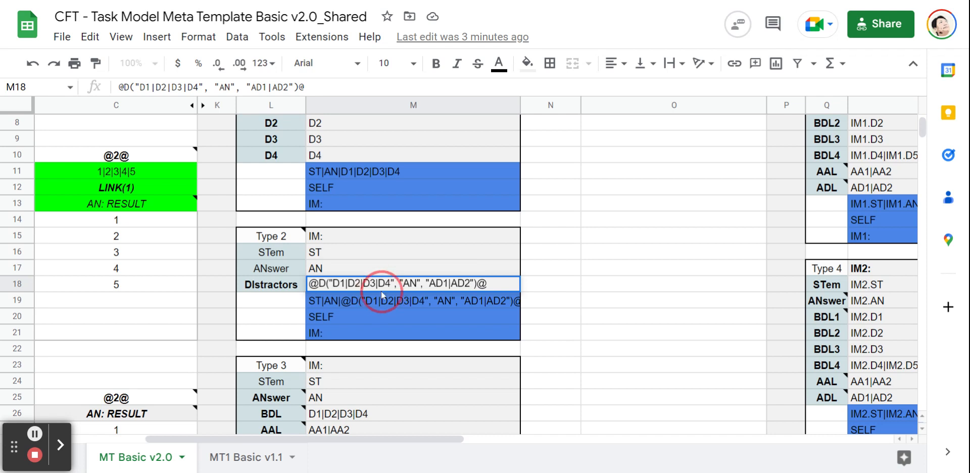
Replace D1 with D5 in the distractor list of the Type 2 @D()@ function in M18.
{"action": "left_click_drag", "start_coordinate": [488, 285], "coordinate": [310, 287]}
{"action": "left_click", "coordinate": [320, 286]}
{"action": "left_click_drag", "start_coordinate": [391, 283], "coordinate": [340, 284]}
{"action": "type", "text": "5"}
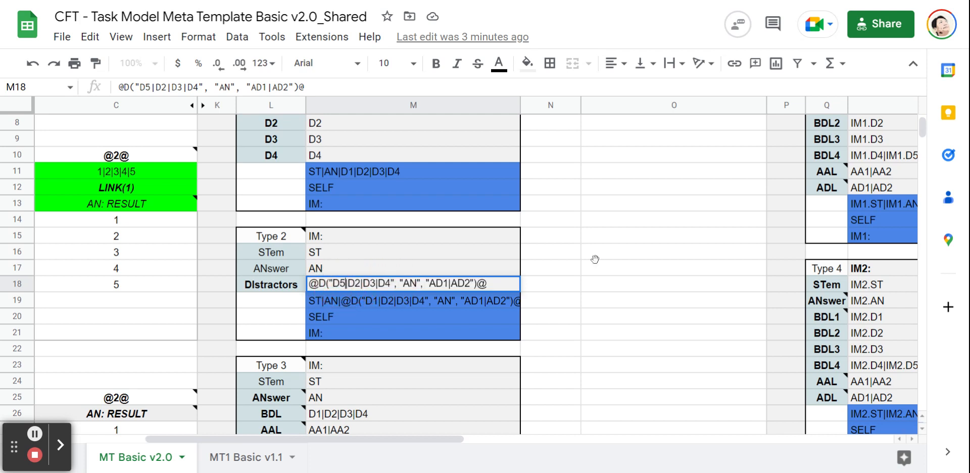
{"action": "left_click", "coordinate": [594, 258]}
Restore D1 as the first distractor in the @D()@ function in M18.
{"action": "double_click", "coordinate": [353, 284]}
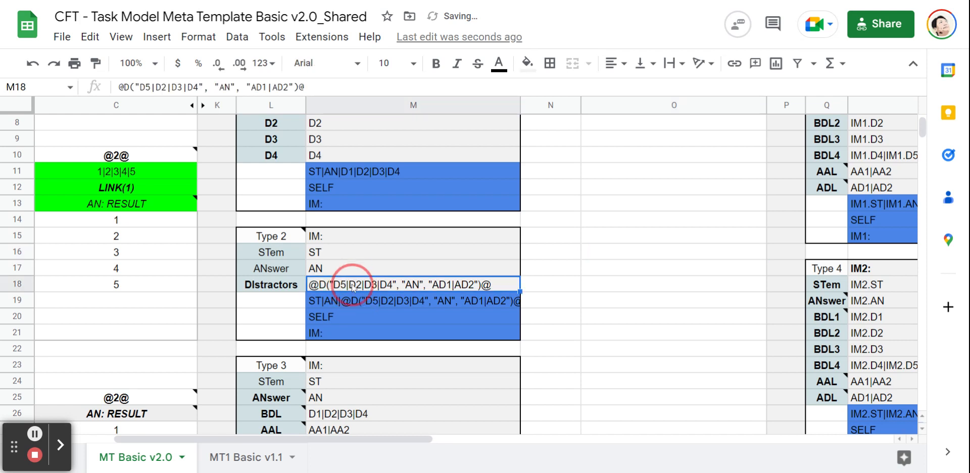
{"action": "left_click_drag", "start_coordinate": [345, 284], "coordinate": [341, 284]}
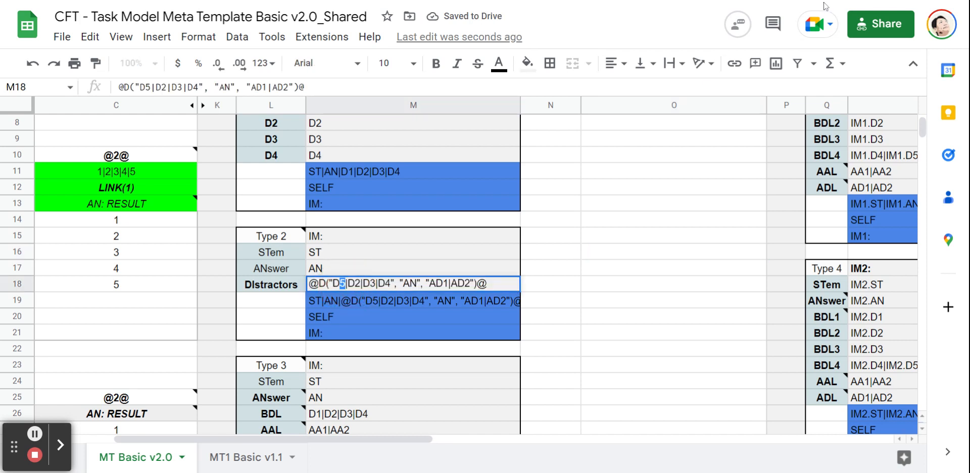
{"action": "type", "text": "1"}
{"action": "key", "text": "Return"}
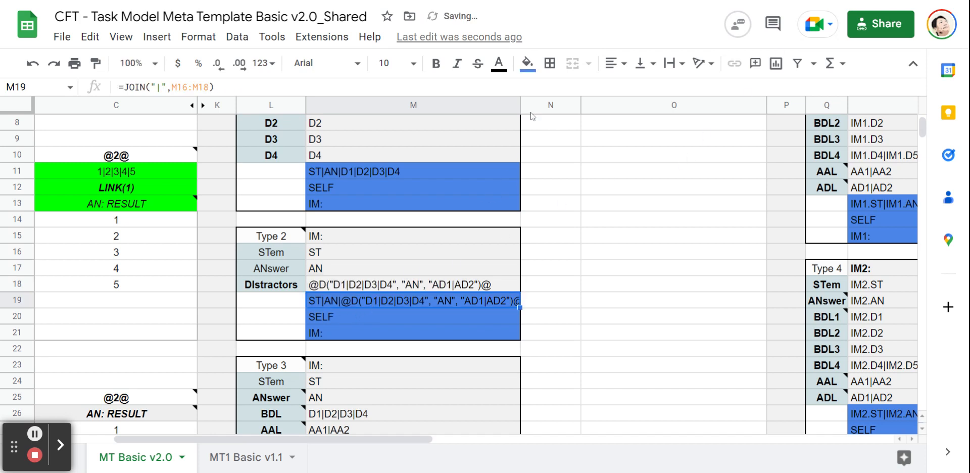
Adjust column M's width to fit the Type 2 joined string in M19, checking its JOIN formula against M18.
{"action": "left_click_drag", "start_coordinate": [518, 104], "coordinate": [546, 105]}
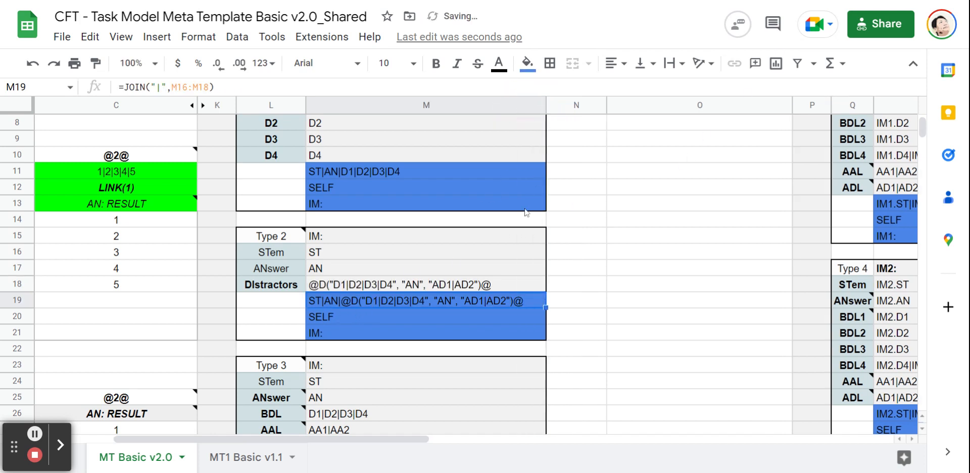
{"action": "double_click", "coordinate": [347, 304]}
{"action": "left_click", "coordinate": [663, 257]}
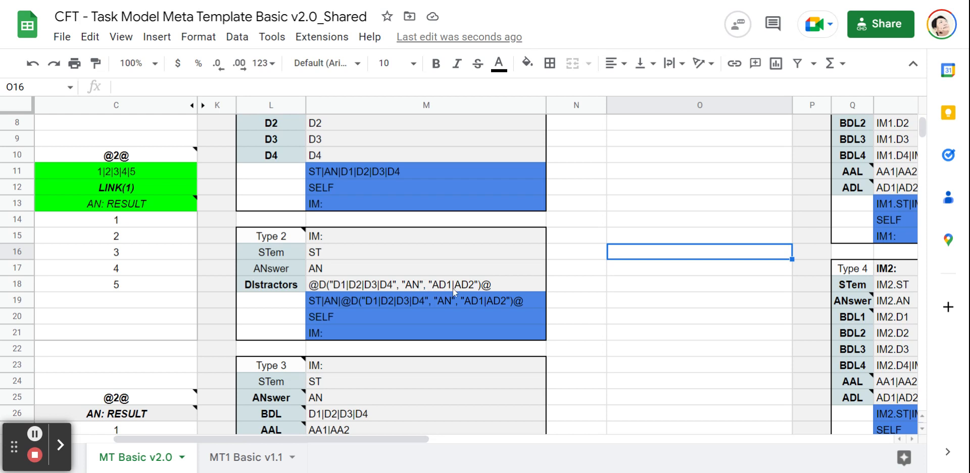
{"action": "left_click", "coordinate": [322, 301]}
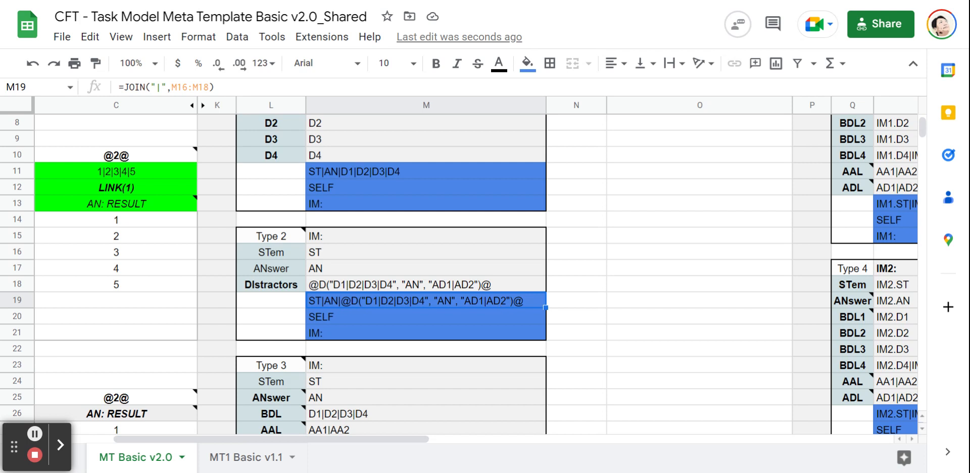
{"action": "left_click", "coordinate": [342, 287]}
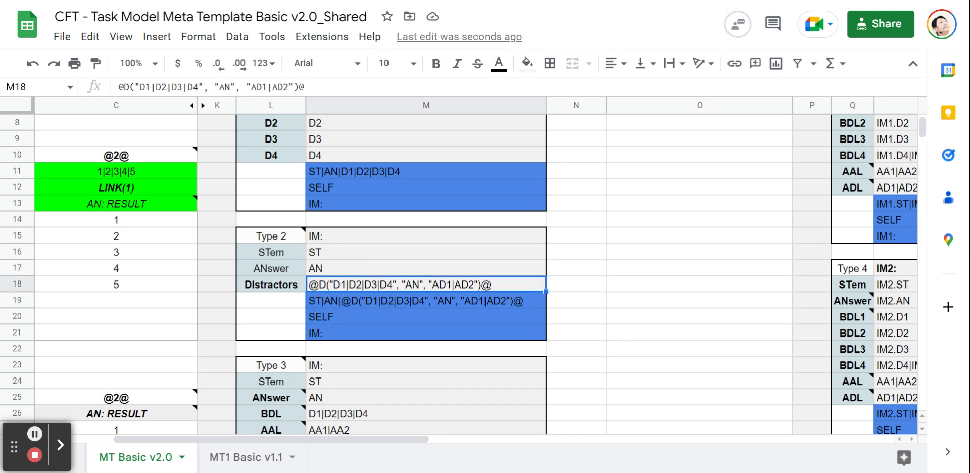
{"action": "left_click", "coordinate": [343, 302]}
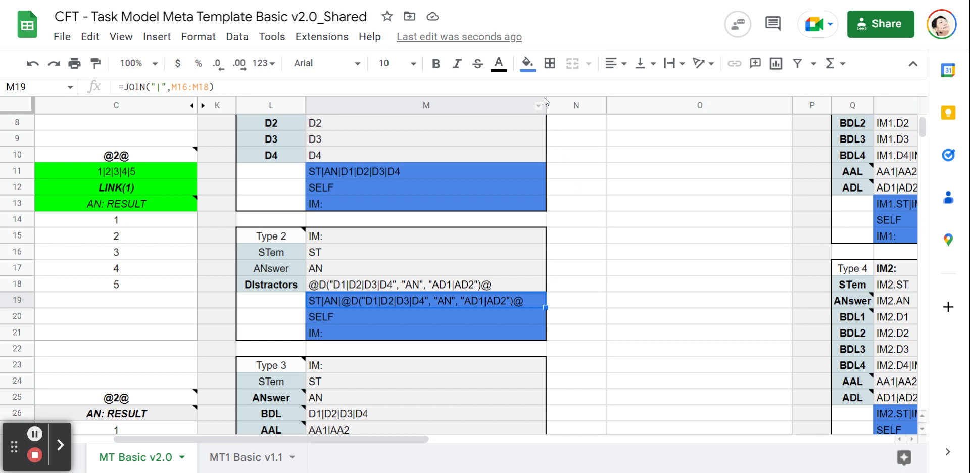
{"action": "left_click_drag", "start_coordinate": [545, 105], "coordinate": [525, 109]}
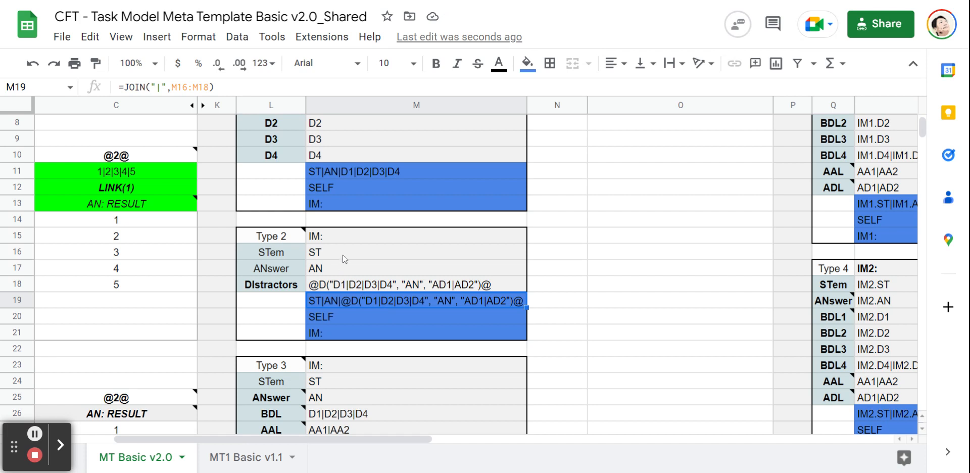
Compare the Type 2 cells M16:M18, including the full @D()@ text, with the JOIN formula in M19.
{"action": "left_click_drag", "start_coordinate": [346, 253], "coordinate": [369, 285]}
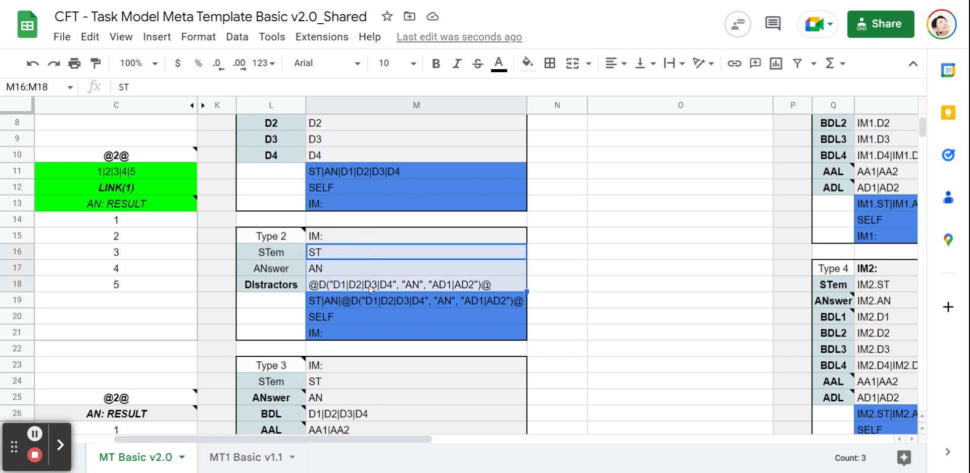
{"action": "left_click", "coordinate": [278, 301]}
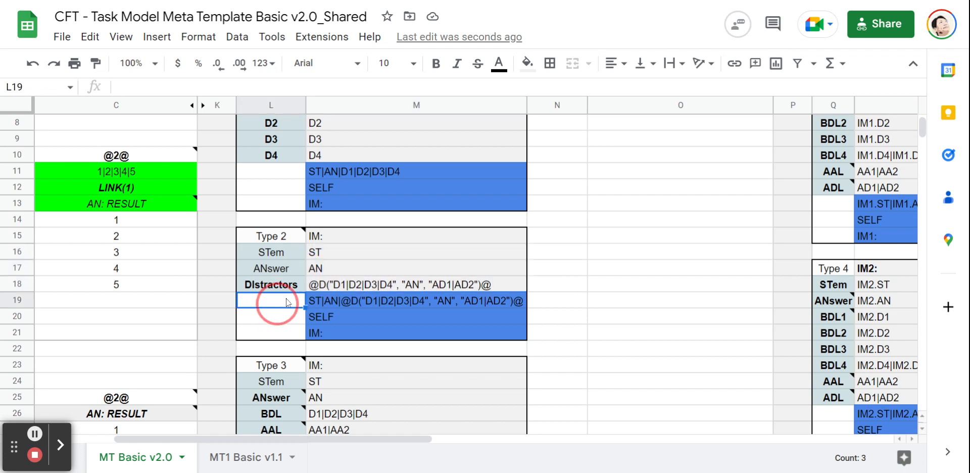
{"action": "left_click", "coordinate": [338, 286]}
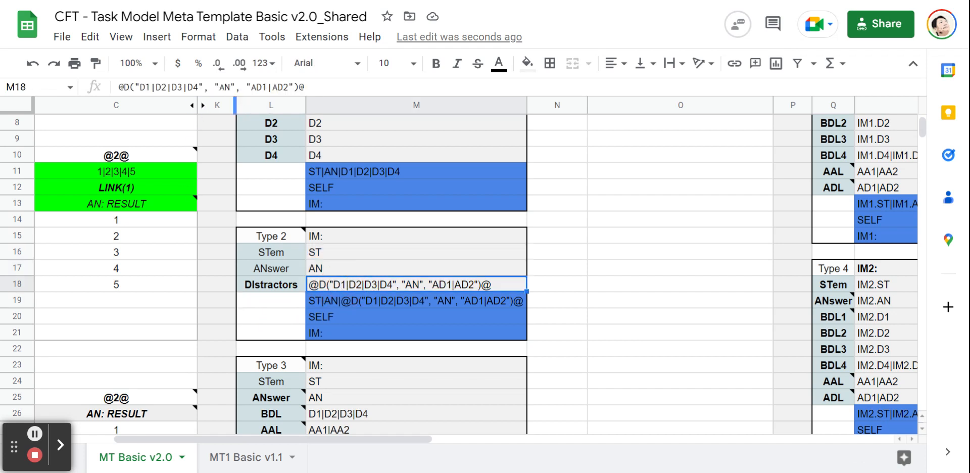
{"action": "left_click", "coordinate": [151, 87]}
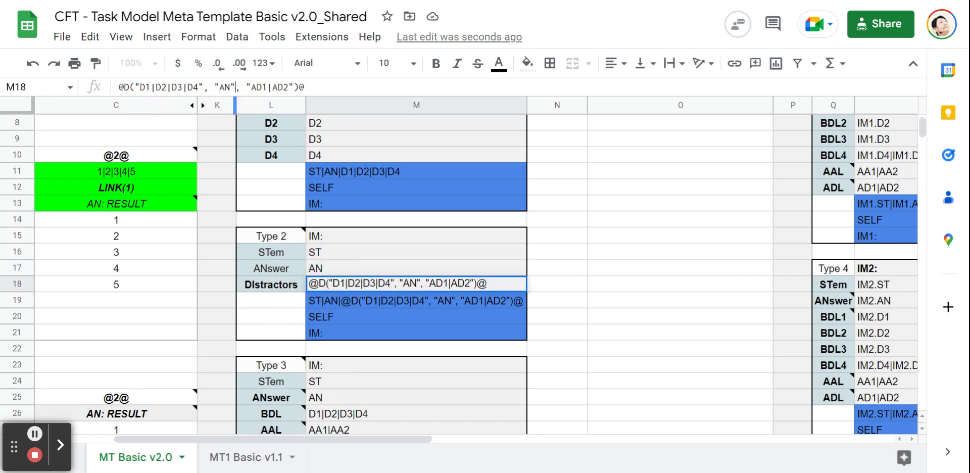
{"action": "left_click", "coordinate": [283, 87]}
{"action": "left_click", "coordinate": [359, 303]}
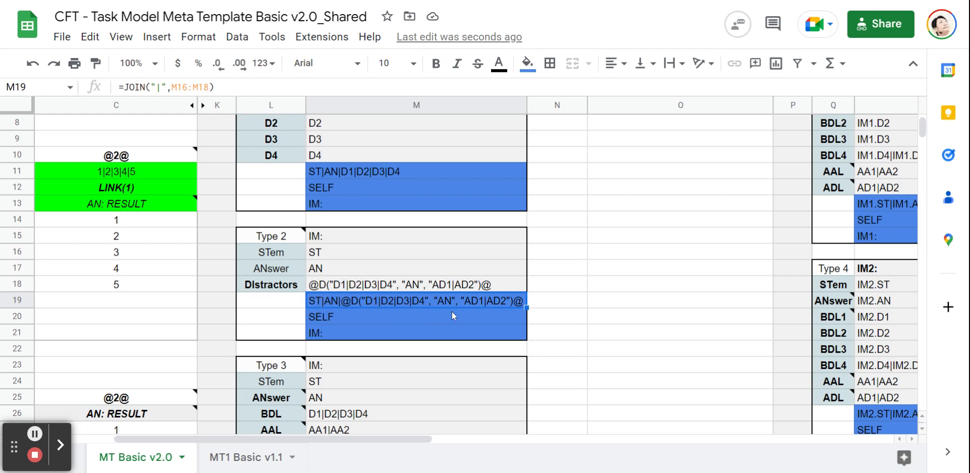
Examine the "D1|D2|D3|D4" argument of the Type 2 @D()@ function alongside the Type 3 item model block.
{"action": "scroll", "coordinate": [451, 311], "scroll_direction": "down", "scroll_amount": 5}
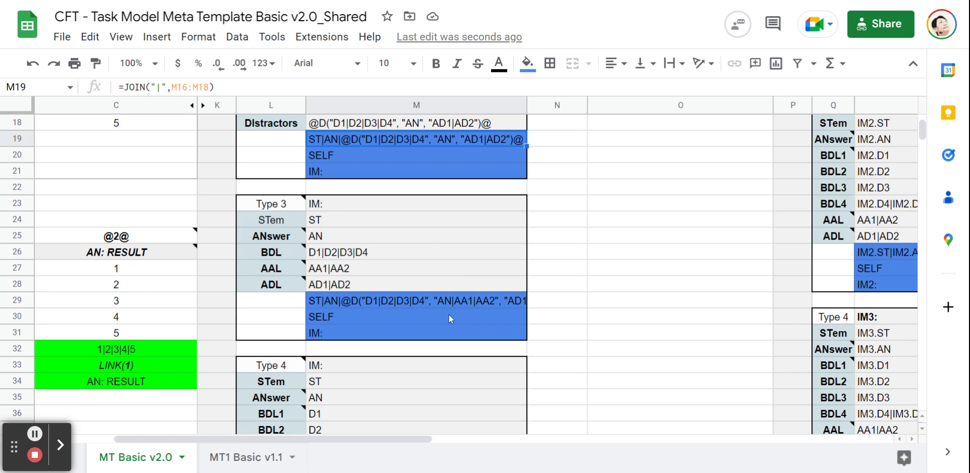
{"action": "scroll", "coordinate": [448, 315], "scroll_direction": "up", "scroll_amount": 2}
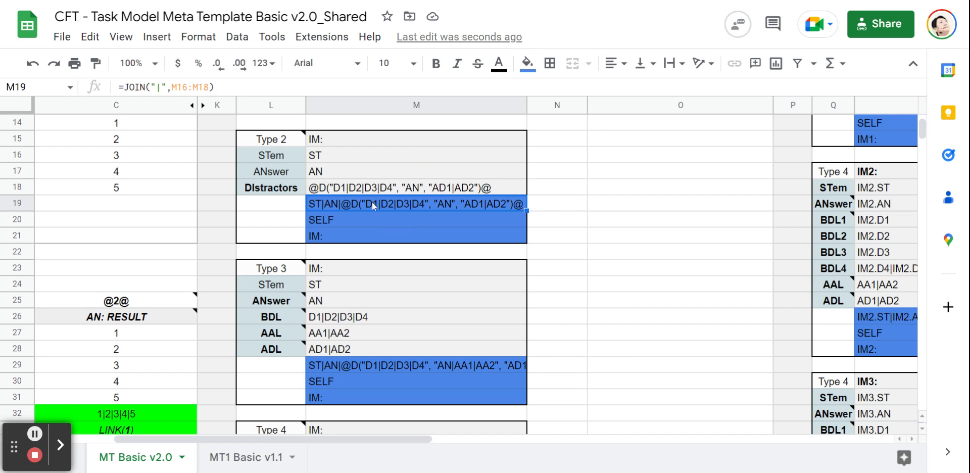
{"action": "double_click", "coordinate": [344, 186]}
{"action": "left_click_drag", "start_coordinate": [333, 186], "coordinate": [392, 188]}
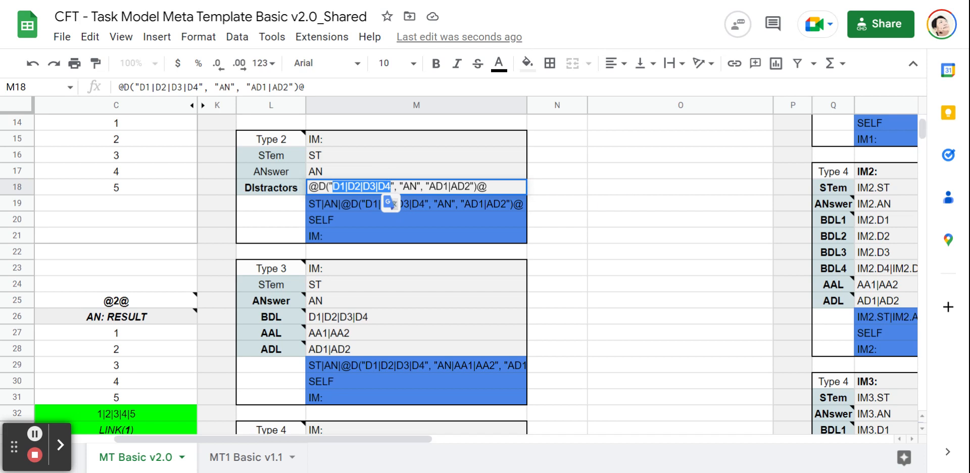
{"action": "left_click", "coordinate": [379, 186]}
{"action": "left_click_drag", "start_coordinate": [393, 186], "coordinate": [329, 186]}
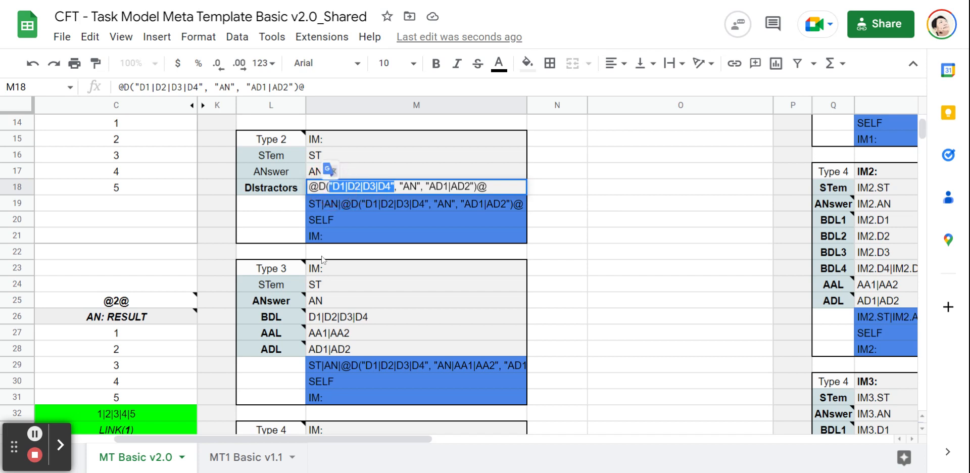
Examine the Type 3 BDL, AAL and ADL cells M26:M28 that hold the distractor function's arguments separately.
{"action": "left_click", "coordinate": [510, 316]}
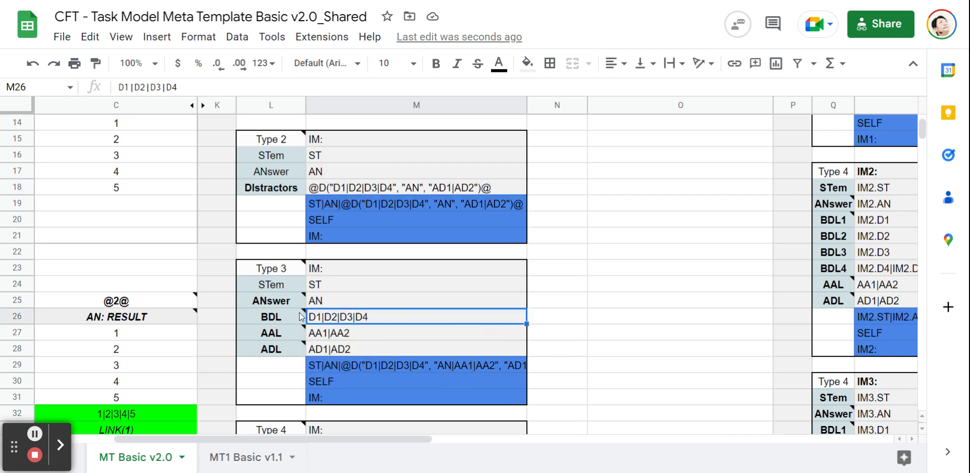
{"action": "left_click", "coordinate": [332, 336]}
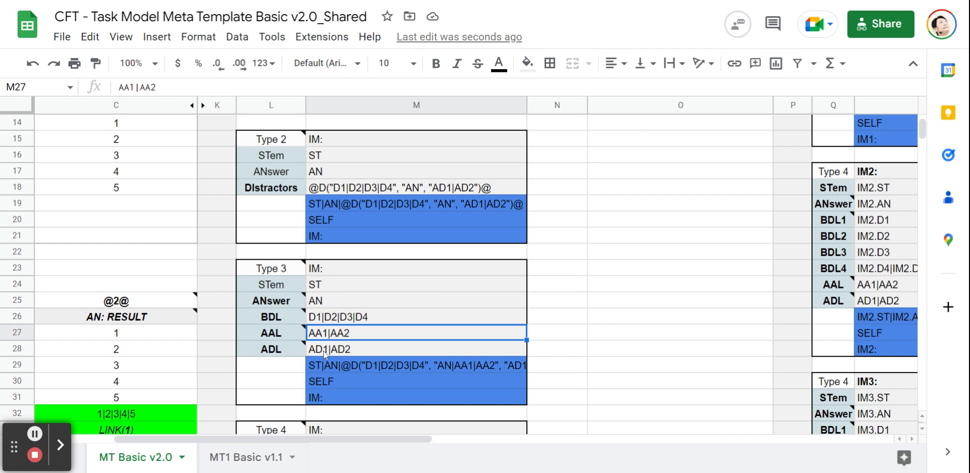
{"action": "left_click", "coordinate": [323, 350]}
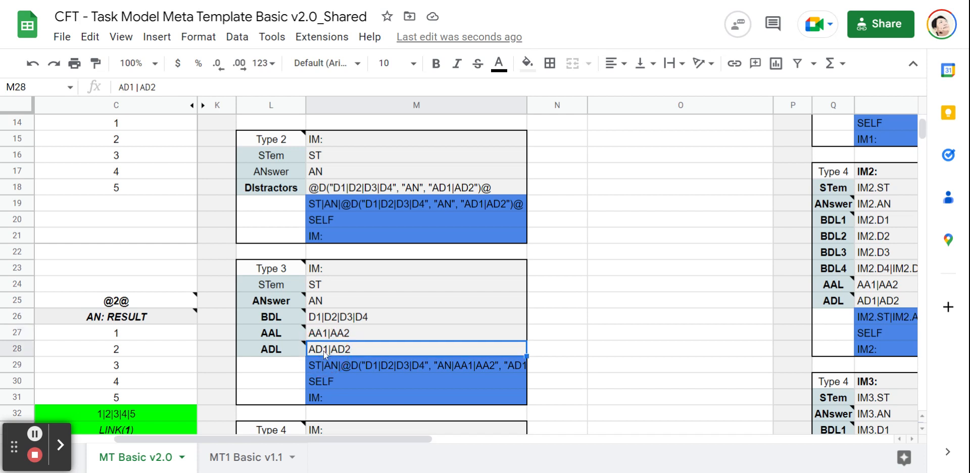
{"action": "left_click", "coordinate": [346, 320]}
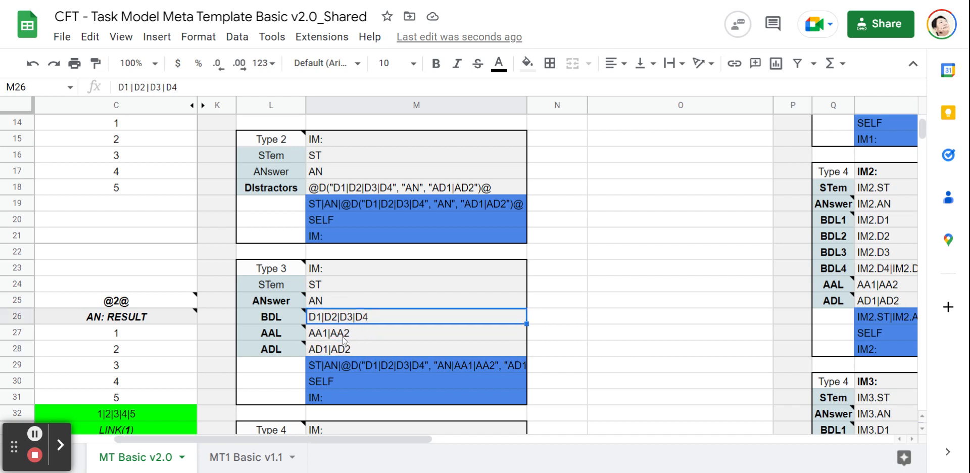
{"action": "left_click", "coordinate": [343, 337]}
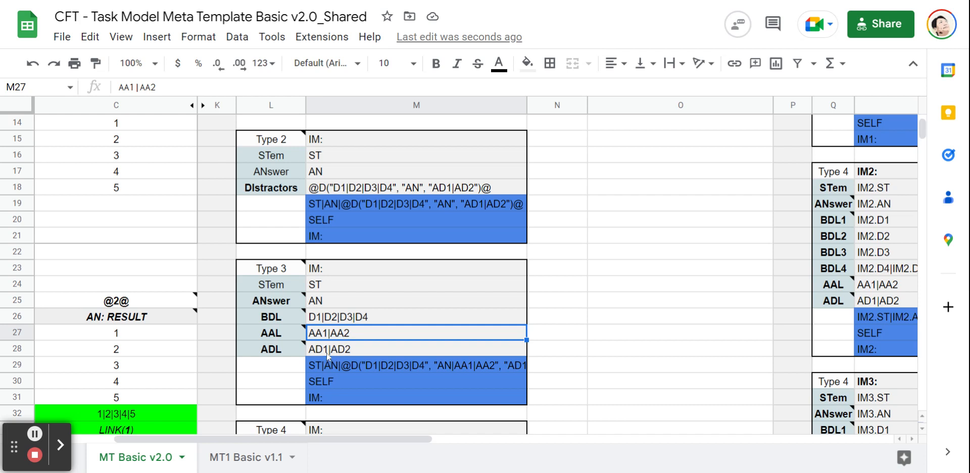
{"action": "left_click", "coordinate": [326, 353]}
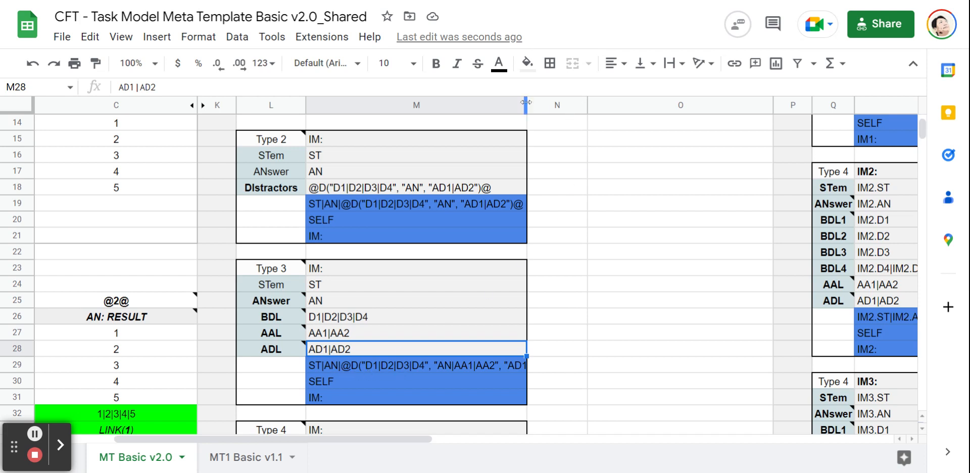
Widen column M to fit the full Type 3 joined string in M29 and compare it with the Type 2 block.
{"action": "left_click_drag", "start_coordinate": [527, 104], "coordinate": [579, 104]}
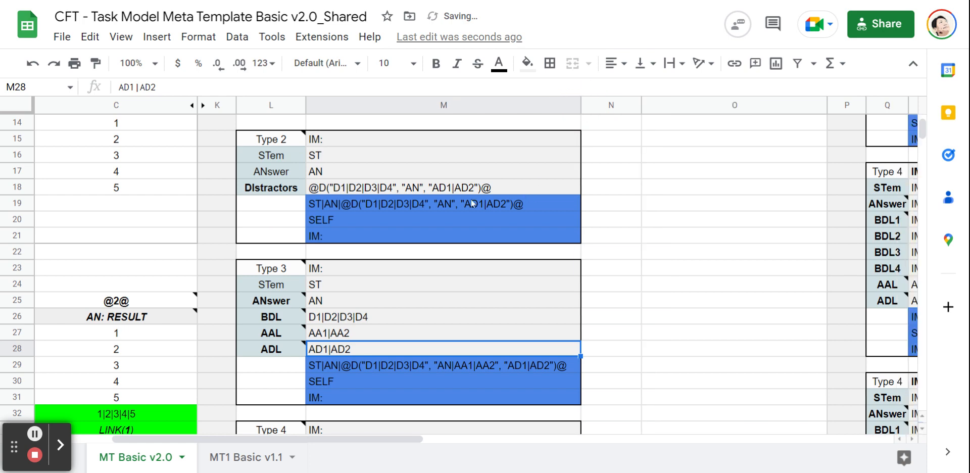
{"action": "scroll", "coordinate": [466, 200], "scroll_direction": "down", "scroll_amount": 3}
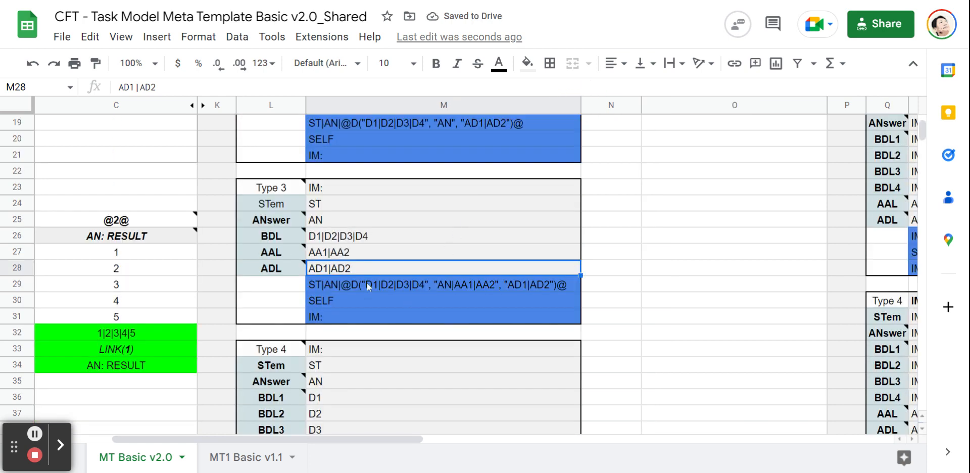
{"action": "scroll", "coordinate": [397, 277], "scroll_direction": "up", "scroll_amount": 4}
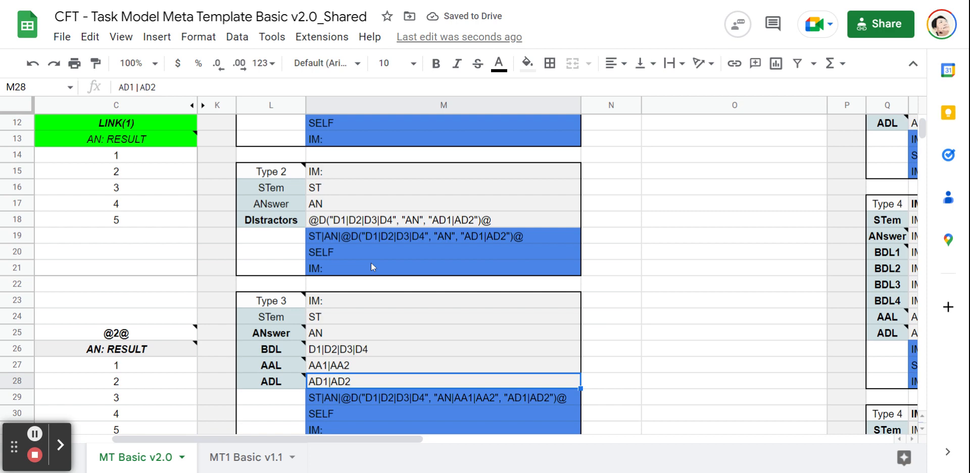
Compare the Type 2 @D()@ function in M18 with the Type 3 BDL and AAL cells, reading the BDL note.
{"action": "double_click", "coordinate": [358, 222]}
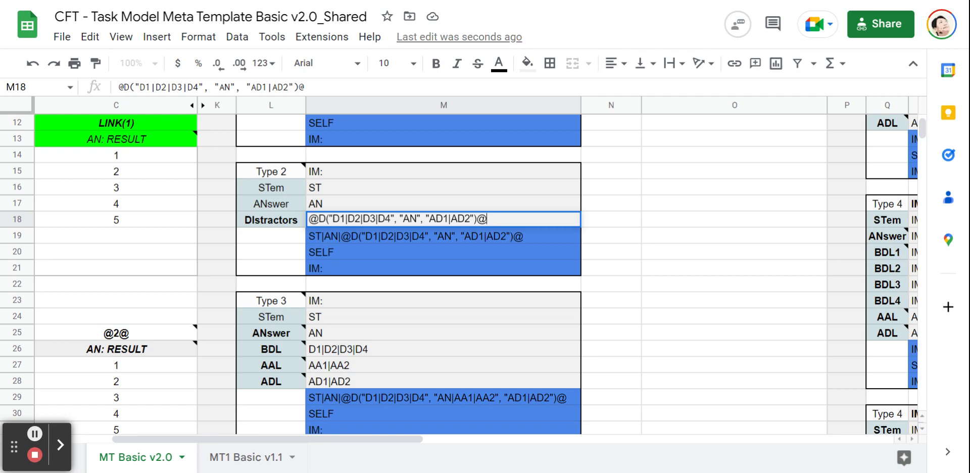
{"action": "scroll", "coordinate": [412, 250], "scroll_direction": "down", "scroll_amount": 2}
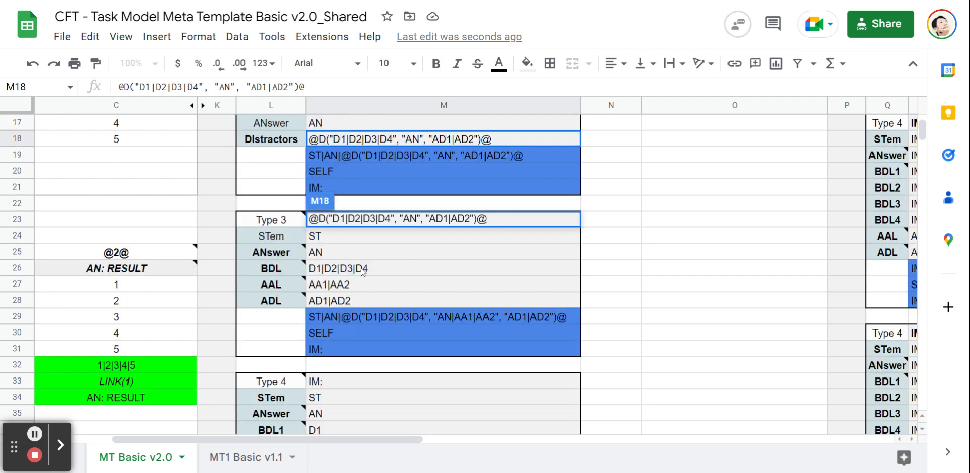
{"action": "left_click", "coordinate": [362, 271]}
{"action": "mouse_move", "coordinate": [271, 271]}
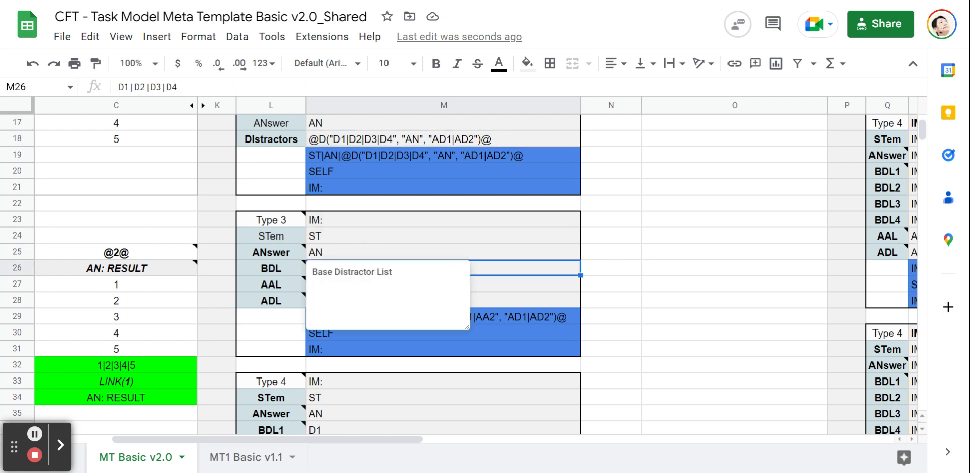
{"action": "left_click", "coordinate": [506, 288]}
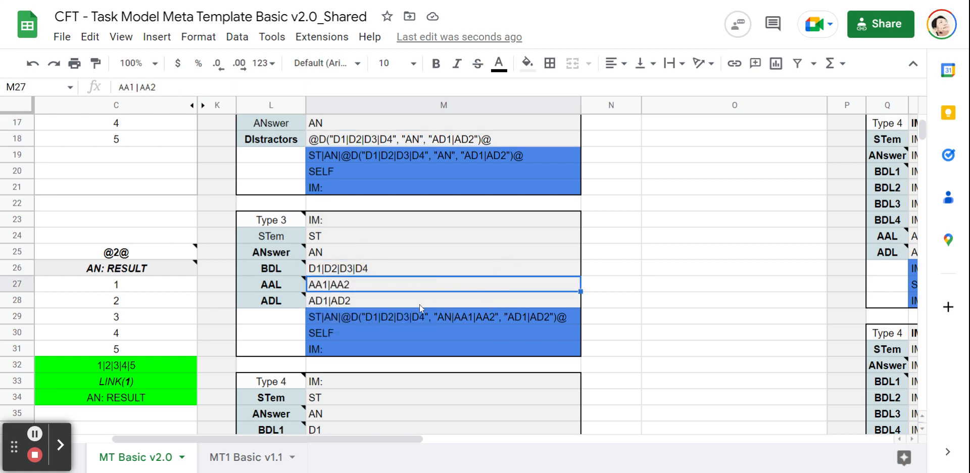
Append |D5 to the Type 3 BDL list in M26 so it reads D1|D2|D3|D4|D5.
{"action": "left_click_drag", "start_coordinate": [395, 270], "coordinate": [399, 301]}
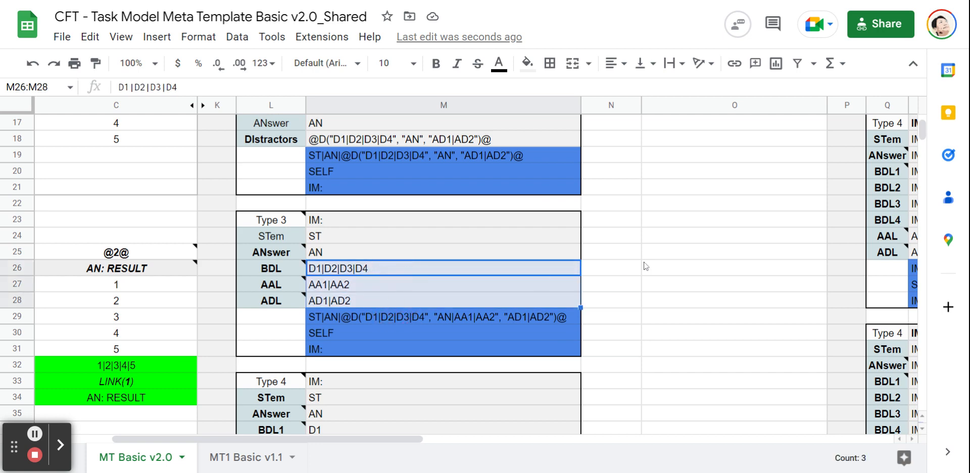
{"action": "double_click", "coordinate": [401, 270]}
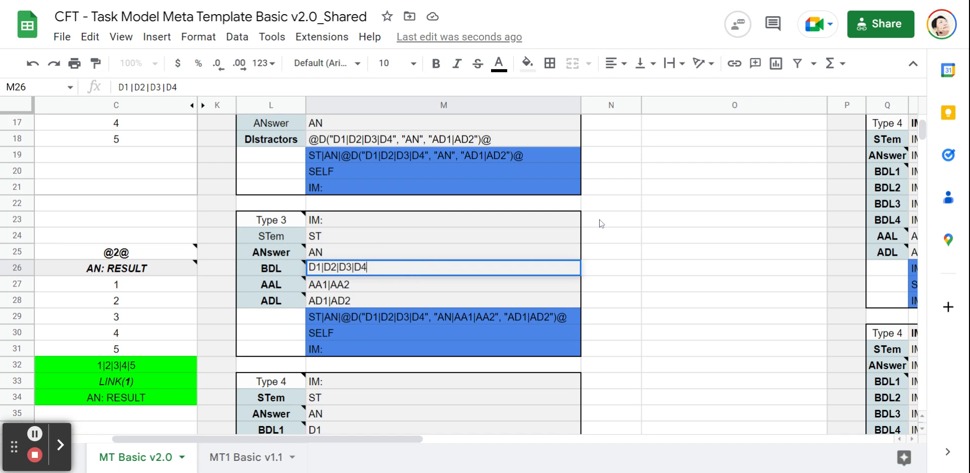
{"action": "type", "text": "|D5"}
{"action": "left_click", "coordinate": [458, 240]}
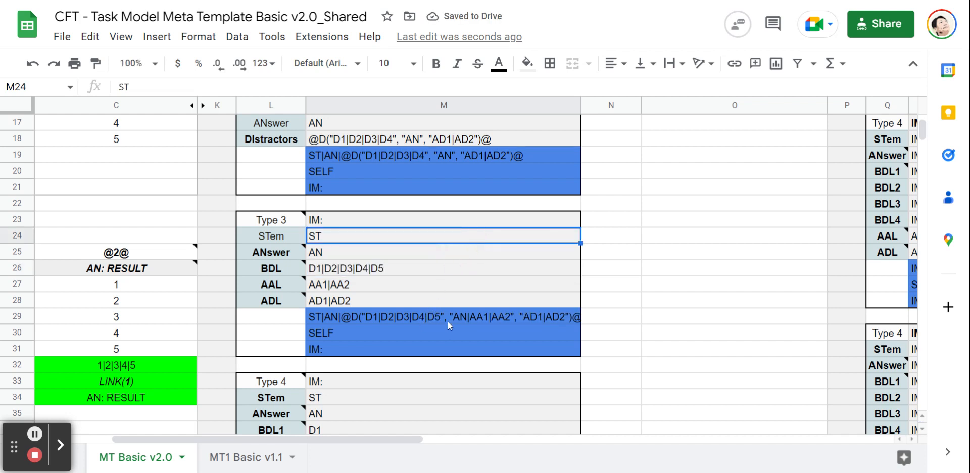
Remove |D5 from the end of the Type 3 BDL list in M26, leaving D1|D2|D3|D4.
{"action": "double_click", "coordinate": [373, 269]}
{"action": "left_click", "coordinate": [368, 267]}
{"action": "left_click_drag", "start_coordinate": [367, 268], "coordinate": [419, 282]}
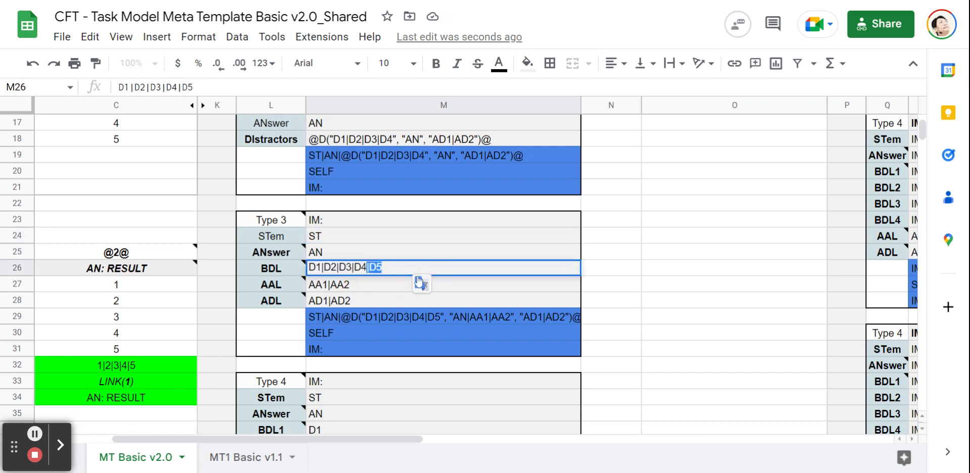
{"action": "key", "text": "BackSpace"}
{"action": "left_click", "coordinate": [349, 286]}
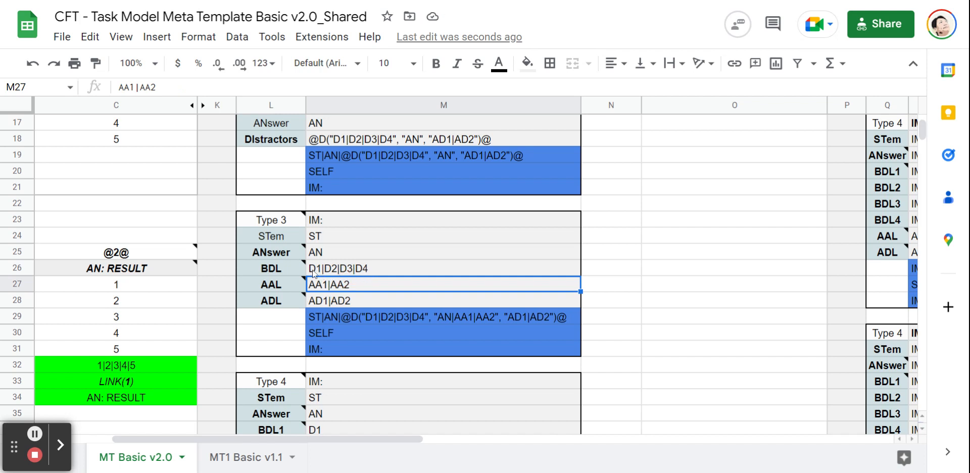
Clear the Type 3 ANswer cell M25 to test its effect on the joined string, and re-enter AN.
{"action": "left_click", "coordinate": [368, 273]}
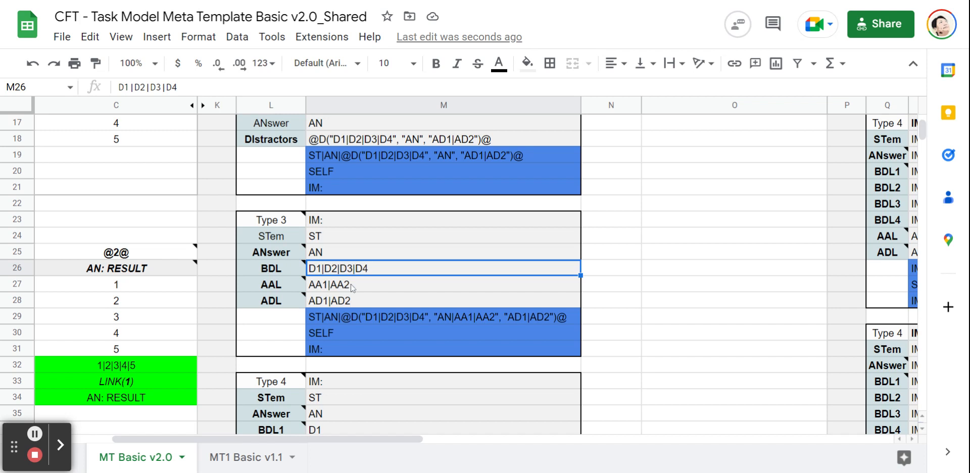
{"action": "mouse_move", "coordinate": [305, 290]}
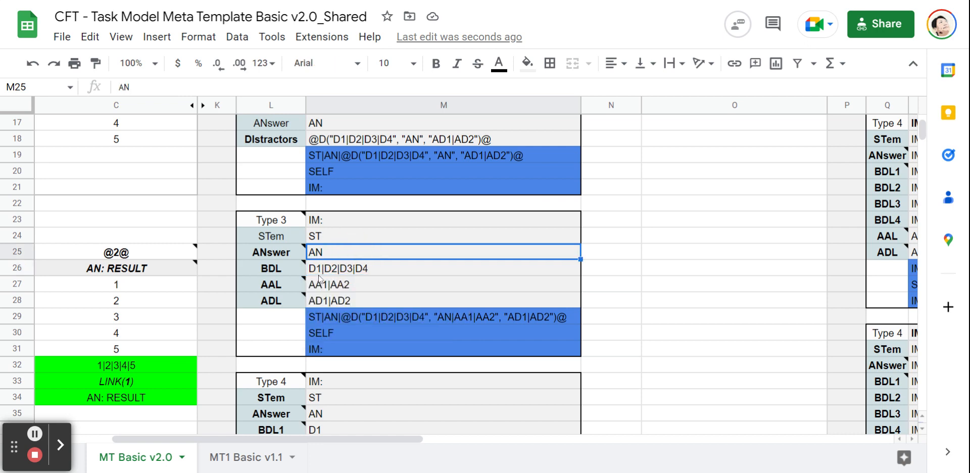
{"action": "scroll", "coordinate": [319, 279], "scroll_direction": "down", "scroll_amount": 2}
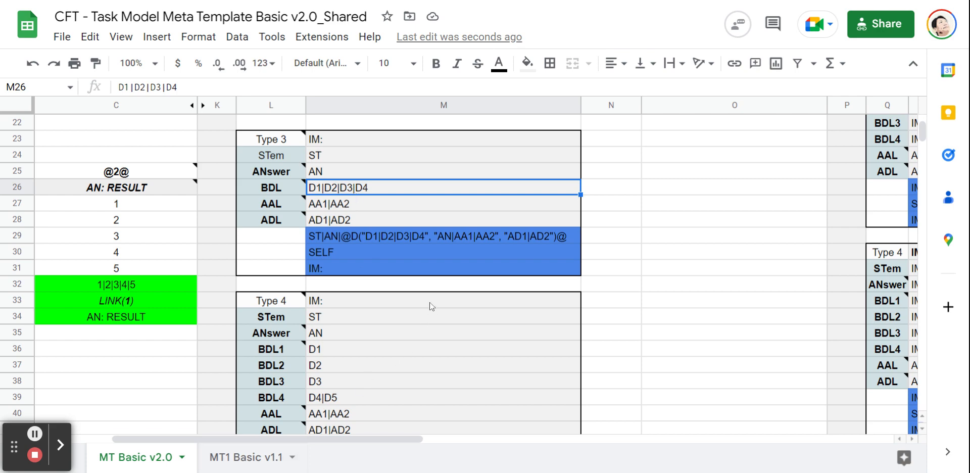
{"action": "left_click", "coordinate": [316, 174]}
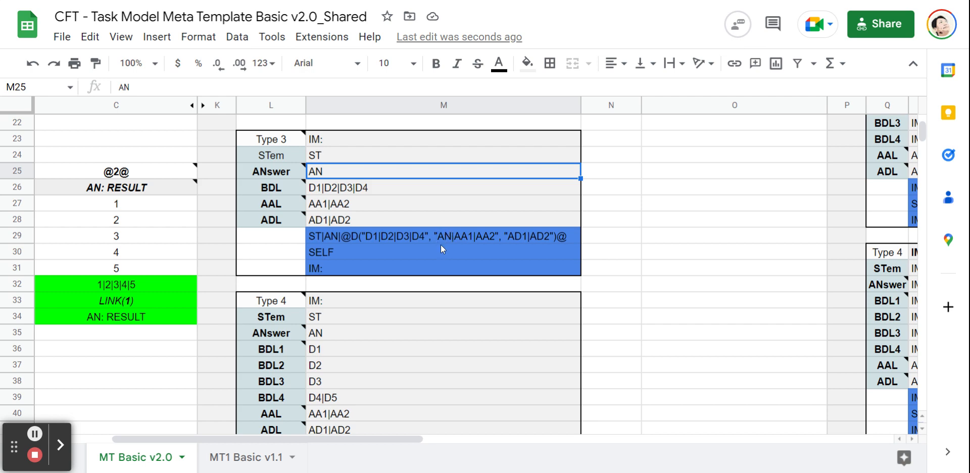
{"action": "key", "text": "Delete"}
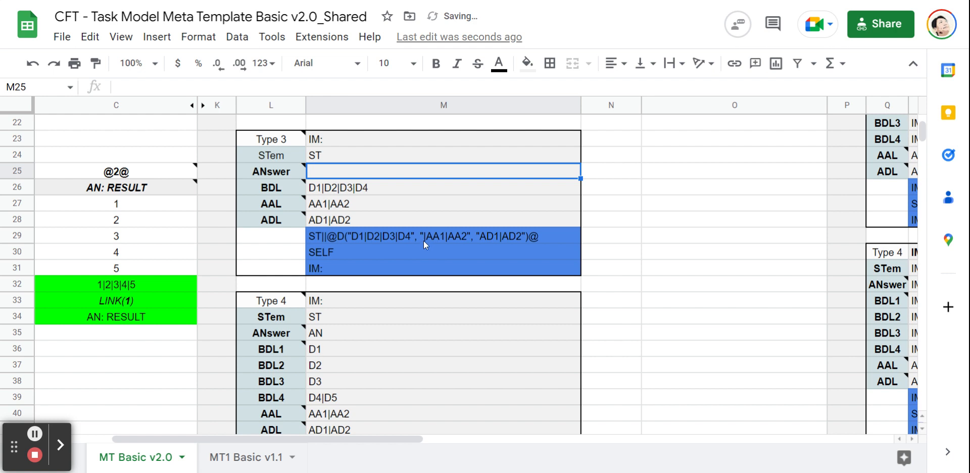
{"action": "type", "text": "AN"}
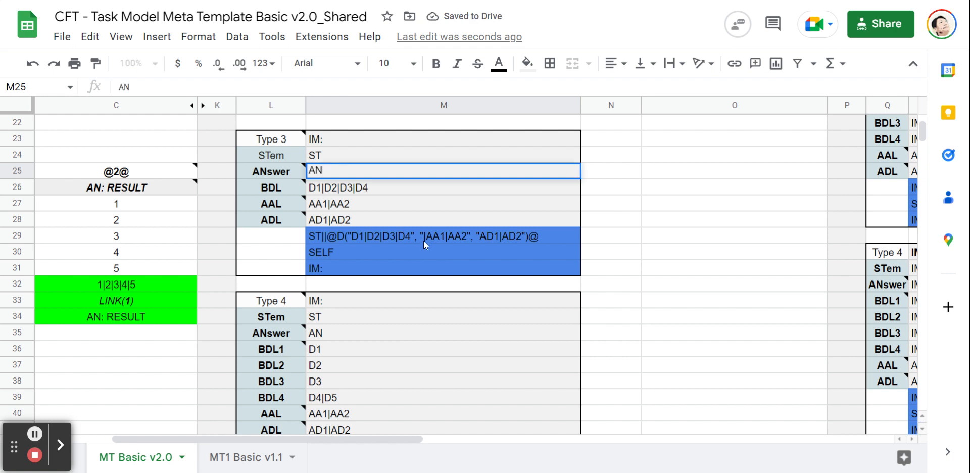
{"action": "left_click", "coordinate": [394, 154]}
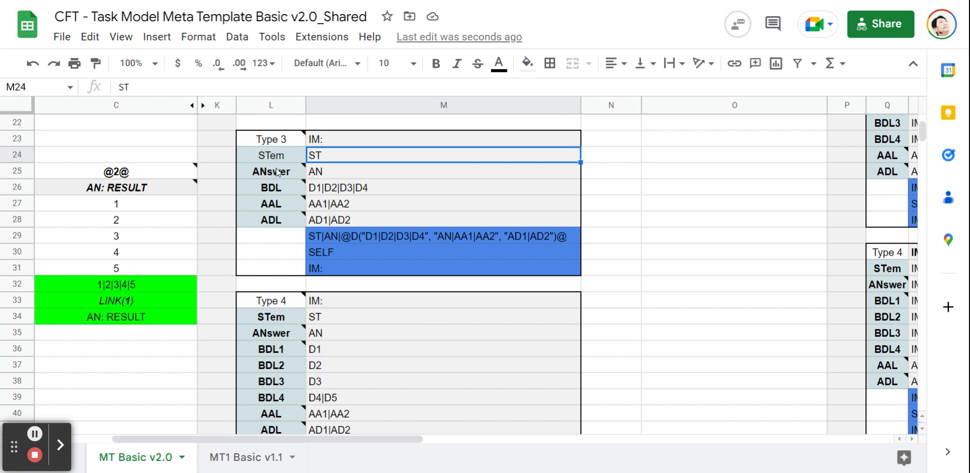
Compare the Type 3 ANswer, BDL and AAL cells M25:M27 with the @D()@ arguments in the joined string in M29.
{"action": "left_click", "coordinate": [353, 208]}
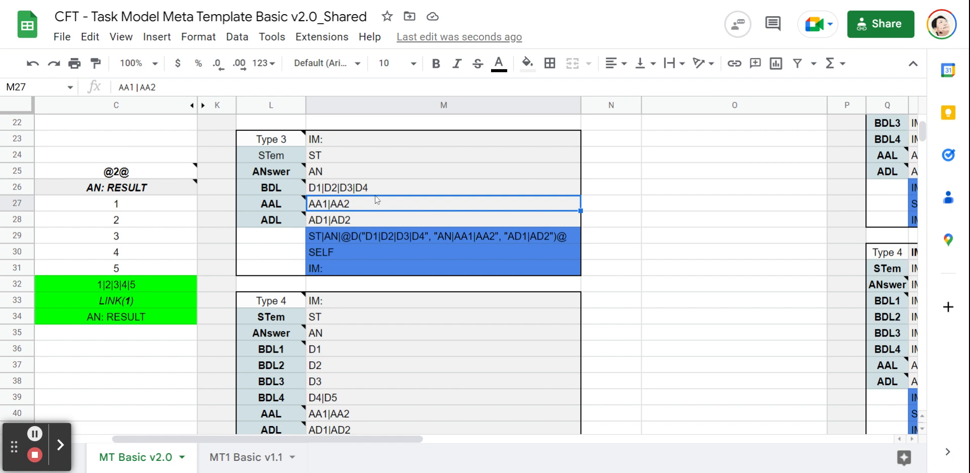
{"action": "left_click", "coordinate": [352, 191]}
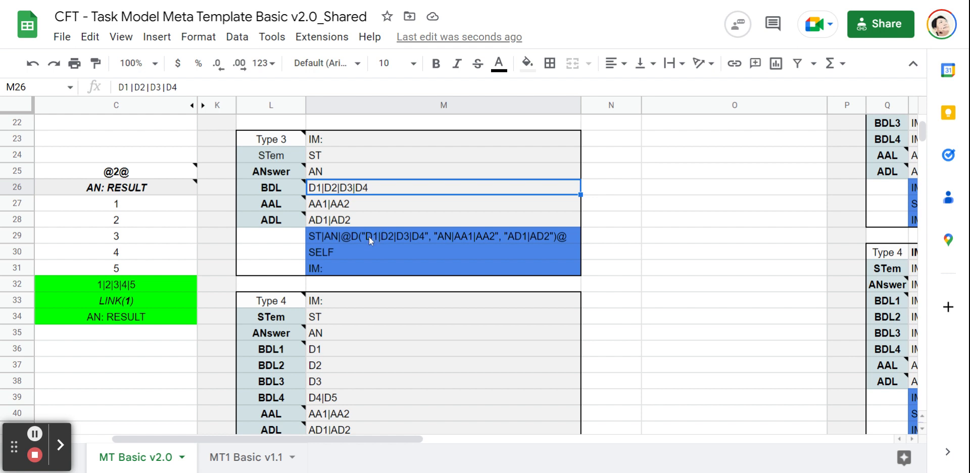
{"action": "left_click", "coordinate": [334, 173]}
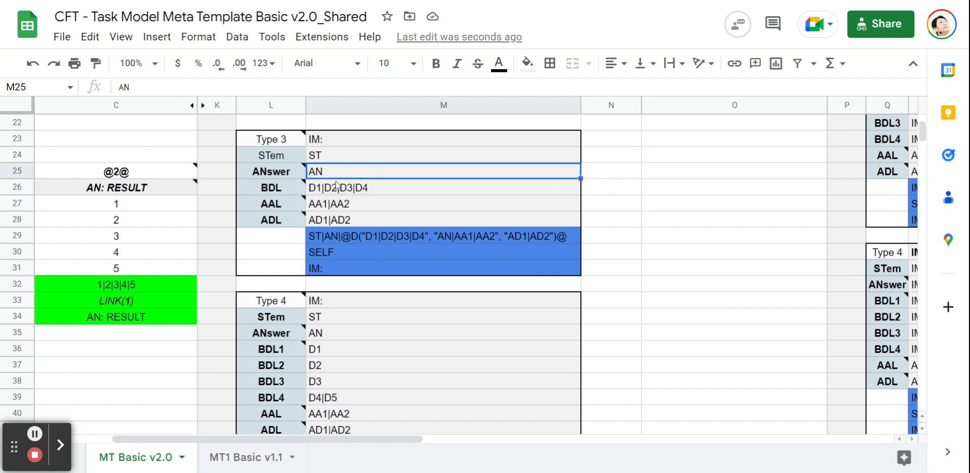
{"action": "left_click", "coordinate": [347, 207]}
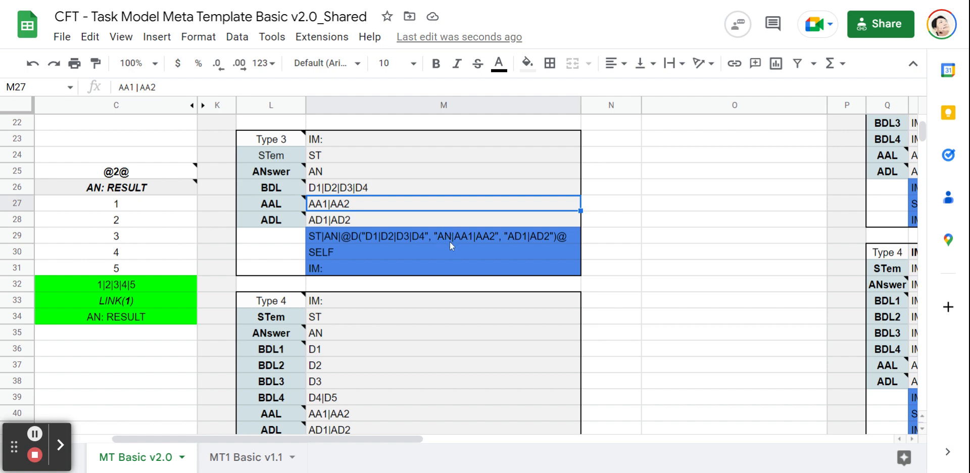
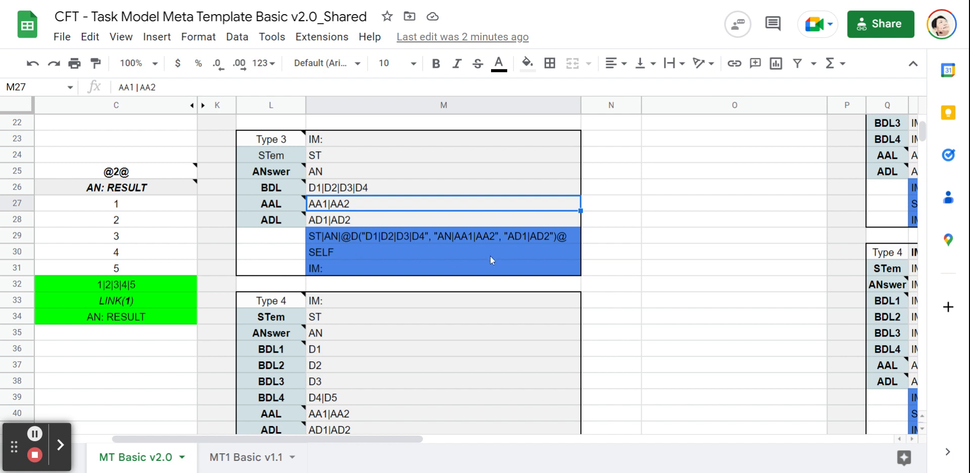
{"action": "left_click", "coordinate": [320, 173]}
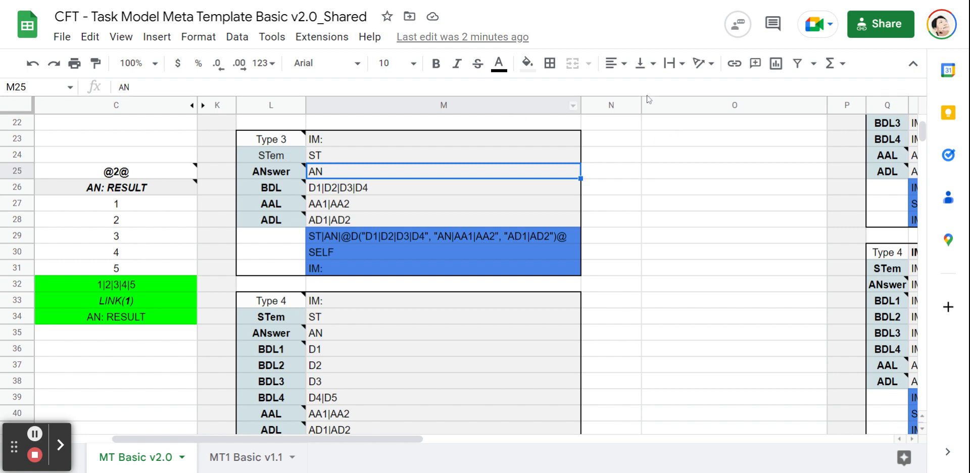
Narrow column M slightly, keeping the full Type 3 joined string in M29 within the cell.
{"action": "left_click_drag", "start_coordinate": [580, 105], "coordinate": [575, 105]}
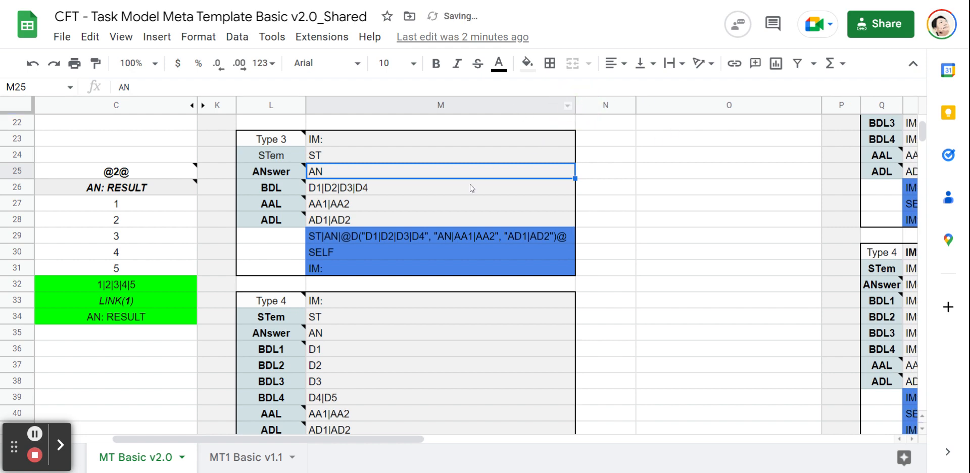
{"action": "scroll", "coordinate": [340, 231], "scroll_direction": "down", "scroll_amount": 3}
{"action": "scroll", "coordinate": [340, 232], "scroll_direction": "up", "scroll_amount": 3}
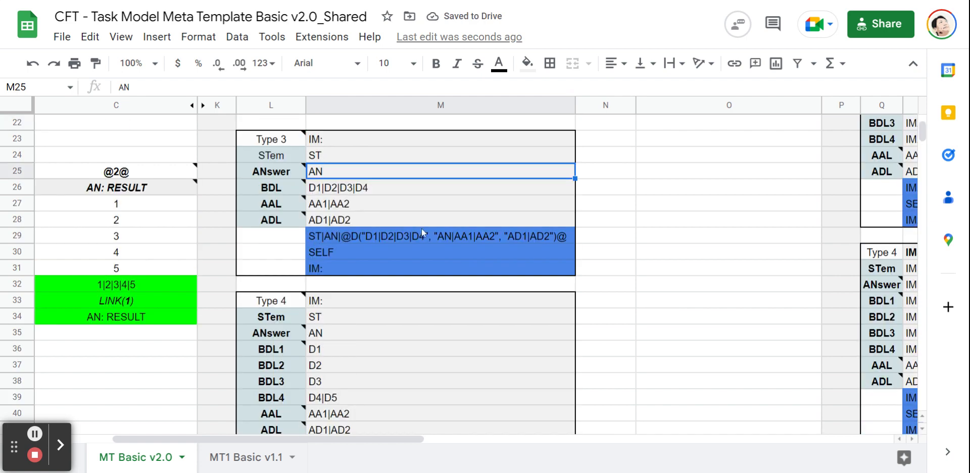
Set the Type 4 BDL4 cell M39 to D4 by removing the extra |D5 element.
{"action": "scroll", "coordinate": [418, 234], "scroll_direction": "down", "scroll_amount": 1}
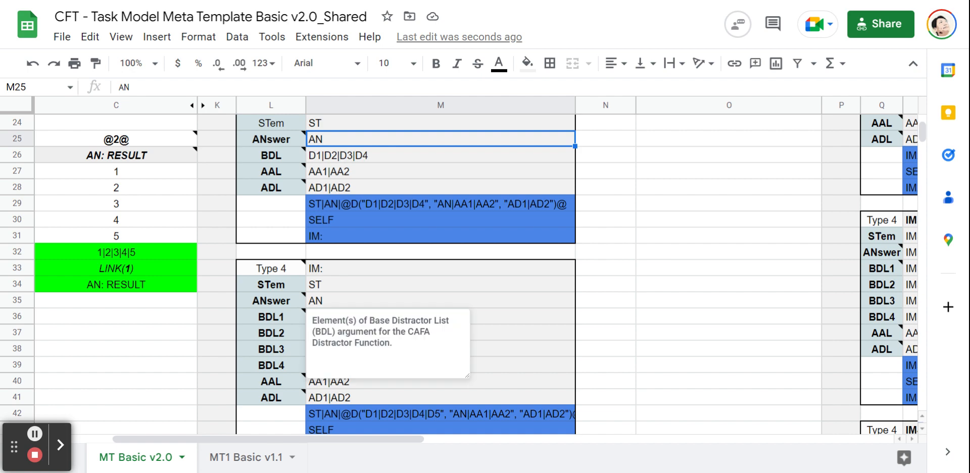
{"action": "left_click", "coordinate": [446, 237]}
{"action": "scroll", "coordinate": [434, 243], "scroll_direction": "up", "scroll_amount": 8}
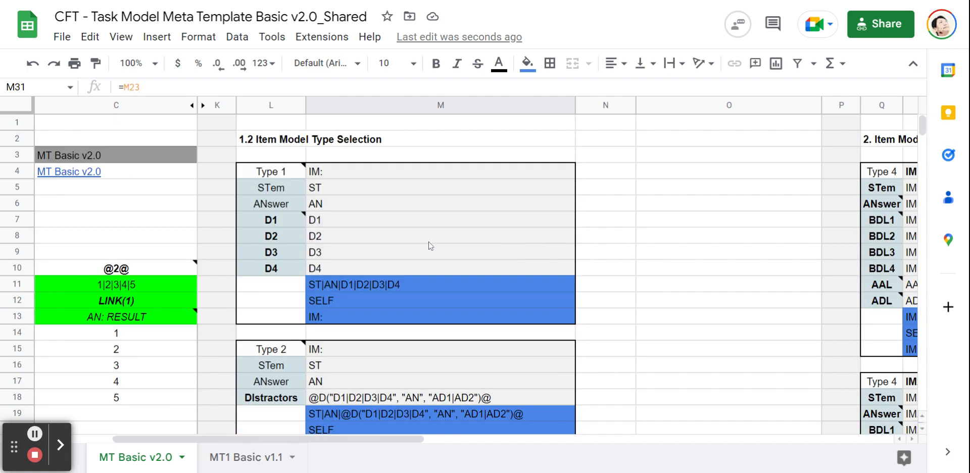
{"action": "scroll", "coordinate": [392, 275], "scroll_direction": "down", "scroll_amount": 7}
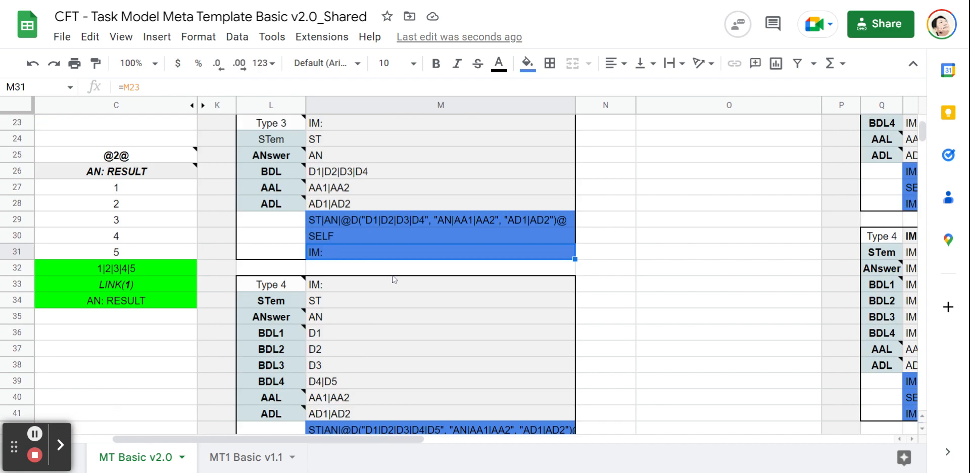
{"action": "scroll", "coordinate": [345, 301], "scroll_direction": "down", "scroll_amount": 1}
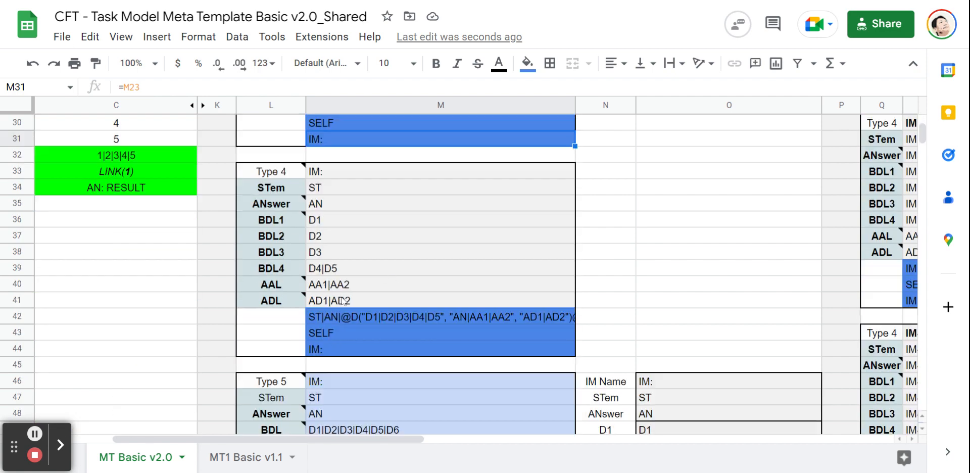
{"action": "double_click", "coordinate": [338, 272]}
{"action": "double_click", "coordinate": [330, 266]}
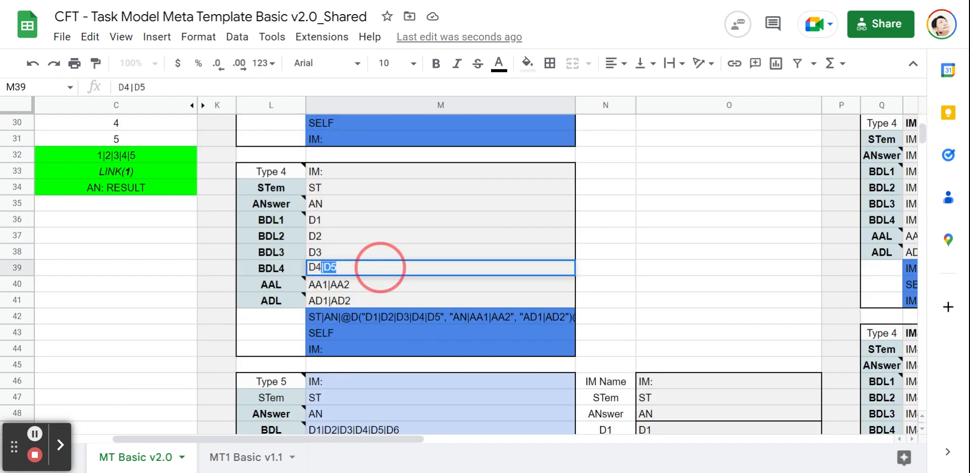
{"action": "key", "text": "BackSpace"}
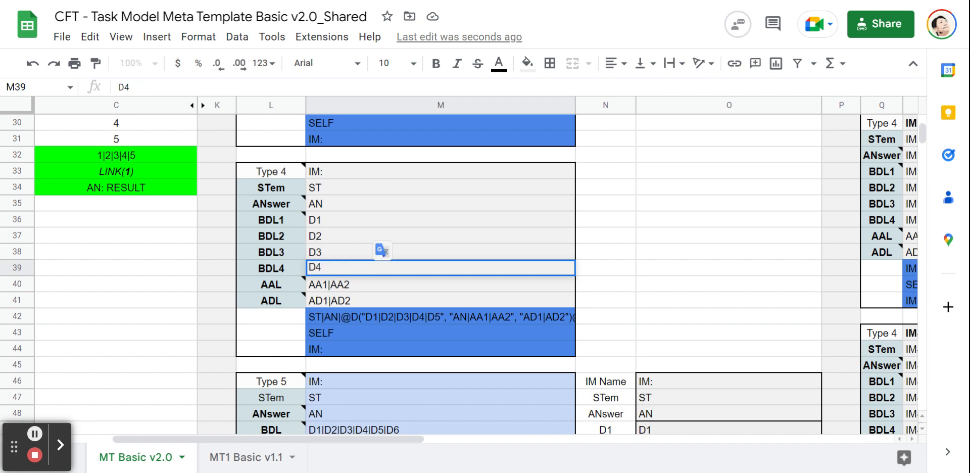
{"action": "left_click", "coordinate": [584, 237]}
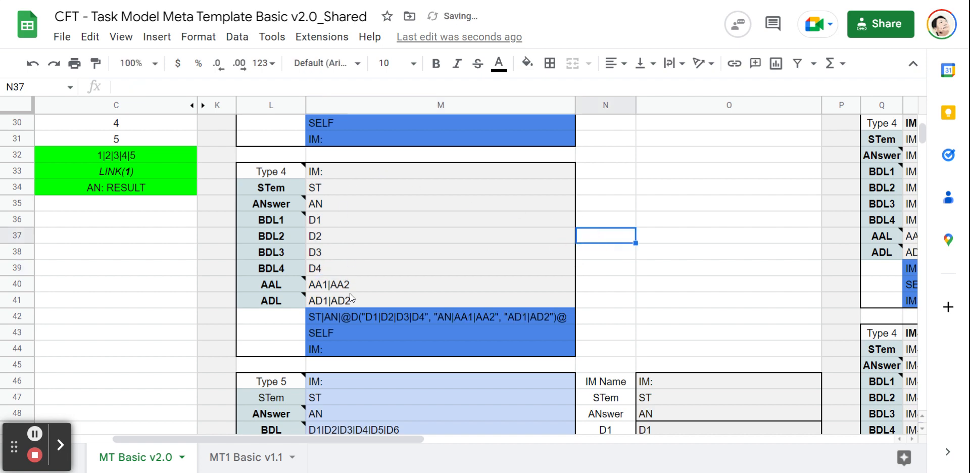
Read the notes on the Type 4 AAL and ADL labels in L40 and L41.
{"action": "left_click", "coordinate": [277, 287]}
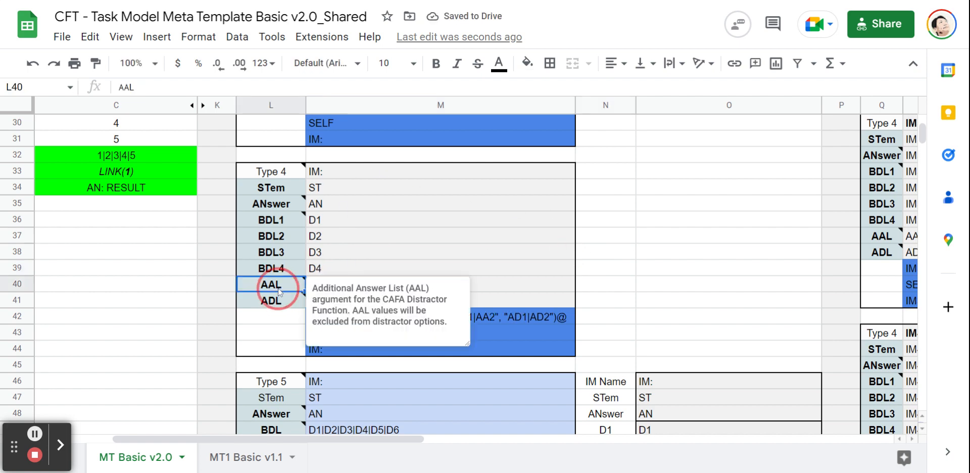
{"action": "left_click", "coordinate": [278, 301]}
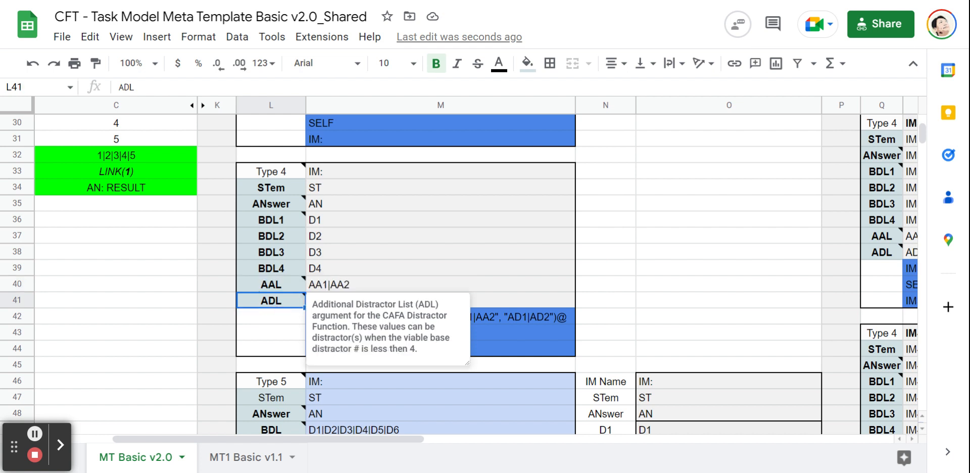
Add a second entry to the BDL4 value of the Type 4 block so it reads D4|5.
{"action": "left_click", "coordinate": [363, 265]}
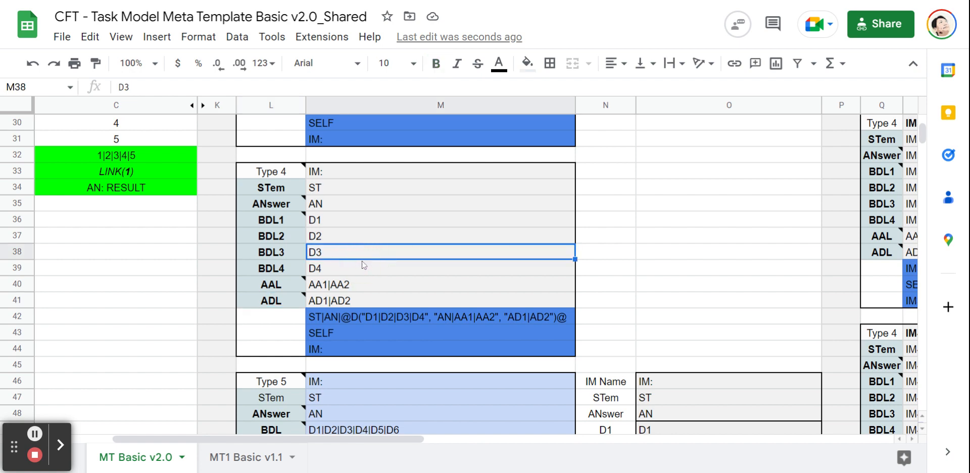
{"action": "left_click", "coordinate": [343, 317]}
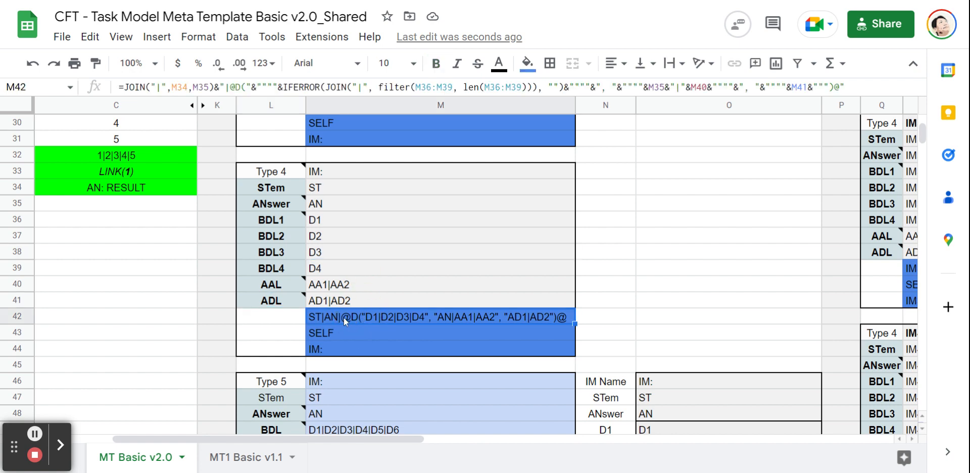
{"action": "double_click", "coordinate": [353, 270]}
{"action": "type", "text": "|"}
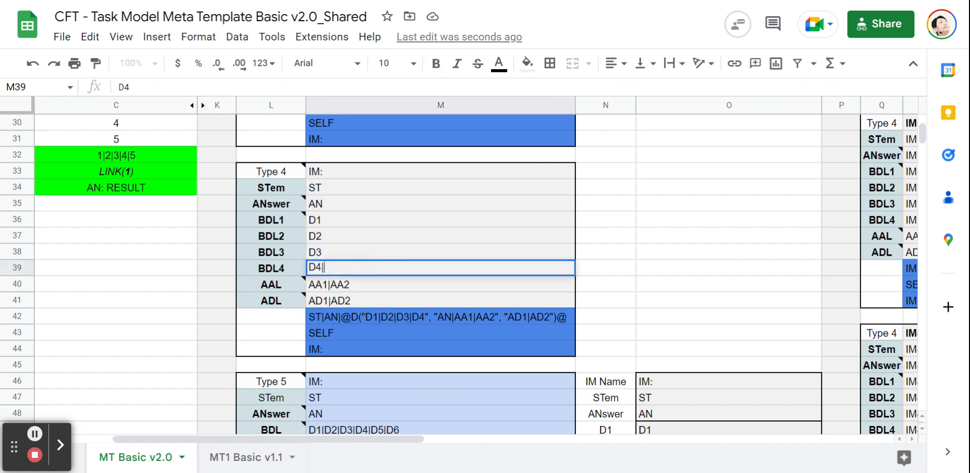
{"action": "type", "text": "5"}
{"action": "left_click", "coordinate": [364, 240]}
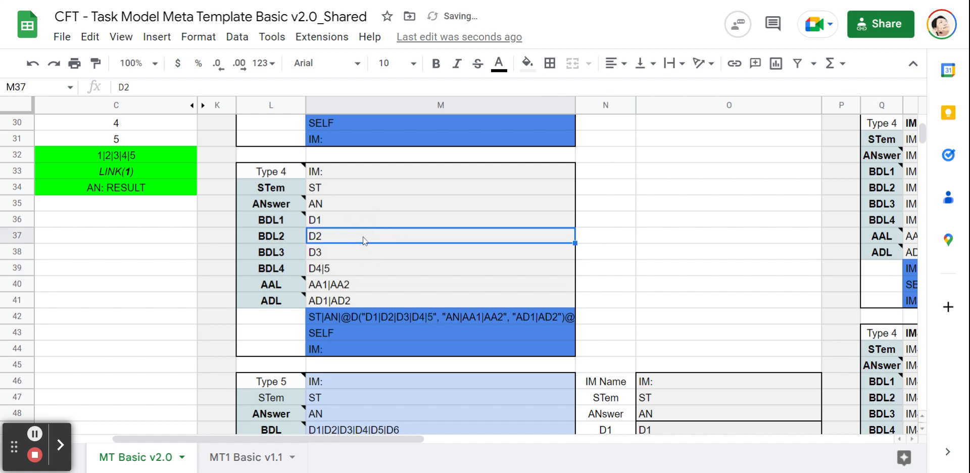
Correct the BDL4 value of the Type 4 block to D4|D5.
{"action": "left_click", "coordinate": [338, 220]}
{"action": "left_click", "coordinate": [337, 255]}
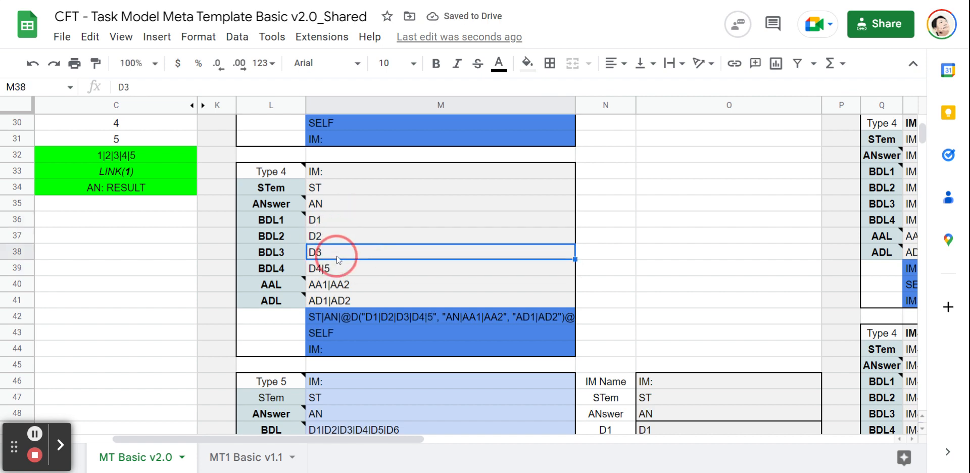
{"action": "left_click", "coordinate": [331, 267]}
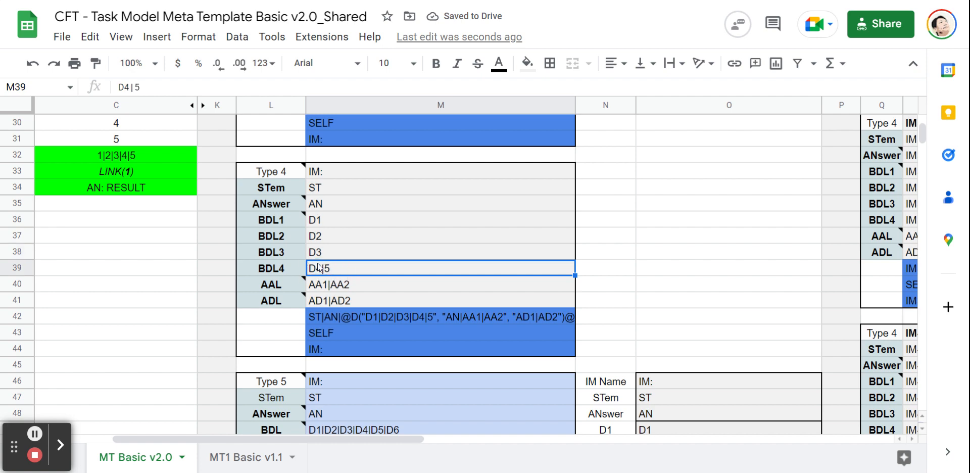
{"action": "left_click_drag", "start_coordinate": [262, 220], "coordinate": [348, 278]}
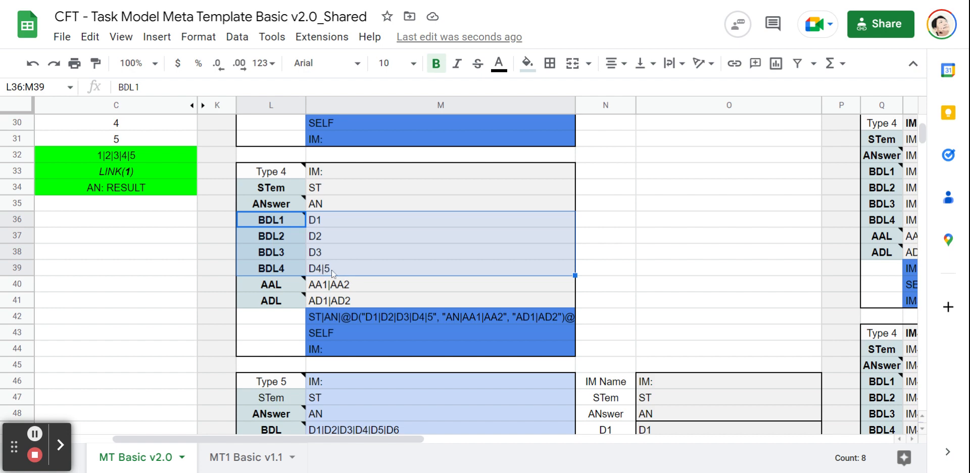
{"action": "double_click", "coordinate": [325, 268]}
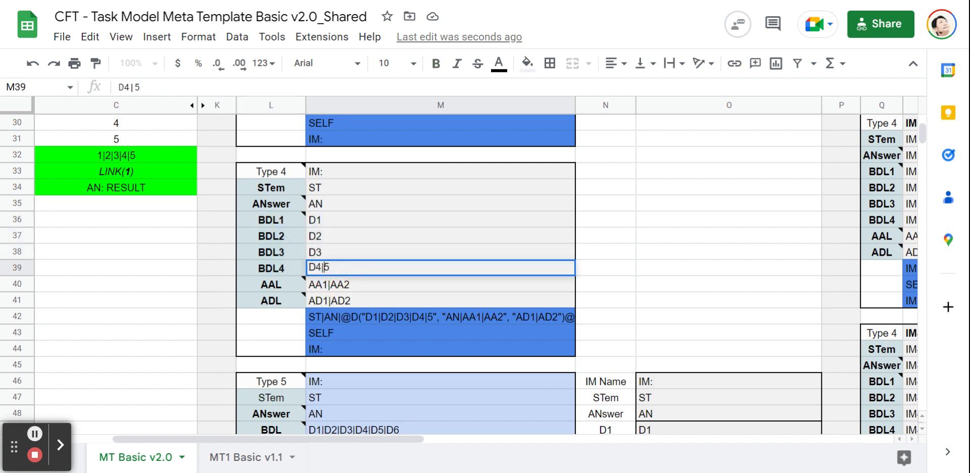
{"action": "type", "text": "D"}
Copy the BDL2 to BDL4 values of the Type 4 block, clear them, and paste them back.
{"action": "left_click_drag", "start_coordinate": [353, 235], "coordinate": [357, 268]}
{"action": "key", "text": "ctrl+c"}
{"action": "key", "text": "Delete"}
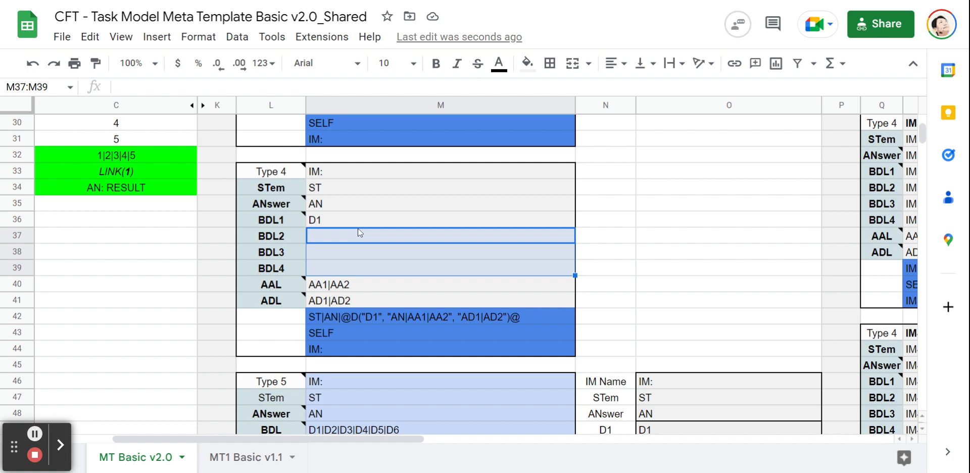
{"action": "key", "text": "ctrl+v"}
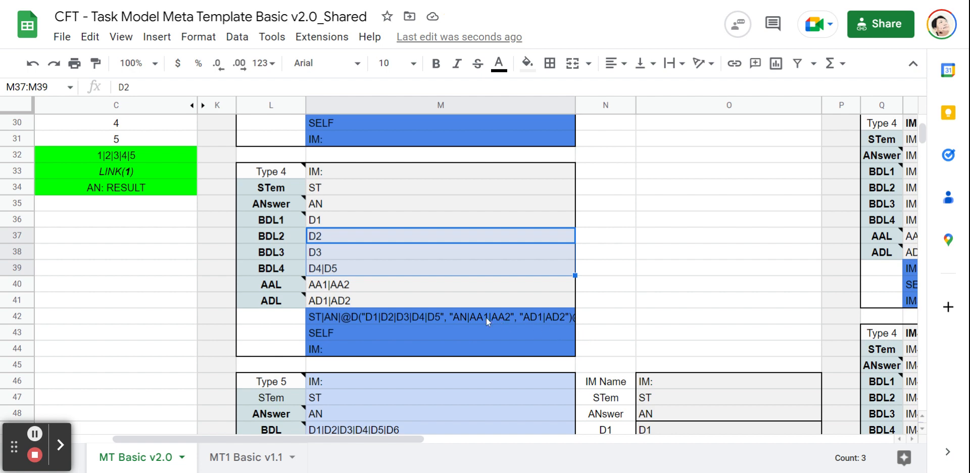
Try clearing the AAL and ADL values of the Type 4 block and undo the deletion.
{"action": "left_click", "coordinate": [271, 284]}
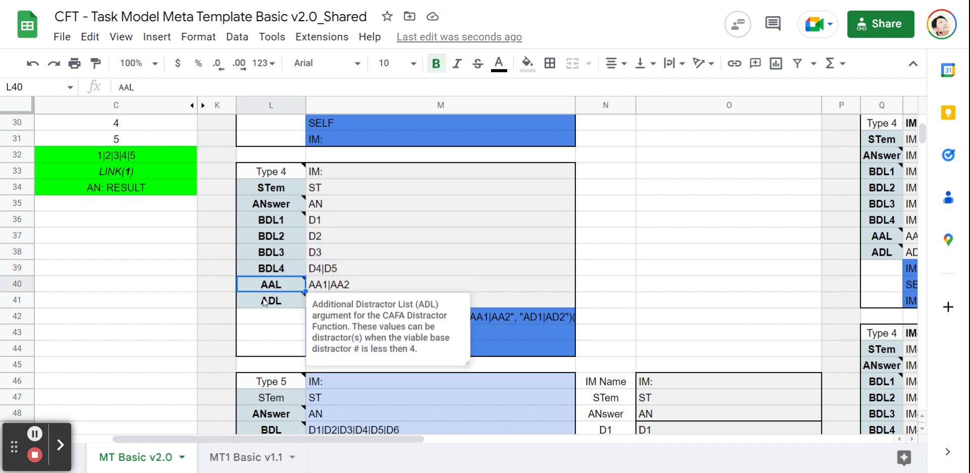
{"action": "left_click", "coordinate": [271, 301]}
{"action": "left_click", "coordinate": [495, 316]}
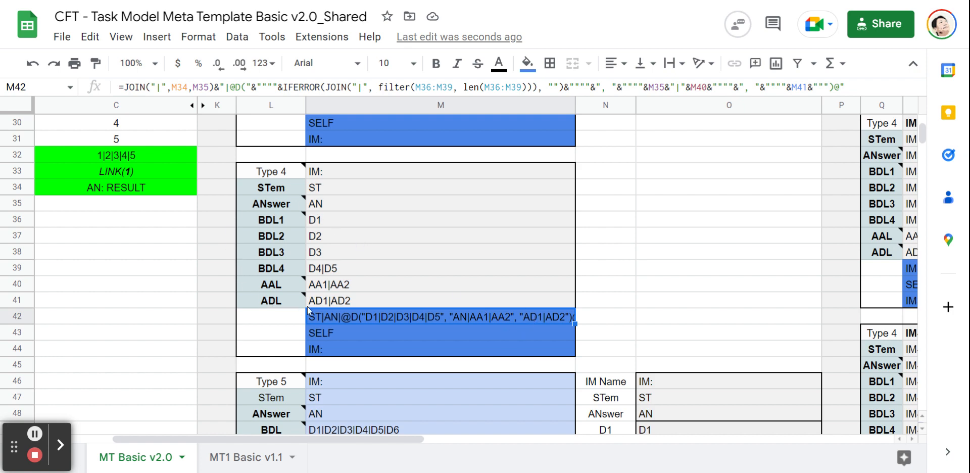
{"action": "mouse_move", "coordinate": [307, 309]}
{"action": "left_click", "coordinate": [480, 270]}
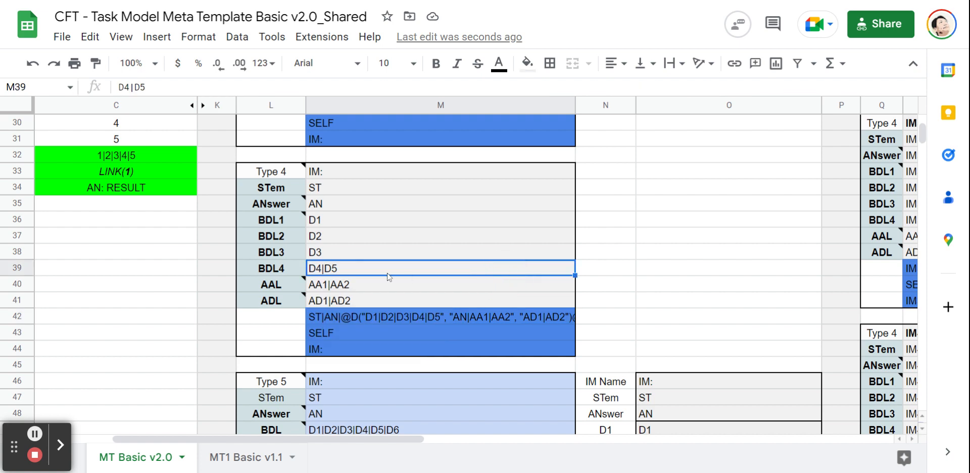
{"action": "left_click_drag", "start_coordinate": [366, 286], "coordinate": [364, 299]}
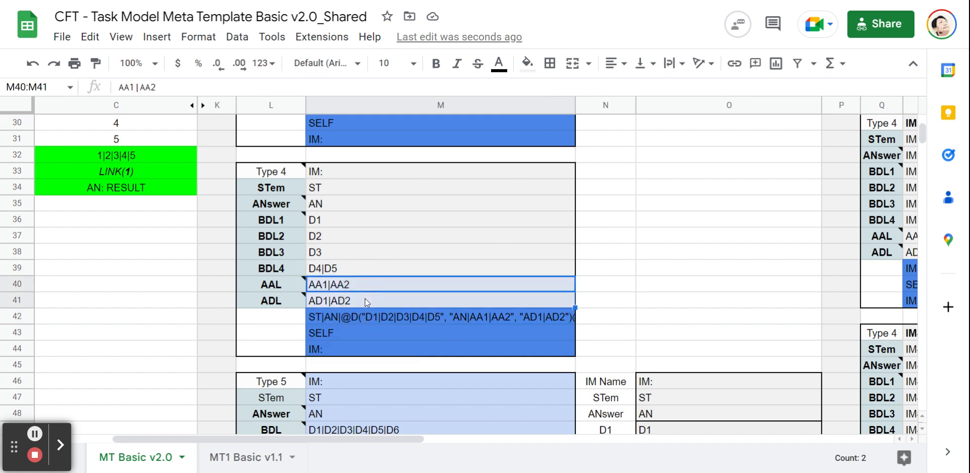
{"action": "key", "text": "Delete"}
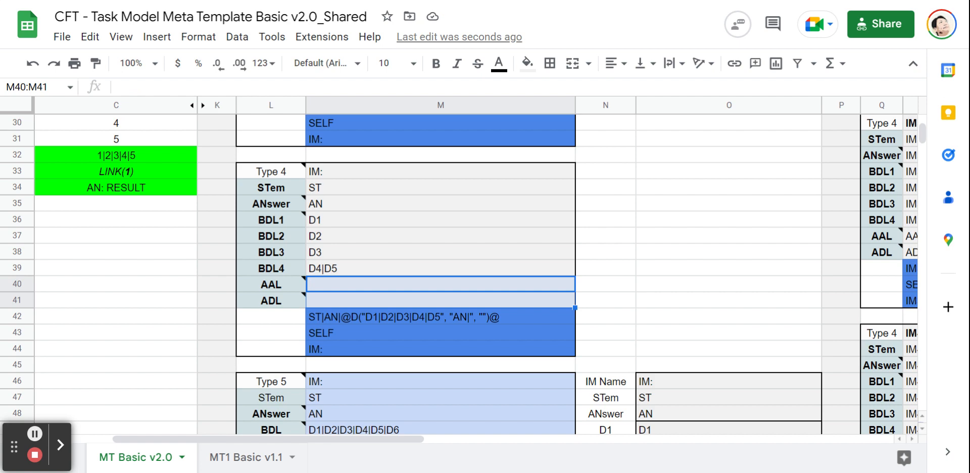
{"action": "key", "text": "ctrl+z"}
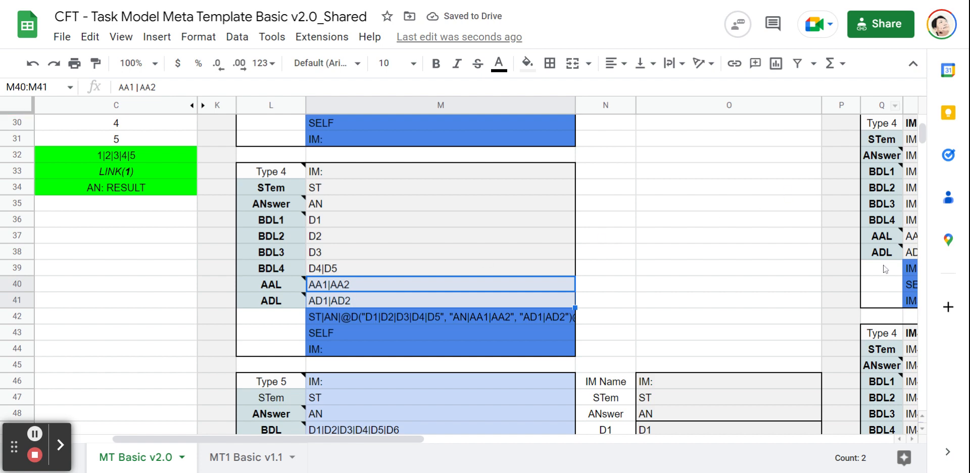
Examine the complete Type 4 block in L33:M44, from its header to its output rows.
{"action": "left_click", "coordinate": [417, 205]}
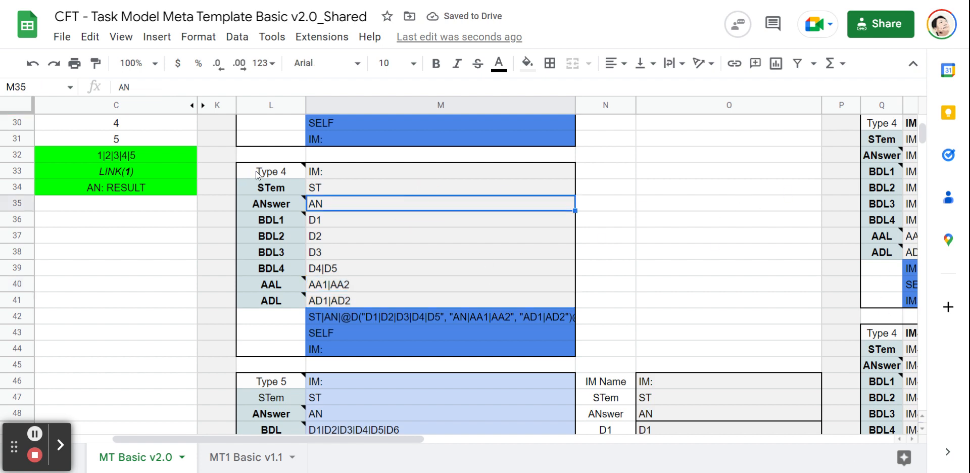
{"action": "left_click_drag", "start_coordinate": [259, 172], "coordinate": [547, 360]}
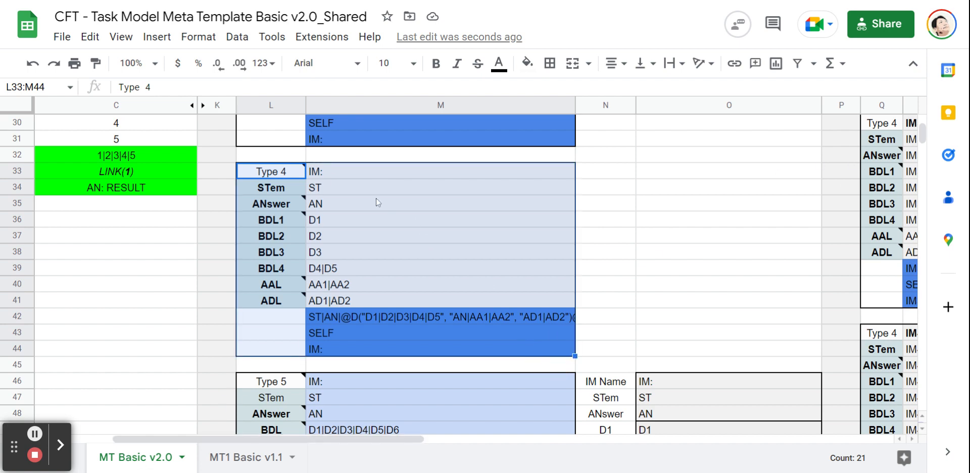
{"action": "left_click", "coordinate": [412, 239]}
{"action": "left_click_drag", "start_coordinate": [271, 169], "coordinate": [523, 347]}
{"action": "mouse_move", "coordinate": [241, 293]}
Go through the Type 4 block's labels from header to ADL and read the notes on Type 4 and ANswer.
{"action": "left_click", "coordinate": [281, 174]}
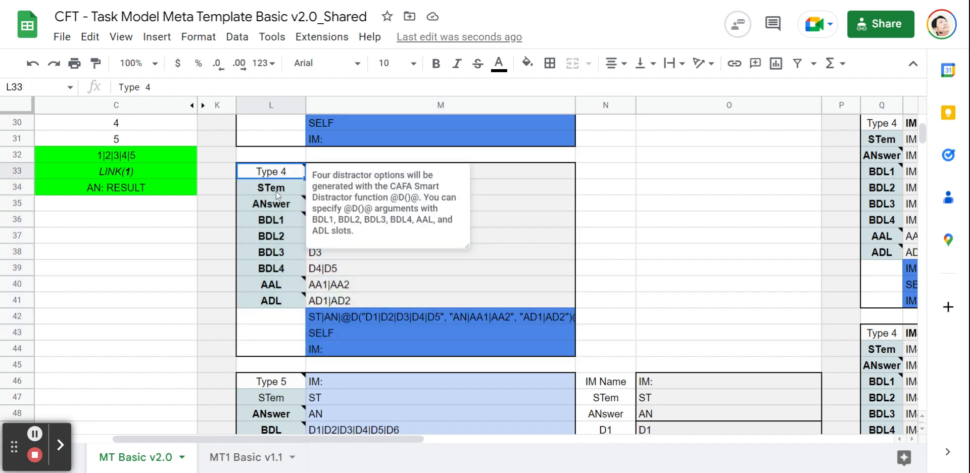
{"action": "left_click", "coordinate": [276, 191]}
{"action": "left_click", "coordinate": [275, 204]}
{"action": "left_click", "coordinate": [274, 219]}
{"action": "left_click", "coordinate": [274, 236]}
{"action": "left_click", "coordinate": [275, 252]}
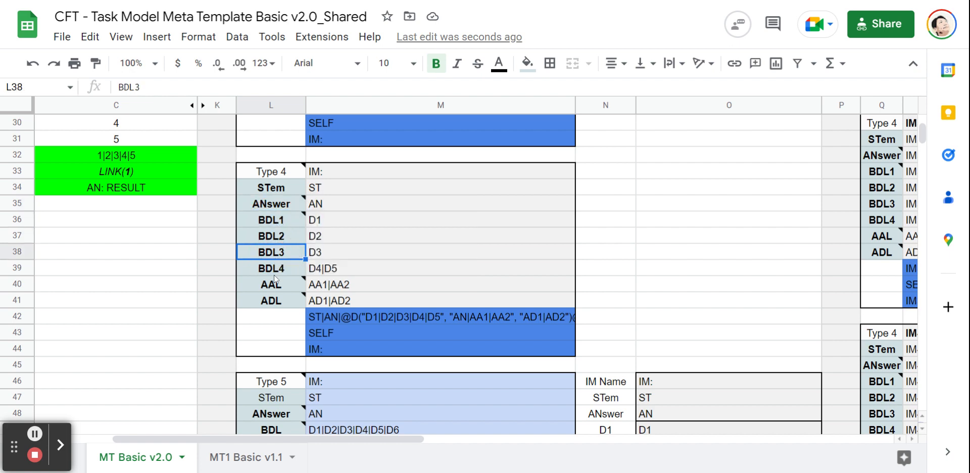
{"action": "left_click", "coordinate": [273, 269]}
{"action": "left_click", "coordinate": [273, 285]}
{"action": "left_click", "coordinate": [273, 302]}
{"action": "left_click", "coordinate": [273, 316]}
{"action": "left_click", "coordinate": [273, 332]}
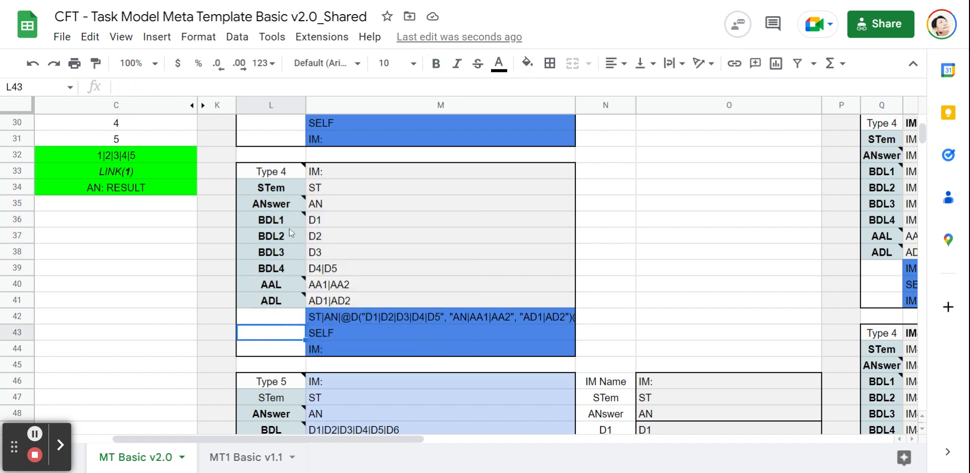
{"action": "left_click_drag", "start_coordinate": [282, 167], "coordinate": [547, 360]}
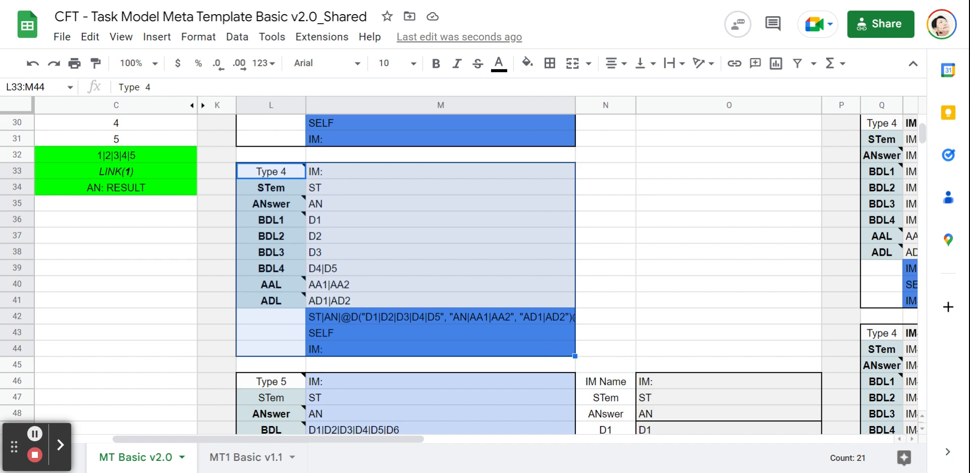
{"action": "mouse_move", "coordinate": [275, 204]}
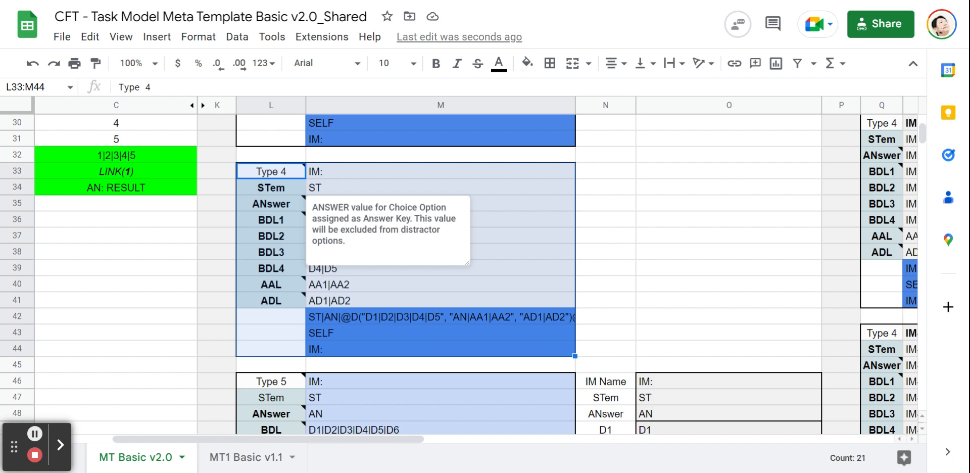
Widen column M slightly to fit the Type 4 output string in M42.
{"action": "left_click", "coordinate": [602, 205]}
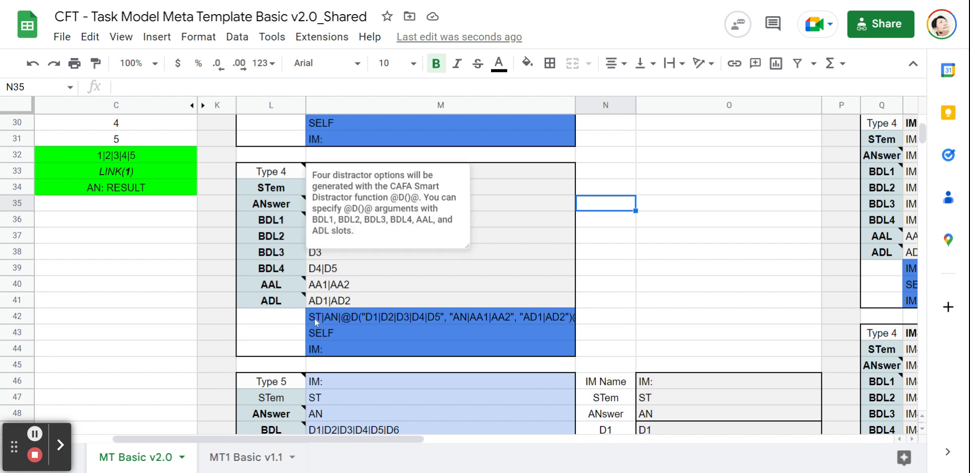
{"action": "left_click_drag", "start_coordinate": [576, 108], "coordinate": [586, 108]}
Examine the Type 5 block in L46:M54, including its AAL note and the BDL formula in M49.
{"action": "scroll", "coordinate": [376, 255], "scroll_direction": "down", "scroll_amount": 3}
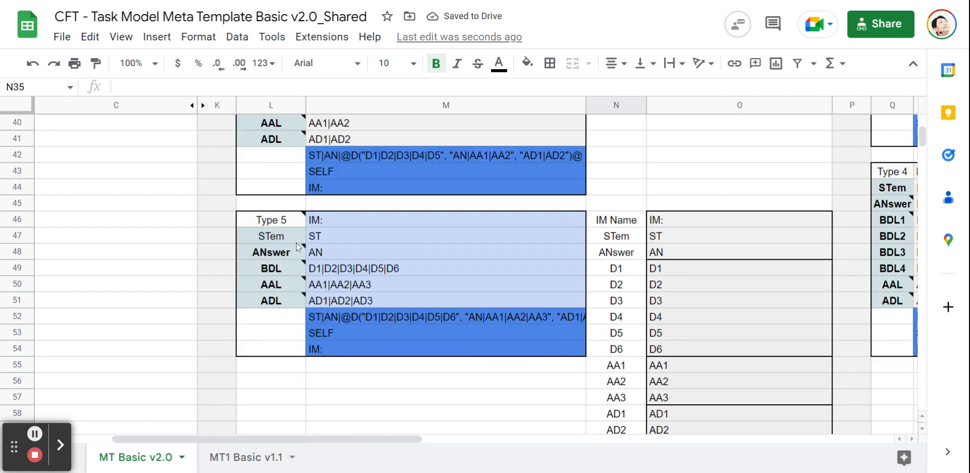
{"action": "scroll", "coordinate": [297, 247], "scroll_direction": "down", "scroll_amount": 2}
{"action": "scroll", "coordinate": [298, 247], "scroll_direction": "up", "scroll_amount": 1}
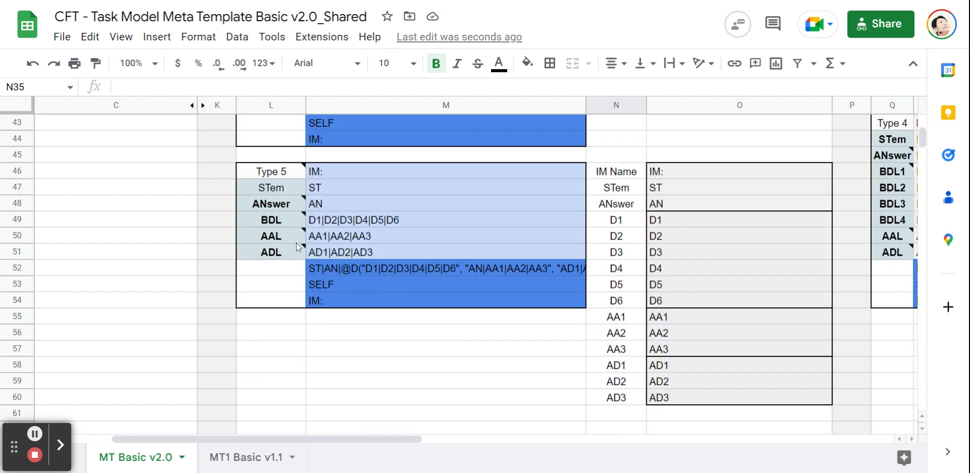
{"action": "mouse_move", "coordinate": [297, 244]}
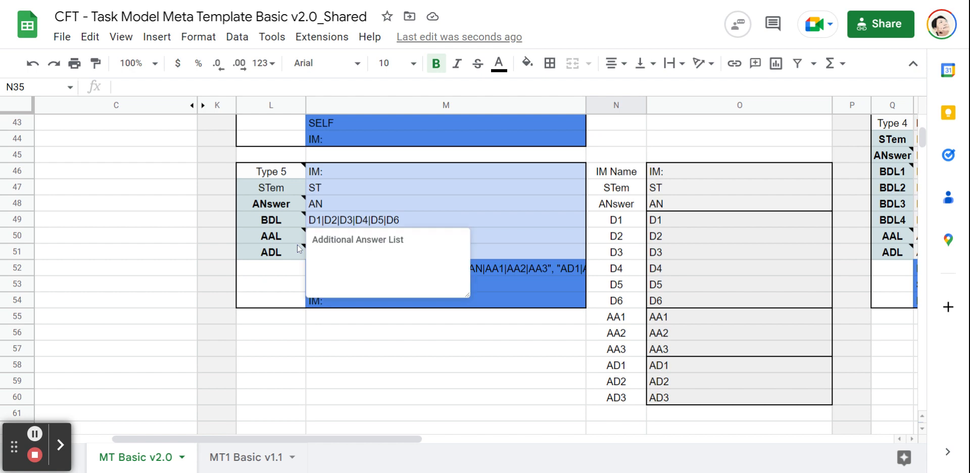
{"action": "left_click", "coordinate": [496, 224]}
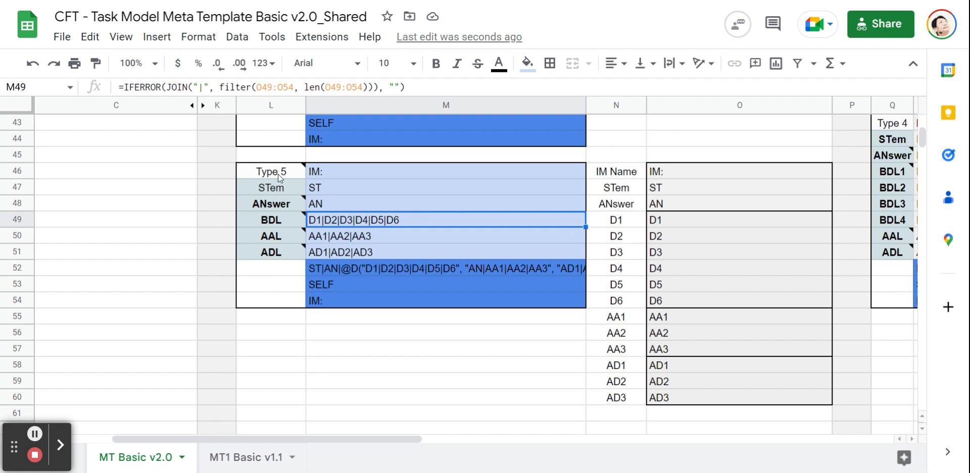
{"action": "left_click_drag", "start_coordinate": [278, 174], "coordinate": [555, 298]}
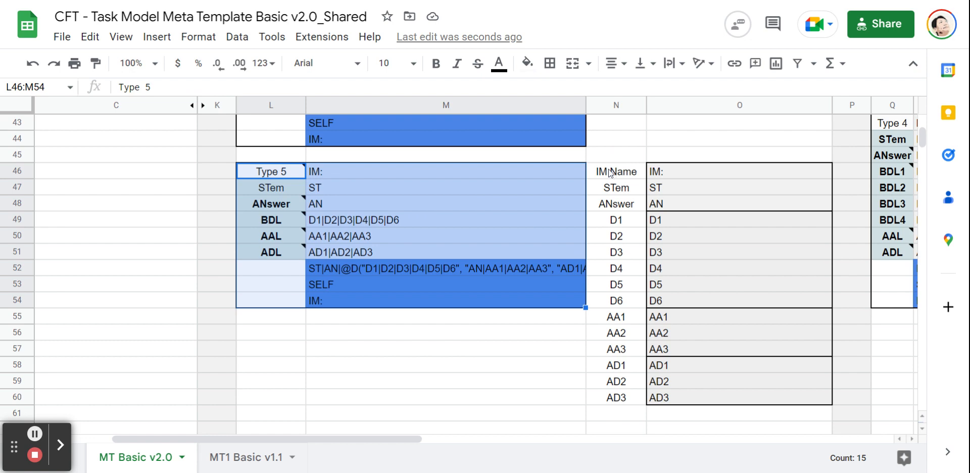
Review the Type 5 input table in N46:O60, checking its distractor, AA1 to AA3 and AD1 to AD3 entries.
{"action": "left_click_drag", "start_coordinate": [609, 173], "coordinate": [731, 406]}
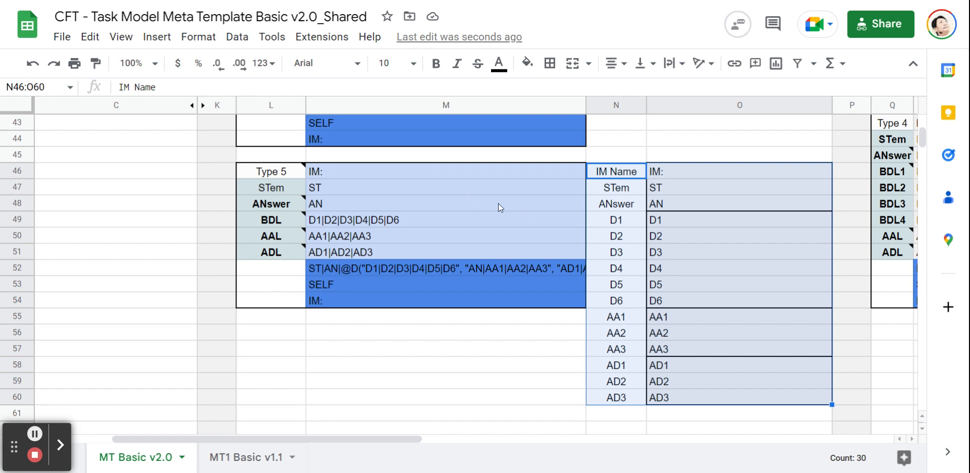
{"action": "left_click", "coordinate": [715, 185]}
{"action": "left_click", "coordinate": [623, 173]}
{"action": "left_click_drag", "start_coordinate": [665, 214], "coordinate": [763, 408]}
{"action": "left_click", "coordinate": [675, 222]}
{"action": "left_click", "coordinate": [662, 236]}
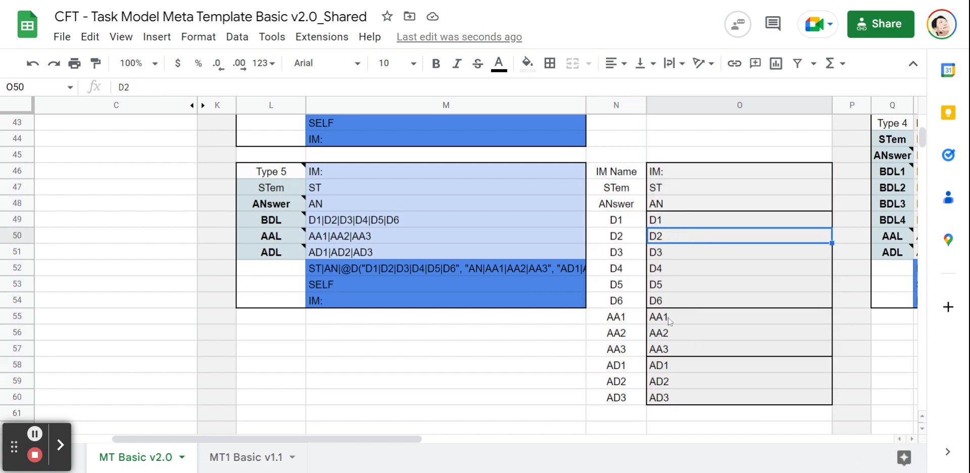
{"action": "left_click", "coordinate": [668, 320]}
{"action": "left_click", "coordinate": [671, 333]}
{"action": "left_click", "coordinate": [674, 352]}
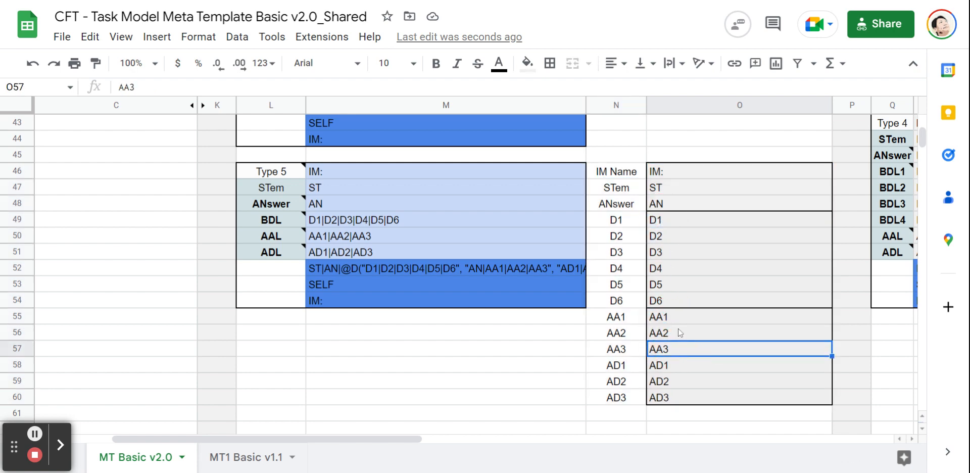
{"action": "left_click", "coordinate": [676, 368]}
{"action": "left_click", "coordinate": [668, 385]}
{"action": "left_click", "coordinate": [672, 400]}
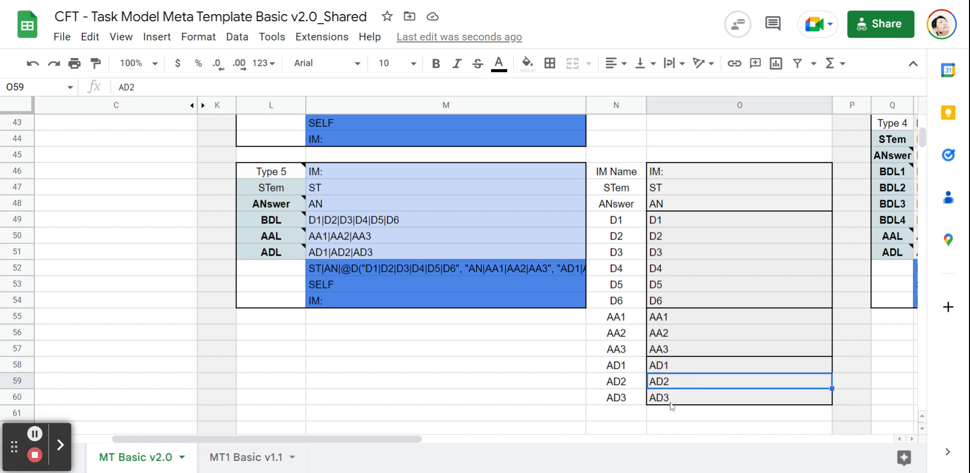
Clear the D5 and D6 values in the Type 5 input table.
{"action": "left_click", "coordinate": [657, 221]}
{"action": "left_click_drag", "start_coordinate": [655, 234], "coordinate": [661, 303]}
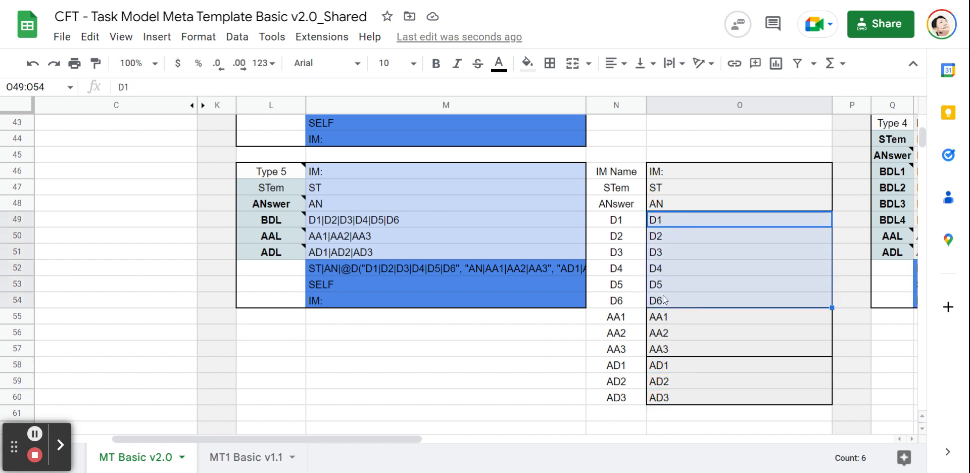
{"action": "left_click", "coordinate": [666, 289]}
{"action": "key", "text": "shift+Down"}
{"action": "key", "text": "Delete"}
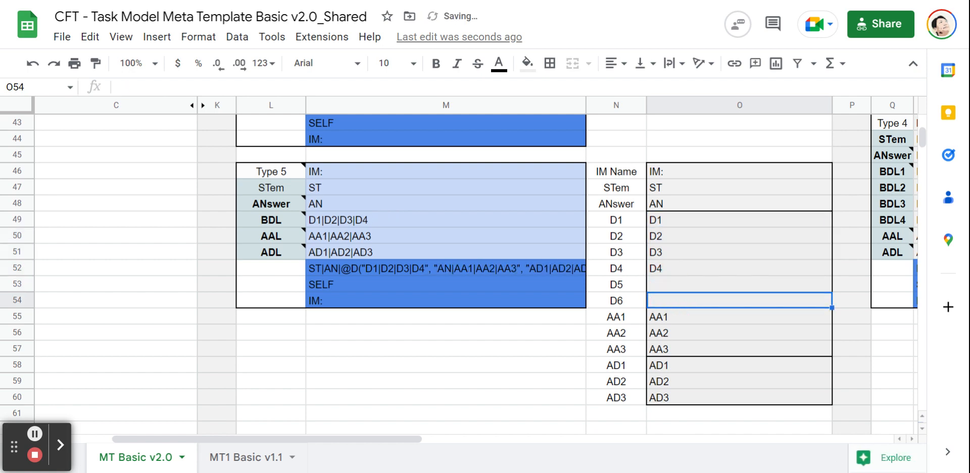
Clear the D4 value in the Type 5 input table.
{"action": "key", "text": "Up"}
{"action": "key", "text": "Delete"}
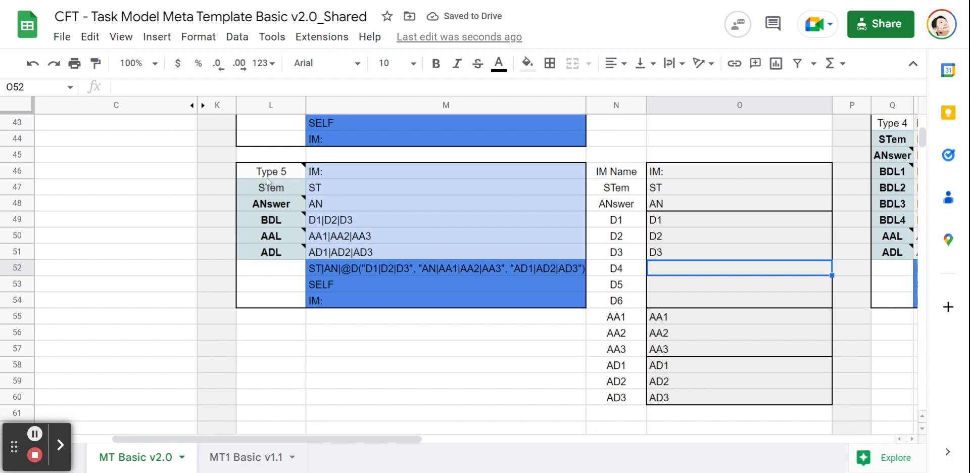
{"action": "mouse_move", "coordinate": [256, 174]}
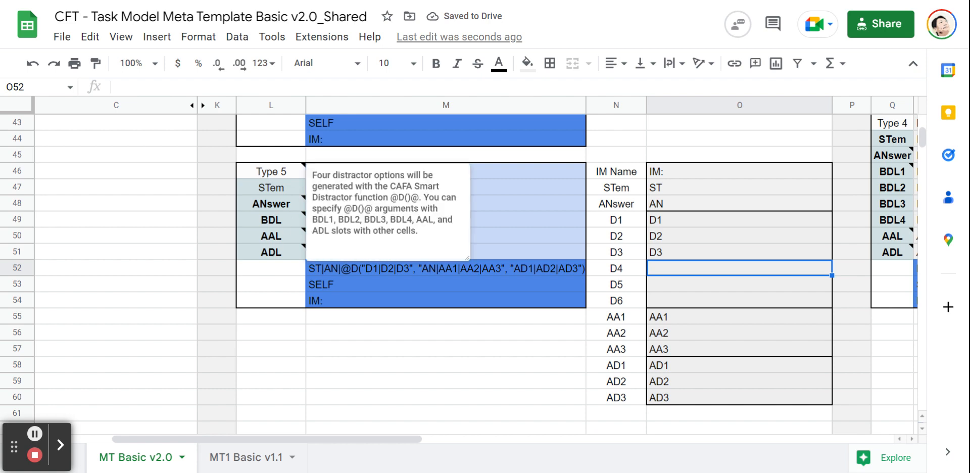
Undo the clearing of the D4, D5 and D6 values in the Type 5 input table.
{"action": "key", "text": "ctrl+z"}
{"action": "key", "text": "ctrl+z"}
{"action": "key", "text": "ctrl+z"}
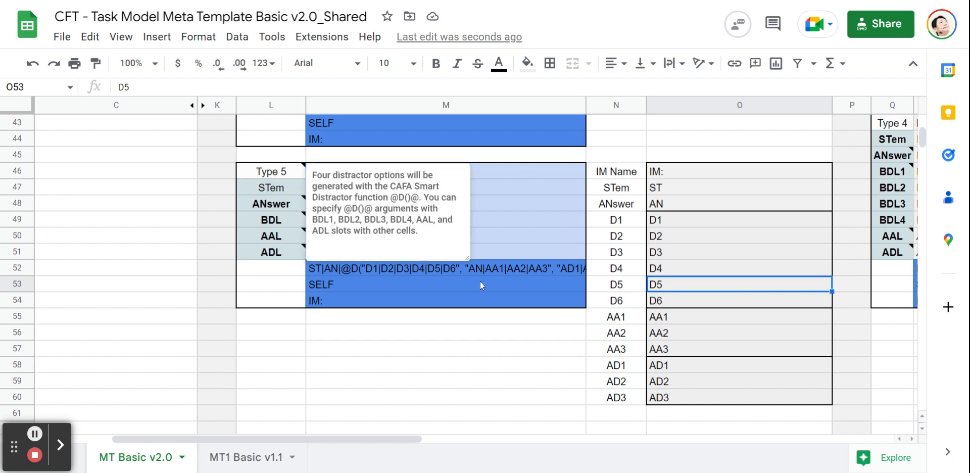
{"action": "left_click", "coordinate": [516, 350]}
{"action": "scroll", "coordinate": [516, 350], "scroll_direction": "up", "scroll_amount": 2}
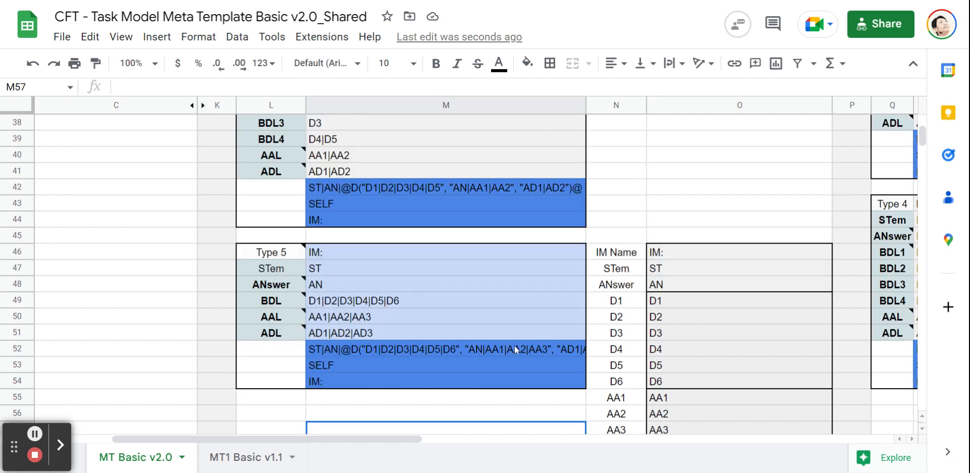
{"action": "scroll", "coordinate": [516, 349], "scroll_direction": "down", "scroll_amount": 2}
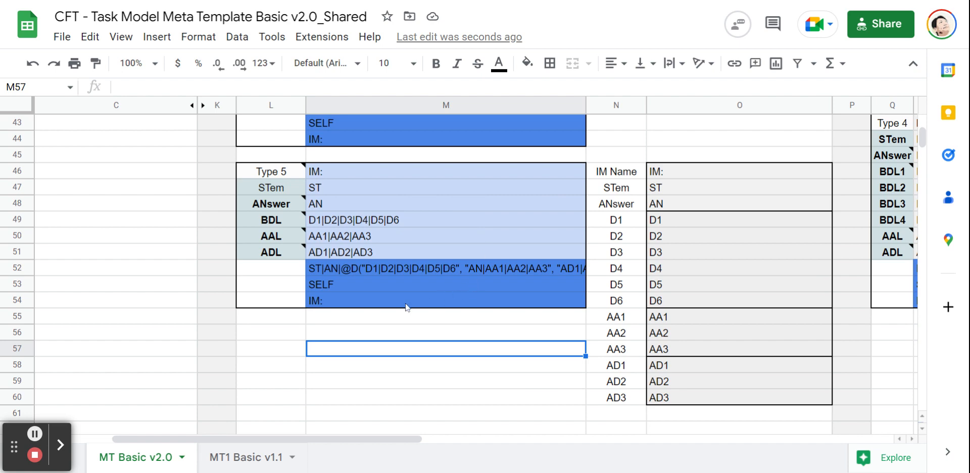
Hide columns L to P, which hold the sample Type 4 and Type 5 blocks and the Type 5 input table.
{"action": "left_click_drag", "start_coordinate": [613, 173], "coordinate": [758, 396]}
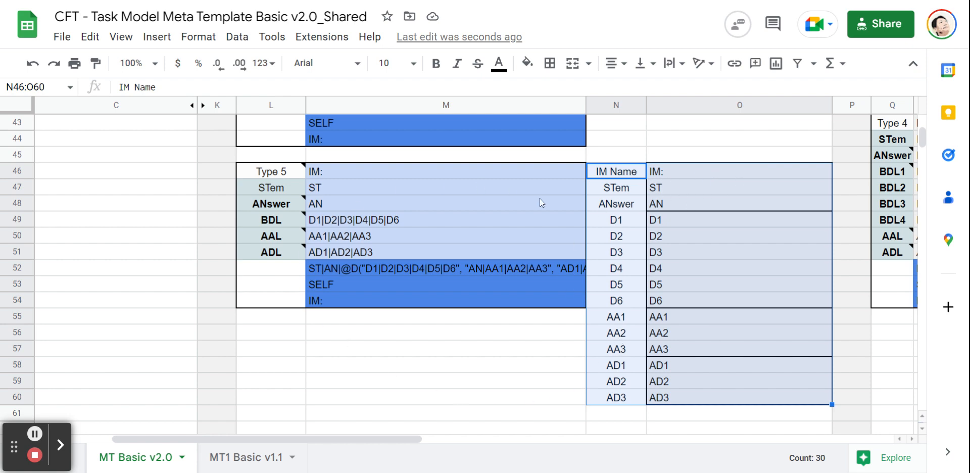
{"action": "scroll", "coordinate": [323, 225], "scroll_direction": "up", "scroll_amount": 2}
{"action": "scroll", "coordinate": [323, 225], "scroll_direction": "up", "scroll_amount": 3}
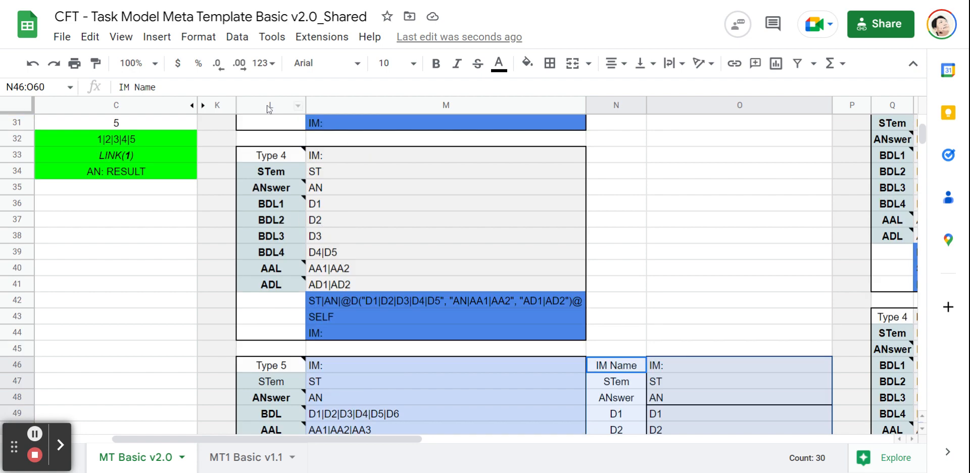
{"action": "left_click_drag", "start_coordinate": [282, 104], "coordinate": [832, 105]}
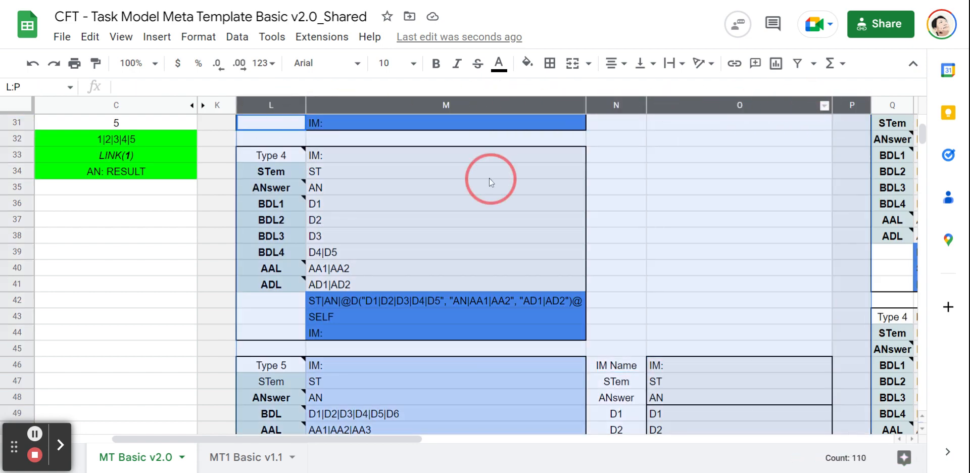
{"action": "right_click", "coordinate": [489, 178]}
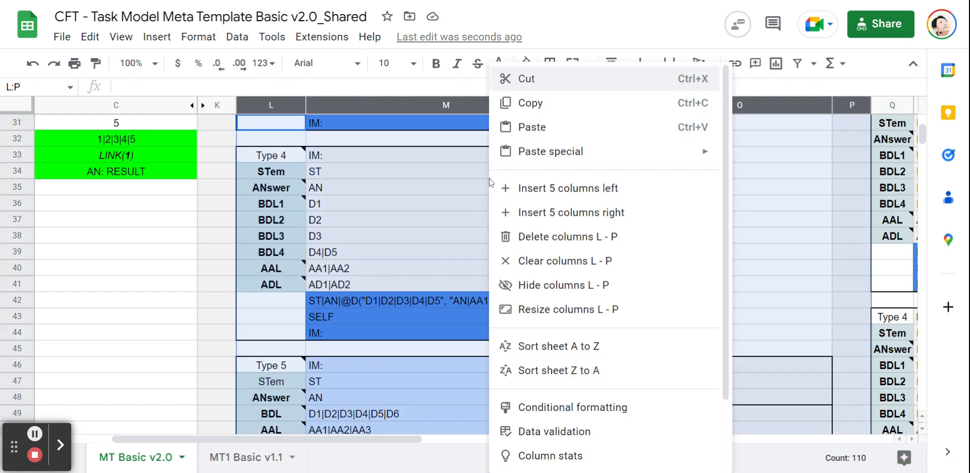
{"action": "left_click", "coordinate": [574, 296]}
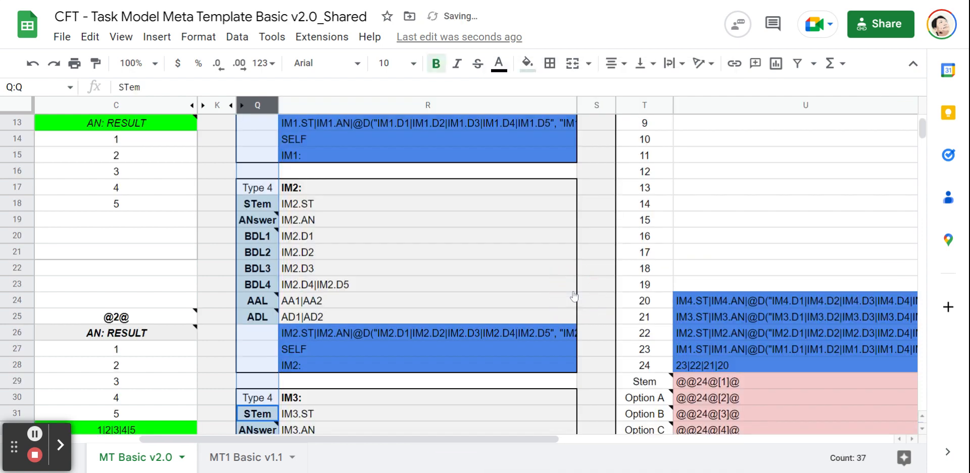
{"action": "left_click", "coordinate": [220, 276]}
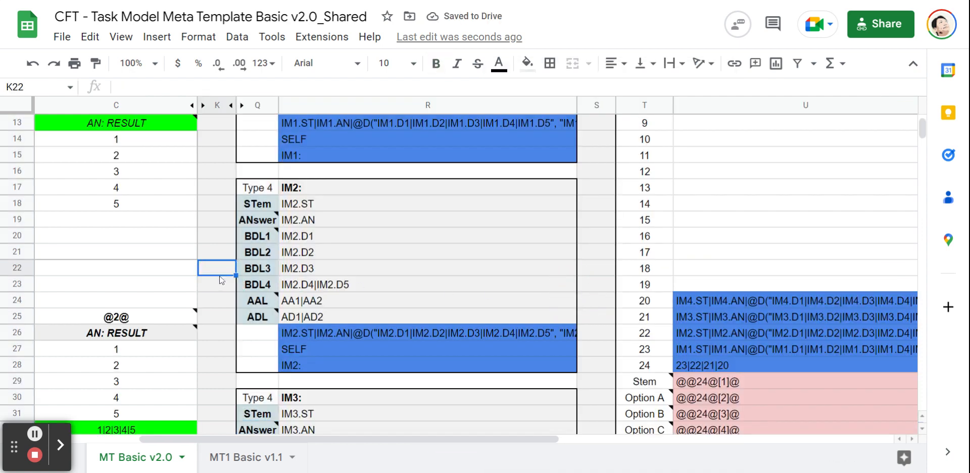
Review the Type 4 blocks for IM1 to IM4 in the Item Model Specification section, columns Q and R.
{"action": "scroll", "coordinate": [220, 276], "scroll_direction": "up", "scroll_amount": 5}
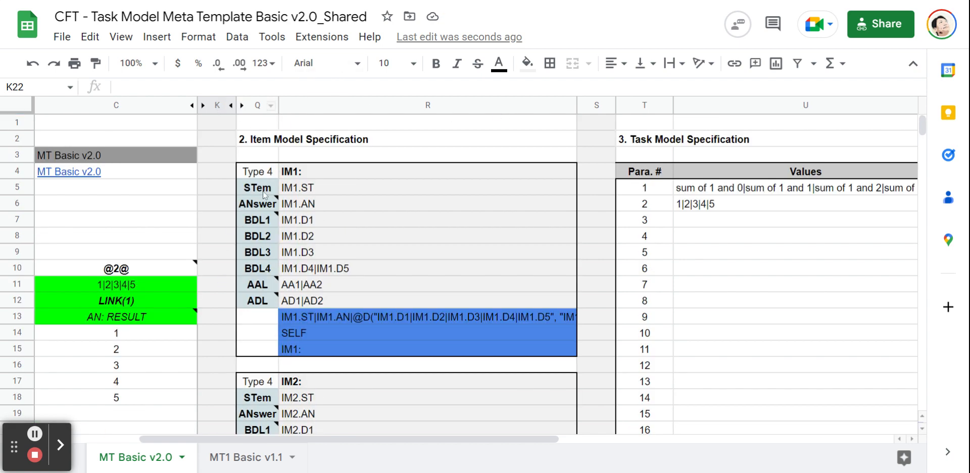
{"action": "left_click_drag", "start_coordinate": [259, 172], "coordinate": [565, 350]}
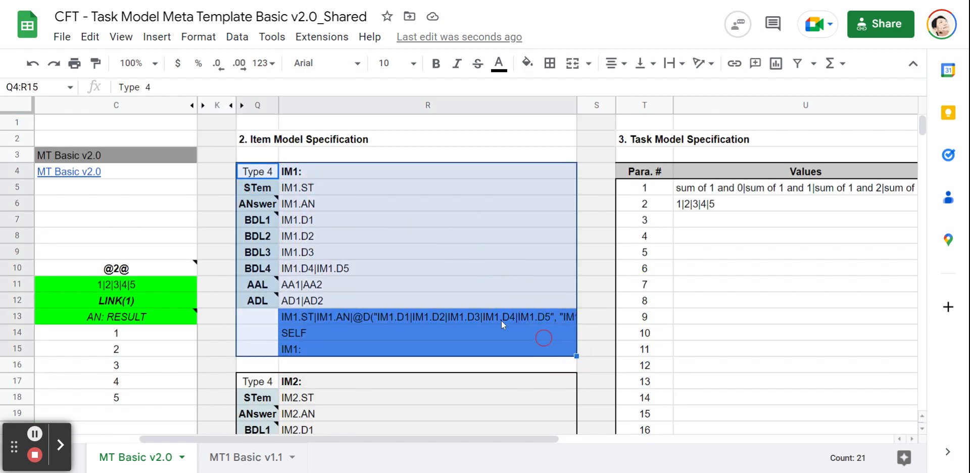
{"action": "scroll", "coordinate": [319, 236], "scroll_direction": "down", "scroll_amount": 4}
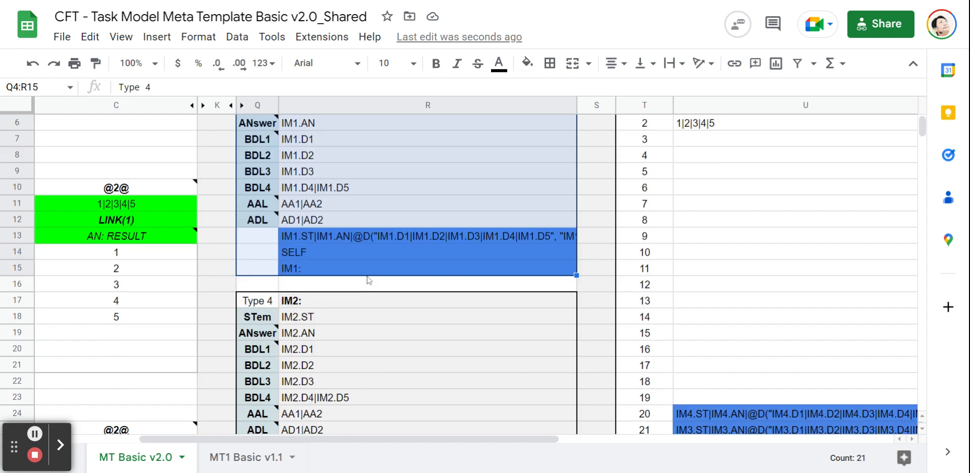
{"action": "scroll", "coordinate": [318, 236], "scroll_direction": "down", "scroll_amount": 7}
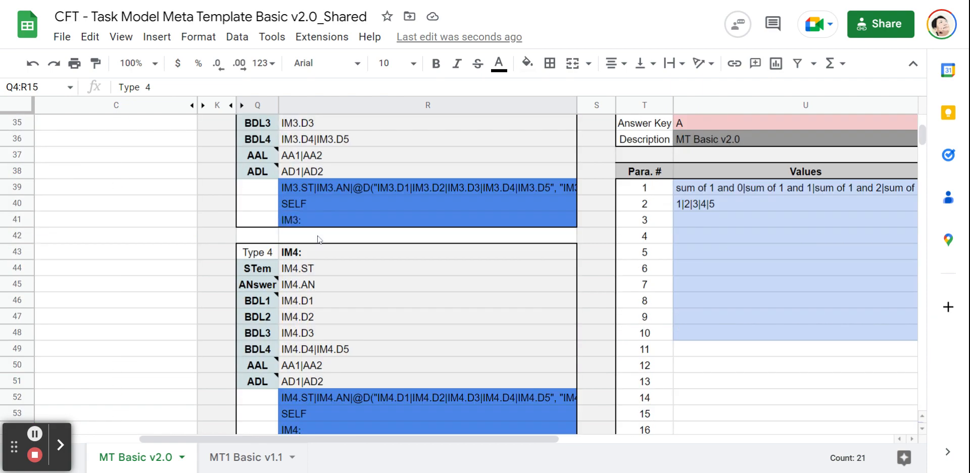
{"action": "left_click", "coordinate": [257, 256]}
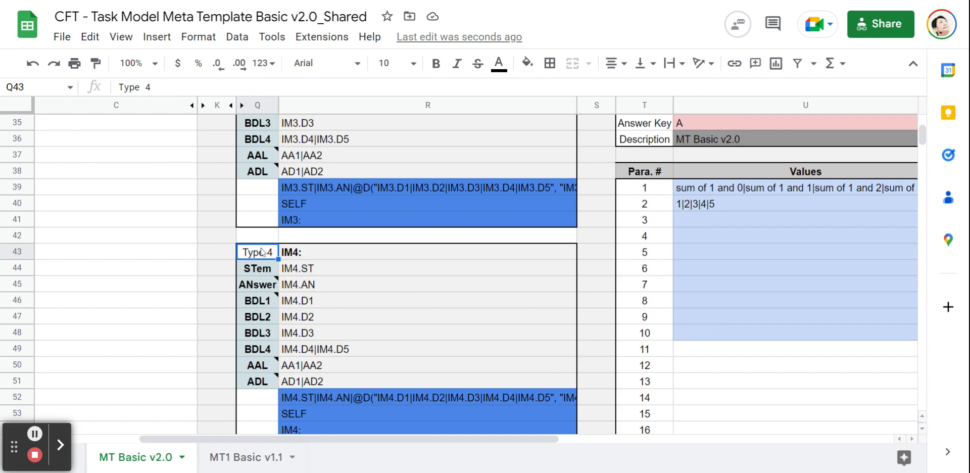
{"action": "scroll", "coordinate": [302, 264], "scroll_direction": "down", "scroll_amount": 2}
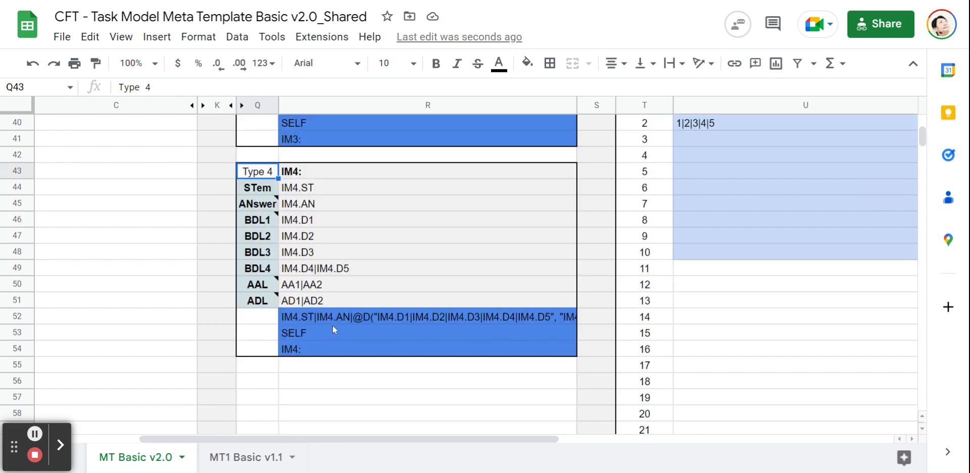
{"action": "scroll", "coordinate": [332, 325], "scroll_direction": "up", "scroll_amount": 8}
{"action": "scroll", "coordinate": [332, 320], "scroll_direction": "up", "scroll_amount": 5}
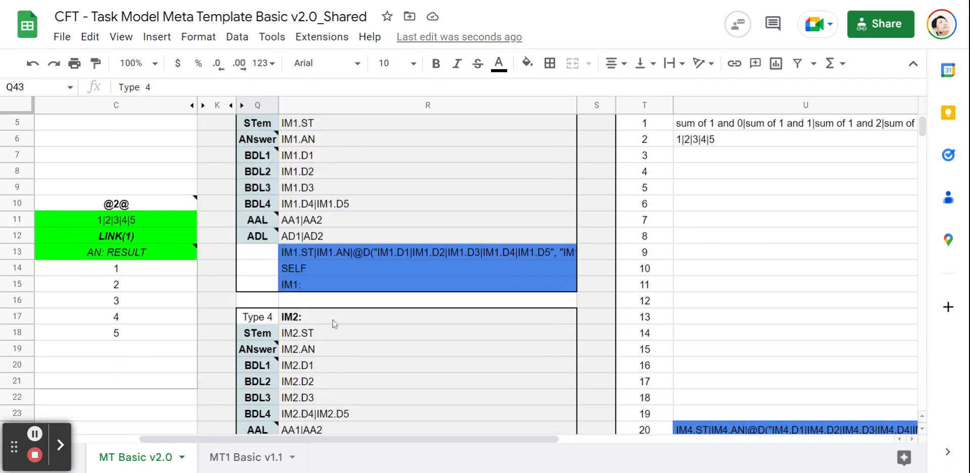
{"action": "scroll", "coordinate": [584, 233], "scroll_direction": "down", "scroll_amount": 2}
{"action": "scroll", "coordinate": [583, 233], "scroll_direction": "down", "scroll_amount": 1}
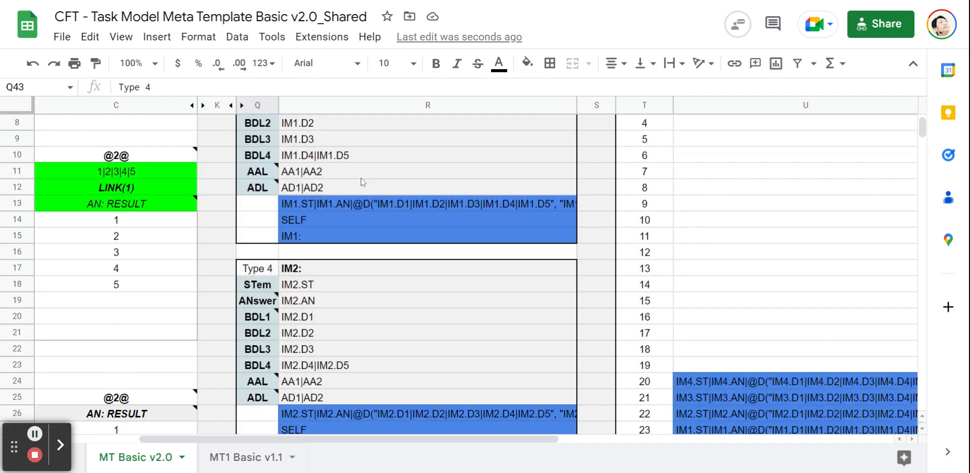
{"action": "scroll", "coordinate": [339, 183], "scroll_direction": "down", "scroll_amount": 3}
{"action": "scroll", "coordinate": [339, 182], "scroll_direction": "down", "scroll_amount": 10}
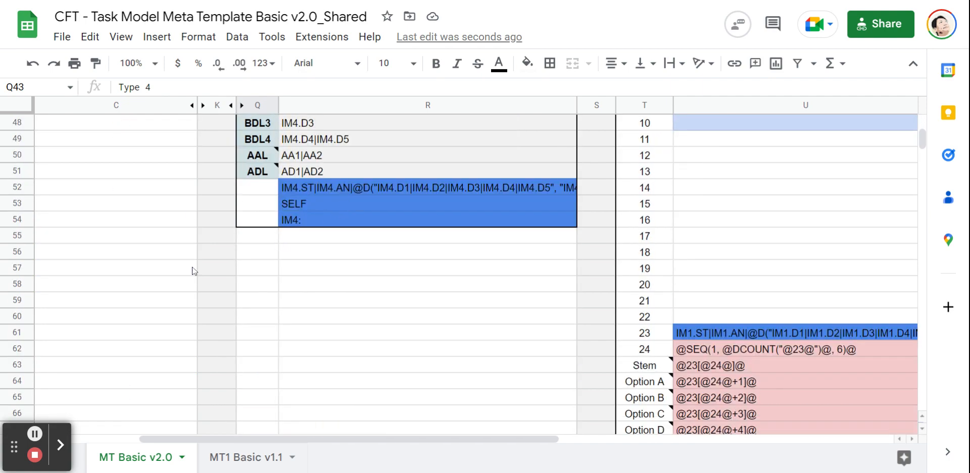
{"action": "scroll", "coordinate": [292, 231], "scroll_direction": "up", "scroll_amount": 2}
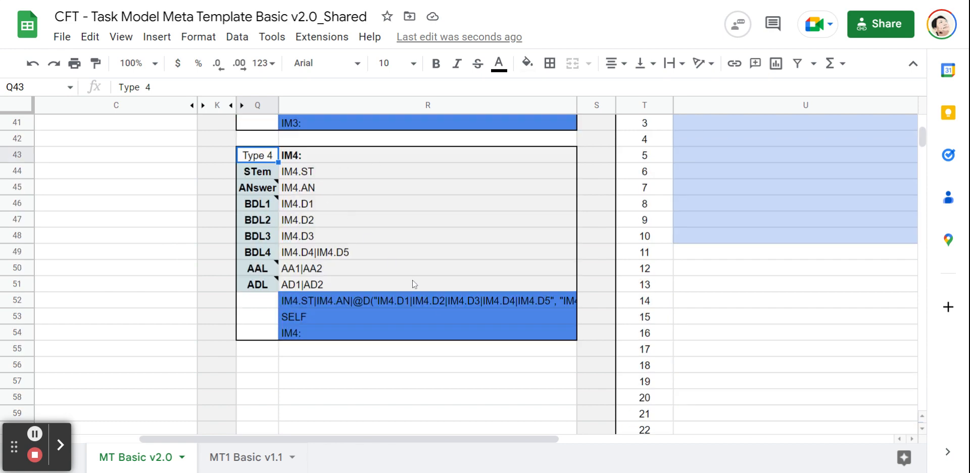
Copy the IM4 Type 4 block in Q43:R54 and paste the copy below it, starting at Q56.
{"action": "left_click", "coordinate": [455, 319]}
{"action": "left_click", "coordinate": [511, 334]}
{"action": "left_click", "coordinate": [276, 151], "text": "shift"}
{"action": "mouse_move", "coordinate": [276, 149]}
{"action": "left_mouse_down"}
{"action": "mouse_move", "coordinate": [260, 148]}
{"action": "mouse_move", "coordinate": [264, 154]}
{"action": "left_mouse_up"}
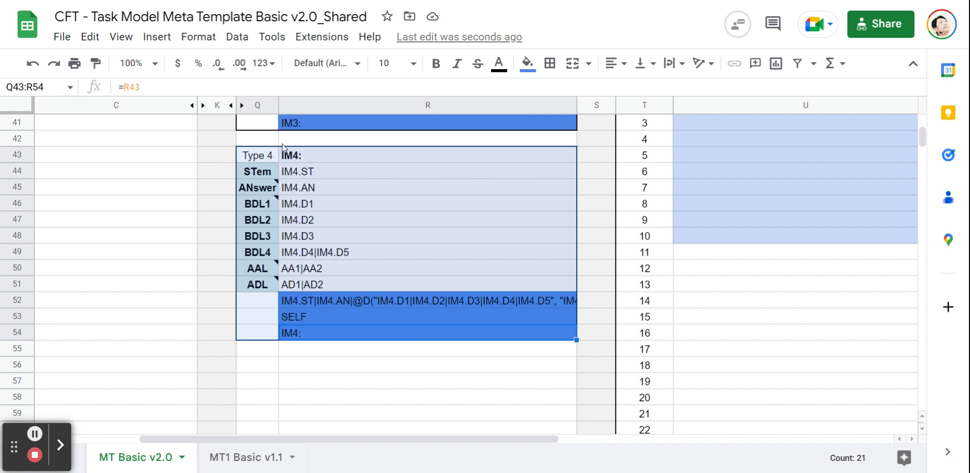
{"action": "key", "text": "ctrl+c"}
{"action": "scroll", "coordinate": [235, 297], "scroll_direction": "down", "scroll_amount": 2}
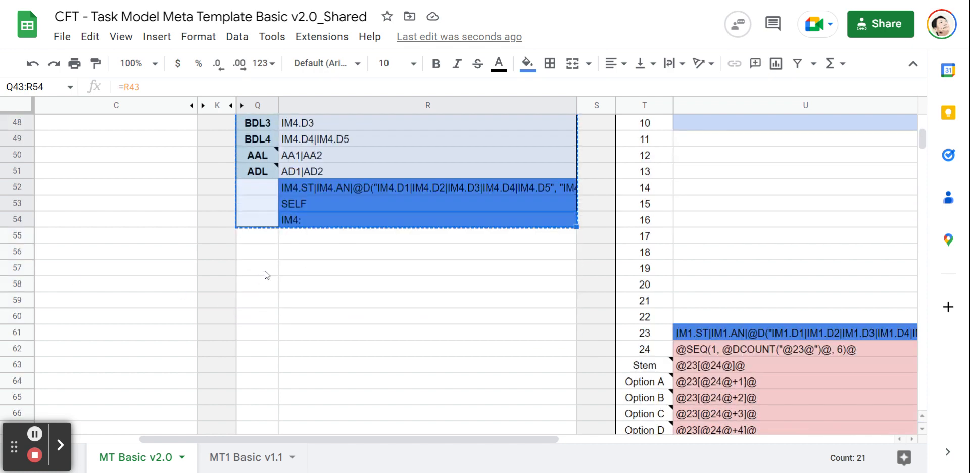
{"action": "left_click", "coordinate": [261, 255]}
{"action": "key", "text": "ctrl+v"}
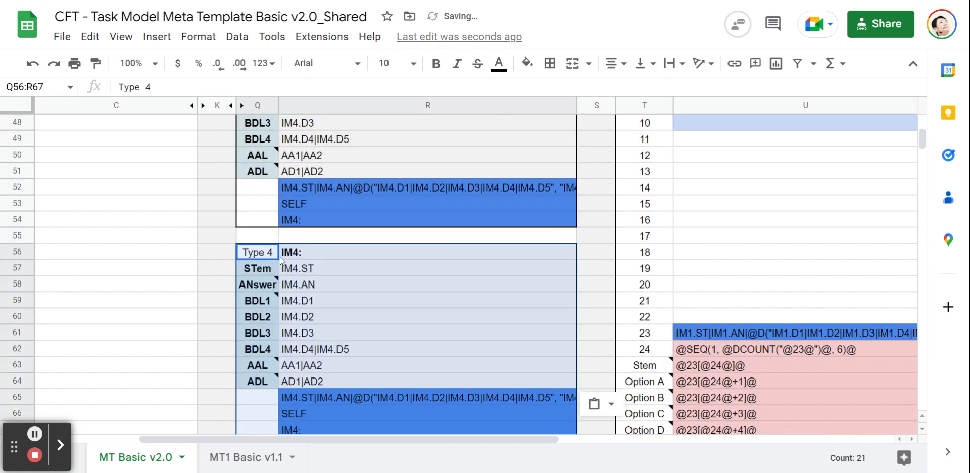
Rename the heading of the pasted item model block in R56 as "IM5:".
{"action": "double_click", "coordinate": [304, 251]}
{"action": "left_click_drag", "start_coordinate": [298, 252], "coordinate": [292, 252]}
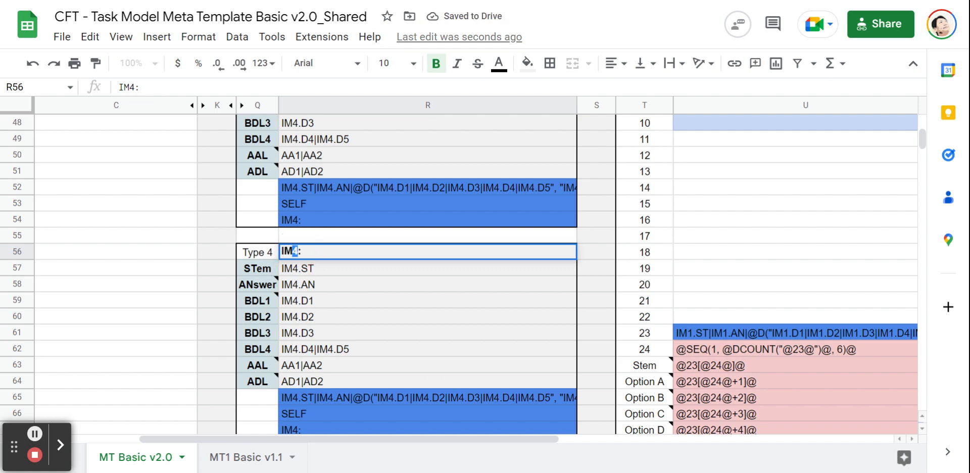
{"action": "type", "text": "5"}
{"action": "left_click", "coordinate": [267, 240]}
{"action": "scroll", "coordinate": [423, 296], "scroll_direction": "up", "scroll_amount": 8}
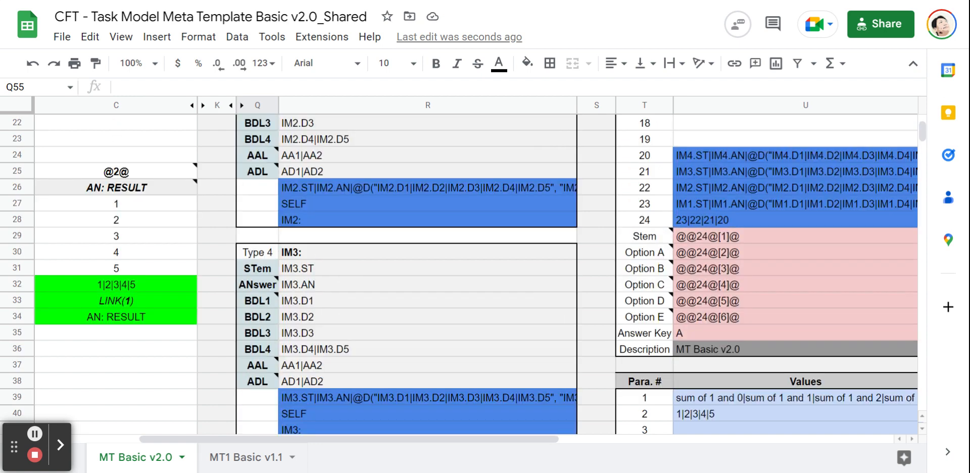
{"action": "scroll", "coordinate": [346, 321], "scroll_direction": "down", "scroll_amount": 6}
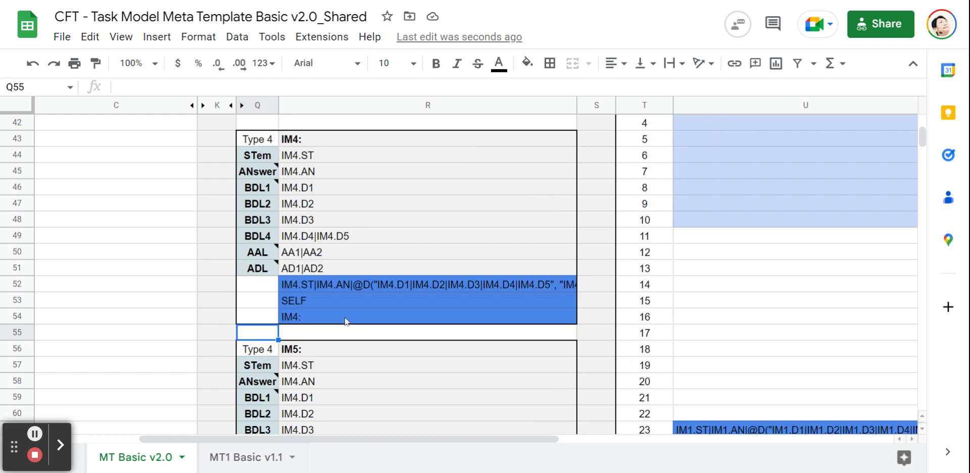
Undo the IM5 heading change and the pasting of the extra Type 4 block.
{"action": "scroll", "coordinate": [346, 320], "scroll_direction": "down", "scroll_amount": 2}
{"action": "key", "text": "ctrl+z"}
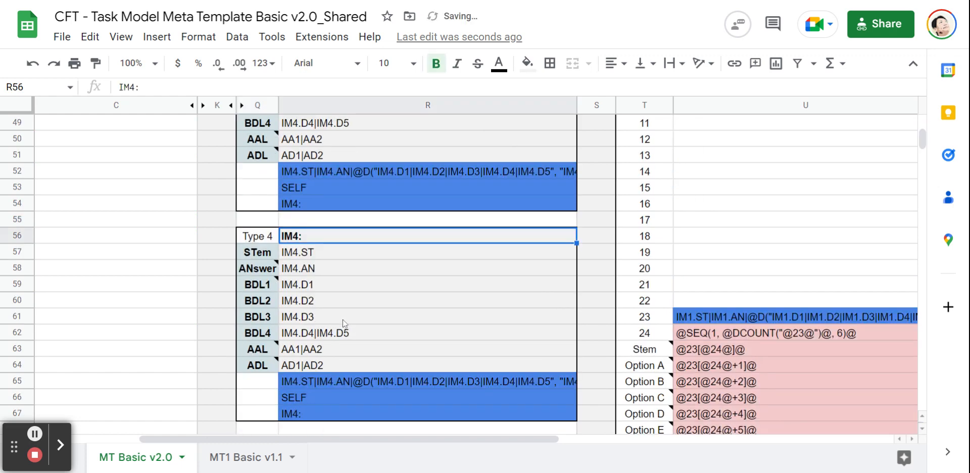
{"action": "key", "text": "ctrl+z"}
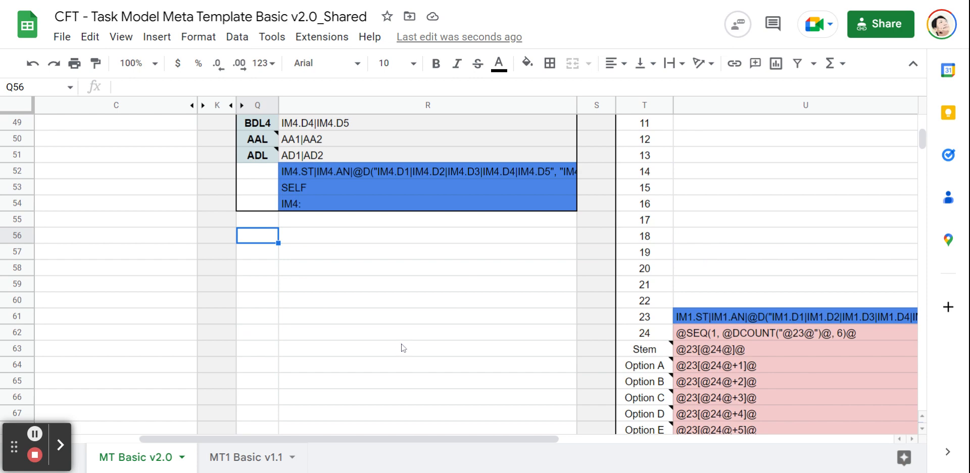
Review the item model blocks from IM4 back up to IM1, checking how each Type 4 block is laid out.
{"action": "scroll", "coordinate": [402, 348], "scroll_direction": "up", "scroll_amount": 5}
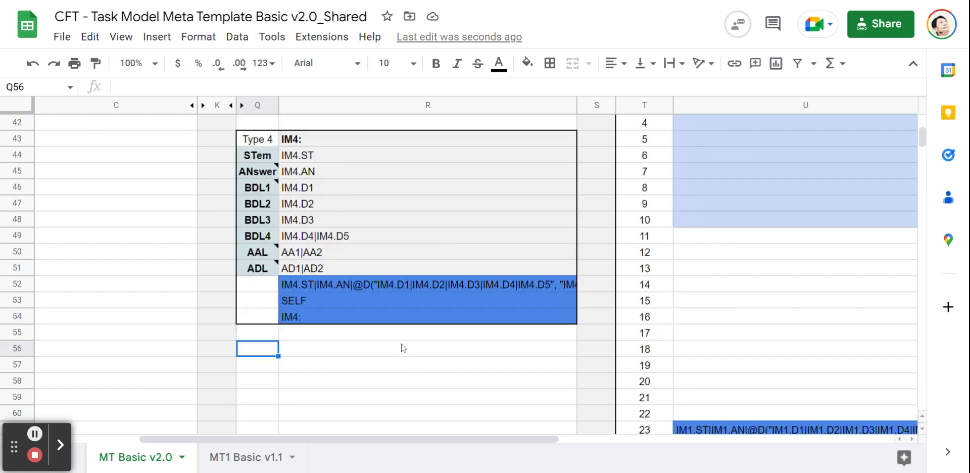
{"action": "left_click_drag", "start_coordinate": [257, 219], "coordinate": [360, 254]}
{"action": "left_click", "coordinate": [552, 385], "text": "shift"}
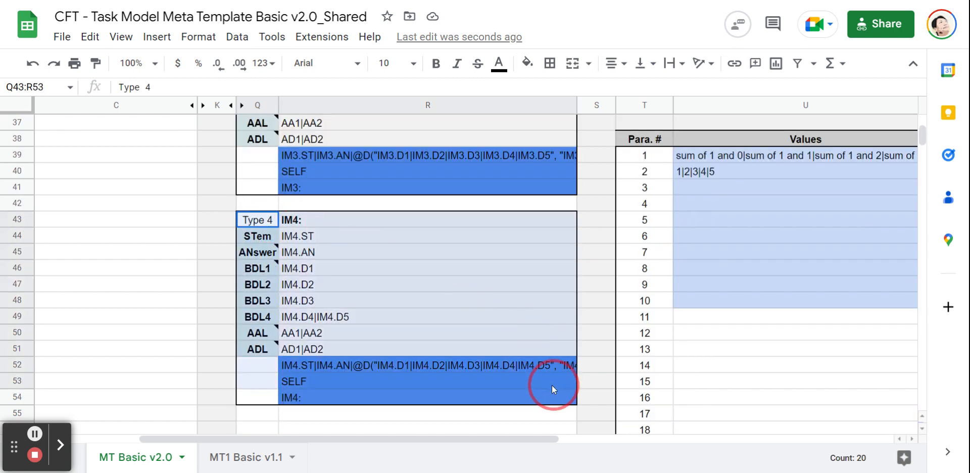
{"action": "scroll", "coordinate": [531, 377], "scroll_direction": "down", "scroll_amount": 2}
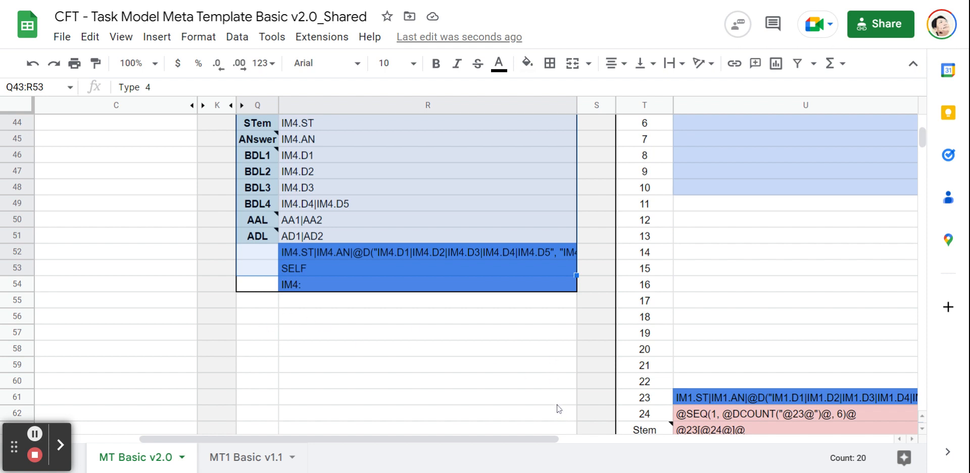
{"action": "left_click", "coordinate": [535, 387]}
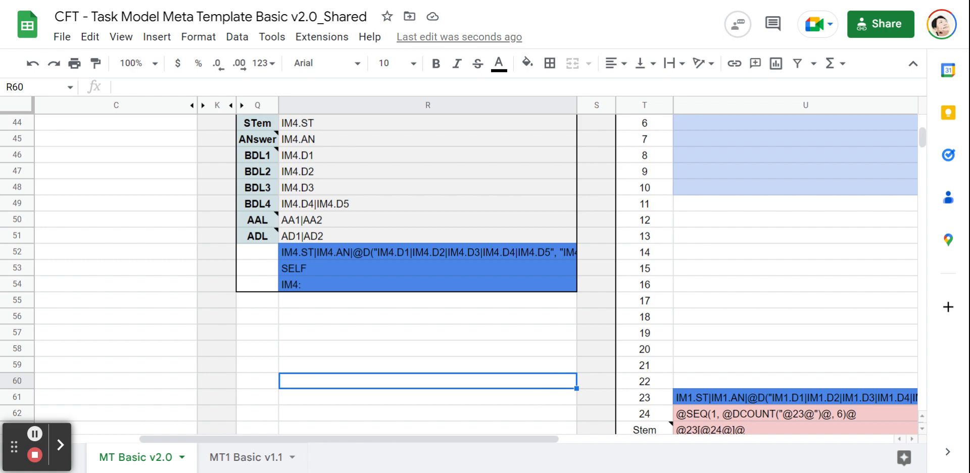
{"action": "scroll", "coordinate": [536, 392], "scroll_direction": "up", "scroll_amount": 3}
{"action": "scroll", "coordinate": [535, 392], "scroll_direction": "up", "scroll_amount": 10}
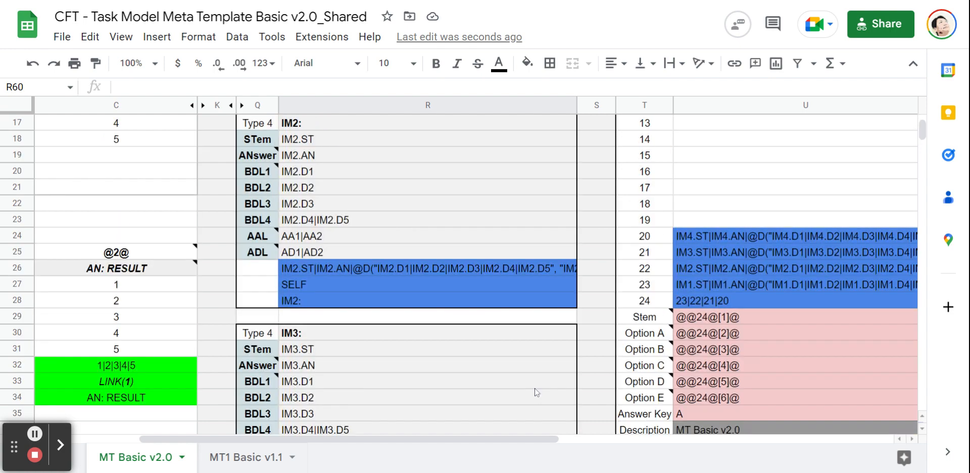
{"action": "scroll", "coordinate": [536, 392], "scroll_direction": "up", "scroll_amount": 1}
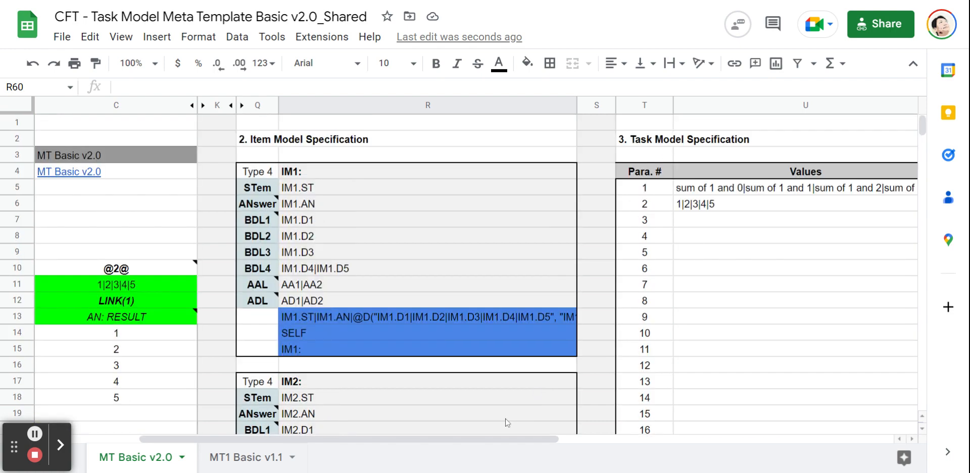
Copy the IM4 Type 4 block in Q43:R54 and paste the copy below it, starting at Q56.
{"action": "left_click_drag", "start_coordinate": [484, 438], "coordinate": [505, 438]}
{"action": "scroll", "coordinate": [453, 379], "scroll_direction": "down", "scroll_amount": 12}
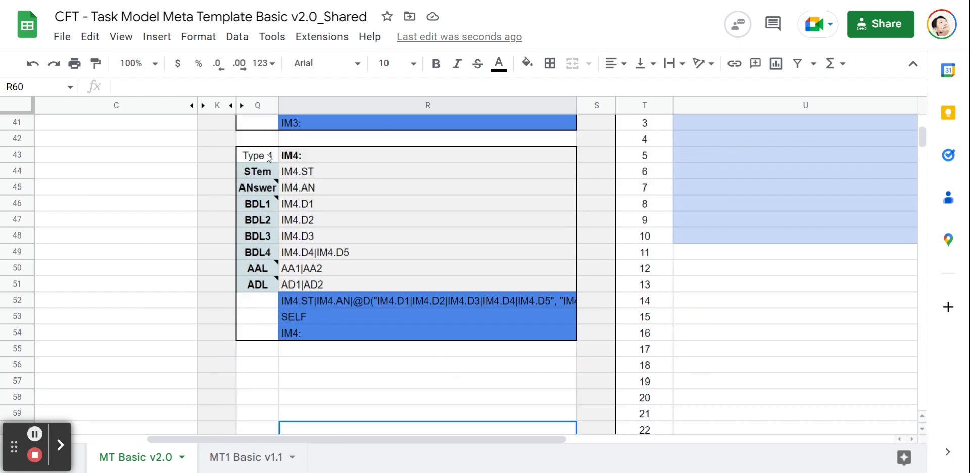
{"action": "left_click_drag", "start_coordinate": [269, 158], "coordinate": [517, 337]}
{"action": "key", "text": "ctrl+c"}
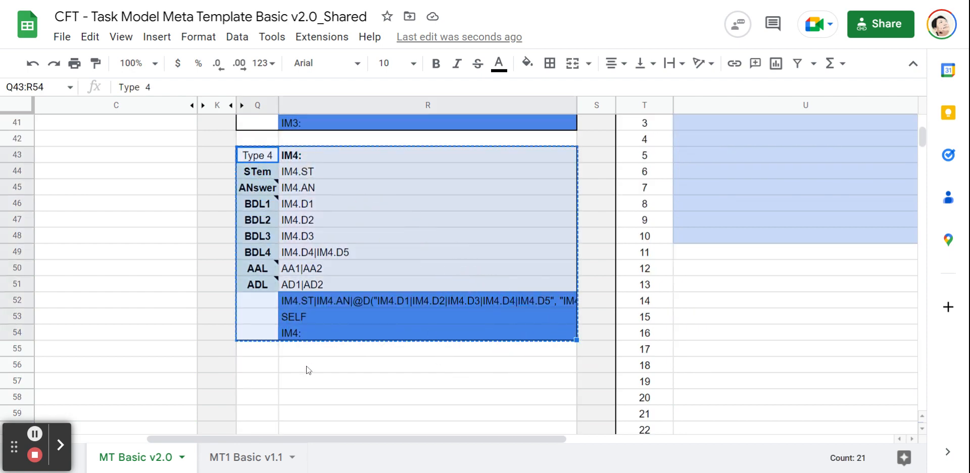
{"action": "scroll", "coordinate": [308, 368], "scroll_direction": "down", "scroll_amount": 1}
{"action": "left_click", "coordinate": [266, 338]}
{"action": "key", "text": "ctrl+v"}
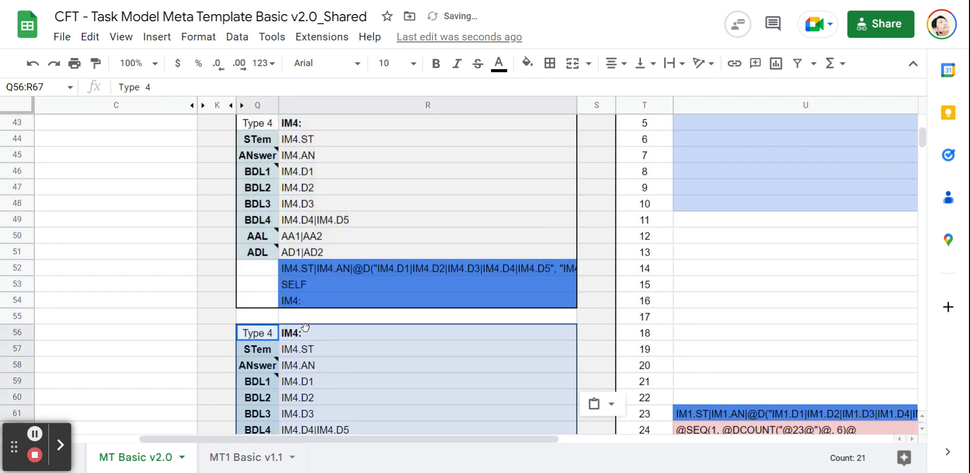
Enter =TRANSPOSE(R65:R67) in U23, the parameter 19 row, to pull in the pasted block's output cells.
{"action": "scroll", "coordinate": [705, 323], "scroll_direction": "up", "scroll_amount": 7}
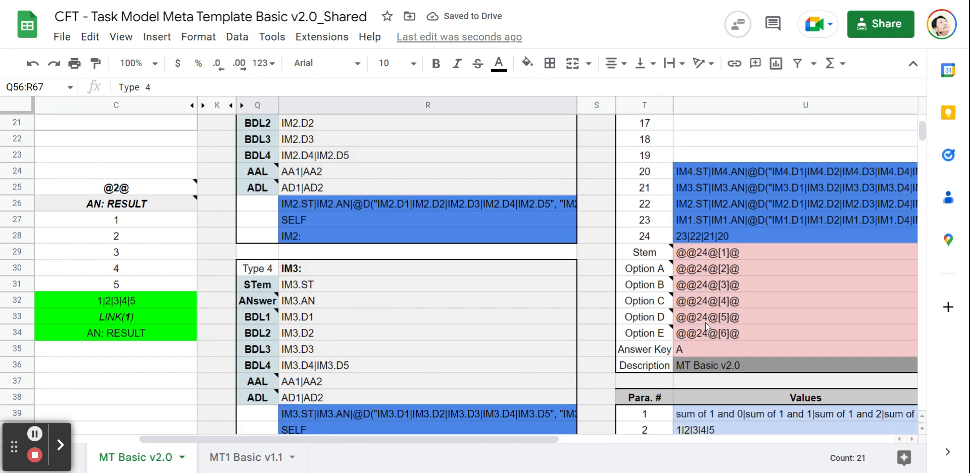
{"action": "scroll", "coordinate": [705, 323], "scroll_direction": "up", "scroll_amount": 1}
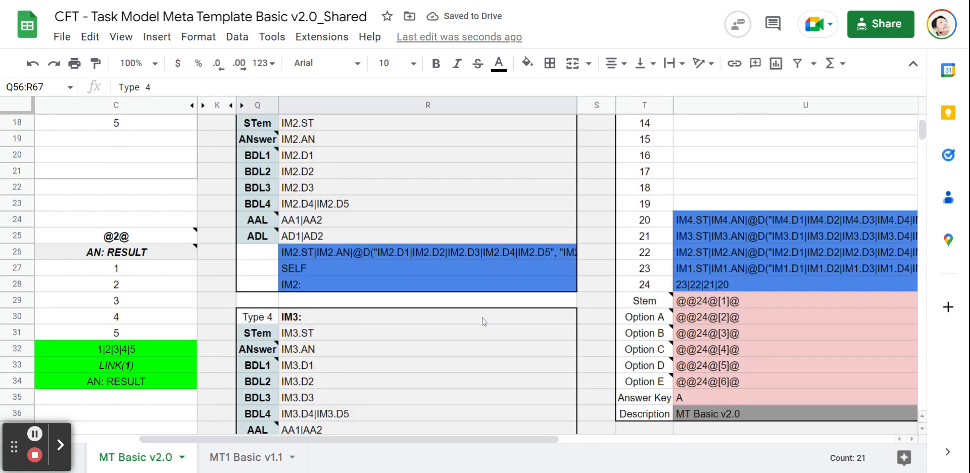
{"action": "scroll", "coordinate": [482, 320], "scroll_direction": "down", "scroll_amount": 12}
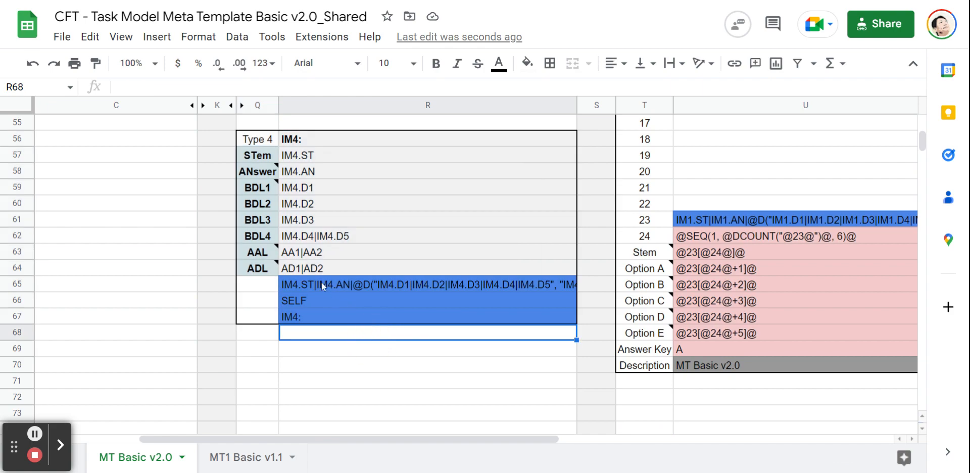
{"action": "left_click_drag", "start_coordinate": [321, 283], "coordinate": [369, 319]}
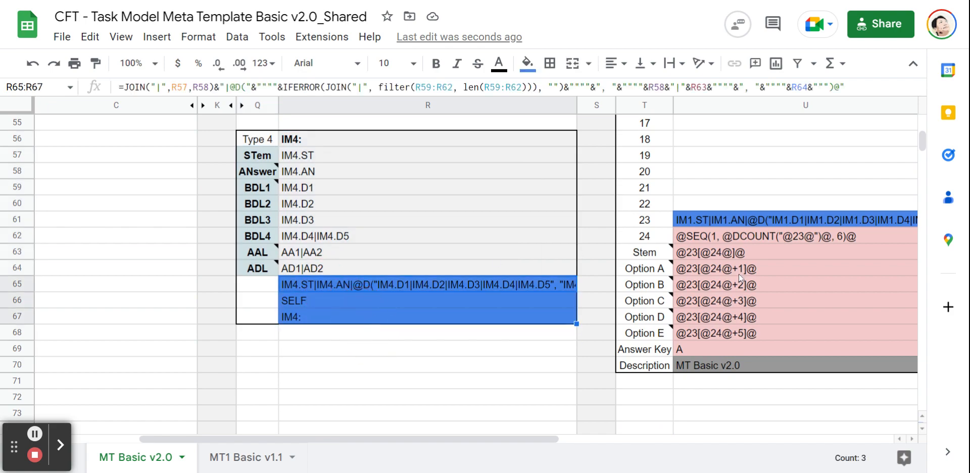
{"action": "scroll", "coordinate": [739, 273], "scroll_direction": "up", "scroll_amount": 12}
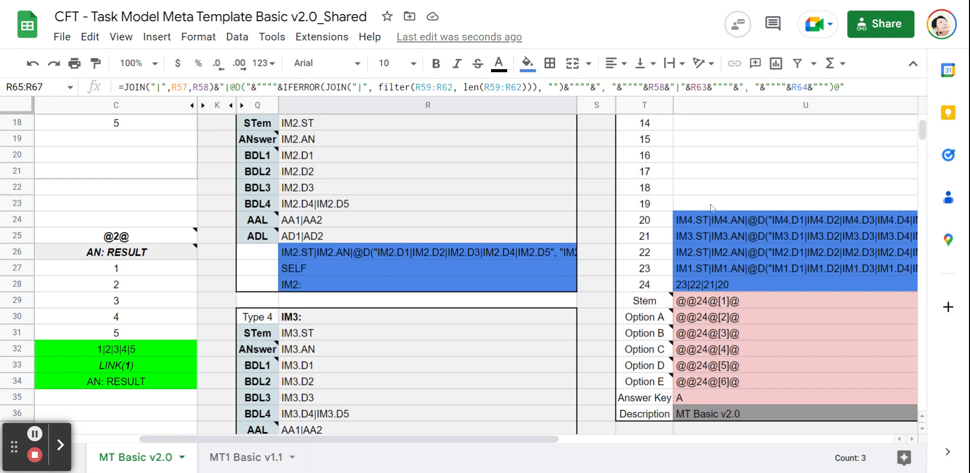
{"action": "left_click", "coordinate": [711, 207]}
{"action": "type", "text": "=TR"}
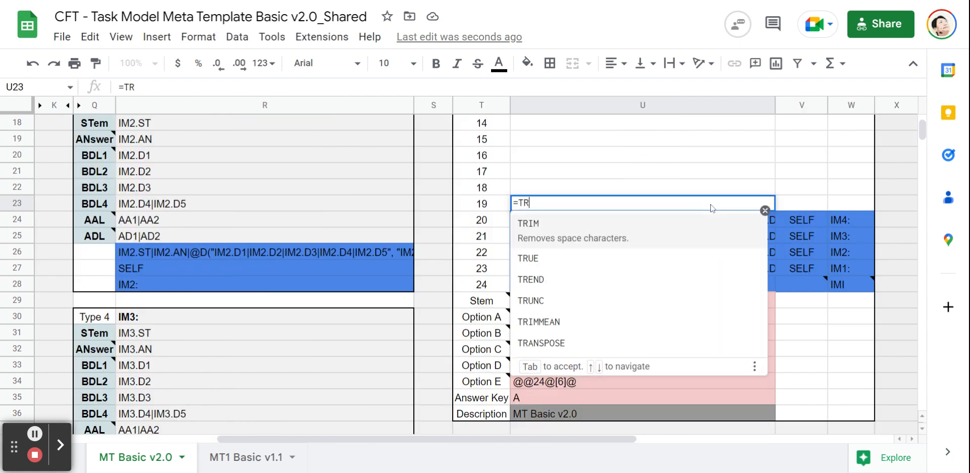
{"action": "type", "text": "ANSPOSE("}
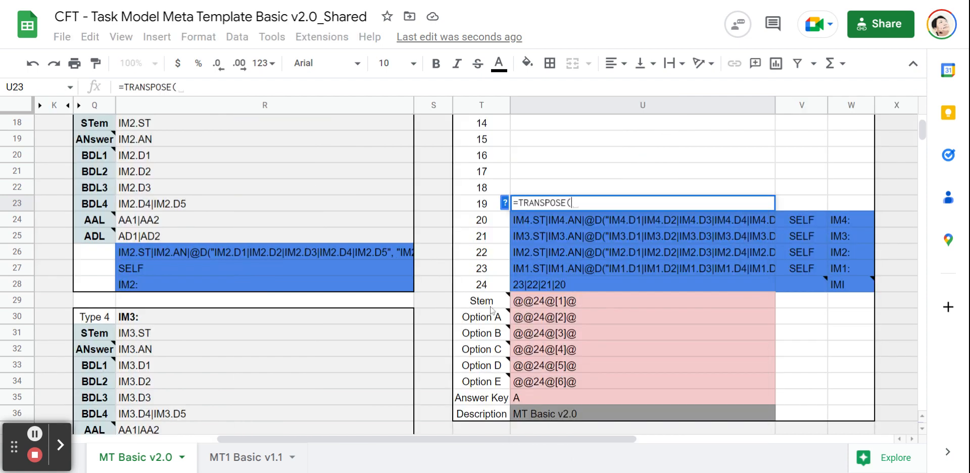
{"action": "scroll", "coordinate": [248, 332], "scroll_direction": "down", "scroll_amount": 10}
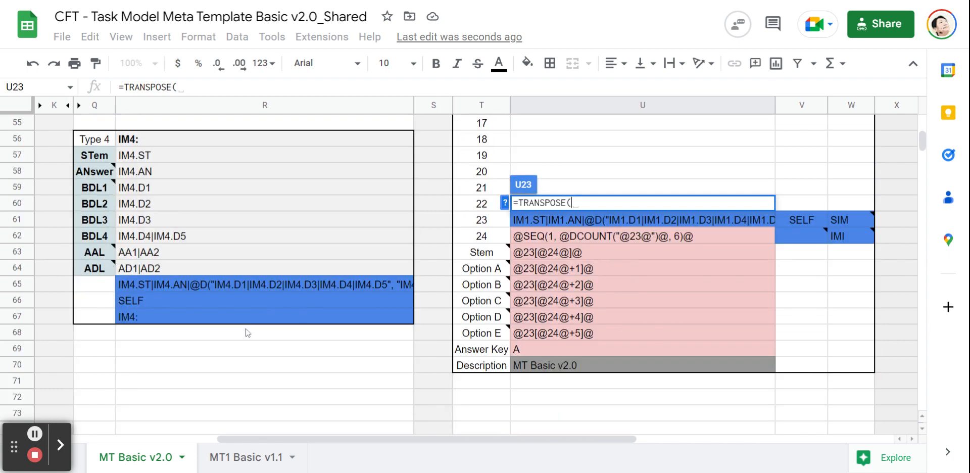
{"action": "scroll", "coordinate": [247, 332], "scroll_direction": "down", "scroll_amount": 1}
{"action": "left_click_drag", "start_coordinate": [182, 238], "coordinate": [184, 267]}
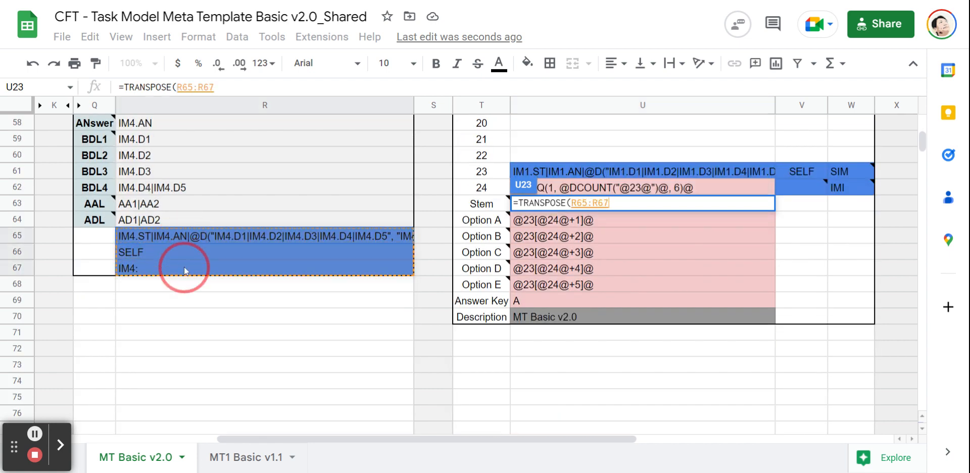
{"action": "left_click", "coordinate": [232, 86]}
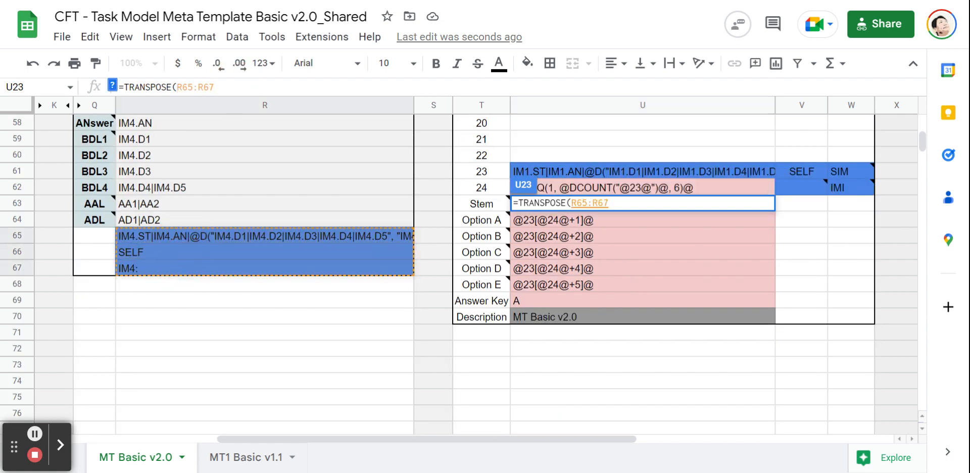
{"action": "key", "text": "Return"}
{"action": "scroll", "coordinate": [585, 215], "scroll_direction": "up", "scroll_amount": 2}
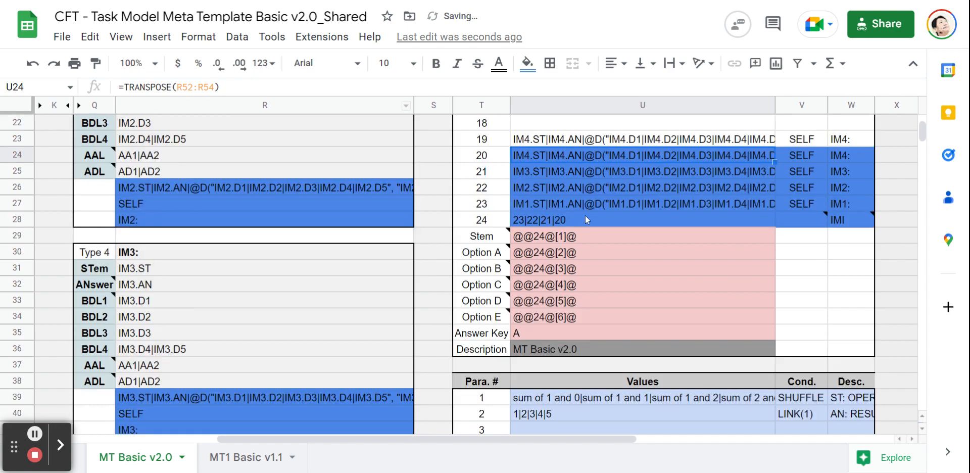
{"action": "left_click", "coordinate": [574, 189]}
{"action": "left_click", "coordinate": [836, 188], "text": "shift"}
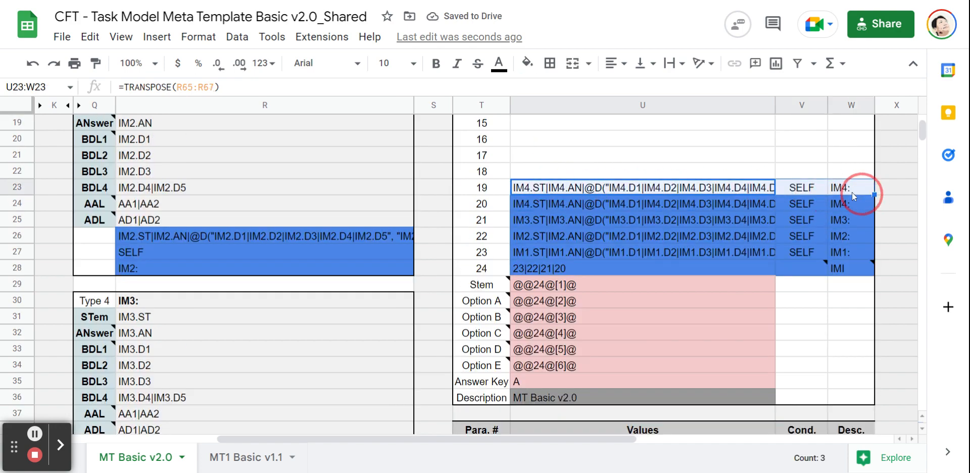
Rename the heading of the pasted Type 4 block in R56 as "IM5:".
{"action": "scroll", "coordinate": [152, 326], "scroll_direction": "down", "scroll_amount": 5}
{"action": "scroll", "coordinate": [151, 322], "scroll_direction": "down", "scroll_amount": 4}
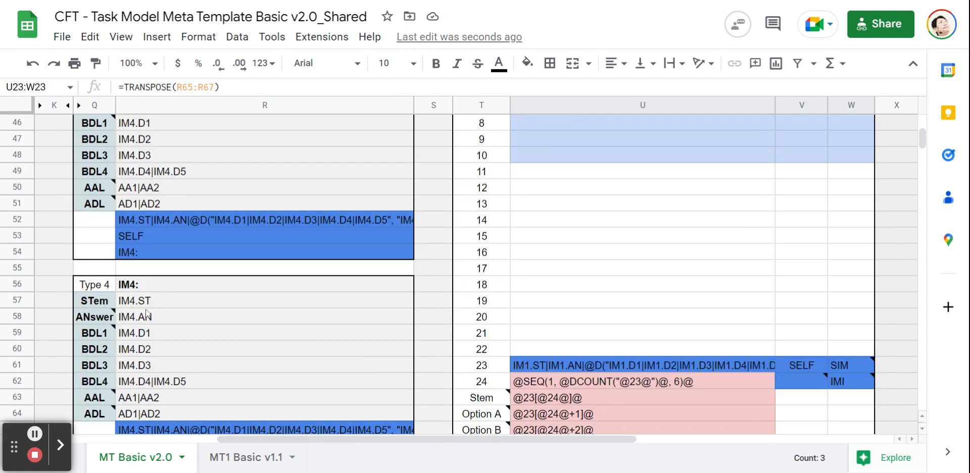
{"action": "double_click", "coordinate": [136, 285]}
{"action": "left_click_drag", "start_coordinate": [130, 286], "coordinate": [134, 286]}
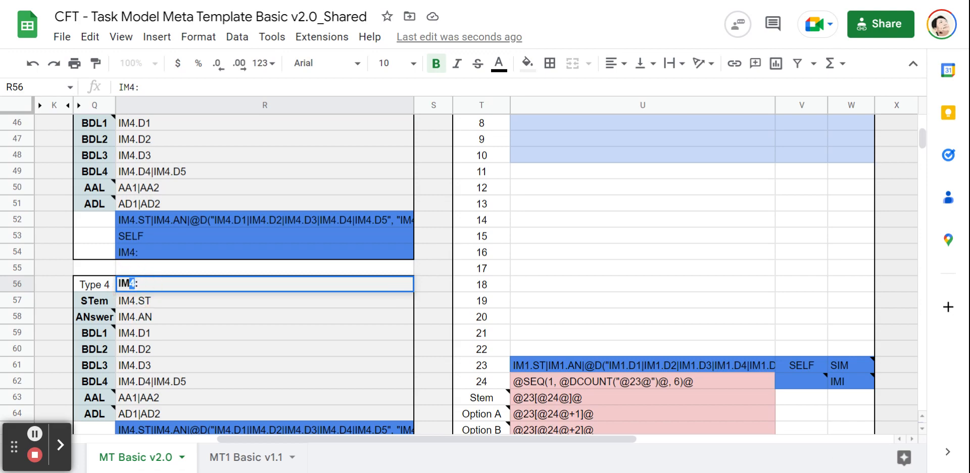
{"action": "type", "text": "5"}
{"action": "key", "text": "Return"}
{"action": "scroll", "coordinate": [201, 329], "scroll_direction": "down", "scroll_amount": 2}
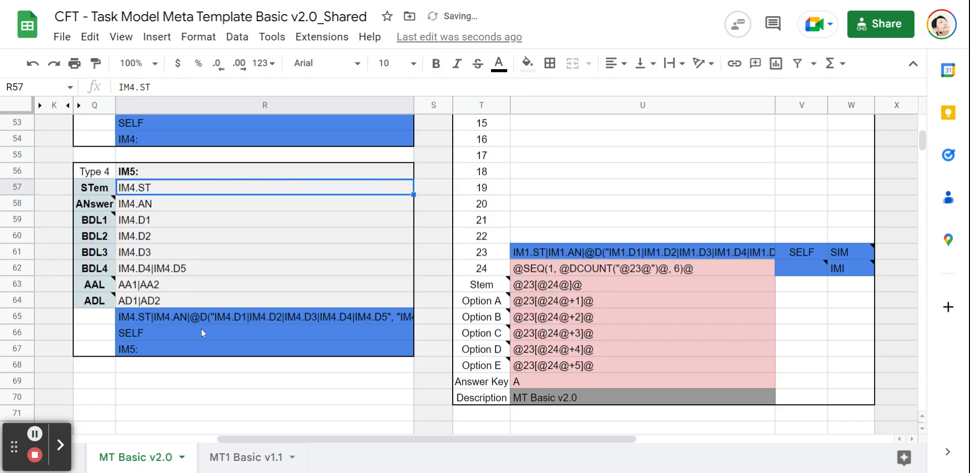
Append a copy of the last condition, & IF(U24<>"","|20",""), to the end of the formula in U28.
{"action": "scroll", "coordinate": [200, 328], "scroll_direction": "up", "scroll_amount": 2}
{"action": "scroll", "coordinate": [654, 236], "scroll_direction": "up", "scroll_amount": 9}
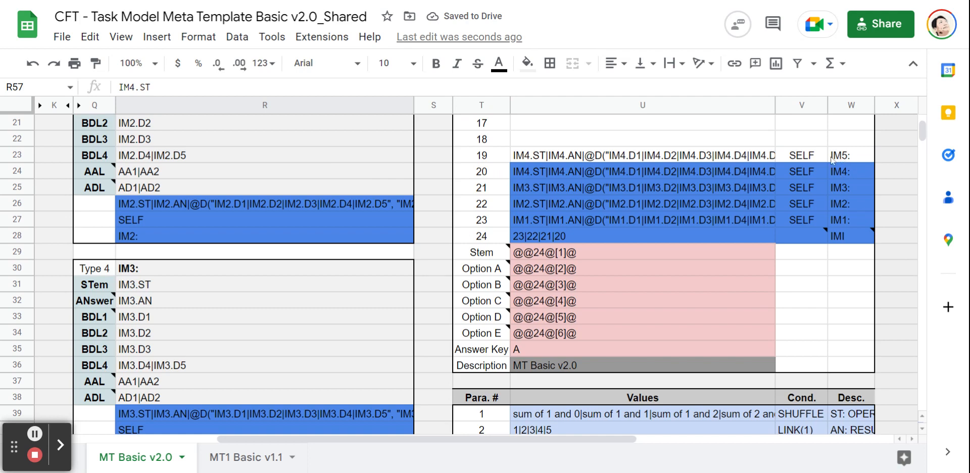
{"action": "scroll", "coordinate": [677, 222], "scroll_direction": "up", "scroll_amount": 2}
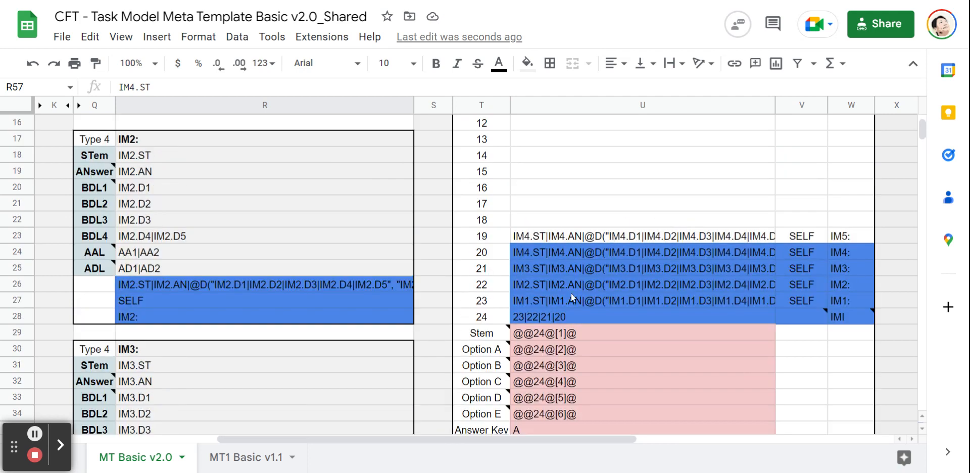
{"action": "left_click", "coordinate": [585, 317]}
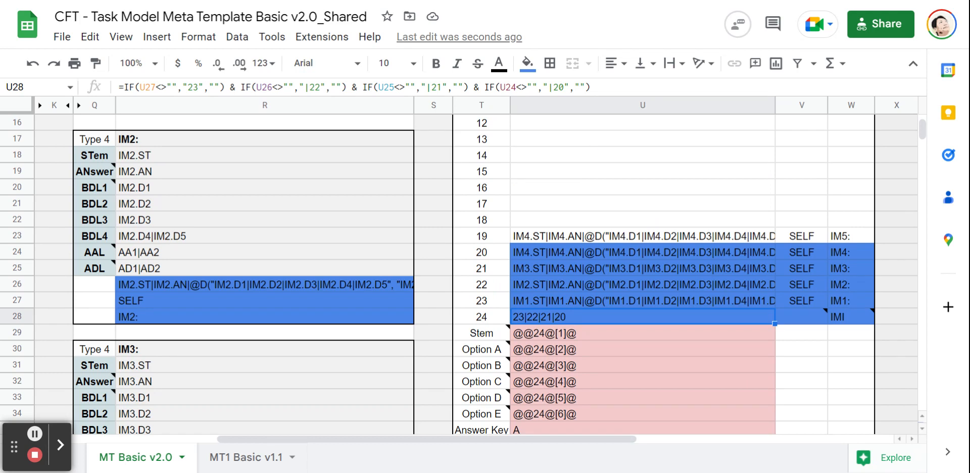
{"action": "left_click", "coordinate": [665, 237]}
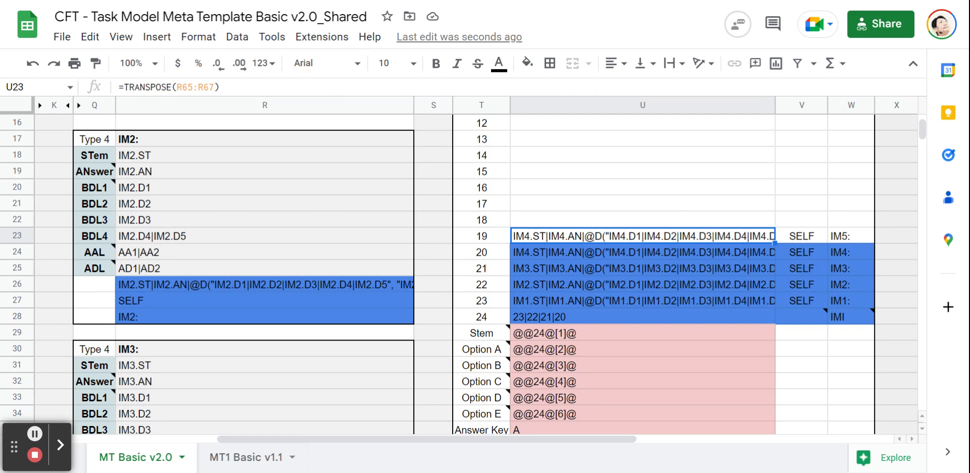
{"action": "left_click", "coordinate": [548, 320]}
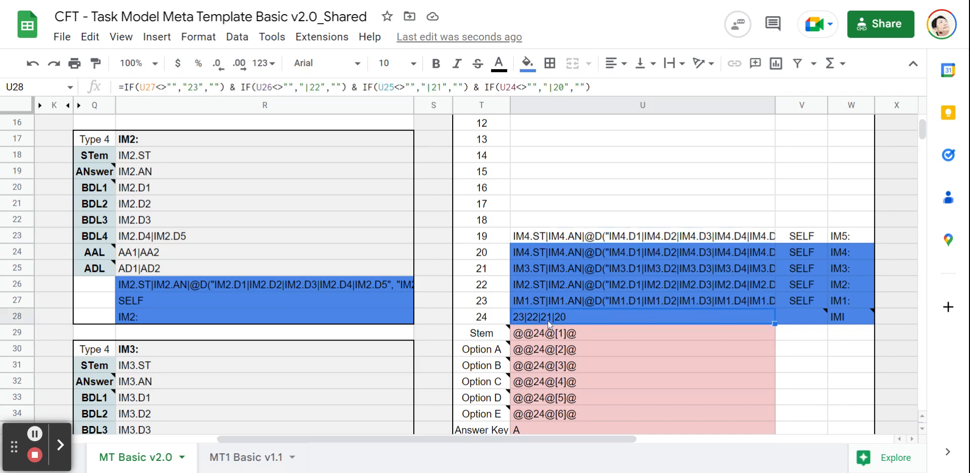
{"action": "left_click_drag", "start_coordinate": [590, 87], "coordinate": [469, 87]}
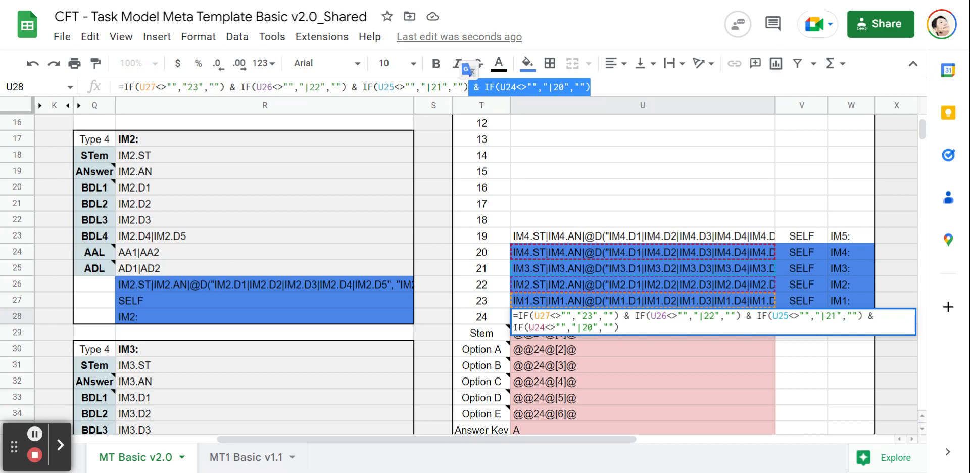
{"action": "key", "text": "ctrl+c"}
{"action": "left_click", "coordinate": [613, 86]}
{"action": "key", "text": "ctrl+v"}
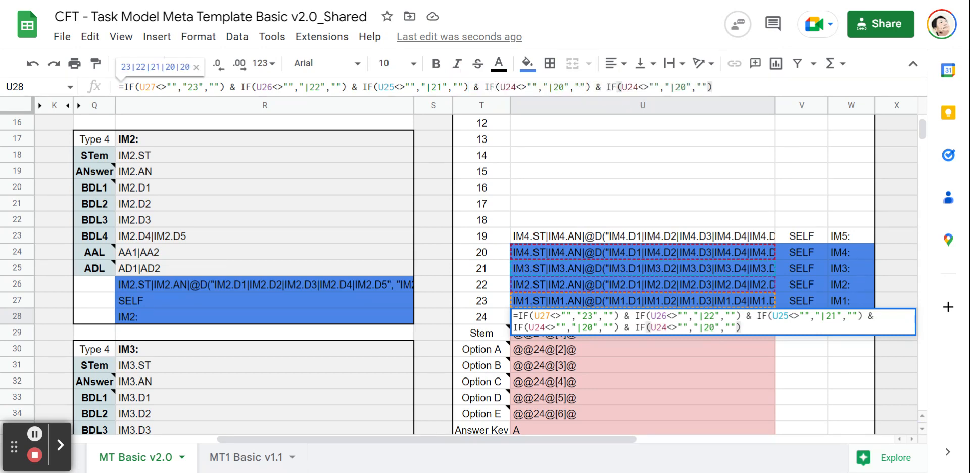
Change the appended condition in U28 so that it tests U26 and returns "|19".
{"action": "left_click_drag", "start_coordinate": [633, 86], "coordinate": [638, 87]}
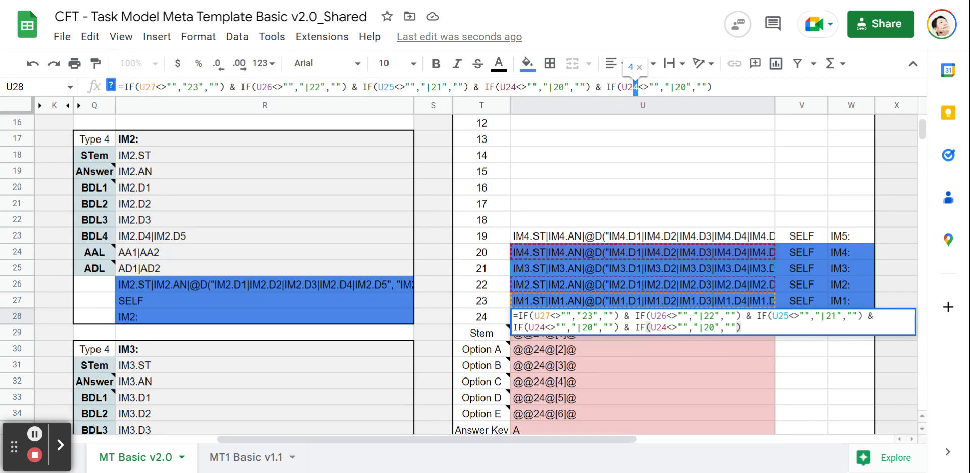
{"action": "type", "text": "6"}
{"action": "left_click_drag", "start_coordinate": [686, 87], "coordinate": [676, 87]}
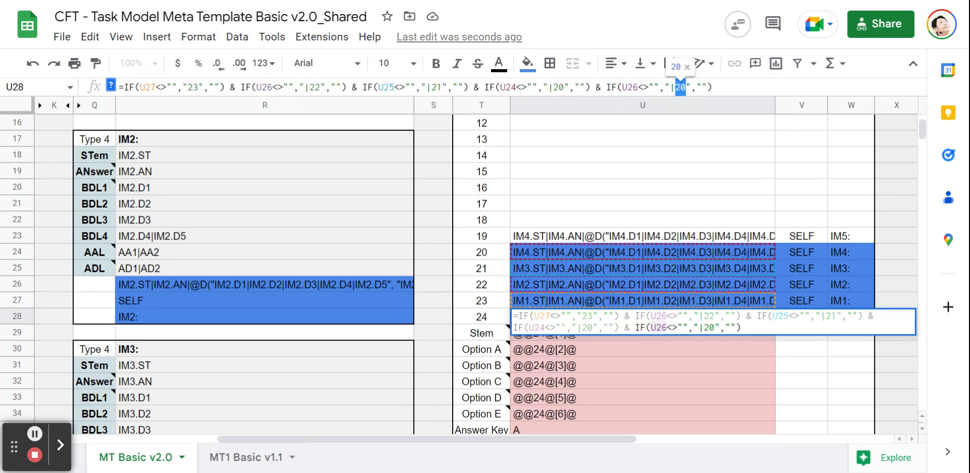
{"action": "type", "text": "19"}
{"action": "key", "text": "Return"}
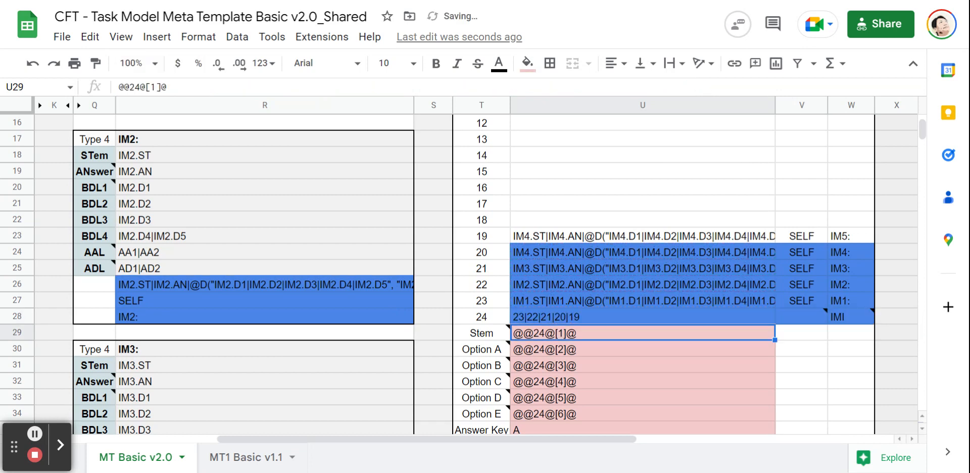
Check the updated formula in U28, and clear the TRANSPOSE formula from U23 in the parameter 19 row.
{"action": "left_click", "coordinate": [585, 319]}
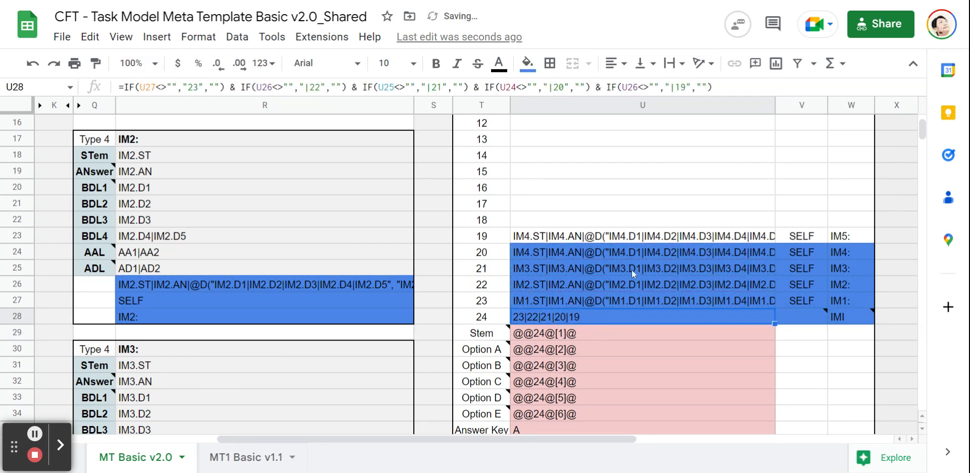
{"action": "left_click", "coordinate": [679, 237]}
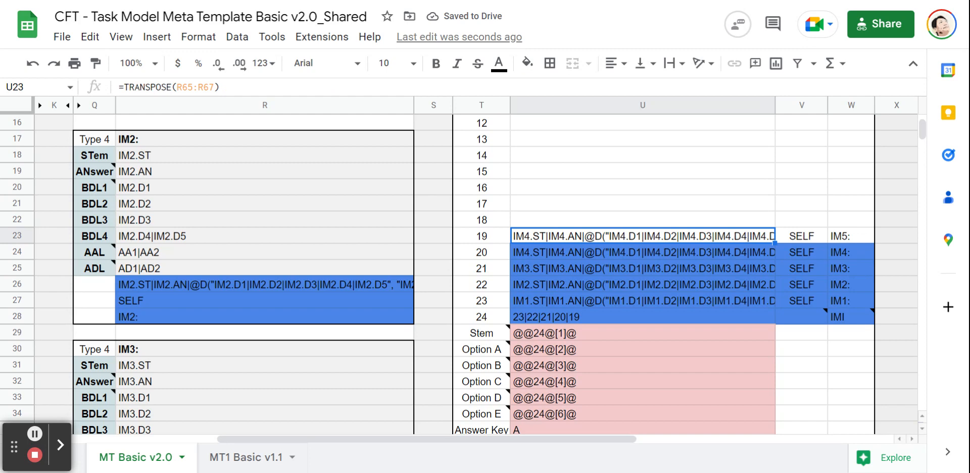
{"action": "key", "text": "Delete"}
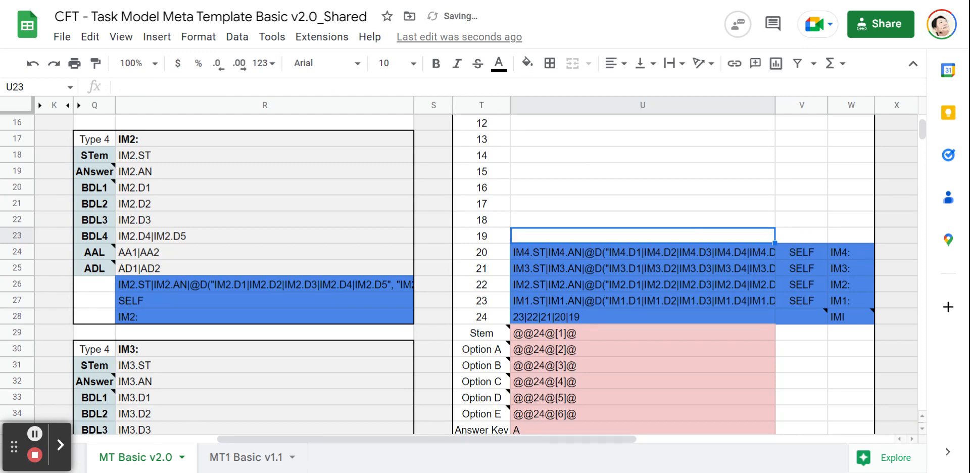
{"action": "key", "text": "Return"}
{"action": "key", "text": "Return"}
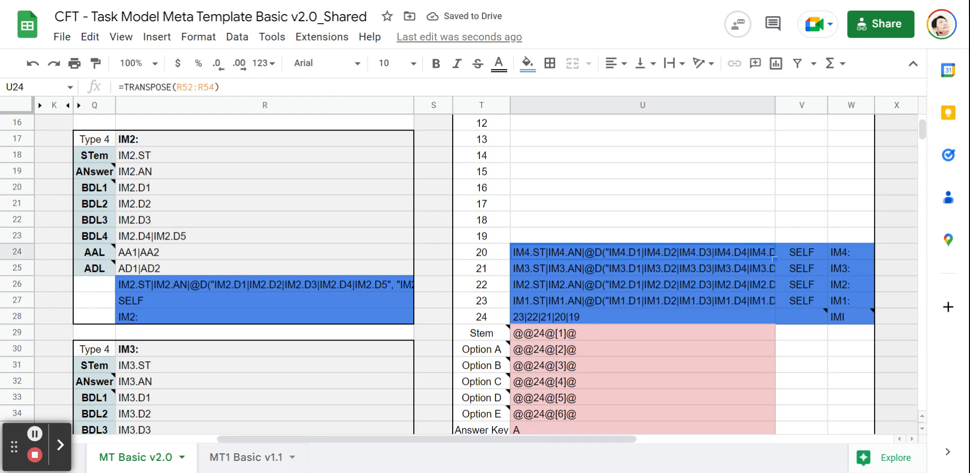
Correct the cell reference in the last condition of U28's formula so that it tests the parameter 19 row.
{"action": "left_click", "coordinate": [585, 317]}
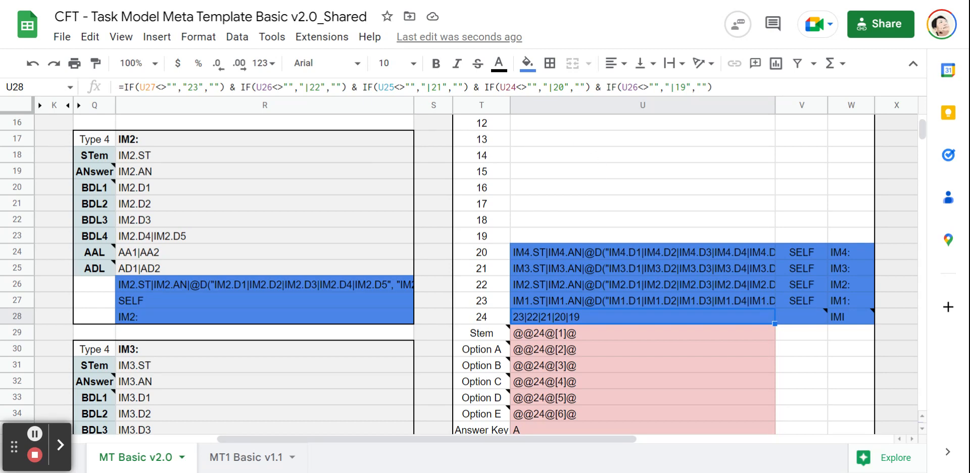
{"action": "left_click", "coordinate": [638, 87]}
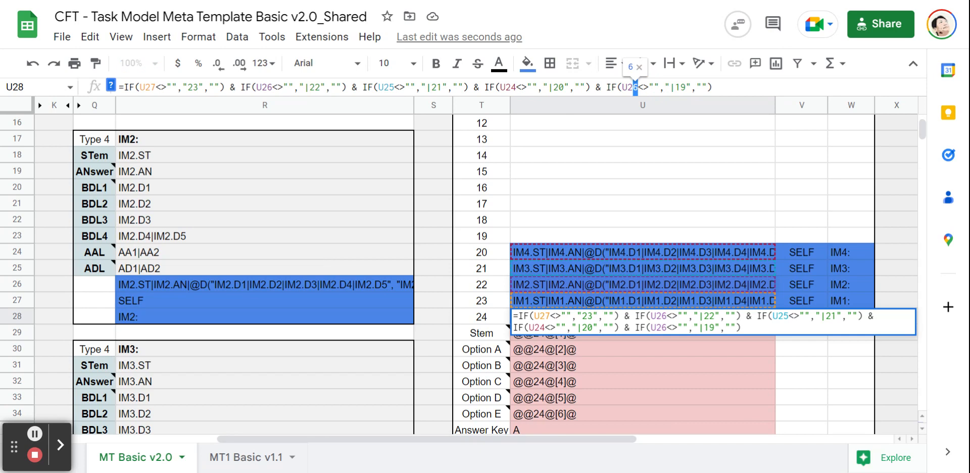
{"action": "key", "text": "Return"}
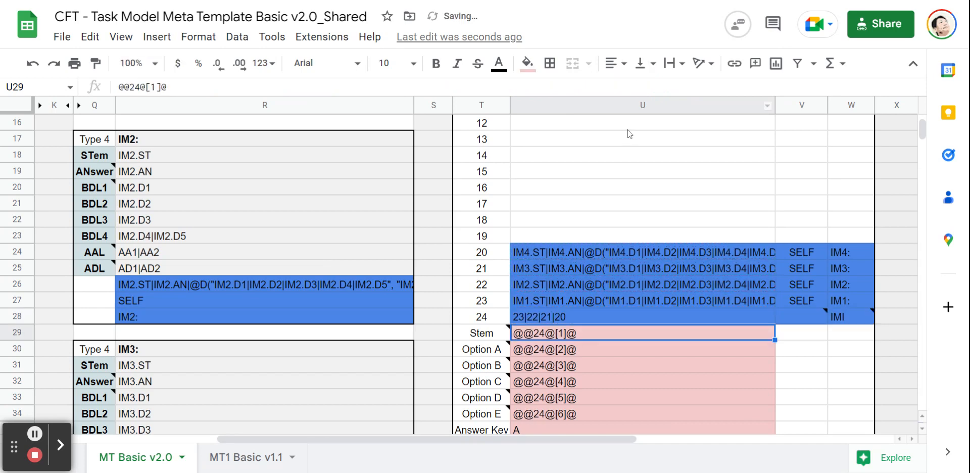
Review the conditions and cell references in the parameter 24 formula in U28.
{"action": "left_click", "coordinate": [605, 317]}
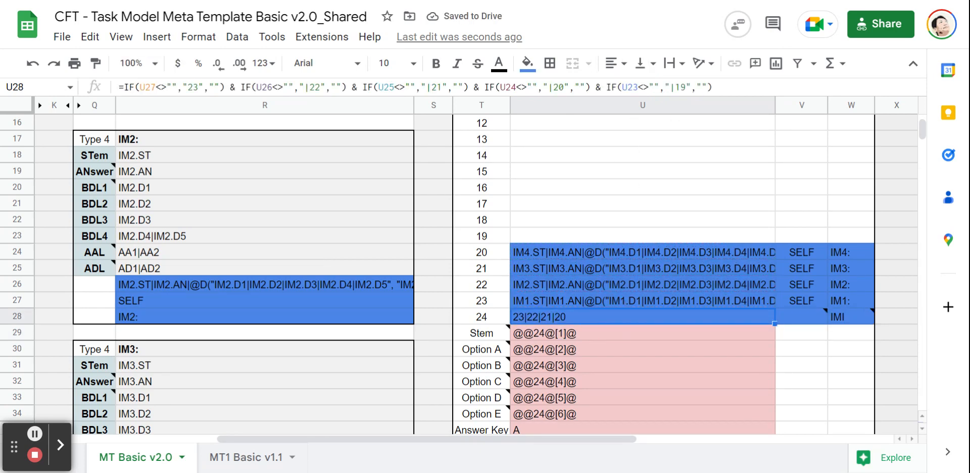
{"action": "left_click", "coordinate": [714, 87]}
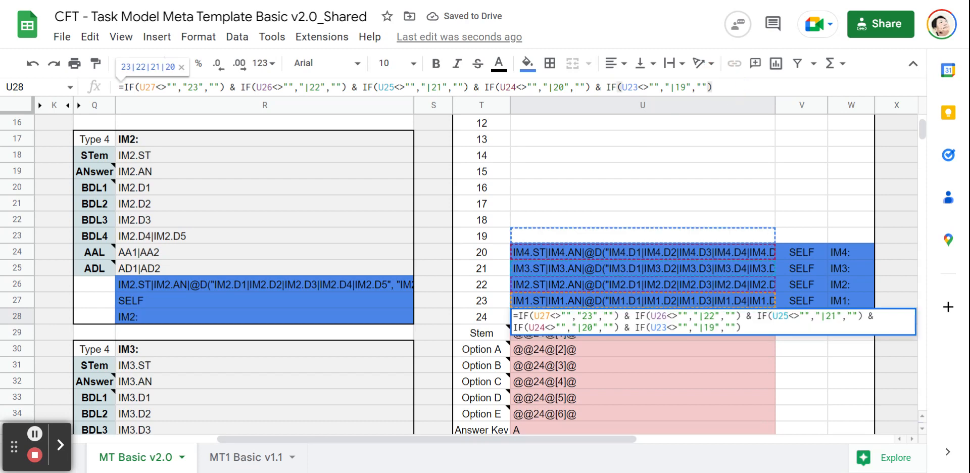
{"action": "left_click", "coordinate": [616, 172]}
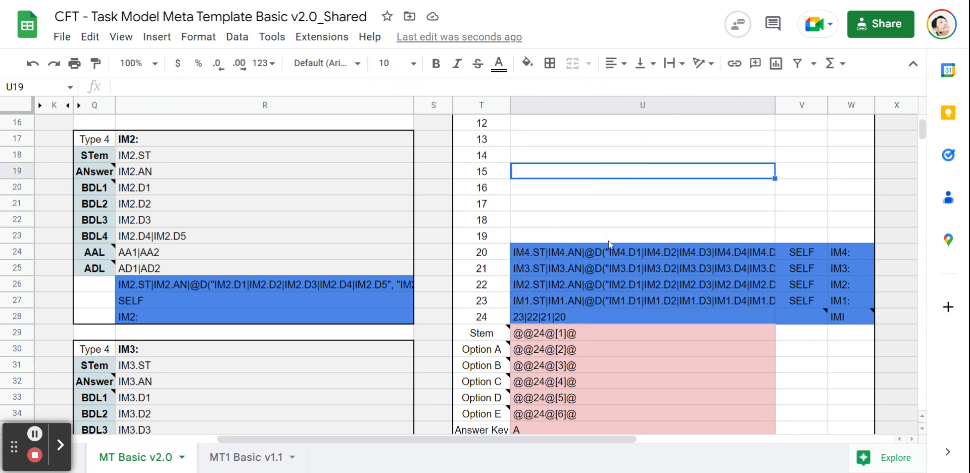
Clear the TRANSPOSE formulas from U24 through U27 in the parameter 20 to 23 rows.
{"action": "left_click", "coordinate": [633, 253]}
{"action": "key", "text": "Delete"}
{"action": "key", "text": "Down"}
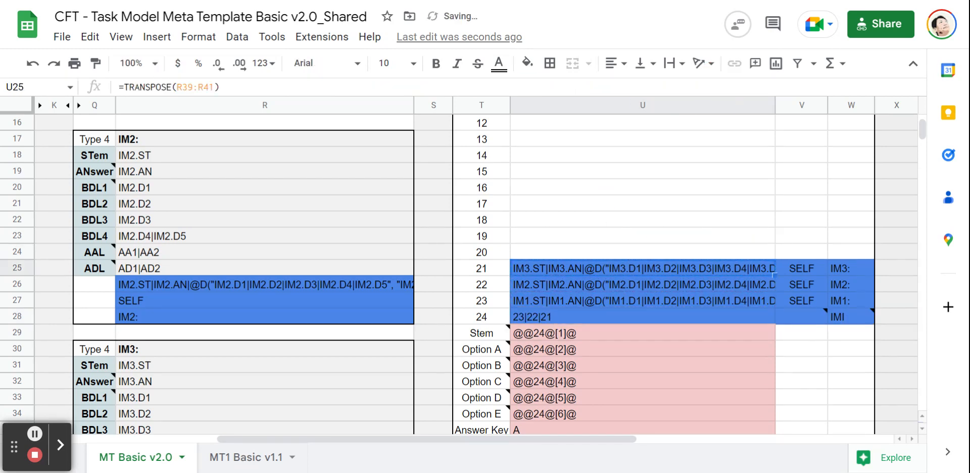
{"action": "key", "text": "Delete"}
{"action": "key", "text": "Down"}
{"action": "key", "text": "Delete"}
{"action": "key", "text": "Down"}
{"action": "key", "text": "Delete"}
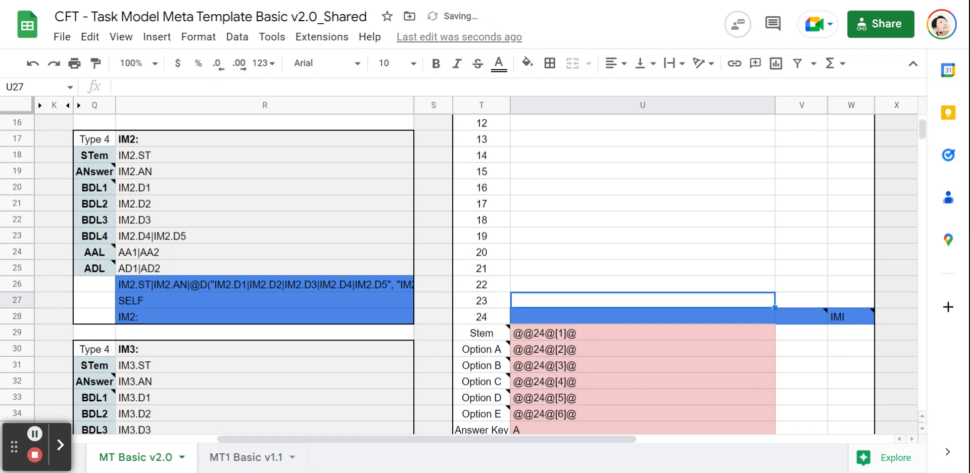
Undo the deletions of the TRANSPOSE formulas in U24 through U27.
{"action": "key", "text": "ctrl+z"}
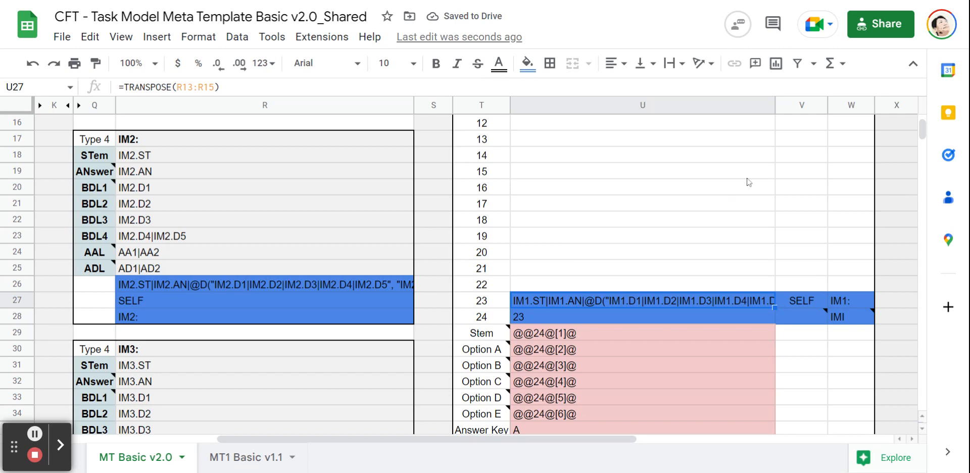
{"action": "key", "text": "ctrl+z"}
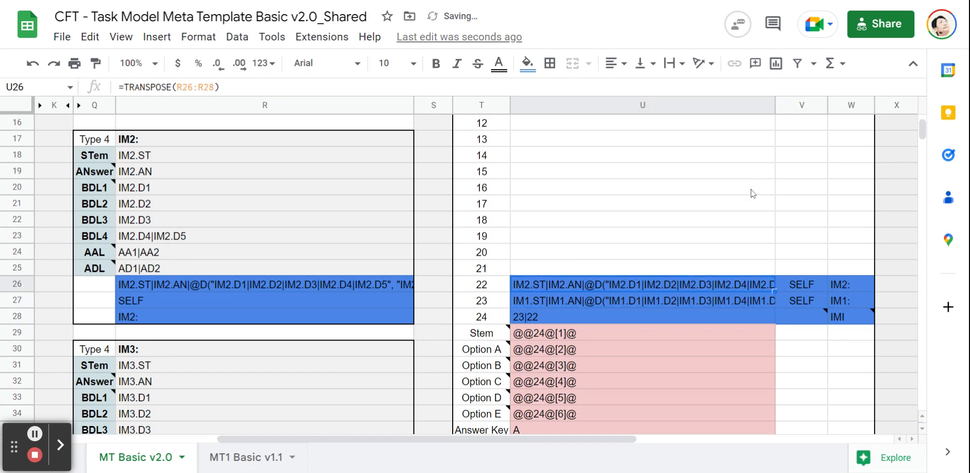
{"action": "key", "text": "ctrl+z"}
{"action": "key", "text": "ctrl+z"}
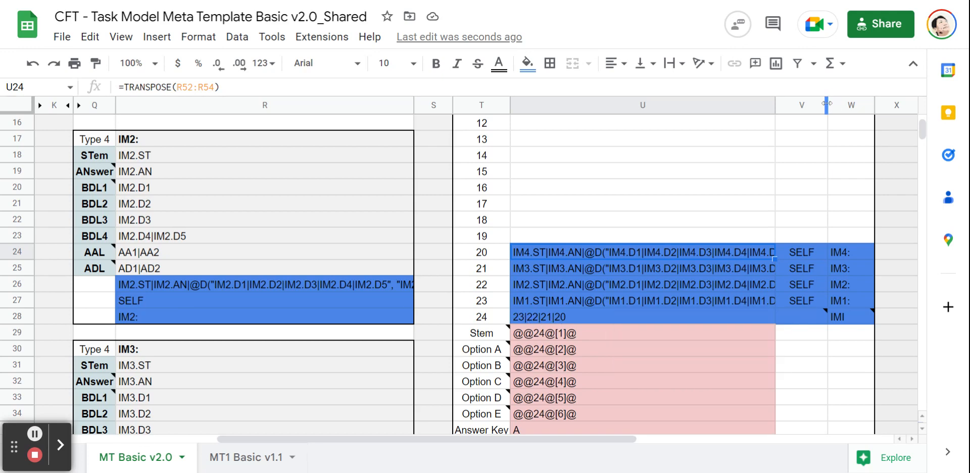
{"action": "left_click_drag", "start_coordinate": [828, 101], "coordinate": [855, 97]}
{"action": "left_click", "coordinate": [829, 314]}
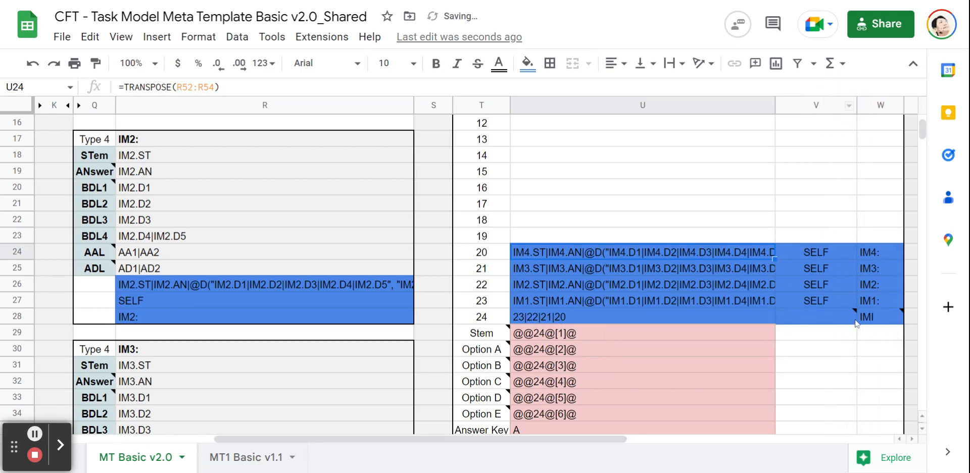
{"action": "left_click_drag", "start_coordinate": [712, 320], "coordinate": [606, 317]}
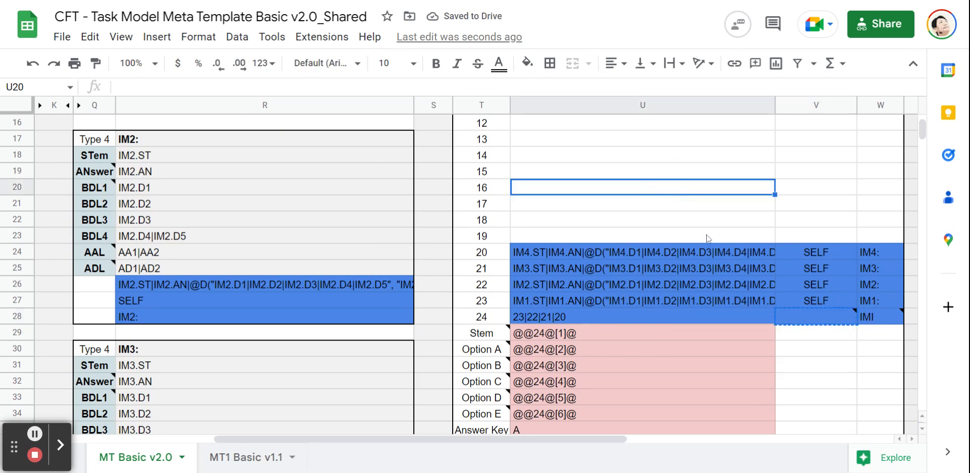
{"action": "double_click", "coordinate": [789, 316]}
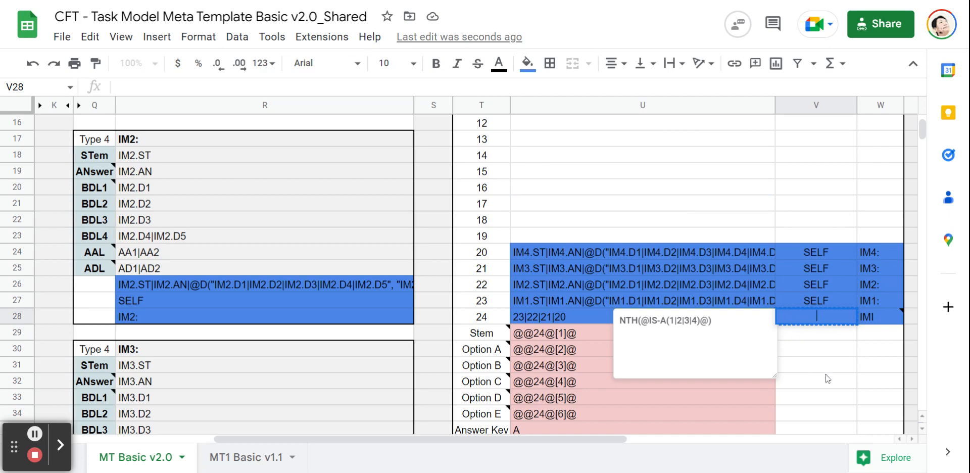
{"action": "left_click_drag", "start_coordinate": [717, 323], "coordinate": [621, 326]}
{"action": "key", "text": "ctrl+c"}
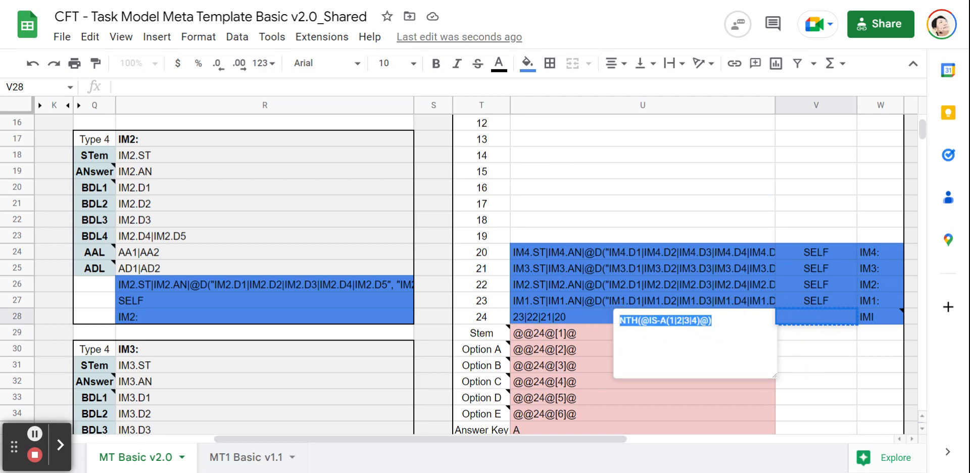
{"action": "left_click", "coordinate": [812, 364]}
{"action": "left_click", "coordinate": [810, 318]}
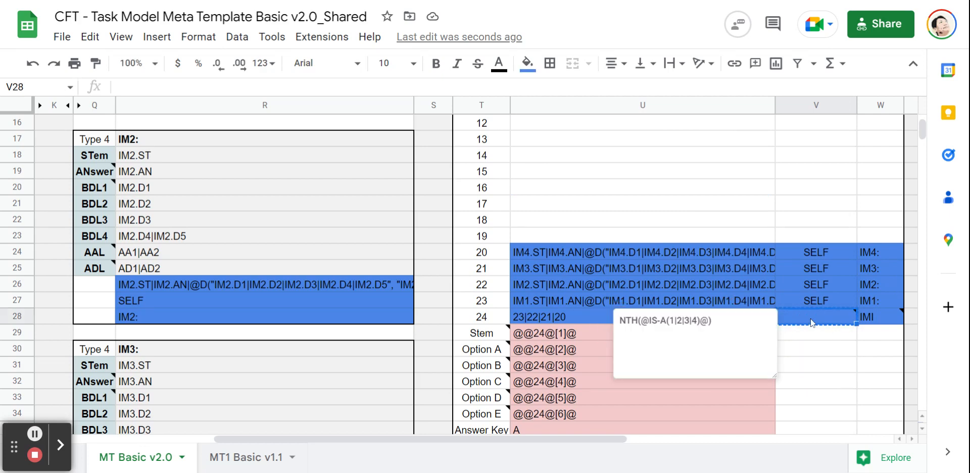
{"action": "key", "text": "ctrl+v"}
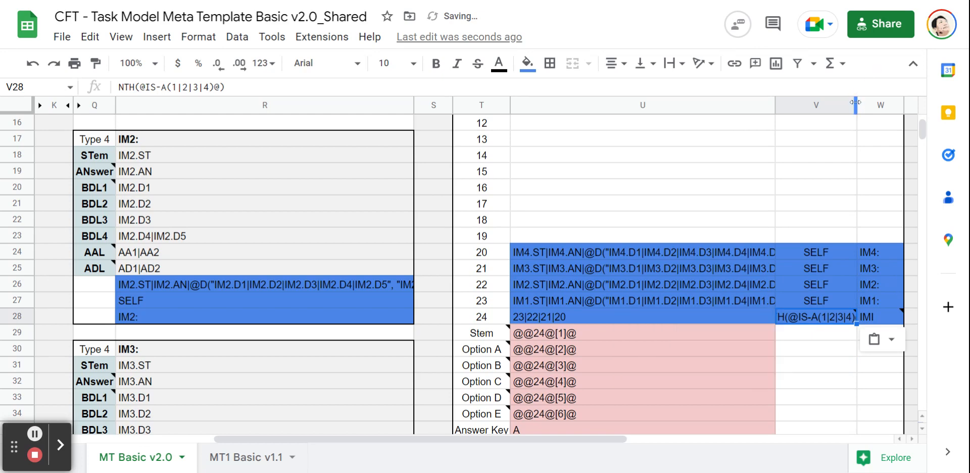
{"action": "left_click_drag", "start_coordinate": [856, 102], "coordinate": [893, 107]}
{"action": "left_click", "coordinate": [841, 382]}
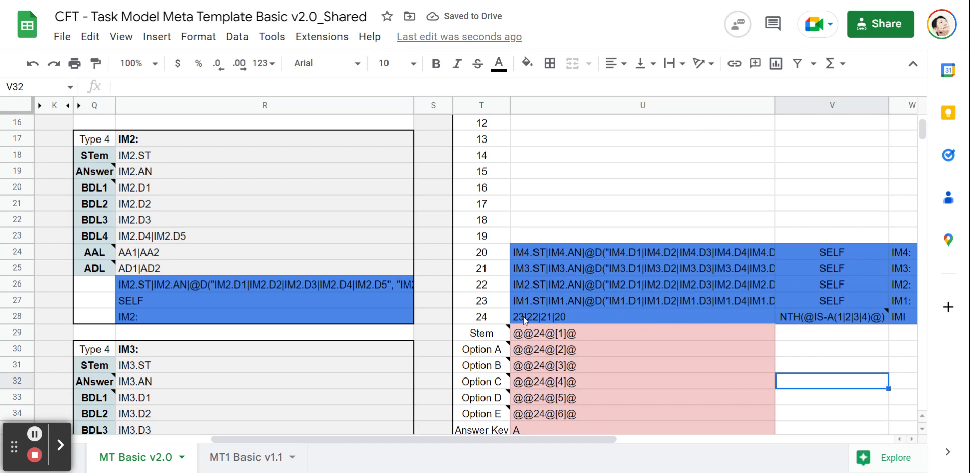
{"action": "mouse_move", "coordinate": [893, 327]}
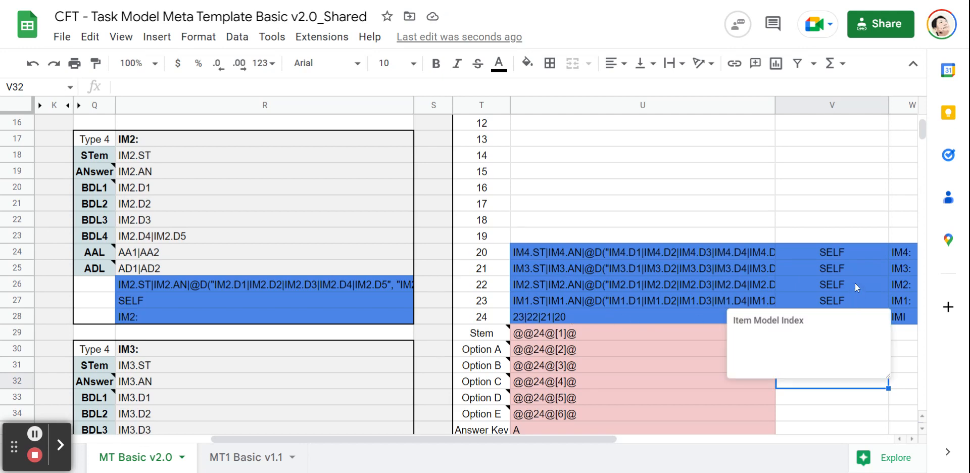
{"action": "left_click", "coordinate": [857, 299]}
{"action": "double_click", "coordinate": [842, 323]}
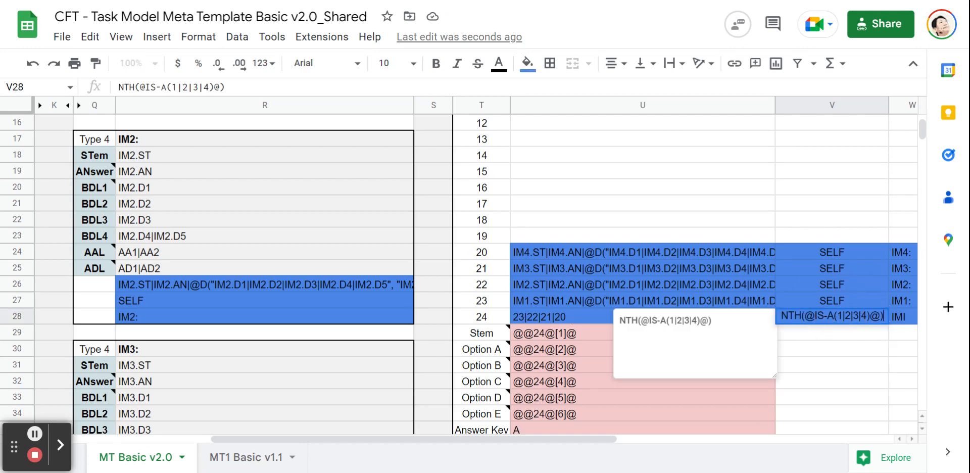
{"action": "left_click_drag", "start_coordinate": [842, 316], "coordinate": [866, 316]}
{"action": "key", "text": "BackSpace"}
{"action": "left_click", "coordinate": [824, 383]}
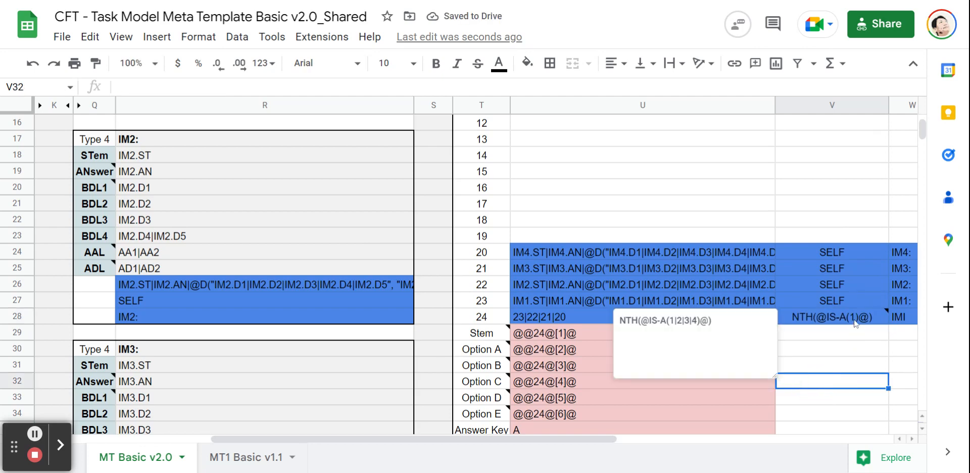
{"action": "left_click", "coordinate": [861, 319]}
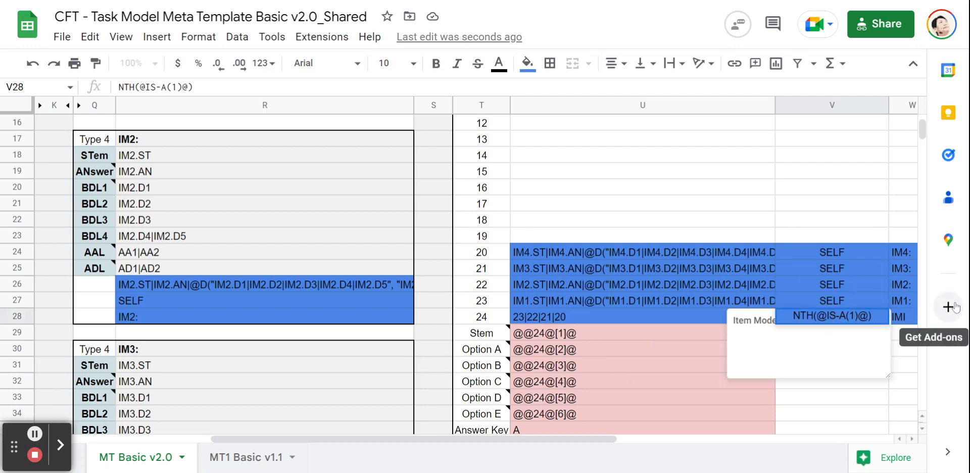
{"action": "type", "text": "|3"}
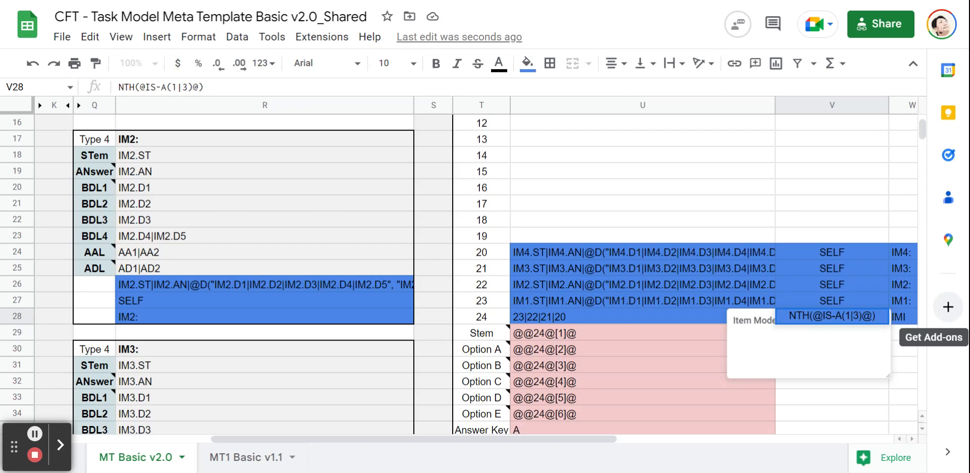
{"action": "left_click", "coordinate": [831, 410]}
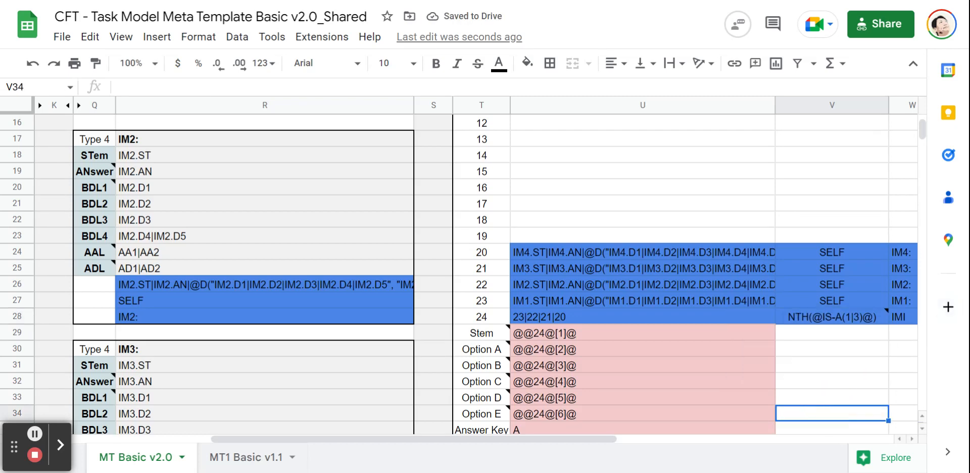
Clear the NTH expression from V28, narrow column V back to fit SELF, and check the cell's note.
{"action": "mouse_move", "coordinate": [859, 320]}
{"action": "left_click", "coordinate": [877, 320]}
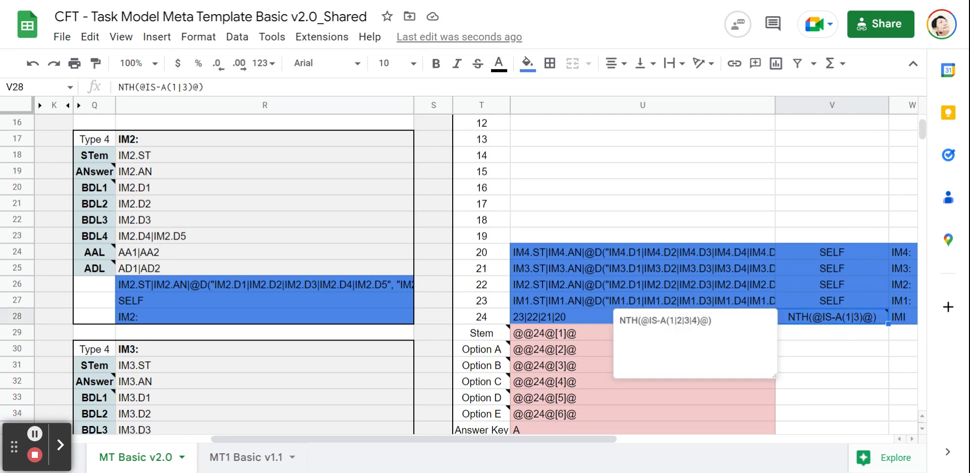
{"action": "double_click", "coordinate": [874, 320]}
{"action": "left_click_drag", "start_coordinate": [876, 318], "coordinate": [787, 317]}
{"action": "key", "text": "BackSpace"}
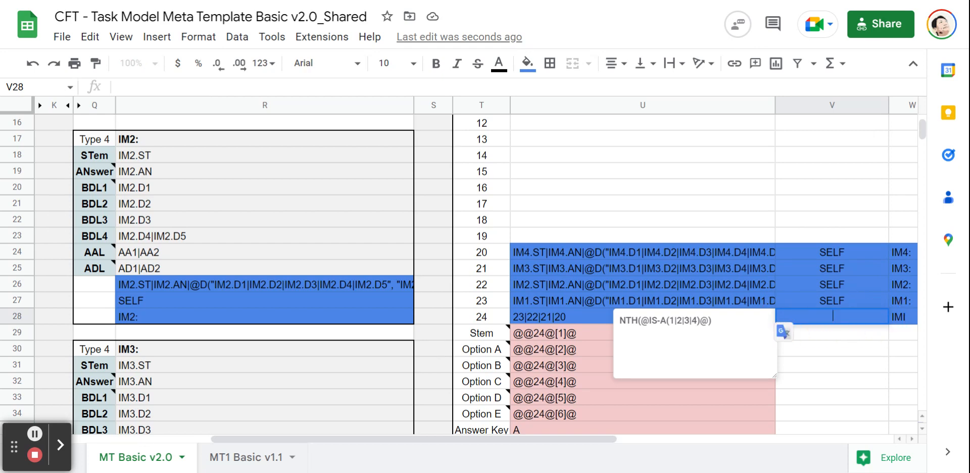
{"action": "left_click", "coordinate": [797, 367]}
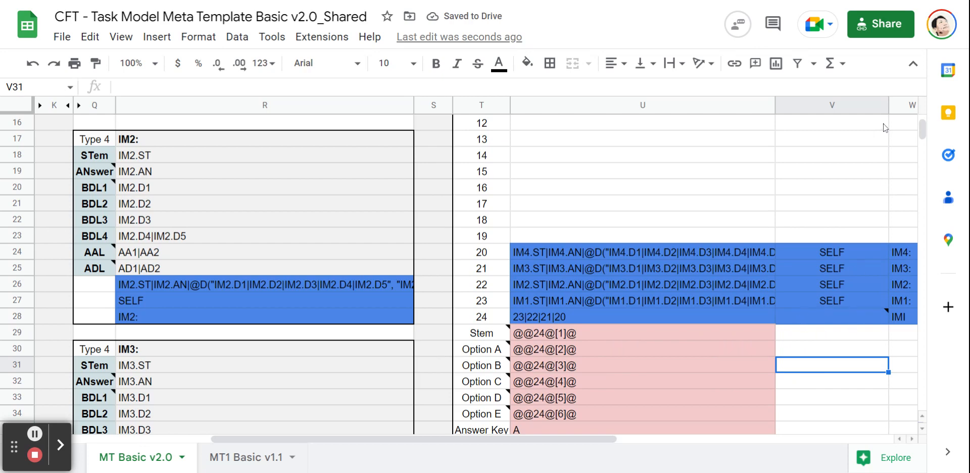
{"action": "left_click_drag", "start_coordinate": [887, 105], "coordinate": [820, 103]}
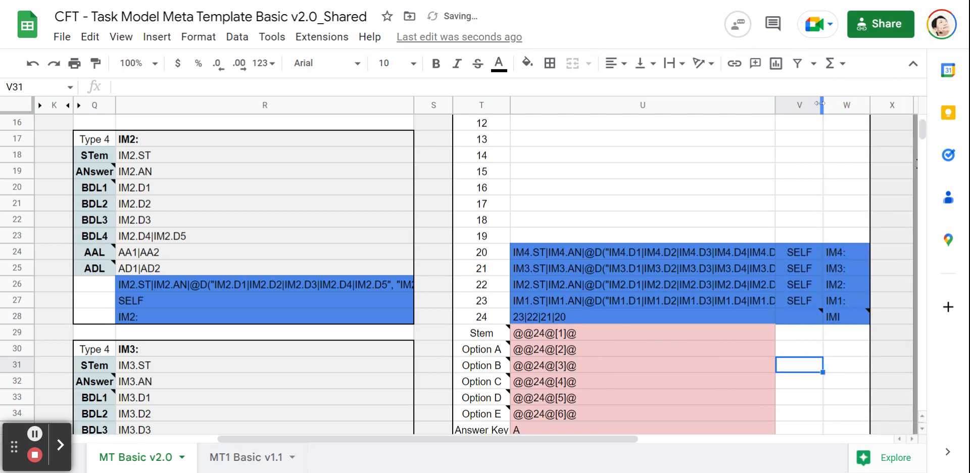
{"action": "left_click", "coordinate": [806, 317]}
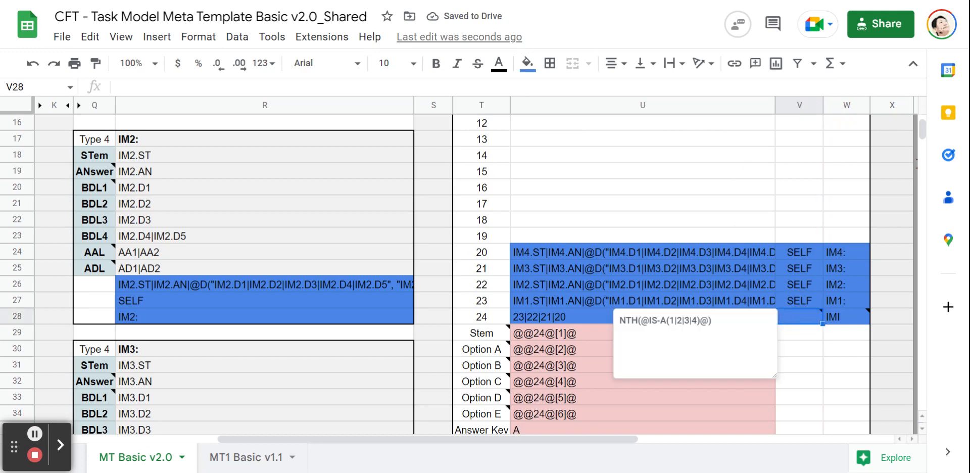
{"action": "left_click", "coordinate": [829, 365]}
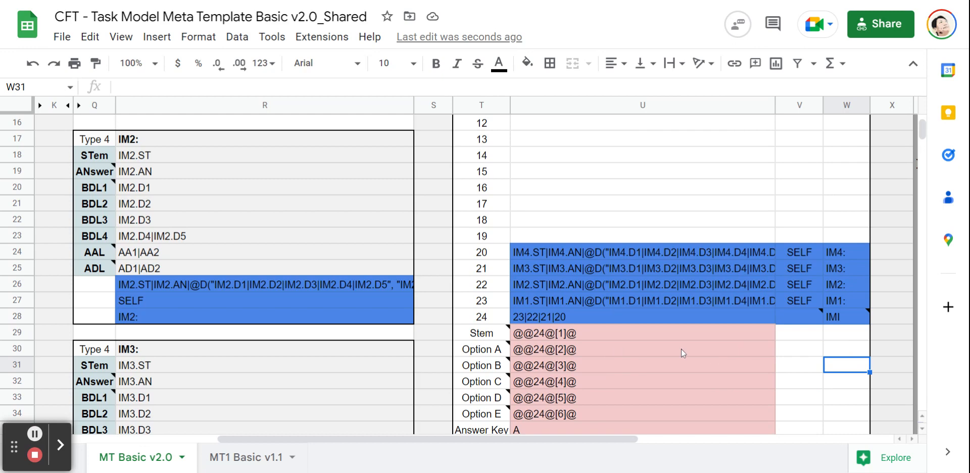
Add a conditional format rule to U5:W9 that fills cells that are not empty with bright green.
{"action": "scroll", "coordinate": [681, 352], "scroll_direction": "up", "scroll_amount": 5}
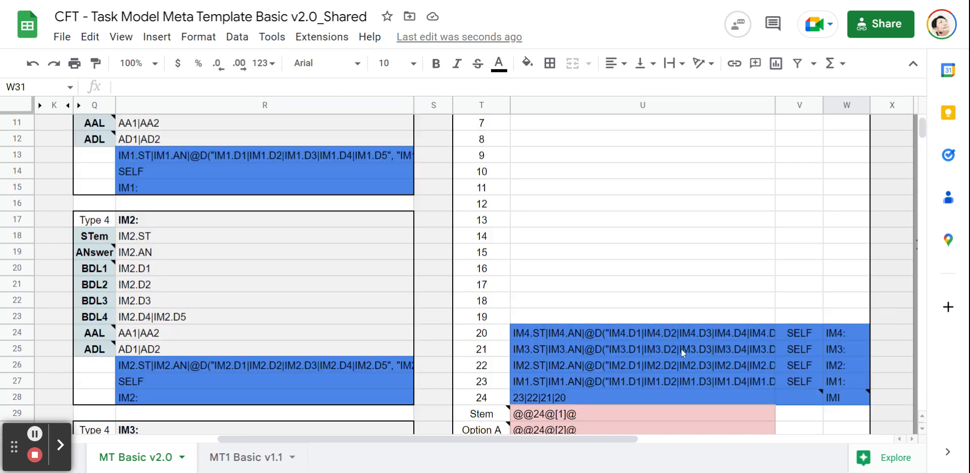
{"action": "left_click_drag", "start_coordinate": [520, 191], "coordinate": [834, 259]}
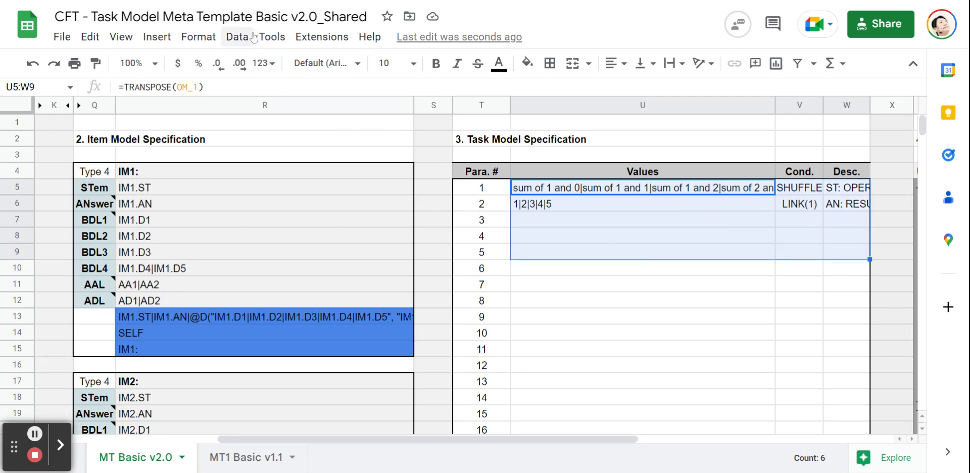
{"action": "right_click", "coordinate": [634, 240]}
{"action": "scroll", "coordinate": [791, 436], "scroll_direction": "down", "scroll_amount": 1}
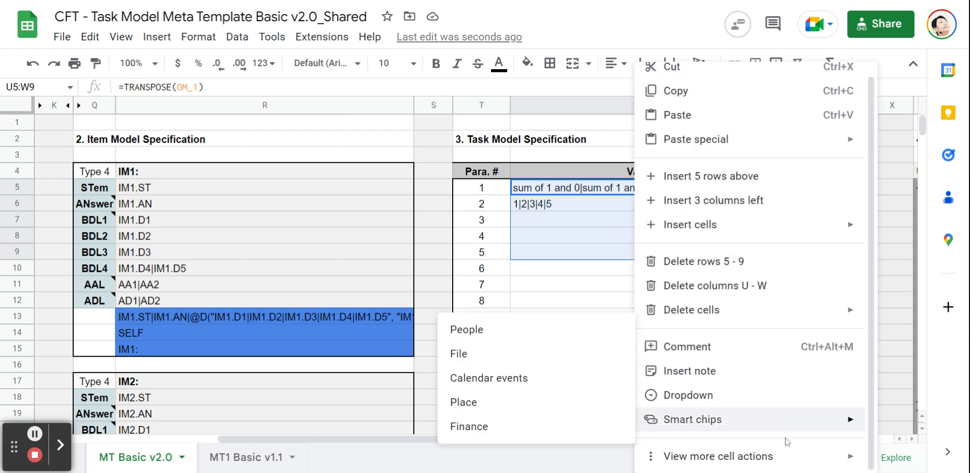
{"action": "mouse_move", "coordinate": [717, 456]}
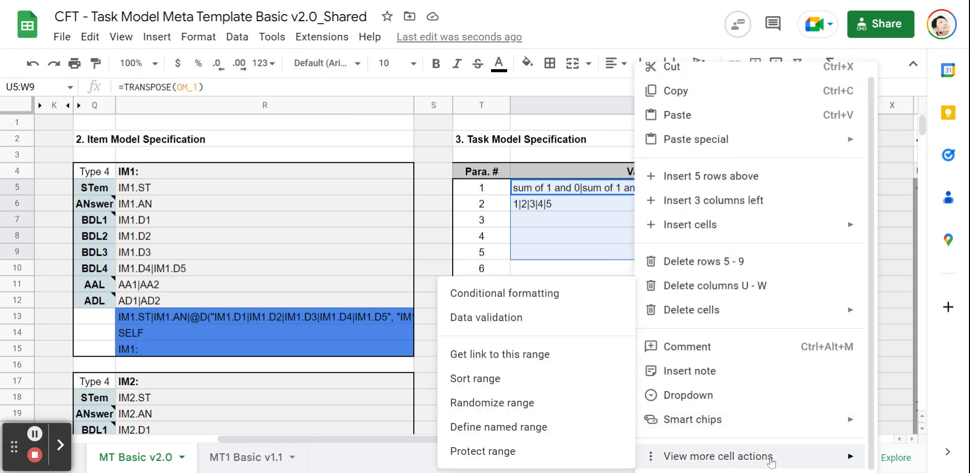
{"action": "left_click", "coordinate": [563, 302]}
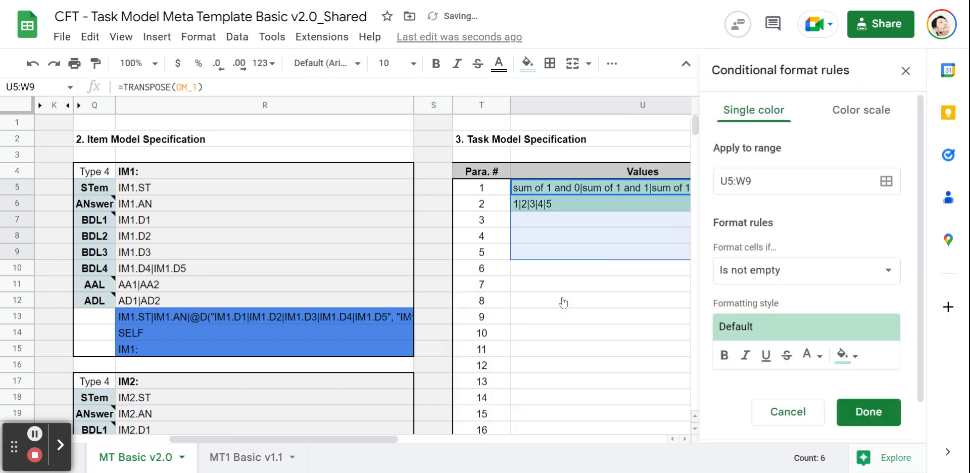
{"action": "left_click", "coordinate": [848, 355]}
{"action": "left_click", "coordinate": [764, 147]}
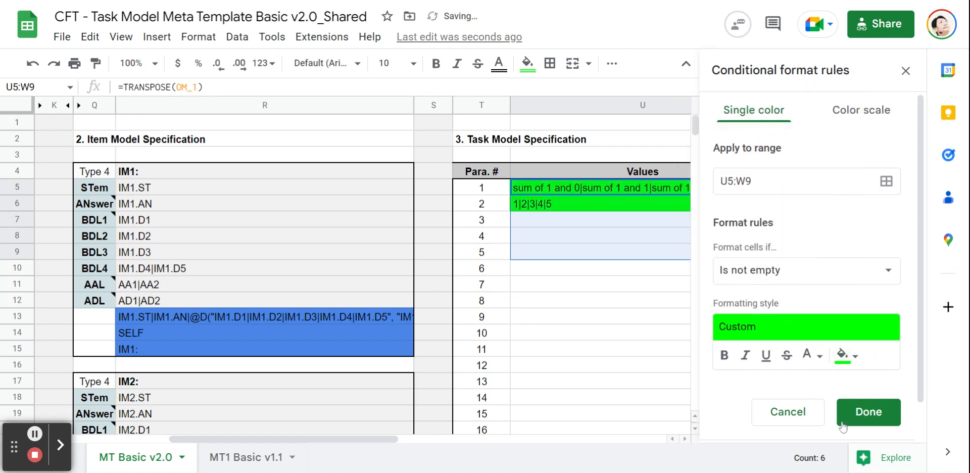
{"action": "left_click", "coordinate": [866, 411]}
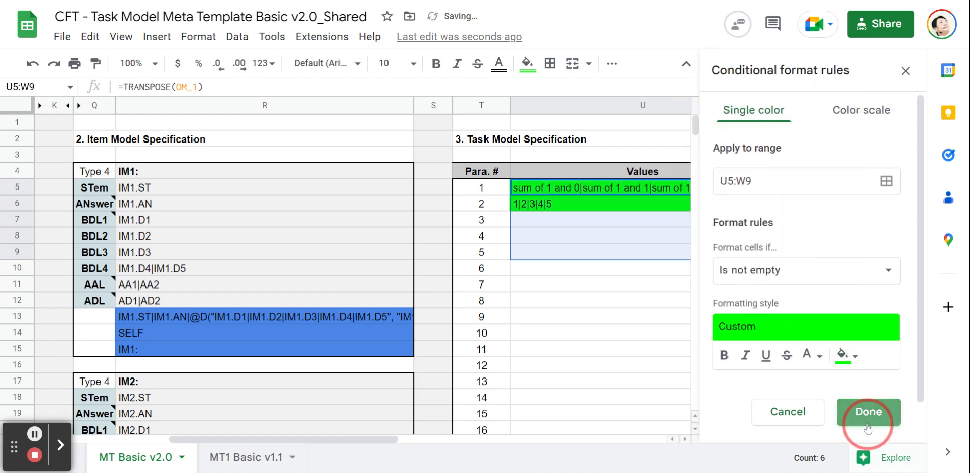
{"action": "left_click", "coordinate": [905, 70]}
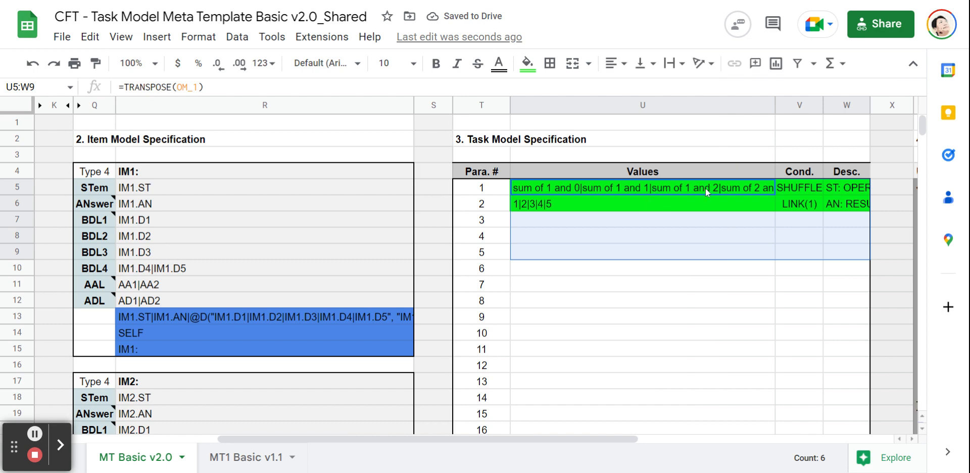
Test the conditional fill in the task model values by entering dfdfasdf in U7 and clearing it again.
{"action": "left_click", "coordinate": [653, 273]}
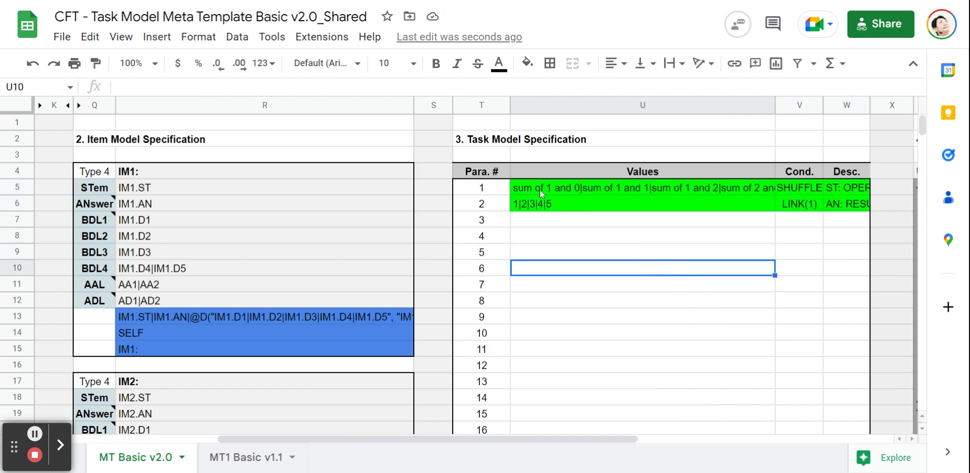
{"action": "left_click_drag", "start_coordinate": [539, 190], "coordinate": [830, 273]}
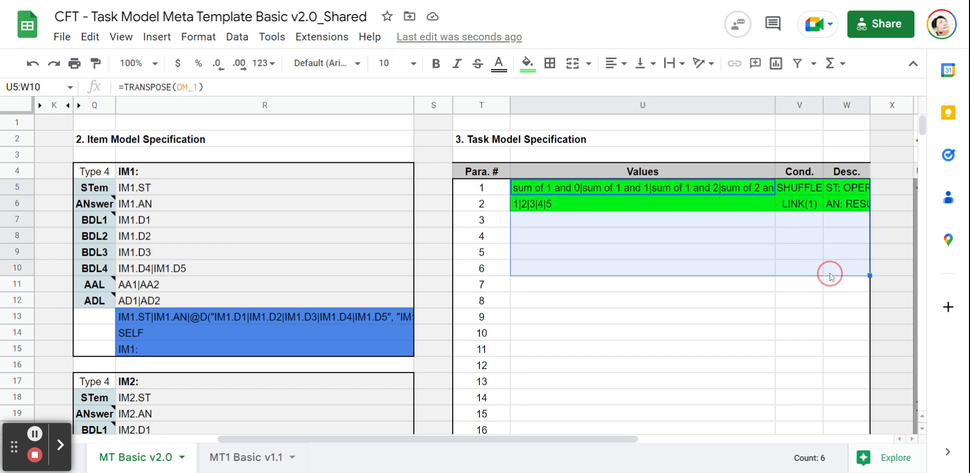
{"action": "left_click", "coordinate": [553, 215]}
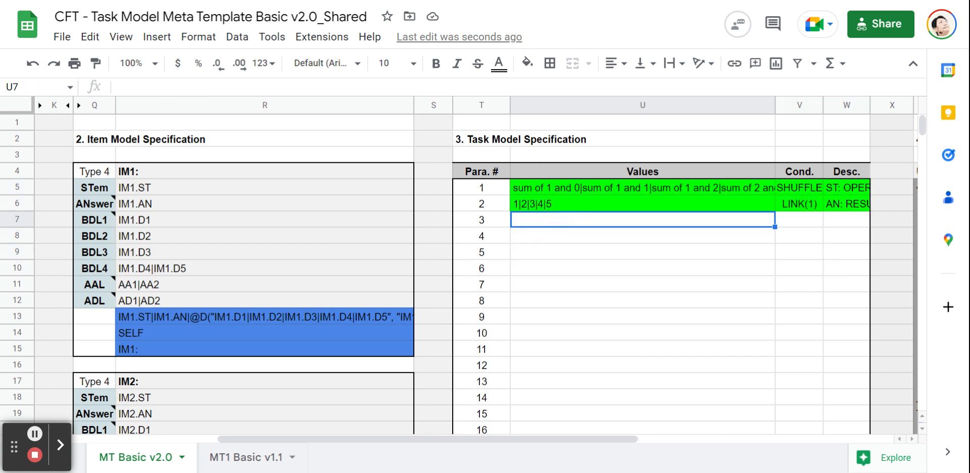
{"action": "type", "text": "dfdfasdf"}
{"action": "left_click", "coordinate": [612, 317]}
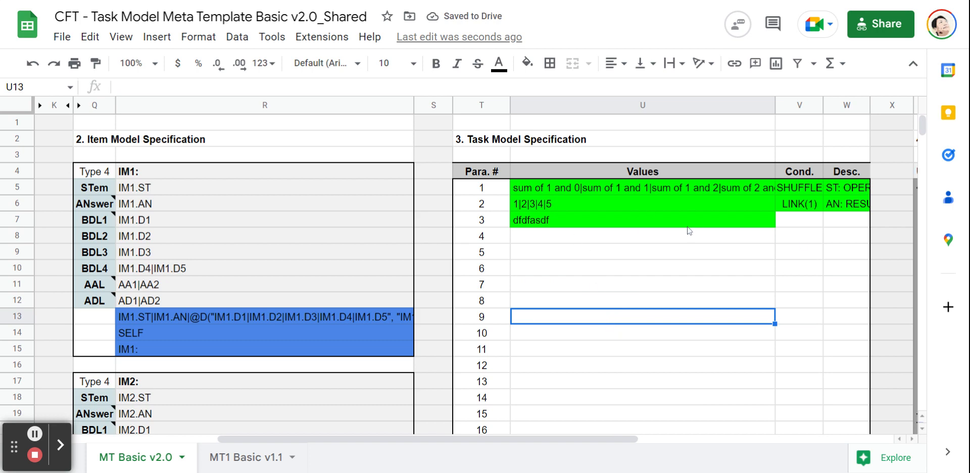
{"action": "left_click", "coordinate": [594, 222]}
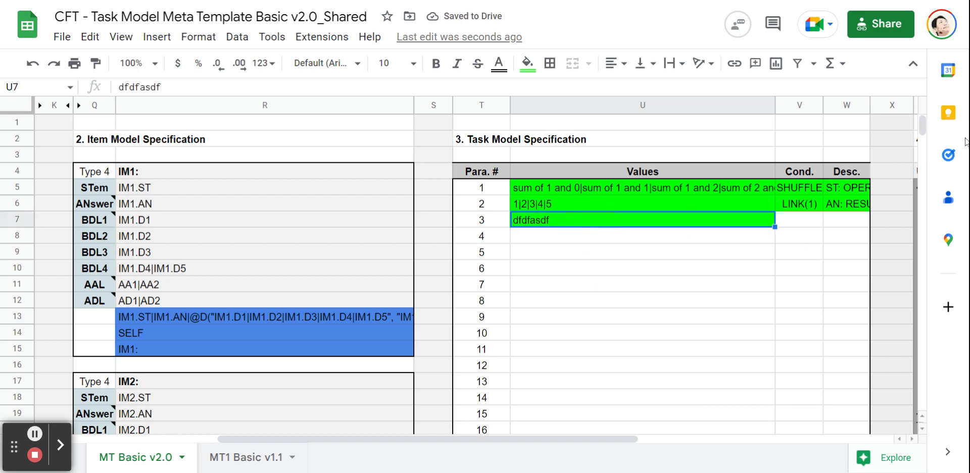
{"action": "key", "text": "Delete"}
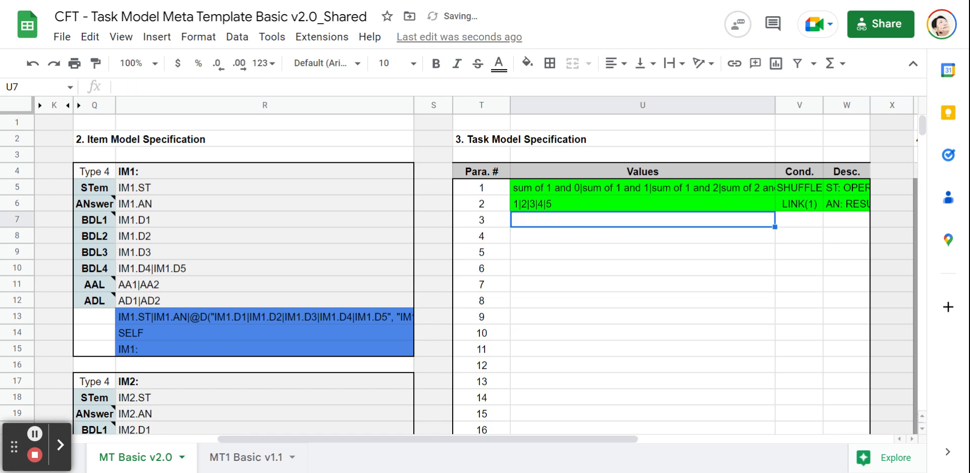
{"action": "left_click", "coordinate": [657, 285]}
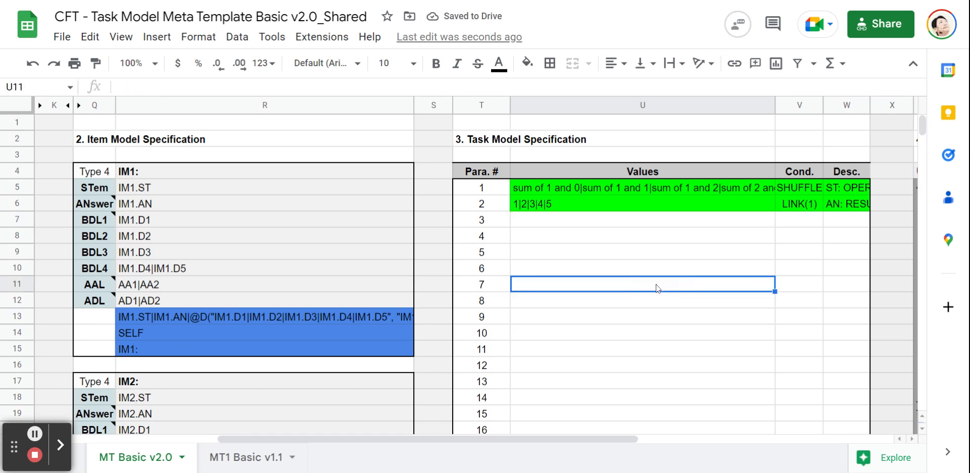
Review parameters 20 to 24 and the stem, option, answer key and description rows in T24:W36.
{"action": "scroll", "coordinate": [657, 288], "scroll_direction": "down", "scroll_amount": 3}
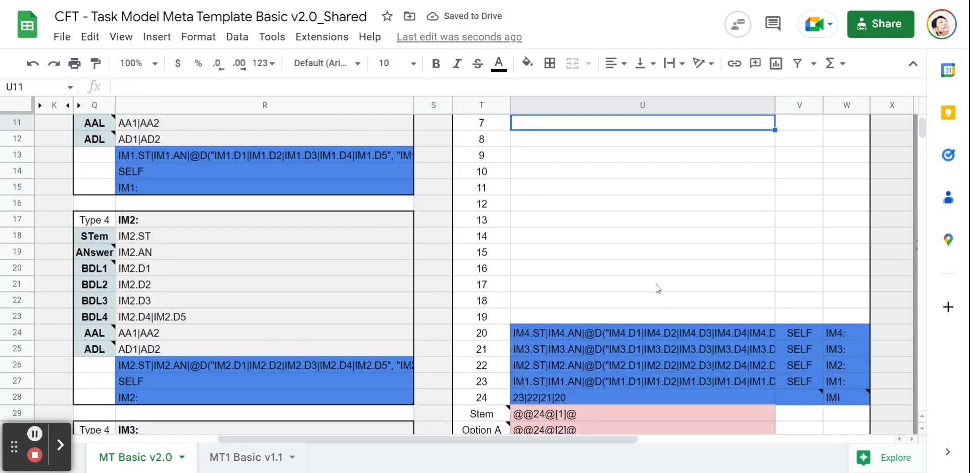
{"action": "scroll", "coordinate": [656, 290], "scroll_direction": "down", "scroll_amount": 2}
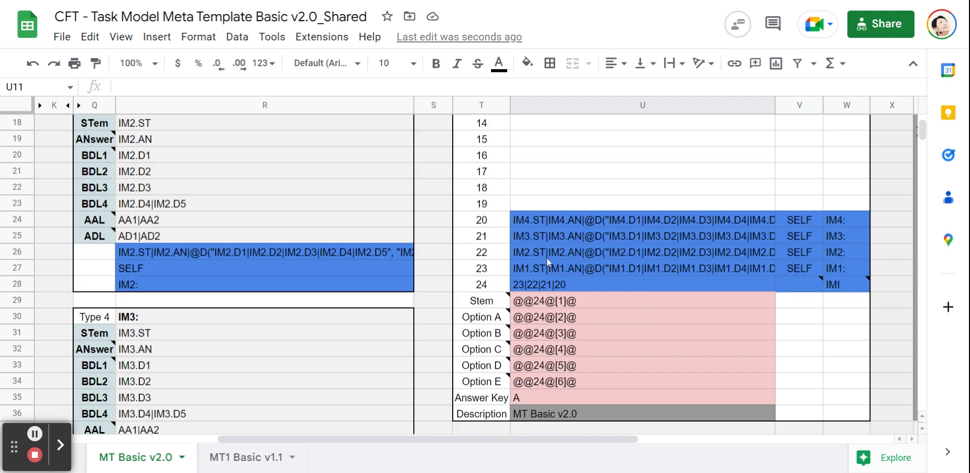
{"action": "left_click_drag", "start_coordinate": [472, 220], "coordinate": [850, 411]}
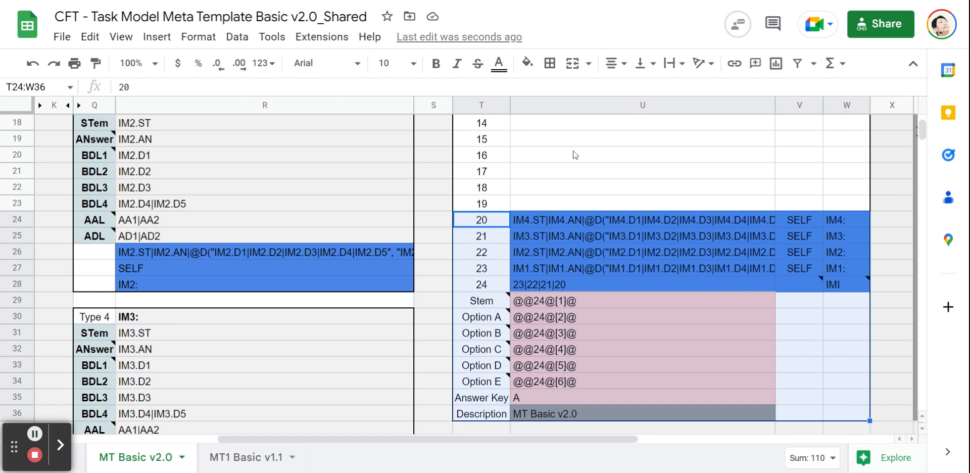
{"action": "scroll", "coordinate": [532, 282], "scroll_direction": "down", "scroll_amount": 5}
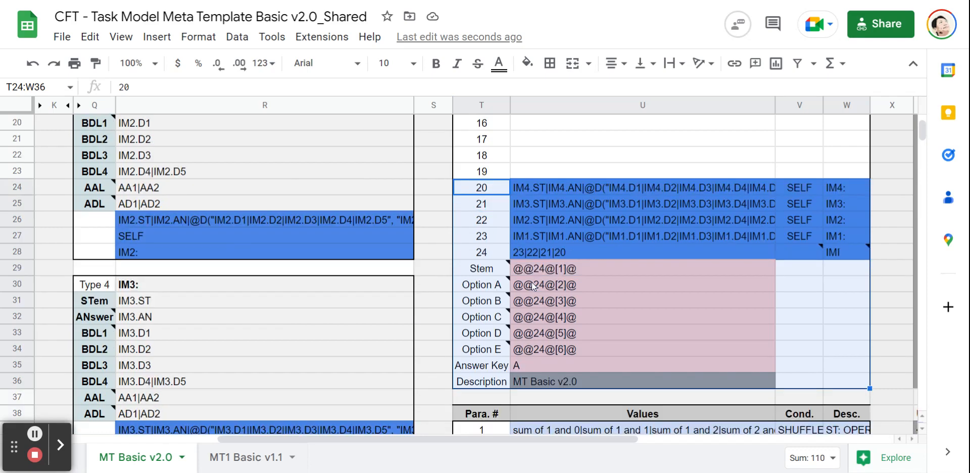
Examine the second task model table from row 38 to its description row, alongside the IM4 and IM5 item model blocks.
{"action": "scroll", "coordinate": [529, 287], "scroll_direction": "down", "scroll_amount": 1}
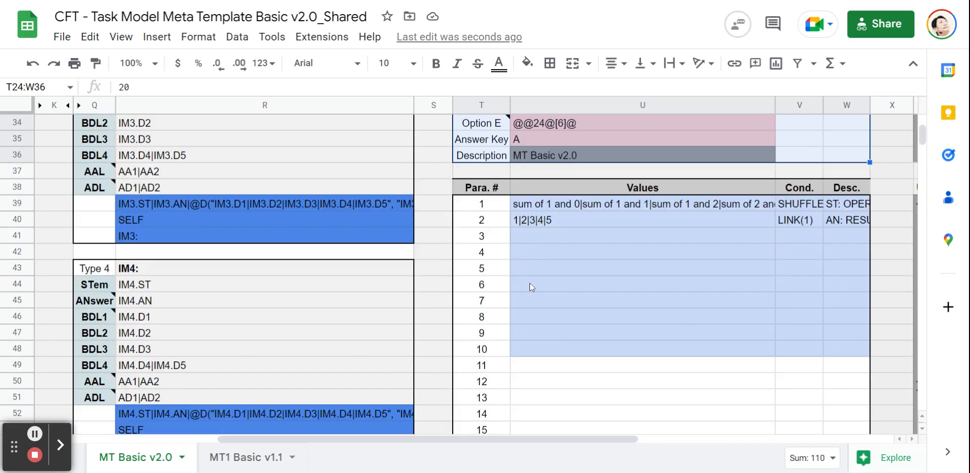
{"action": "left_click", "coordinate": [435, 186]}
{"action": "key", "text": "ctrl+minus"}
{"action": "key", "text": "ctrl+minus"}
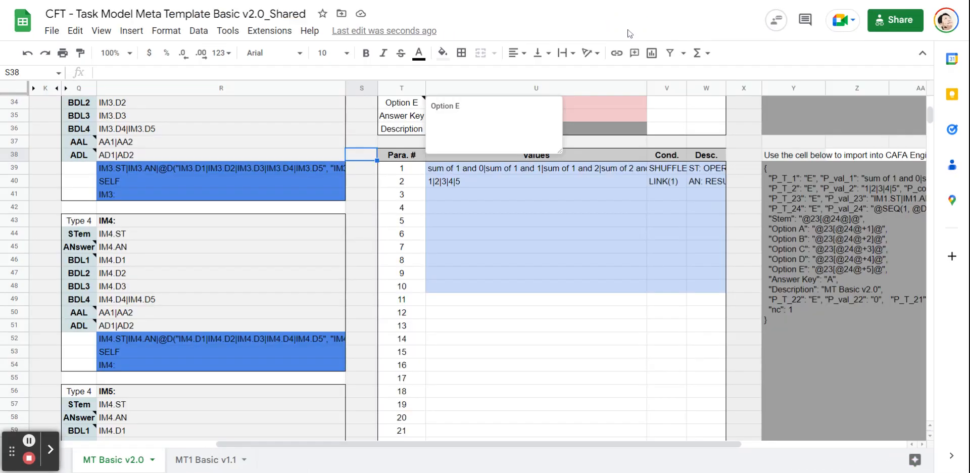
{"action": "left_click", "coordinate": [556, 276]}
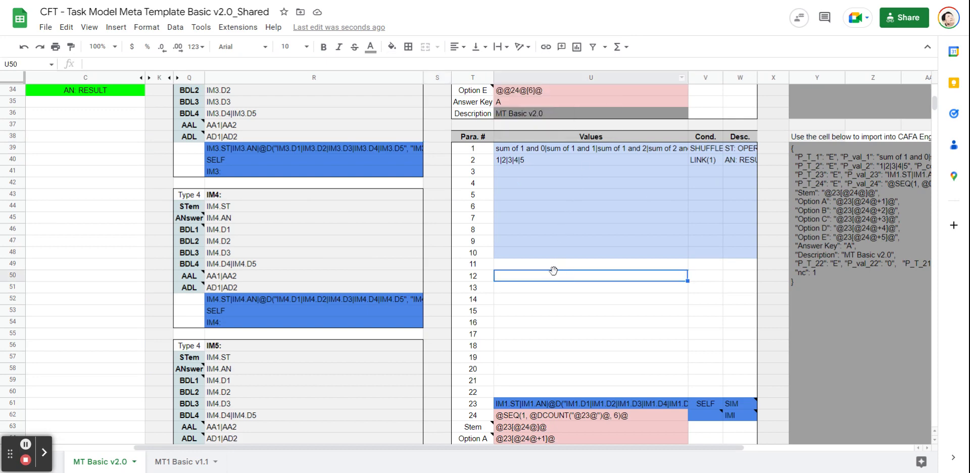
{"action": "scroll", "coordinate": [556, 278], "scroll_direction": "down", "scroll_amount": 4}
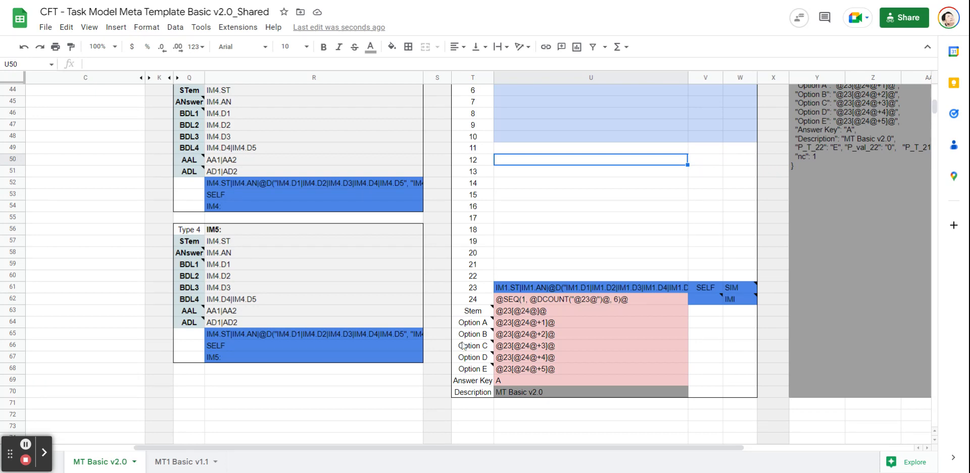
{"action": "scroll", "coordinate": [639, 96], "scroll_direction": "up", "scroll_amount": 10}
{"action": "scroll", "coordinate": [580, 207], "scroll_direction": "down", "scroll_amount": 10}
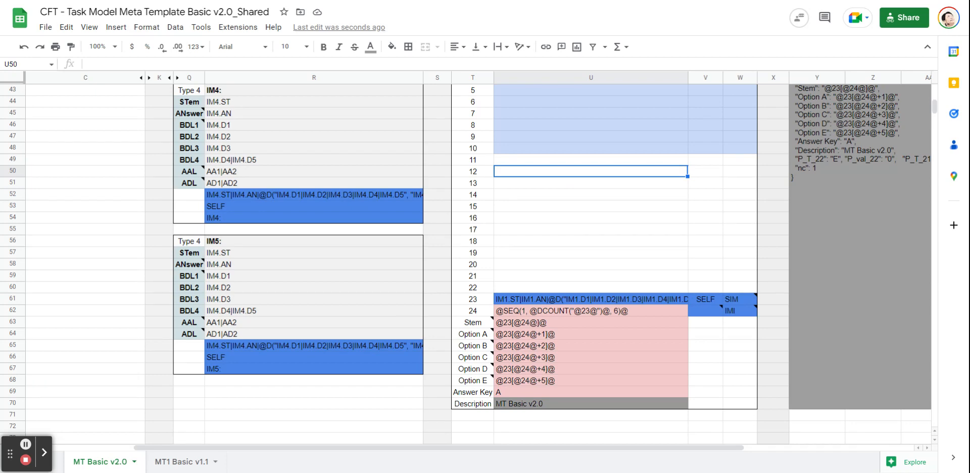
{"action": "left_click", "coordinate": [328, 391]}
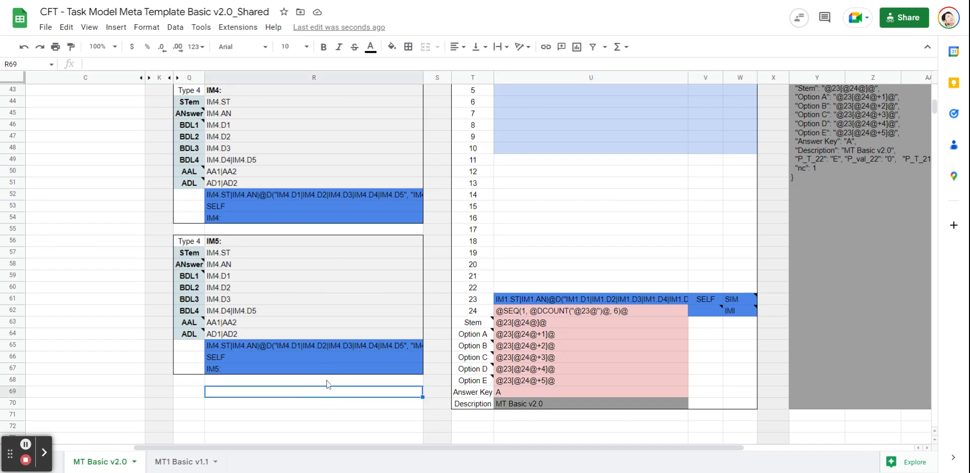
{"action": "scroll", "coordinate": [329, 379], "scroll_direction": "down", "scroll_amount": 2}
{"action": "scroll", "coordinate": [329, 377], "scroll_direction": "down", "scroll_amount": 1}
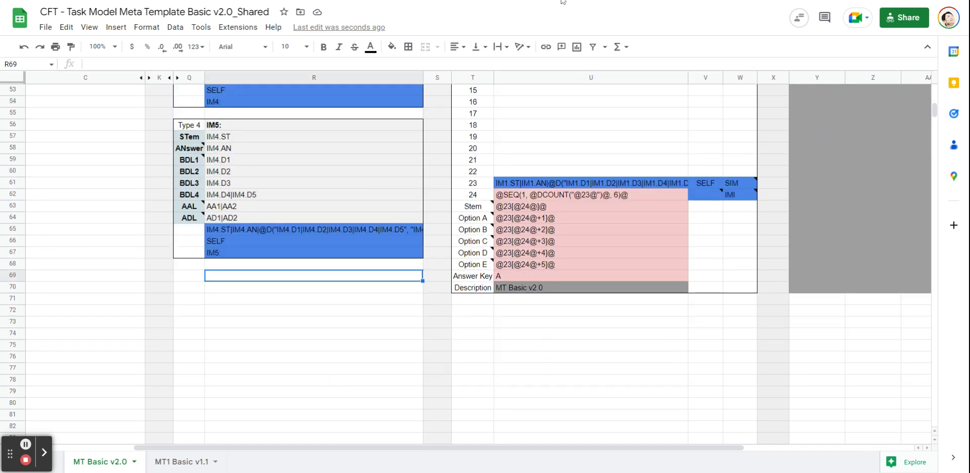
Inspect the JOIN formula in U61 for parameter 23 and trace the item model cells it references.
{"action": "left_click", "coordinate": [676, 22]}
{"action": "key", "text": "ctrl+plus"}
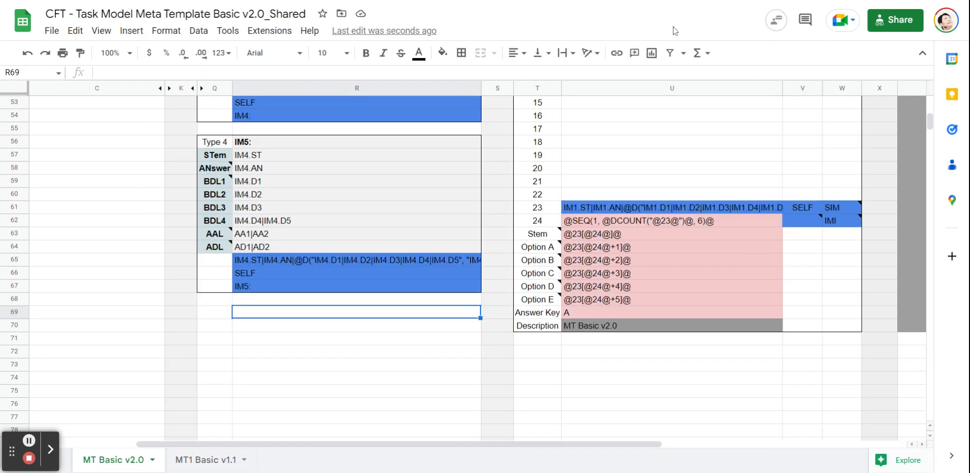
{"action": "key", "text": "ctrl+plus"}
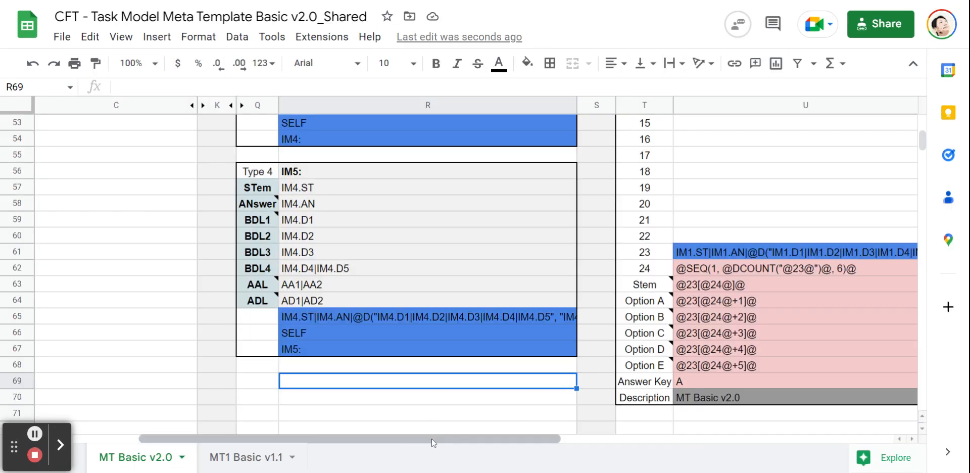
{"action": "left_click_drag", "start_coordinate": [430, 437], "coordinate": [530, 437]}
{"action": "left_click", "coordinate": [538, 251]}
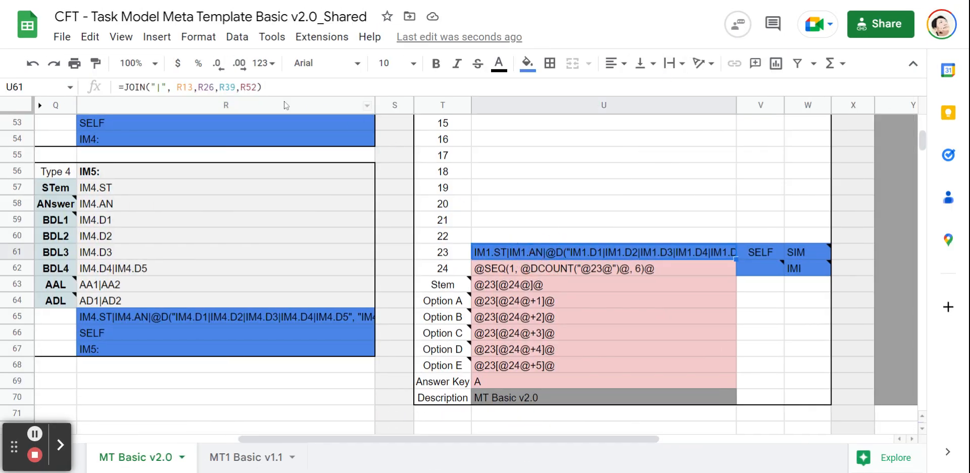
{"action": "key", "text": "Return"}
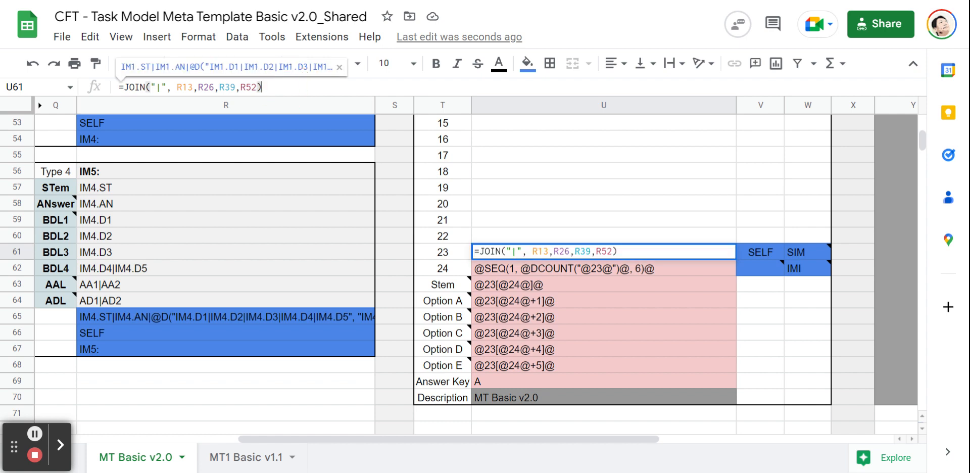
{"action": "scroll", "coordinate": [135, 292], "scroll_direction": "up", "scroll_amount": 7}
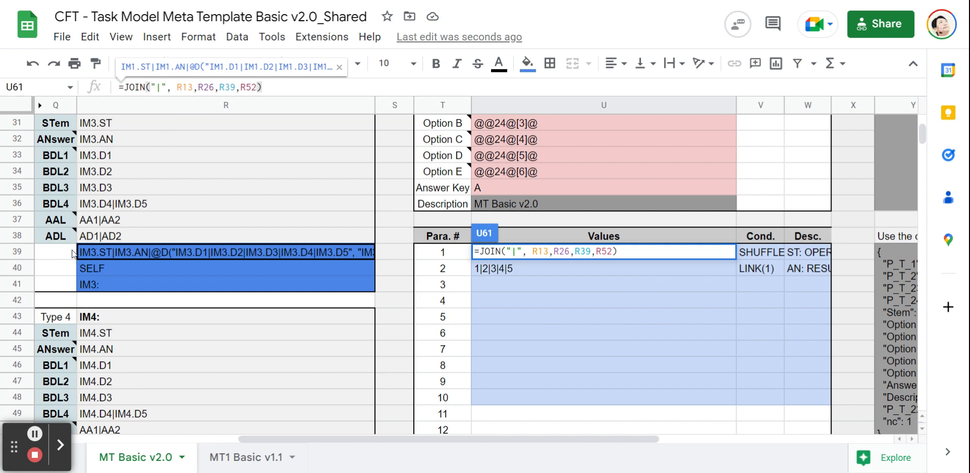
{"action": "scroll", "coordinate": [72, 249], "scroll_direction": "up", "scroll_amount": 7}
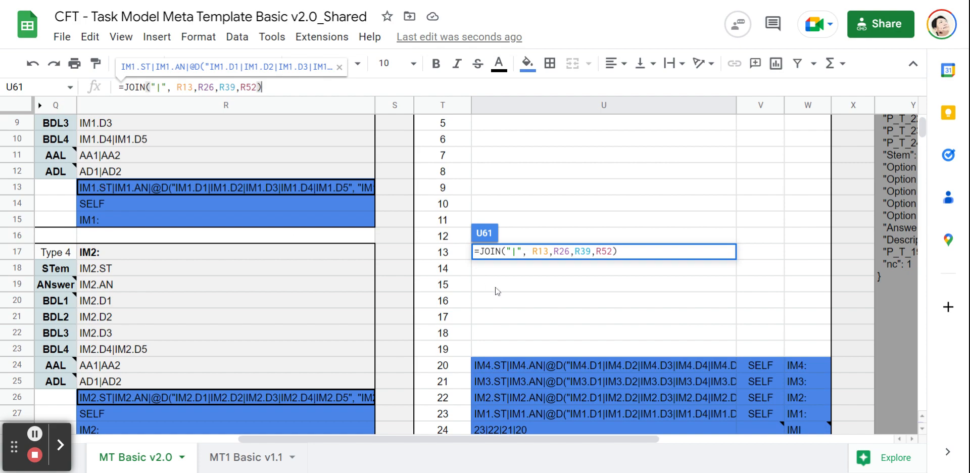
{"action": "scroll", "coordinate": [496, 298], "scroll_direction": "down", "scroll_amount": 11}
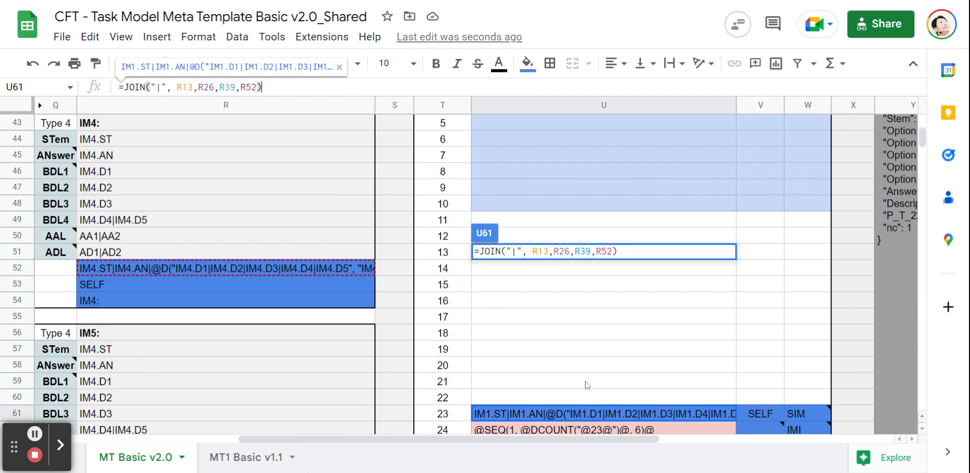
{"action": "key", "text": "Escape"}
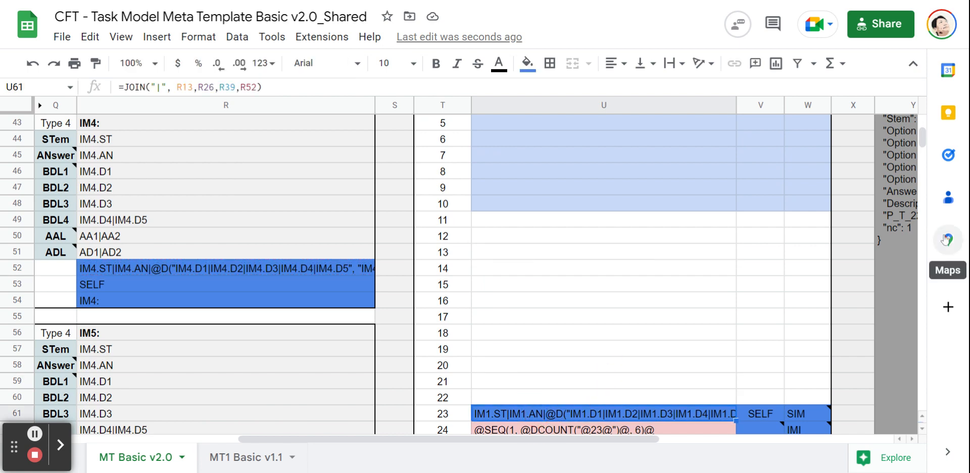
Clear parameter 23's value in U61 and begin a new JOIN formula with "|" as the delimiter.
{"action": "key", "text": "Delete"}
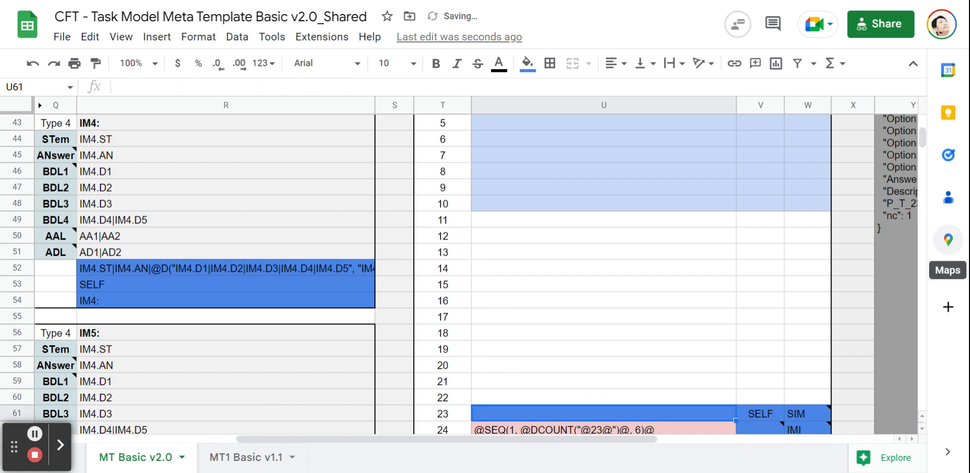
{"action": "left_click", "coordinate": [203, 87]}
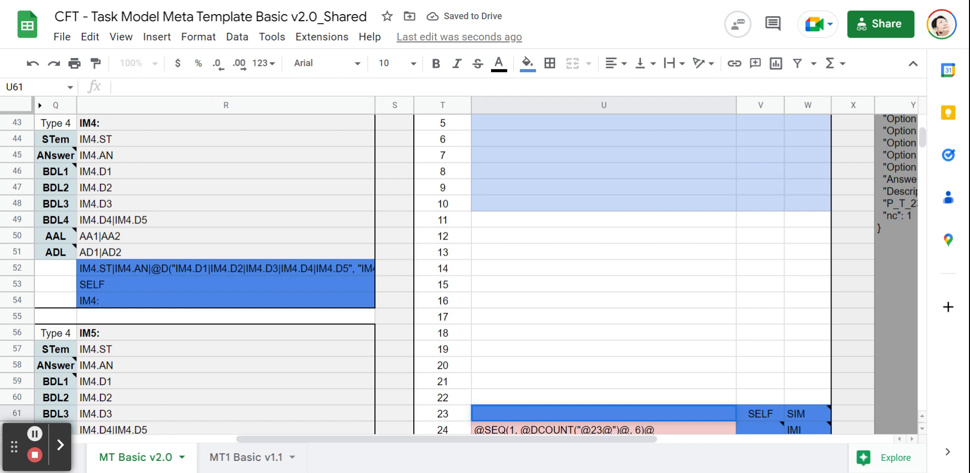
{"action": "type", "text": "=JOU"}
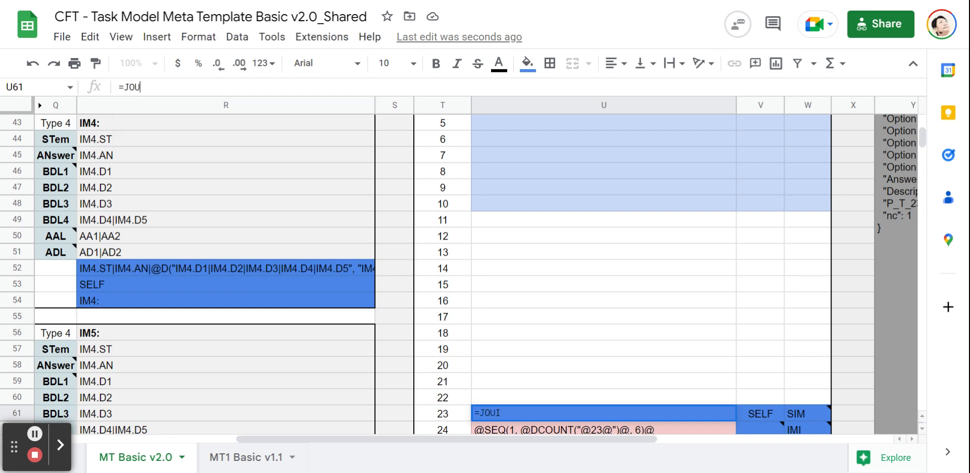
{"action": "key", "text": "BackSpace"}
{"action": "type", "text": "IN"}
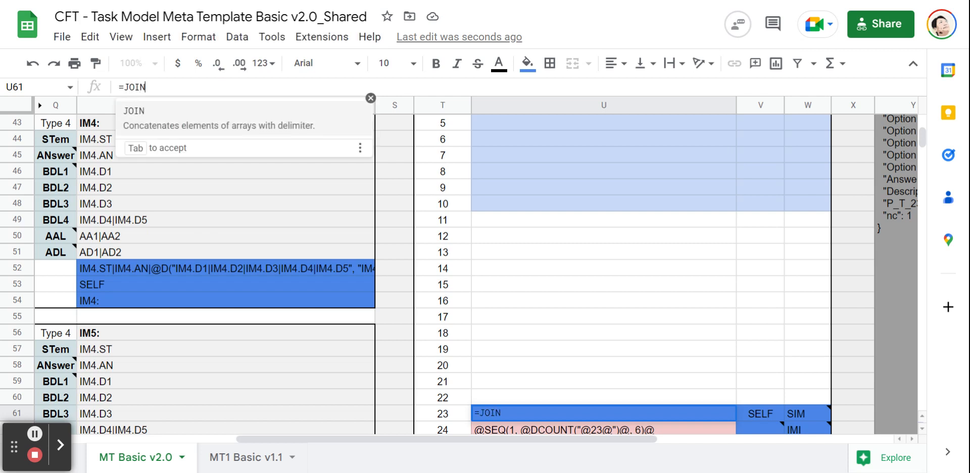
{"action": "type", "text": "(\"|"}
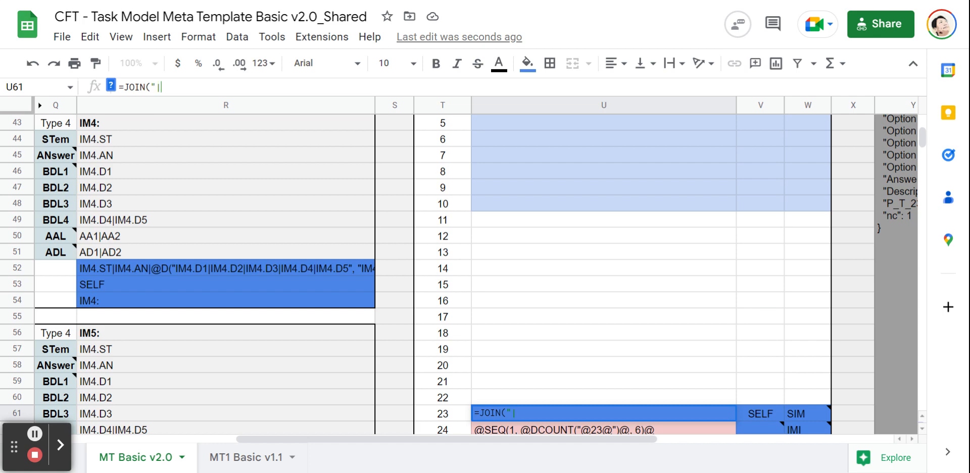
{"action": "type", "text": "\","}
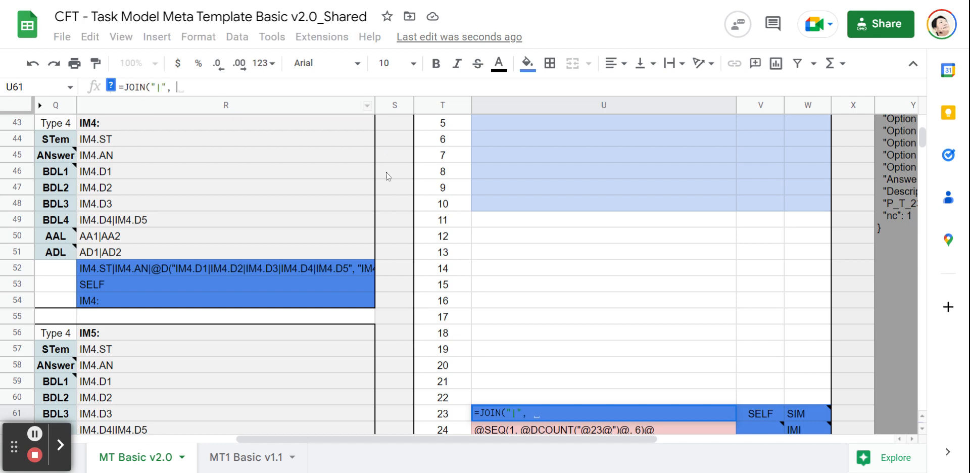
Add the combined IM1 cell R13 and the combined IM2 cell R26 as the first JOIN arguments.
{"action": "scroll", "coordinate": [219, 210], "scroll_direction": "up", "scroll_amount": 11}
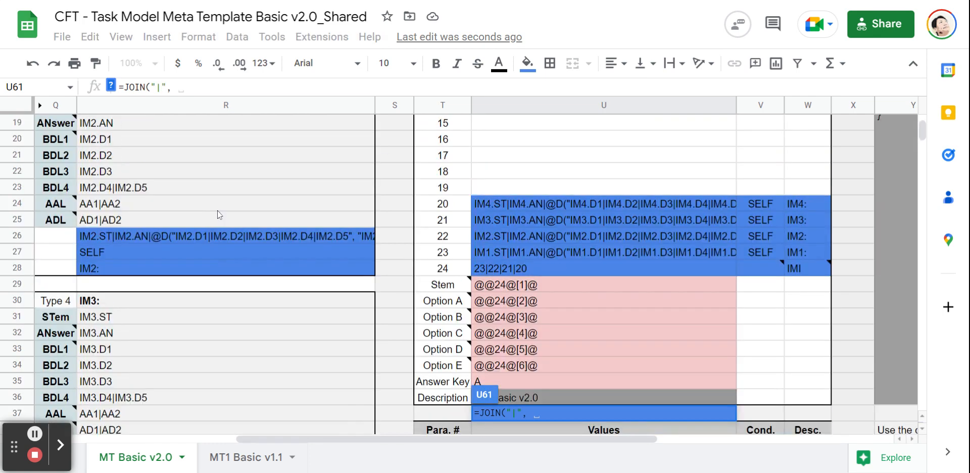
{"action": "scroll", "coordinate": [218, 210], "scroll_direction": "up", "scroll_amount": 3}
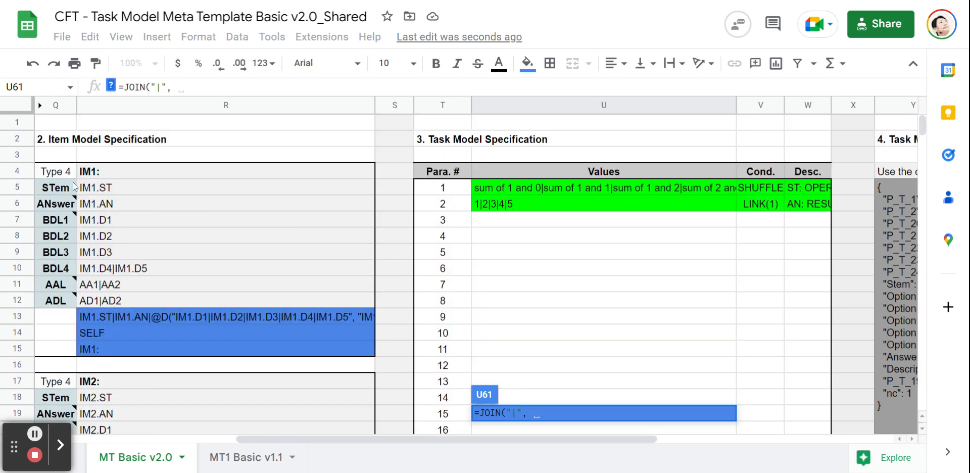
{"action": "left_click", "coordinate": [131, 316]}
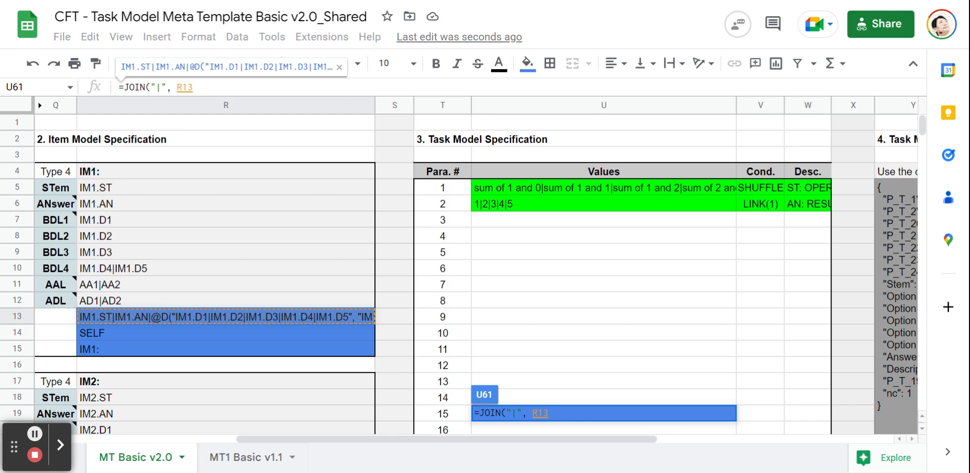
{"action": "scroll", "coordinate": [178, 240], "scroll_direction": "down", "scroll_amount": 3}
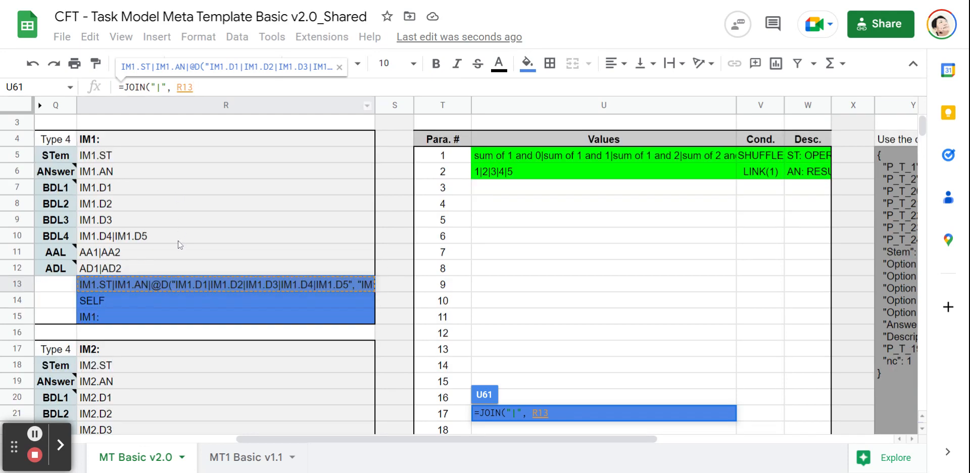
{"action": "scroll", "coordinate": [178, 248], "scroll_direction": "down", "scroll_amount": 2}
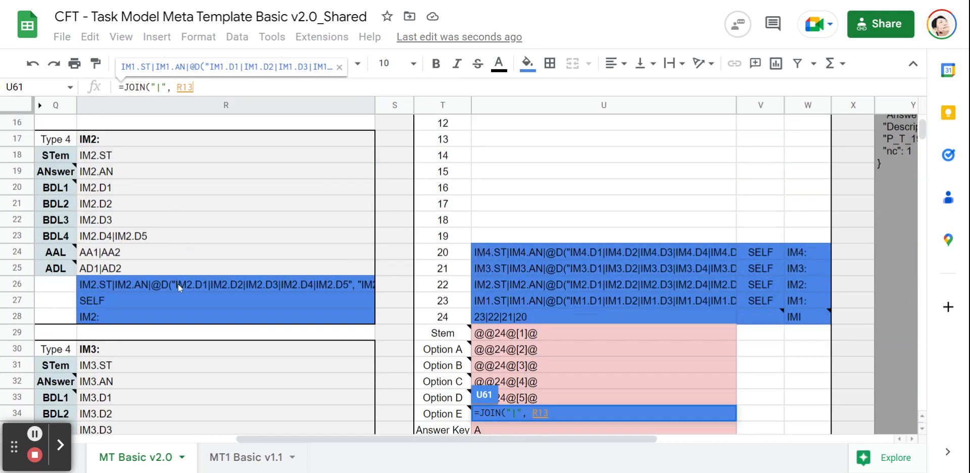
{"action": "type", "text": ","}
{"action": "left_click", "coordinate": [178, 283]}
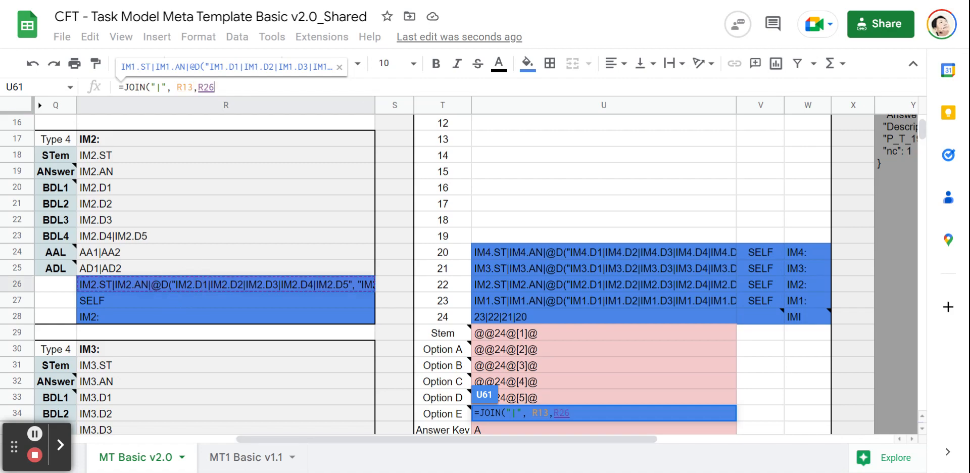
Append the combined IM3 cell R39 and the combined IM4 cell R52 to the JOIN formula.
{"action": "scroll", "coordinate": [152, 229], "scroll_direction": "down", "scroll_amount": 5}
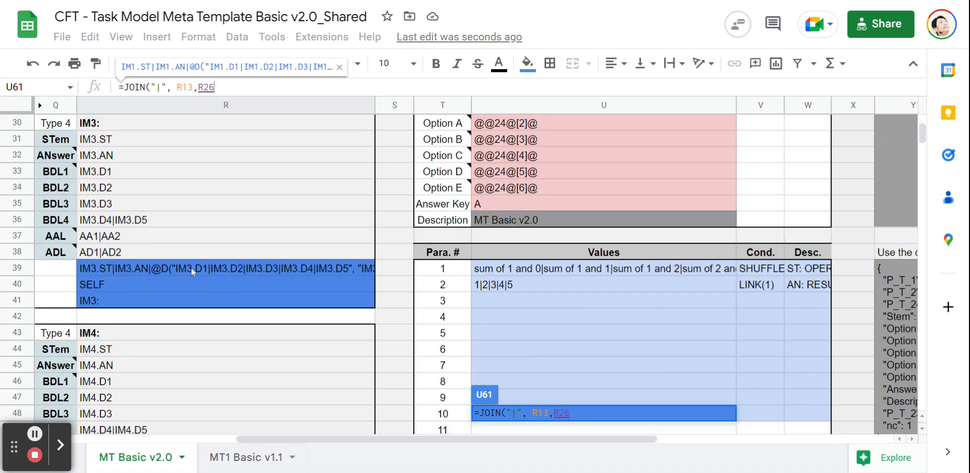
{"action": "type", "text": ","}
{"action": "left_click", "coordinate": [191, 269]}
{"action": "scroll", "coordinate": [191, 269], "scroll_direction": "down", "scroll_amount": 4}
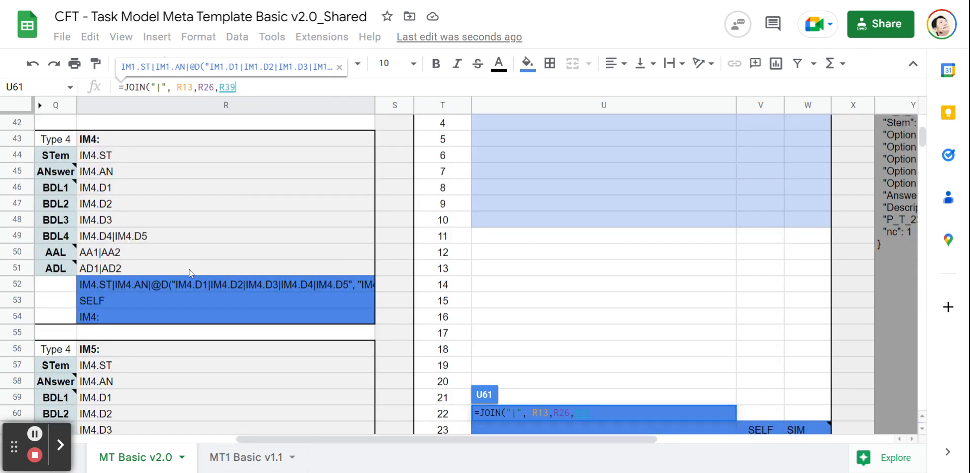
{"action": "type", "text": ","}
{"action": "left_click", "coordinate": [188, 286]}
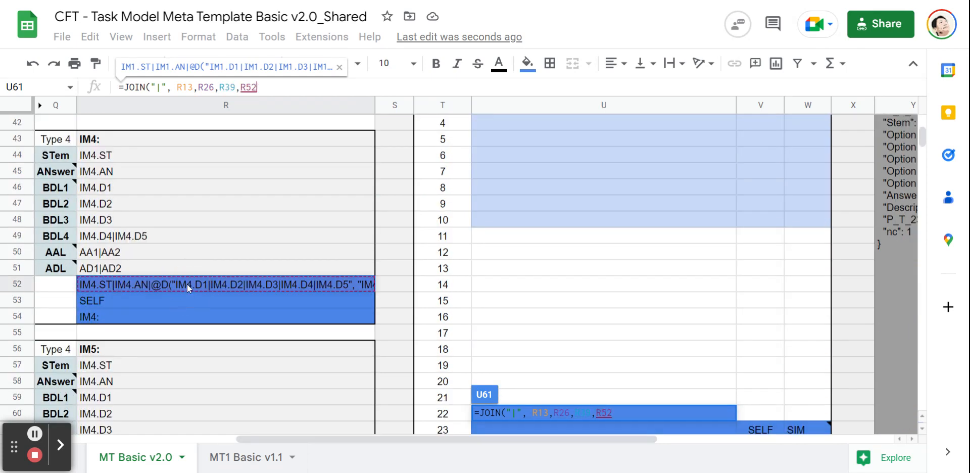
Append the combined IM5 cell R65 as the last JOIN argument and commit the formula in U61.
{"action": "scroll", "coordinate": [186, 284], "scroll_direction": "down", "scroll_amount": 4}
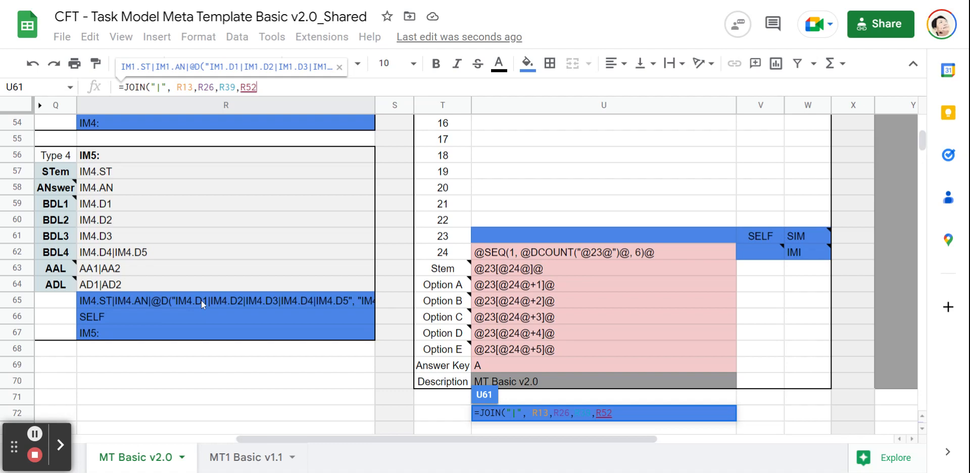
{"action": "type", "text": ","}
{"action": "left_click", "coordinate": [201, 300]}
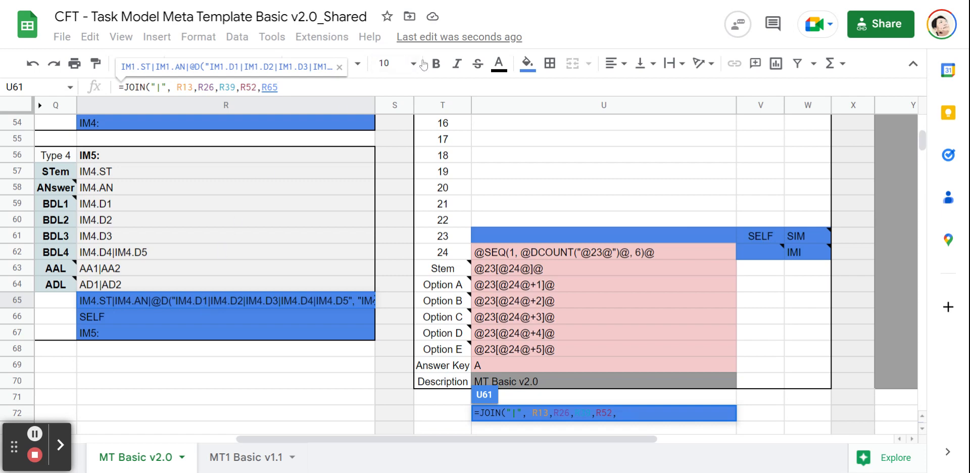
{"action": "key", "text": "Return"}
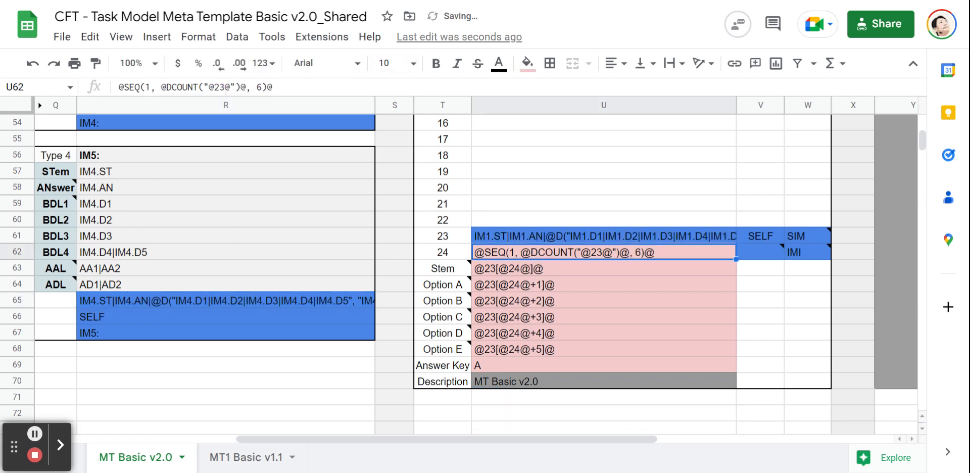
Inspect the JOIN formula in U61 and the note on parameter 24's condition cell V62.
{"action": "left_click", "coordinate": [497, 238]}
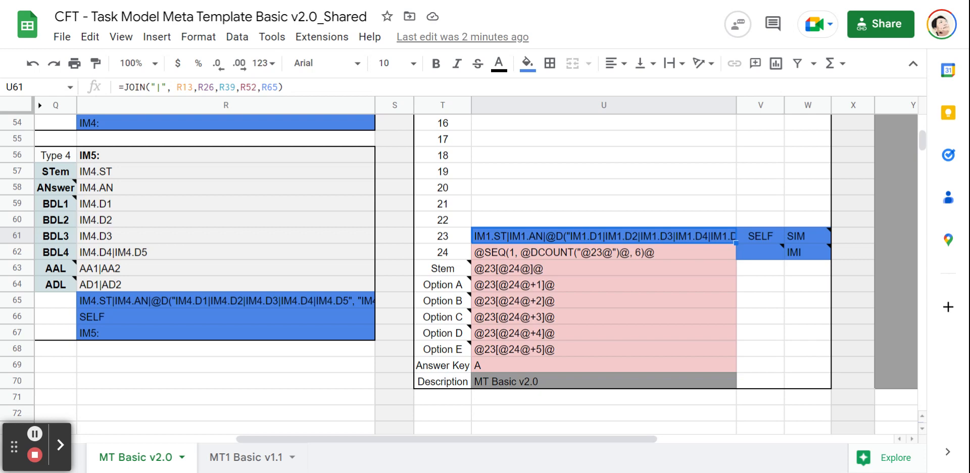
{"action": "left_click", "coordinate": [750, 259]}
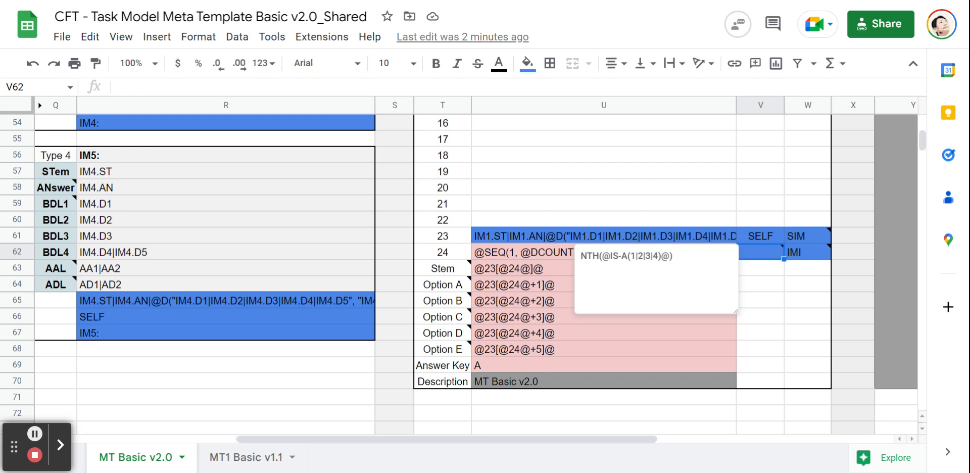
{"action": "left_click", "coordinate": [500, 238]}
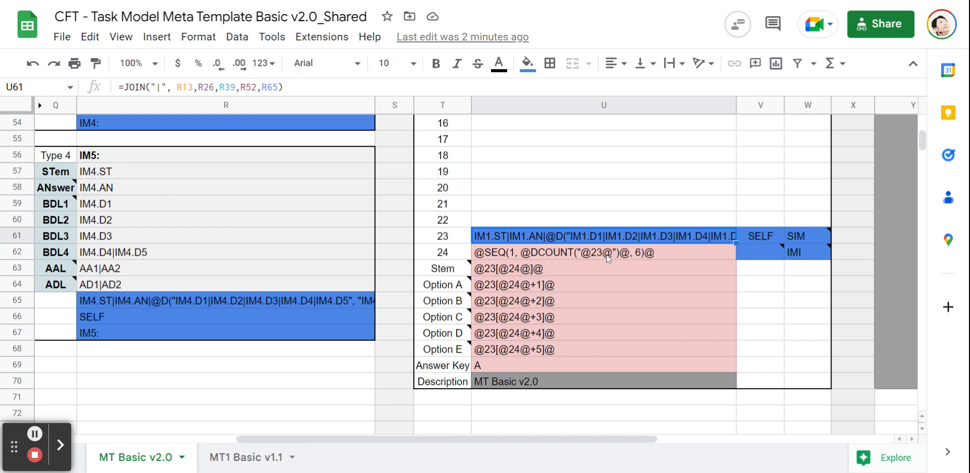
{"action": "left_click", "coordinate": [763, 256]}
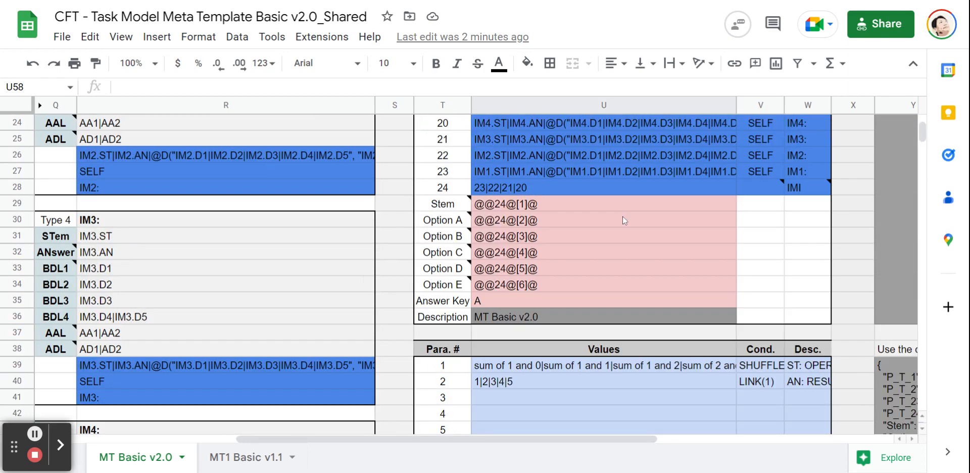
Compare the first task model table from parameter 1 to 24 with the layout of the second table.
{"action": "scroll", "coordinate": [622, 216], "scroll_direction": "up", "scroll_amount": 1}
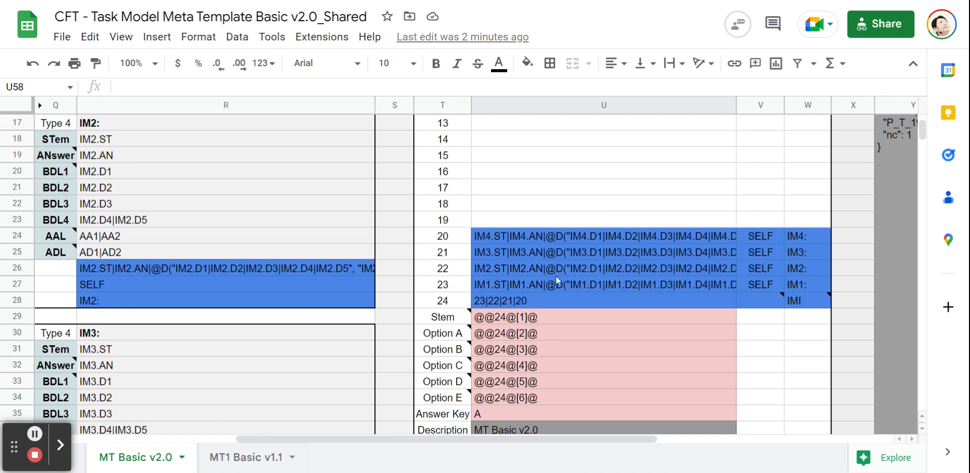
{"action": "scroll", "coordinate": [556, 277], "scroll_direction": "up", "scroll_amount": 2}
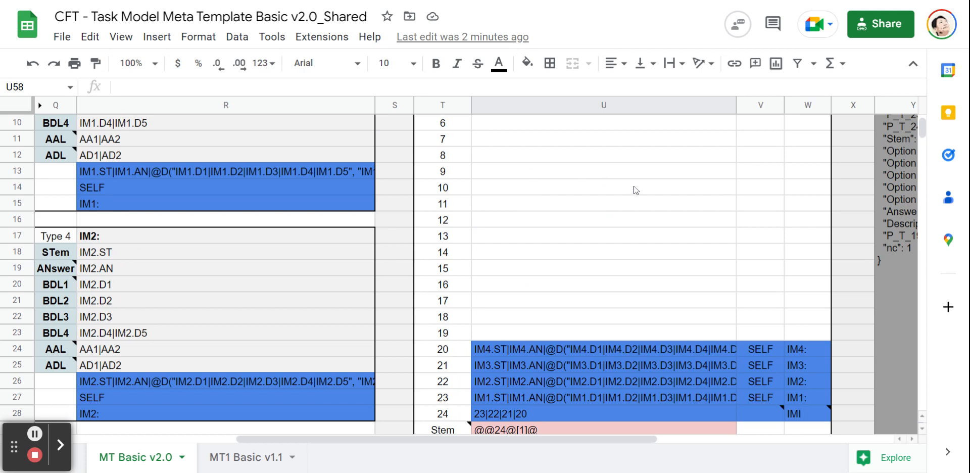
{"action": "scroll", "coordinate": [635, 190], "scroll_direction": "up", "scroll_amount": 3}
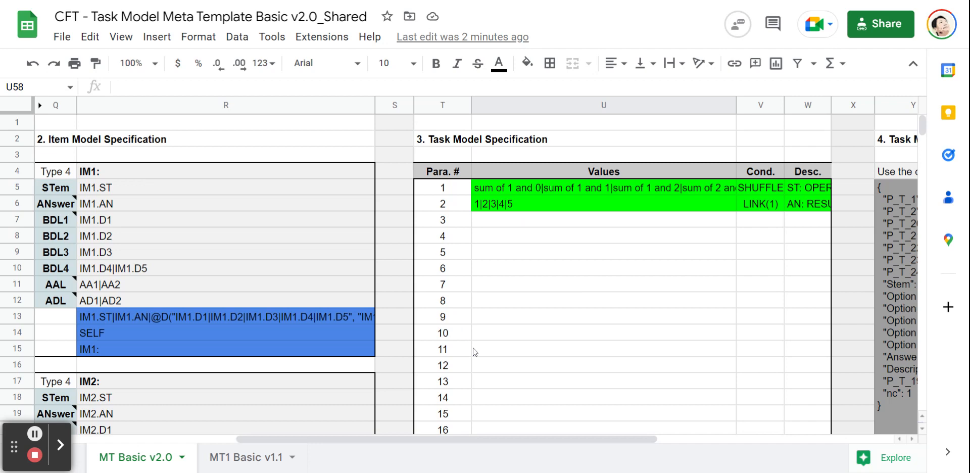
{"action": "scroll", "coordinate": [474, 344], "scroll_direction": "down", "scroll_amount": 4}
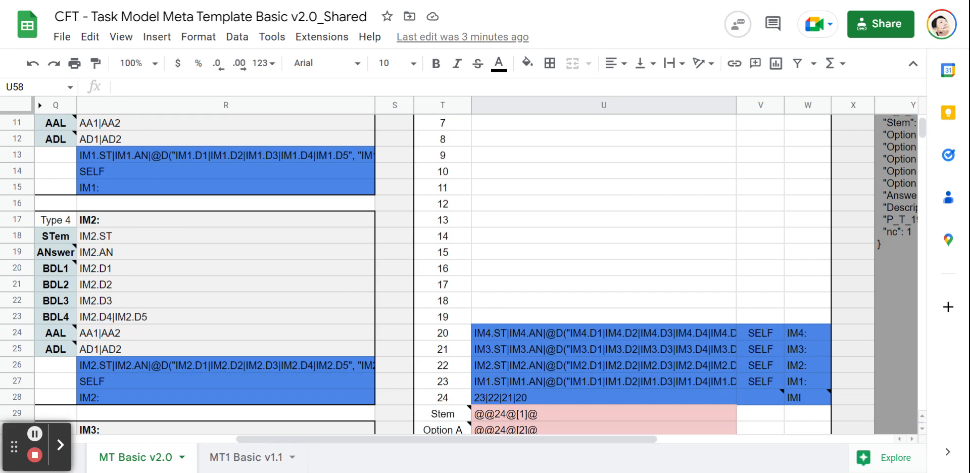
{"action": "scroll", "coordinate": [510, 325], "scroll_direction": "down", "scroll_amount": 12}
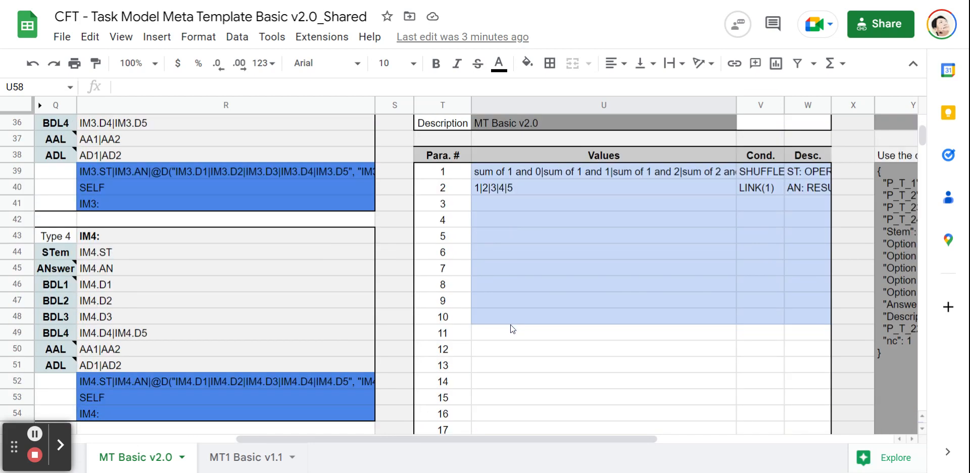
{"action": "scroll", "coordinate": [525, 361], "scroll_direction": "down", "scroll_amount": 2}
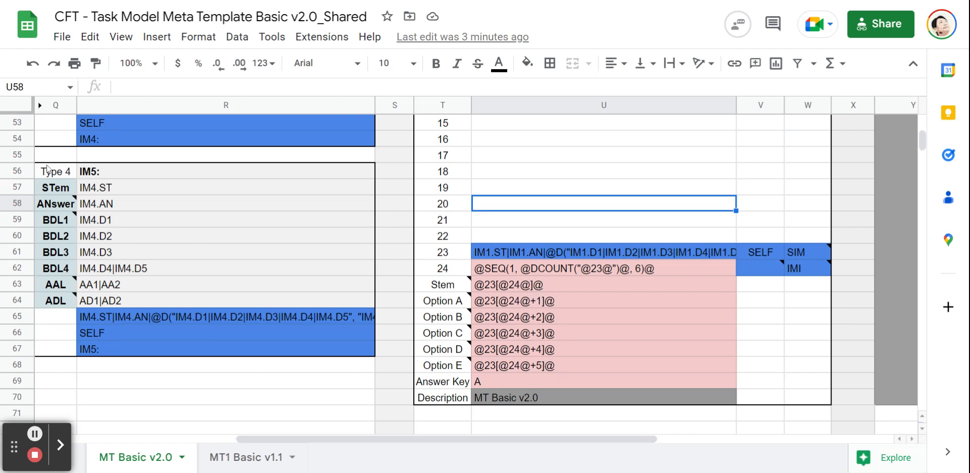
Check the IM5 block's combined cell R65 and stem R57 against parameter 23's JOIN formula in U61.
{"action": "left_click", "coordinate": [213, 317]}
{"action": "left_click", "coordinate": [510, 255]}
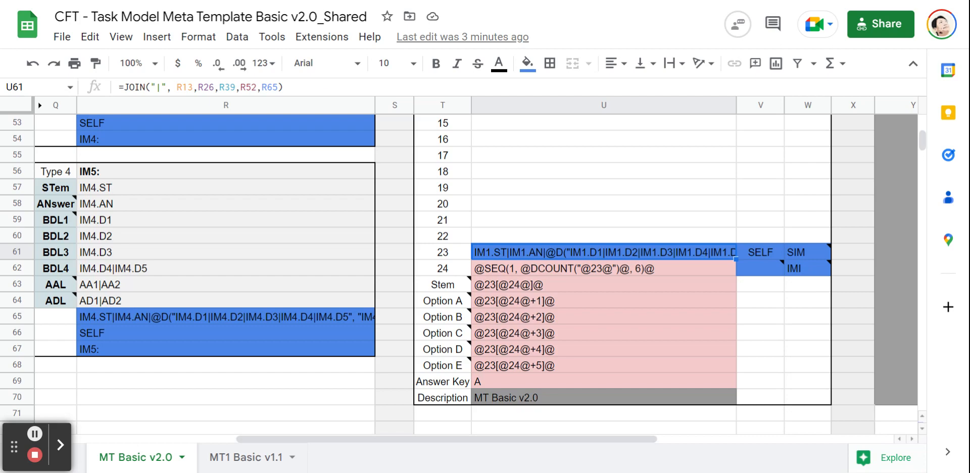
{"action": "left_click", "coordinate": [348, 191]}
{"action": "scroll", "coordinate": [475, 273], "scroll_direction": "up", "scroll_amount": 10}
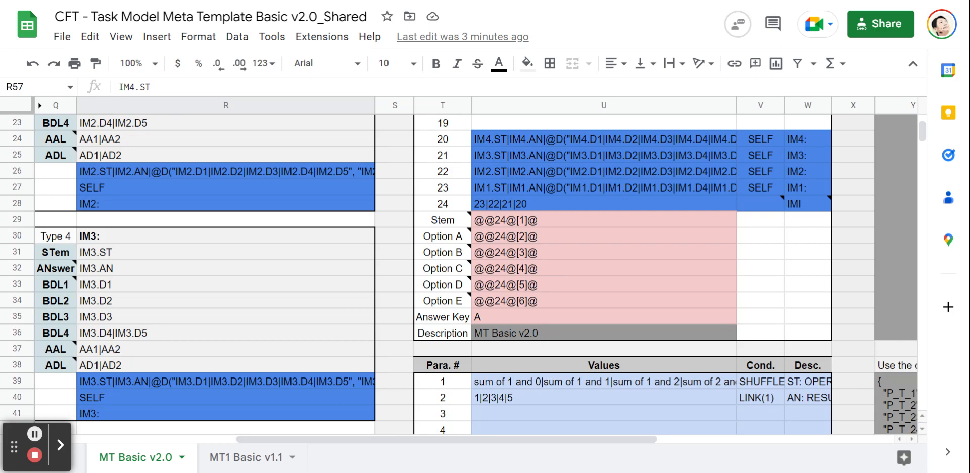
{"action": "scroll", "coordinate": [587, 252], "scroll_direction": "down", "scroll_amount": 10}
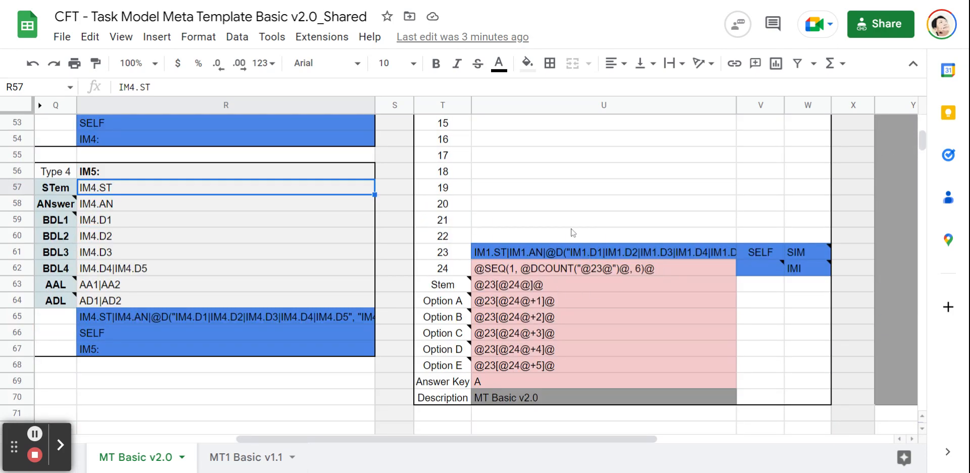
Compare the IF formula for parameter 24 in U28 with the JOIN formula for parameter 23 in U61.
{"action": "scroll", "coordinate": [572, 232], "scroll_direction": "up", "scroll_amount": 12}
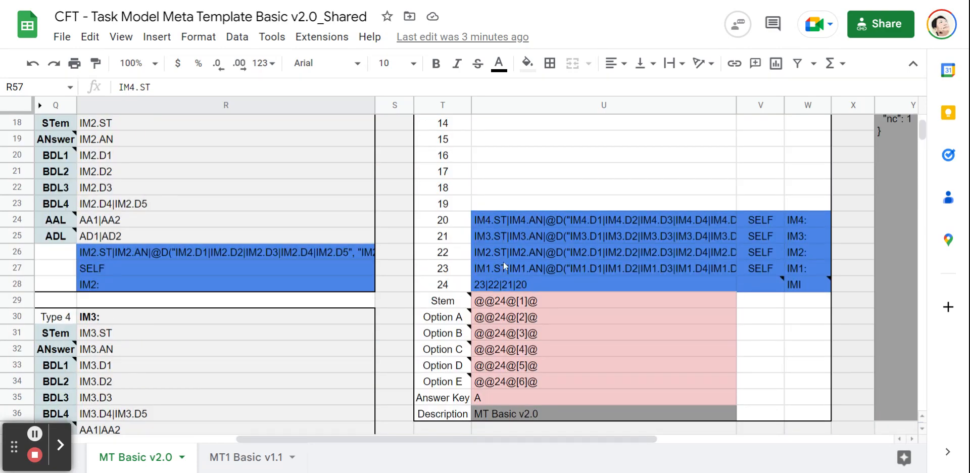
{"action": "left_click", "coordinate": [505, 284]}
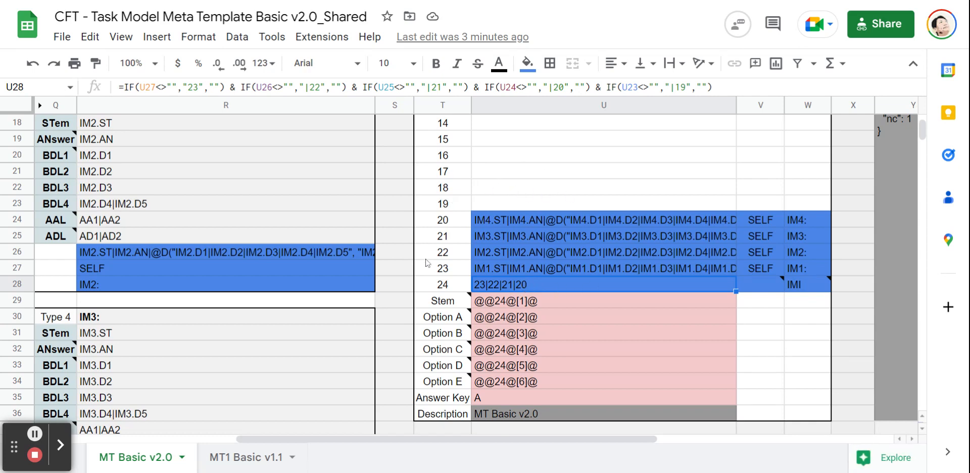
{"action": "scroll", "coordinate": [491, 283], "scroll_direction": "down", "scroll_amount": 5}
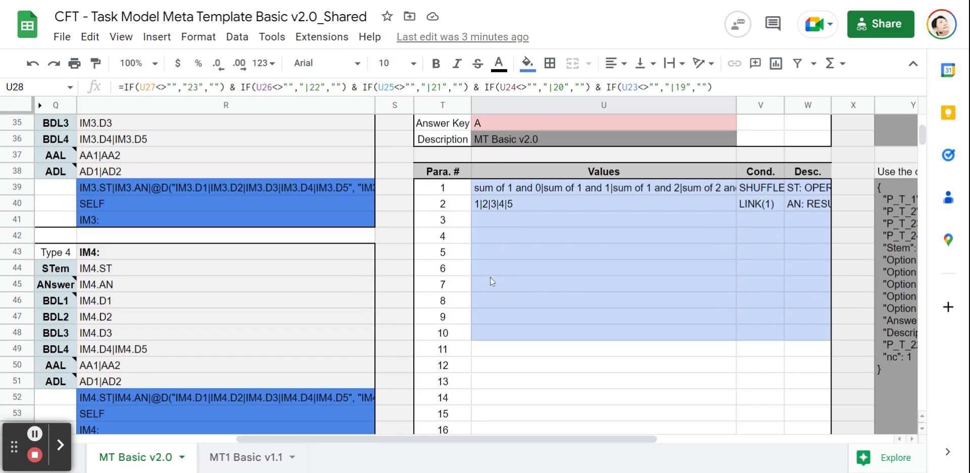
{"action": "scroll", "coordinate": [490, 276], "scroll_direction": "down", "scroll_amount": 8}
{"action": "left_click", "coordinate": [539, 140]}
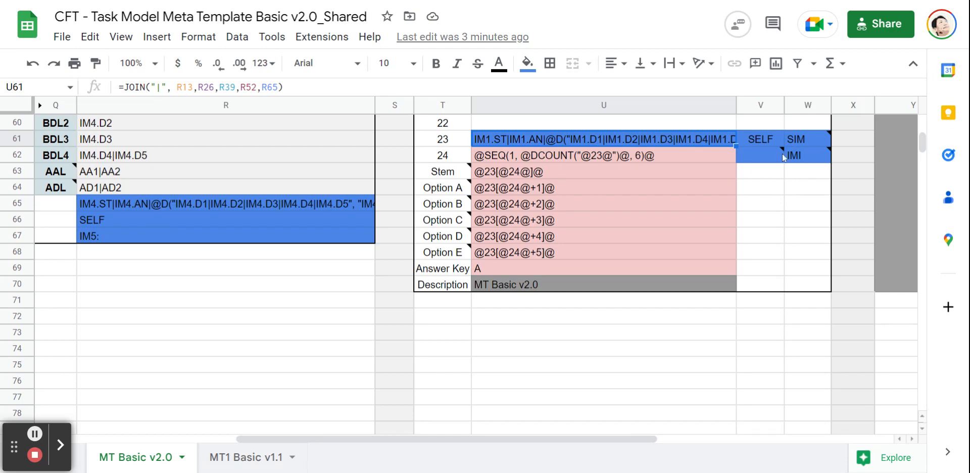
Inspect condition cell V62, the stem and option formulas in U62:U68, and the JOIN formula in U61.
{"action": "left_click", "coordinate": [762, 154]}
{"action": "left_click_drag", "start_coordinate": [502, 155], "coordinate": [499, 251]}
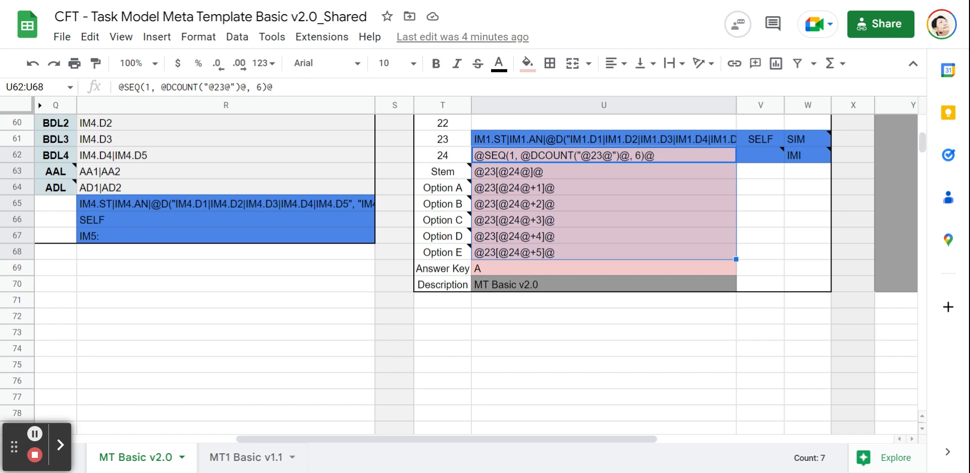
{"action": "scroll", "coordinate": [656, 244], "scroll_direction": "up", "scroll_amount": 2}
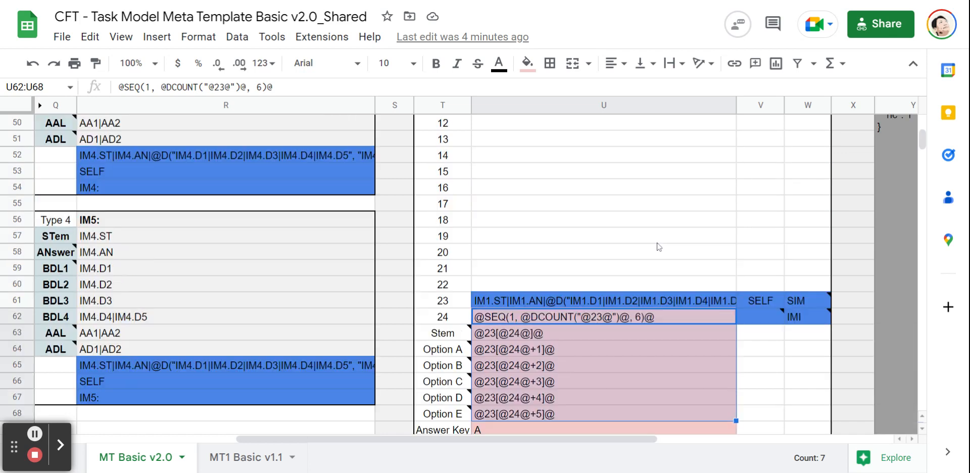
{"action": "left_click", "coordinate": [515, 299]}
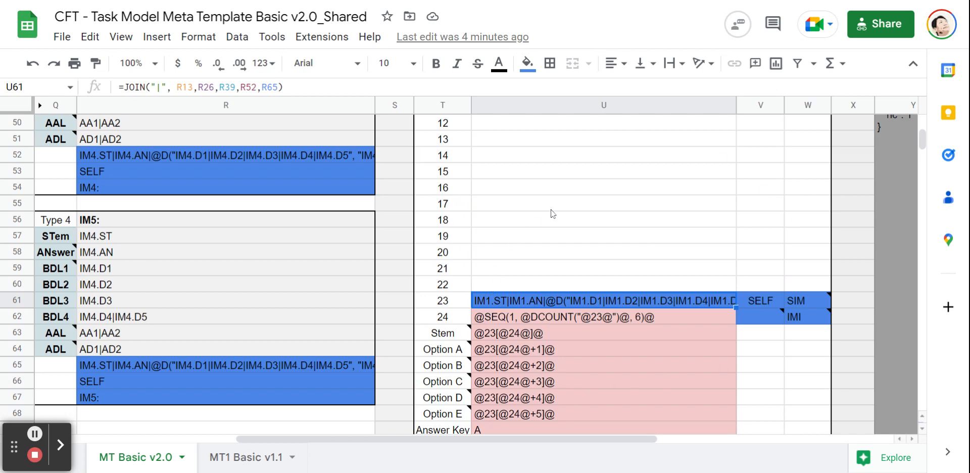
Check the reference formula in U39 and the linked range U39:W48 at the start of the second task model table.
{"action": "scroll", "coordinate": [552, 213], "scroll_direction": "up", "scroll_amount": 2}
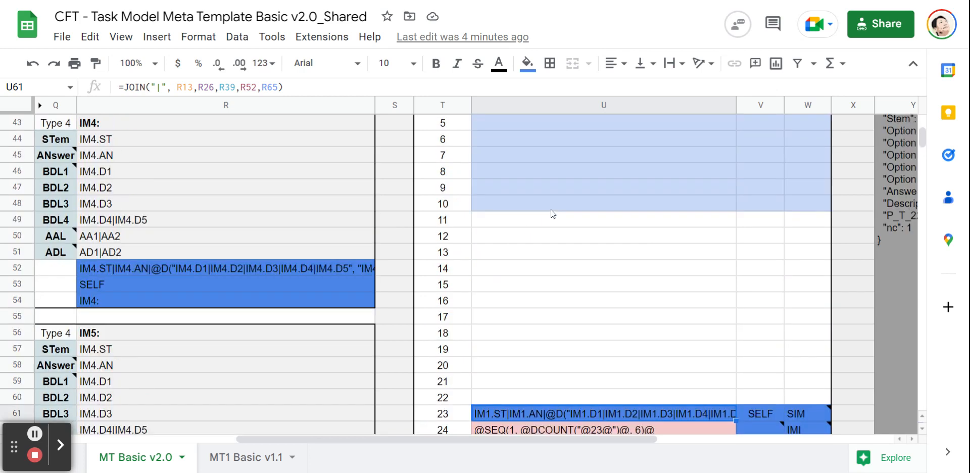
{"action": "scroll", "coordinate": [550, 213], "scroll_direction": "up", "scroll_amount": 3}
{"action": "left_click", "coordinate": [544, 223]}
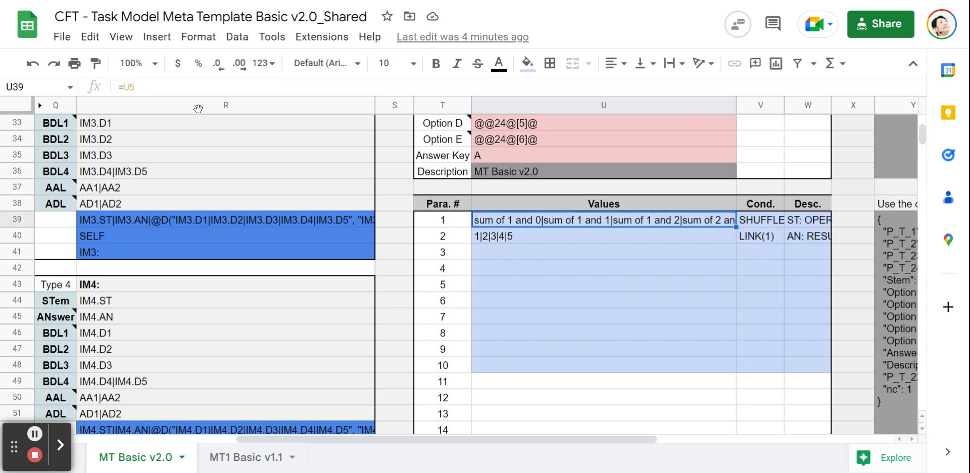
{"action": "double_click", "coordinate": [544, 223]}
{"action": "scroll", "coordinate": [599, 193], "scroll_direction": "up", "scroll_amount": 2}
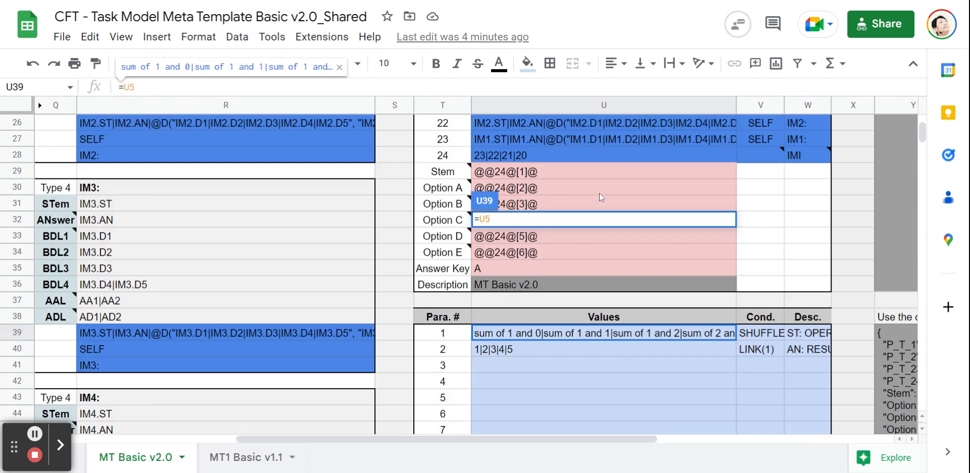
{"action": "left_click", "coordinate": [807, 274]}
{"action": "scroll", "coordinate": [808, 288], "scroll_direction": "down", "scroll_amount": 2}
{"action": "left_click_drag", "start_coordinate": [808, 364], "coordinate": [509, 222]}
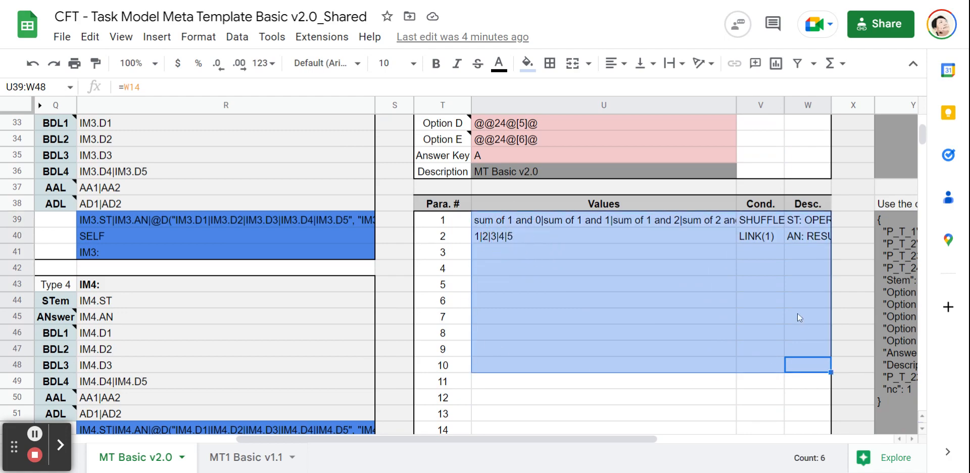
Compare the source range U5:W15 and parameters 20 to 24 of the first task model table with the linked range.
{"action": "scroll", "coordinate": [571, 240], "scroll_direction": "up", "scroll_amount": 10}
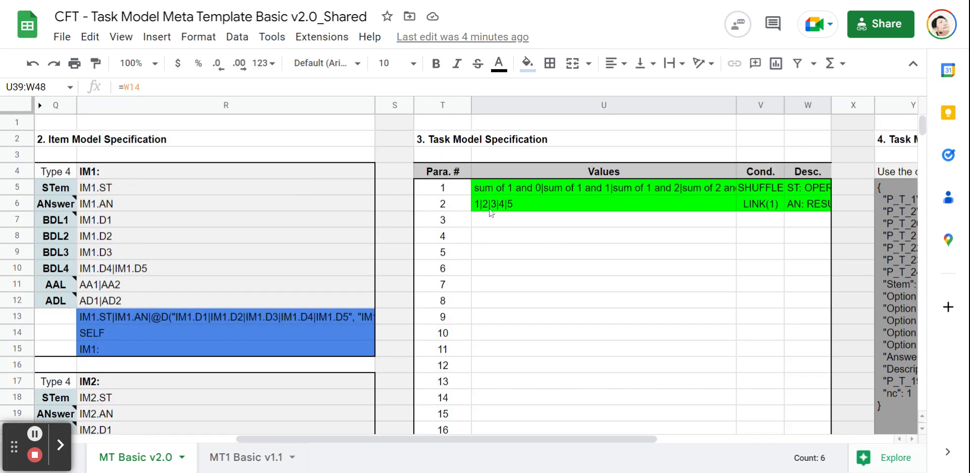
{"action": "left_click_drag", "start_coordinate": [484, 190], "coordinate": [823, 349]}
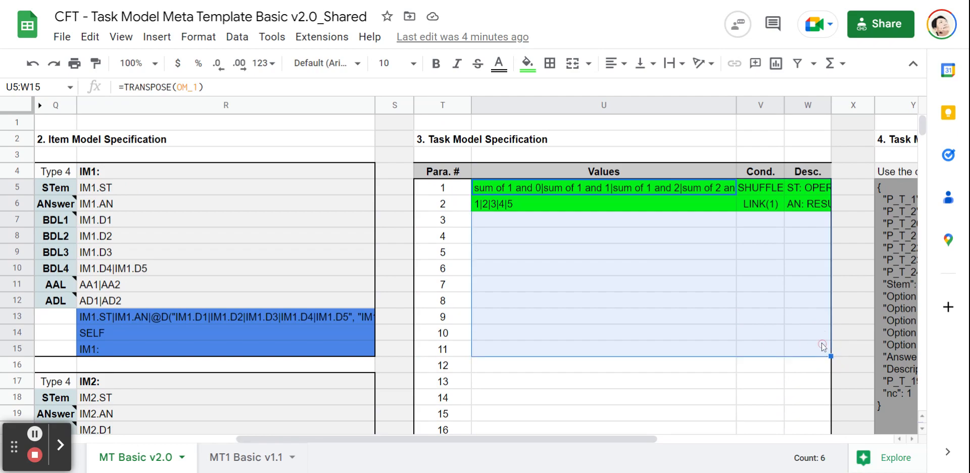
{"action": "left_click", "coordinate": [559, 337]}
{"action": "scroll", "coordinate": [588, 338], "scroll_direction": "down", "scroll_amount": 8}
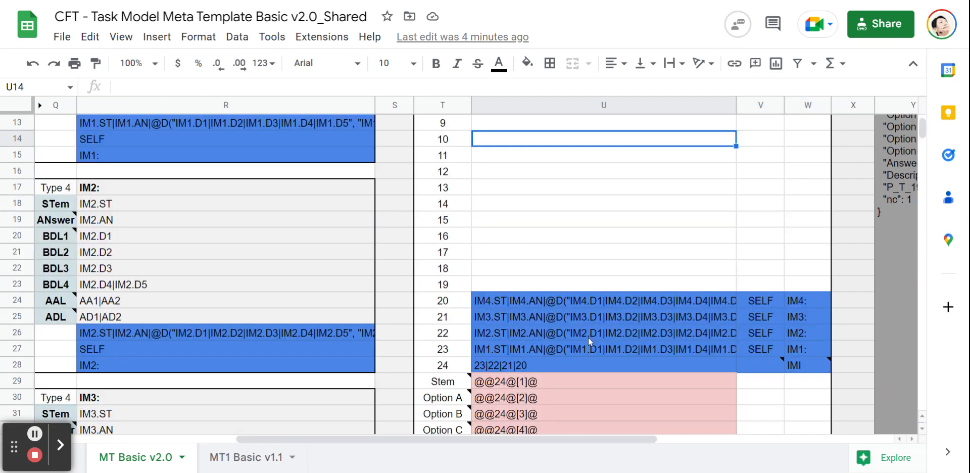
Clear the TRANSPOSE formula from parameter 1's value cell U5 and check linked cell U39 in the second table.
{"action": "scroll", "coordinate": [588, 337], "scroll_direction": "up", "scroll_amount": 7}
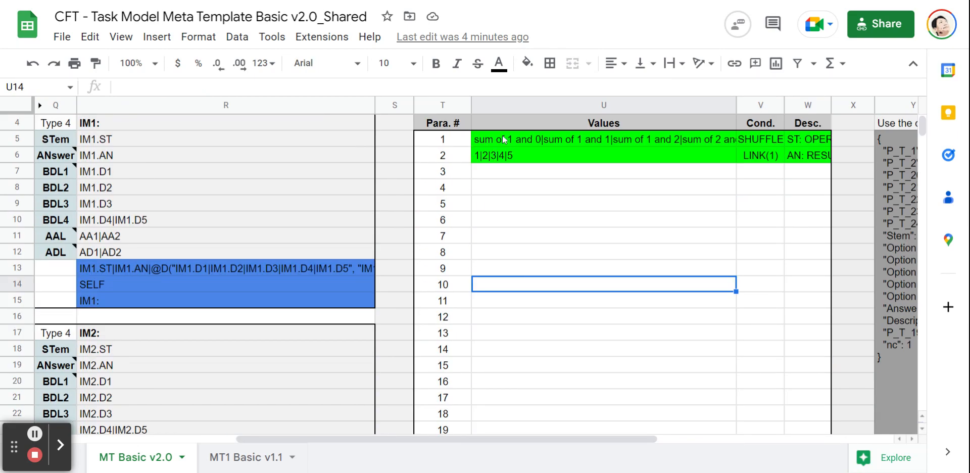
{"action": "left_click", "coordinate": [503, 139]}
{"action": "key", "text": "Delete"}
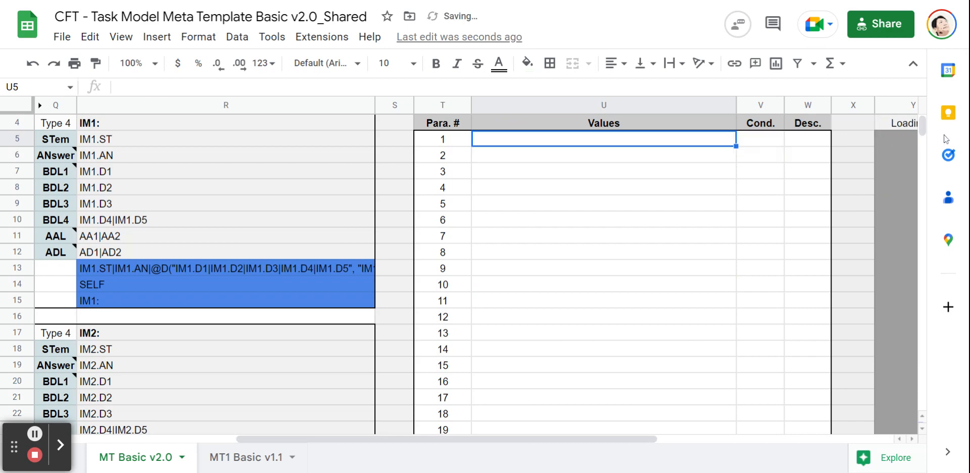
{"action": "scroll", "coordinate": [649, 326], "scroll_direction": "down", "scroll_amount": 5}
{"action": "scroll", "coordinate": [648, 322], "scroll_direction": "down", "scroll_amount": 3}
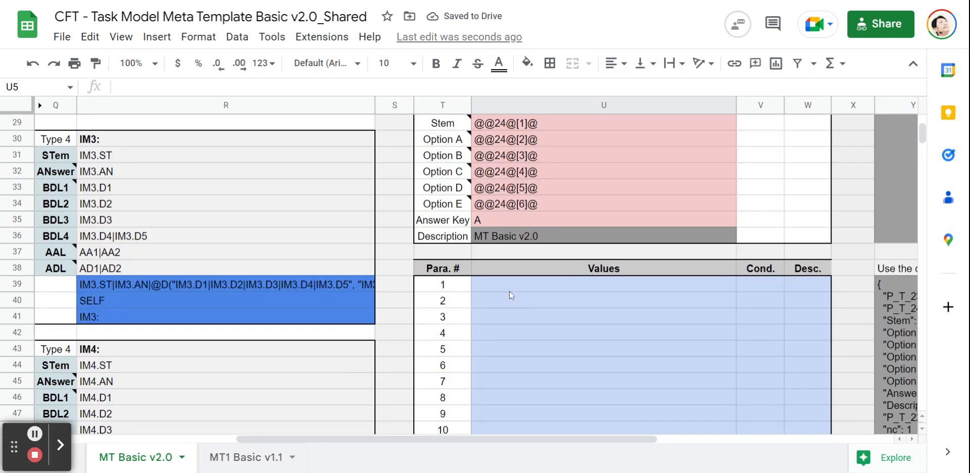
{"action": "left_click", "coordinate": [509, 290]}
{"action": "scroll", "coordinate": [509, 290], "scroll_direction": "down", "scroll_amount": 3}
{"action": "scroll", "coordinate": [494, 236], "scroll_direction": "up", "scroll_amount": 3}
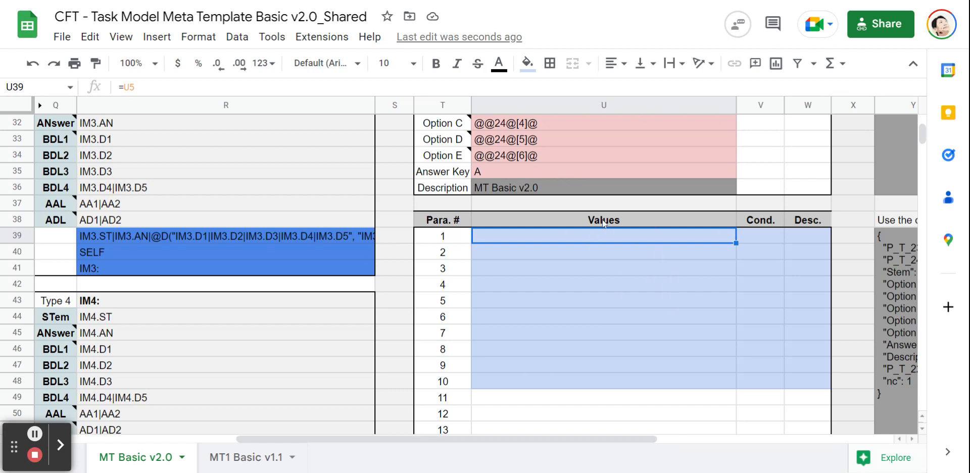
Compare parameters 20 to 24 of the first table with the cell references in parameter 23's JOIN formula in U61.
{"action": "scroll", "coordinate": [602, 218], "scroll_direction": "up", "scroll_amount": 5}
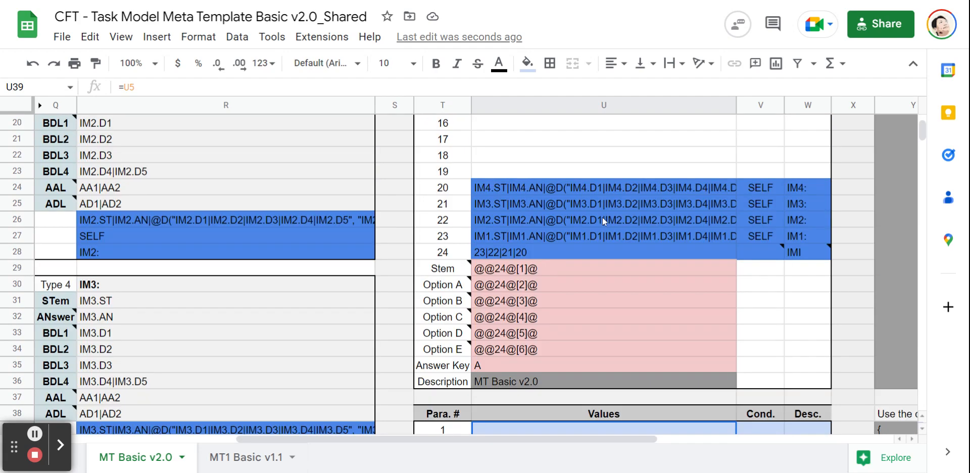
{"action": "scroll", "coordinate": [574, 319], "scroll_direction": "down", "scroll_amount": 2}
{"action": "scroll", "coordinate": [574, 318], "scroll_direction": "down", "scroll_amount": 7}
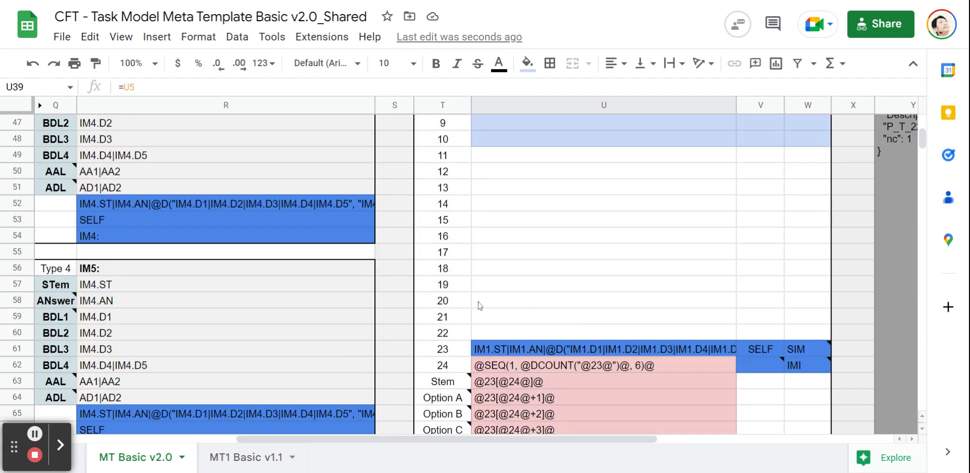
{"action": "left_click", "coordinate": [536, 351]}
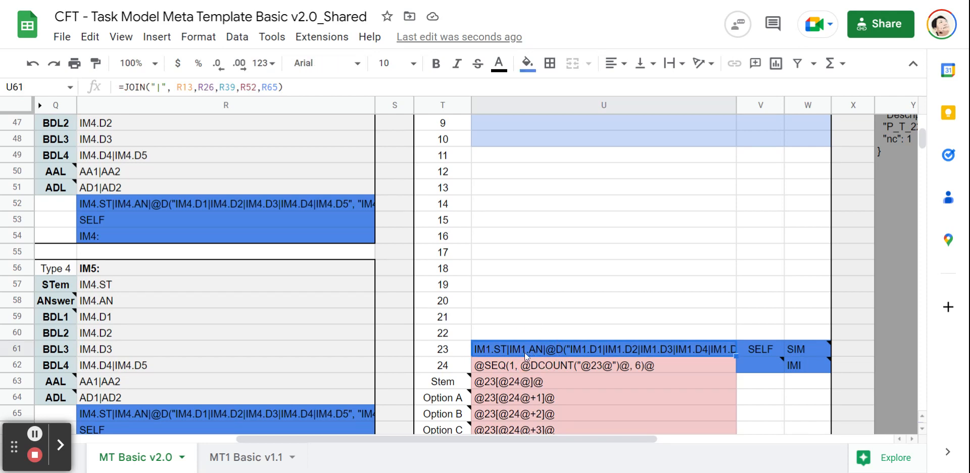
{"action": "key", "text": "F2"}
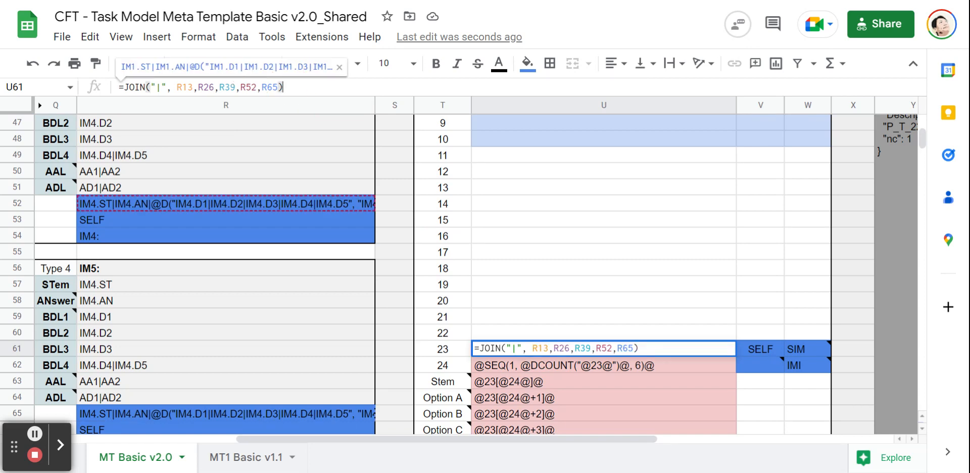
Examine the generated CAFA Engine import code for both task model tables in column Y.
{"action": "left_click_drag", "start_coordinate": [457, 439], "coordinate": [681, 440]}
{"action": "left_click", "coordinate": [157, 236]}
{"action": "scroll", "coordinate": [201, 266], "scroll_direction": "up", "scroll_amount": 2}
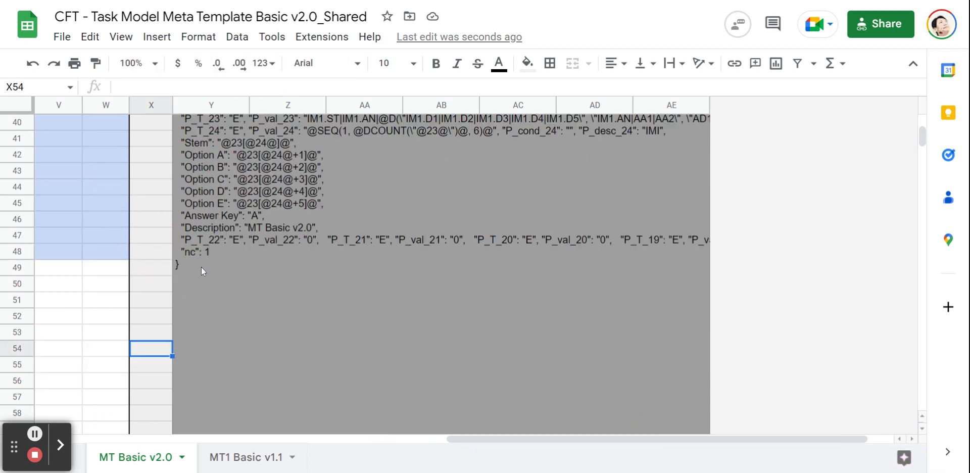
{"action": "scroll", "coordinate": [201, 266], "scroll_direction": "up", "scroll_amount": 1}
{"action": "scroll", "coordinate": [257, 274], "scroll_direction": "down", "scroll_amount": 10}
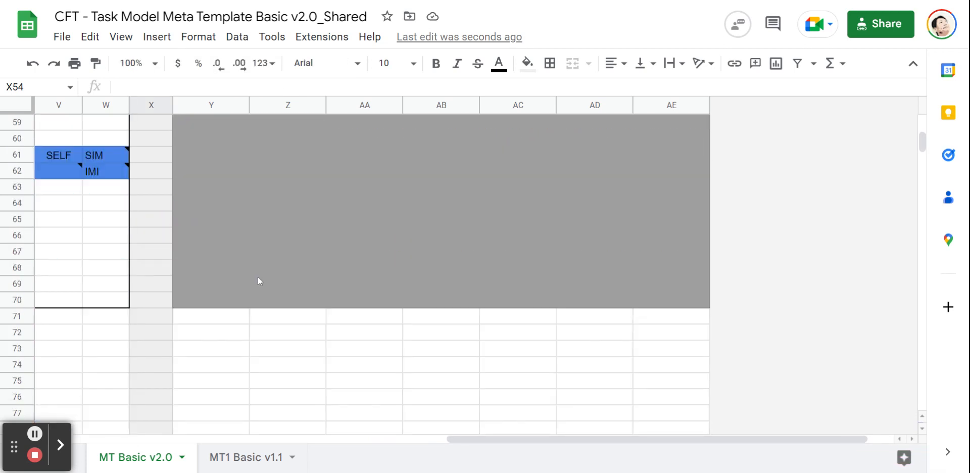
{"action": "scroll", "coordinate": [294, 339], "scroll_direction": "up", "scroll_amount": 20}
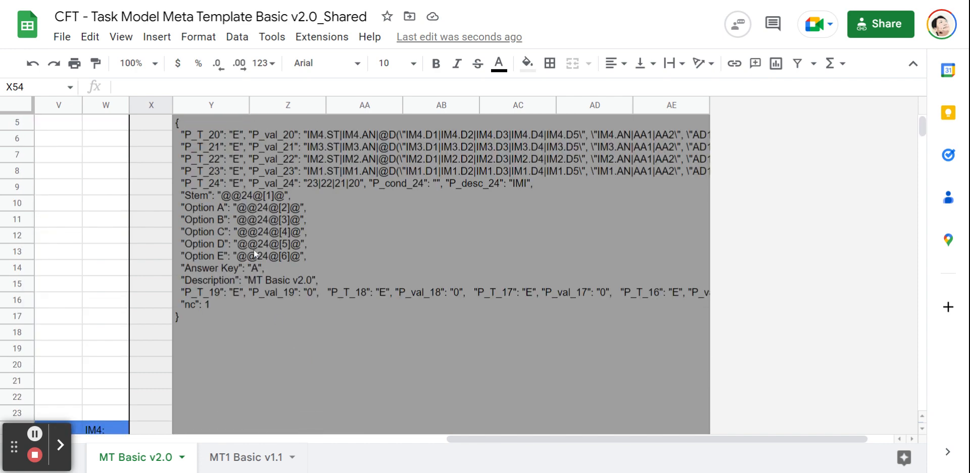
{"action": "left_click_drag", "start_coordinate": [463, 440], "coordinate": [445, 433]}
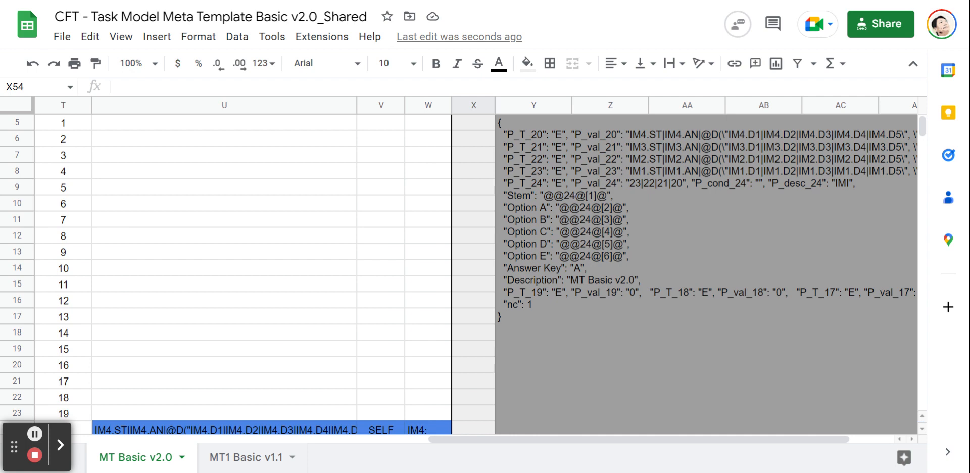
Restore the formula =TRANSPOSE(OM_1) in parameter 1's value cell U5.
{"action": "scroll", "coordinate": [572, 193], "scroll_direction": "up", "scroll_amount": 1}
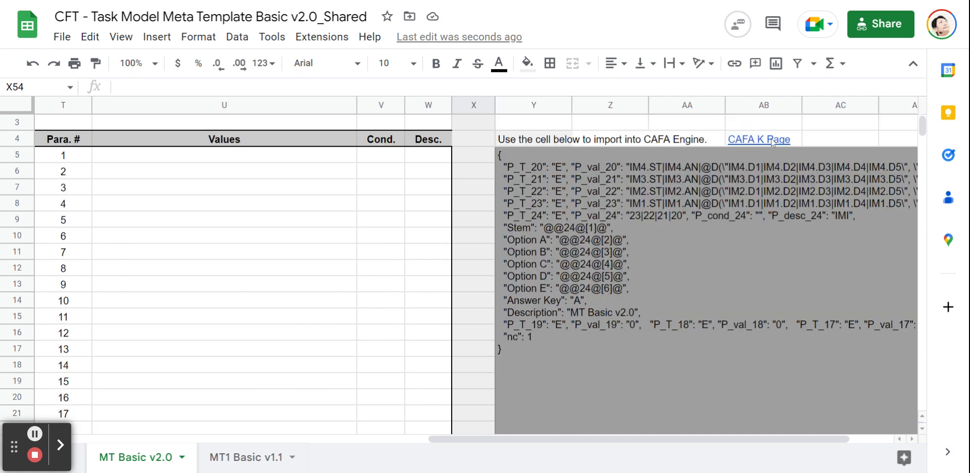
{"action": "left_click", "coordinate": [150, 168]}
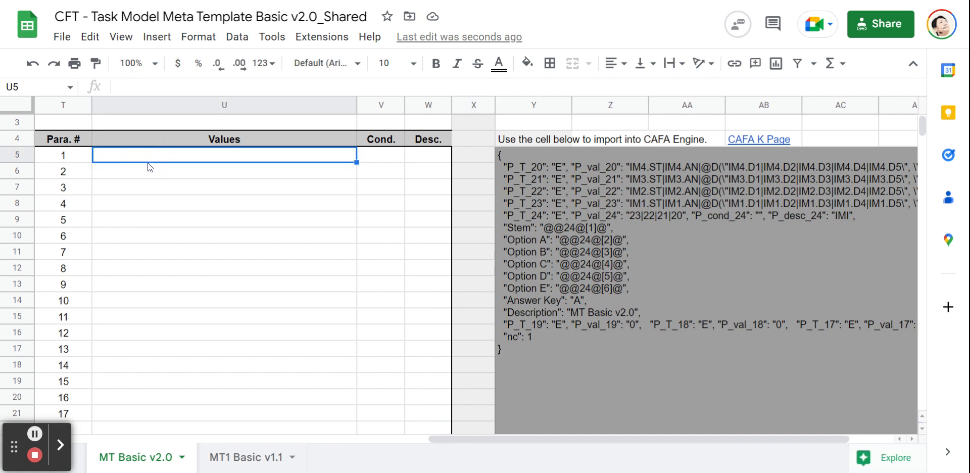
{"action": "type", "text": "=TRANSPOSE(OM_1)"}
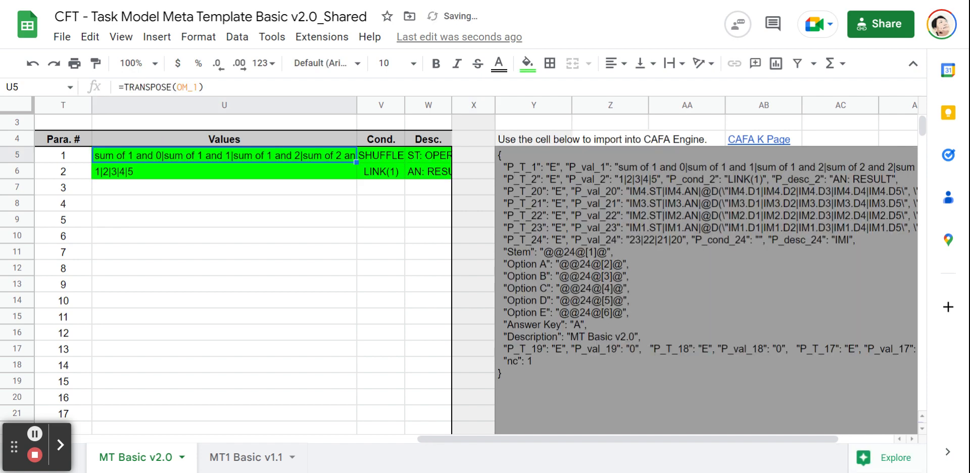
Review the parameter options, the IM1 to IM5 item model blocks and both task model tables.
{"action": "left_click", "coordinate": [452, 440]}
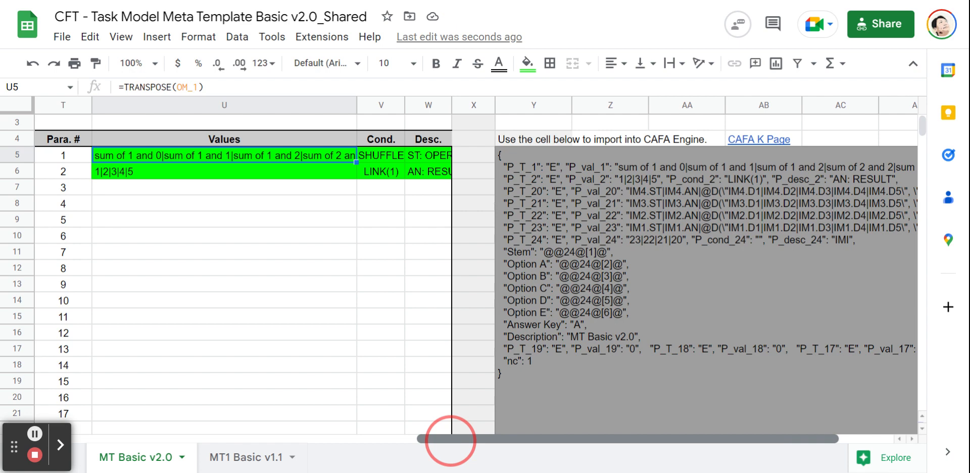
{"action": "left_click_drag", "start_coordinate": [452, 445], "coordinate": [63, 456]}
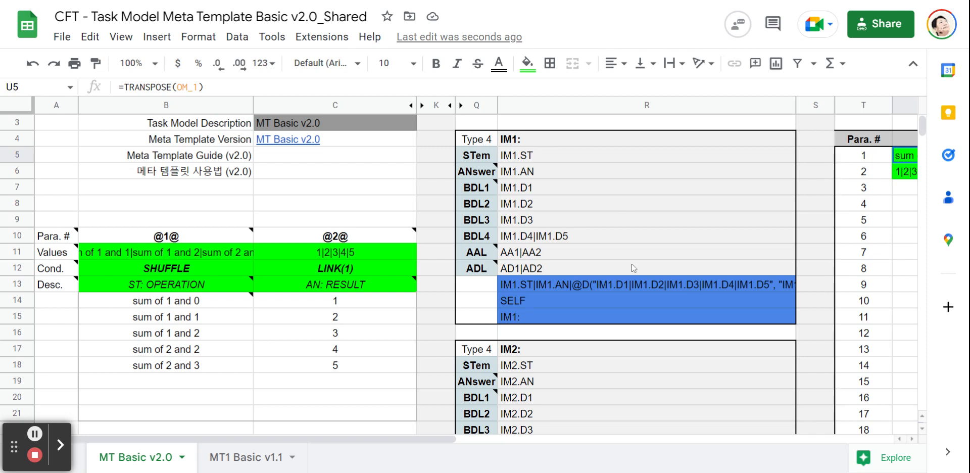
{"action": "left_click_drag", "start_coordinate": [419, 438], "coordinate": [604, 432]}
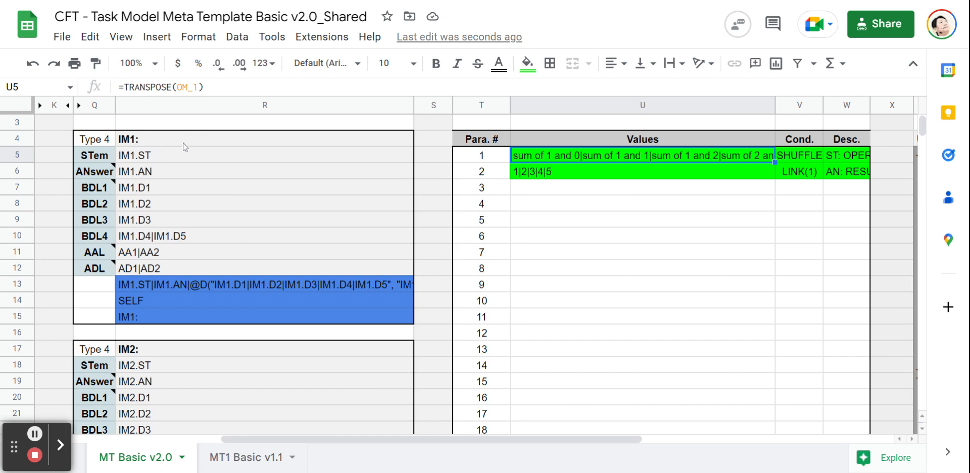
{"action": "scroll", "coordinate": [642, 329], "scroll_direction": "down", "scroll_amount": 8}
{"action": "scroll", "coordinate": [640, 329], "scroll_direction": "down", "scroll_amount": 8}
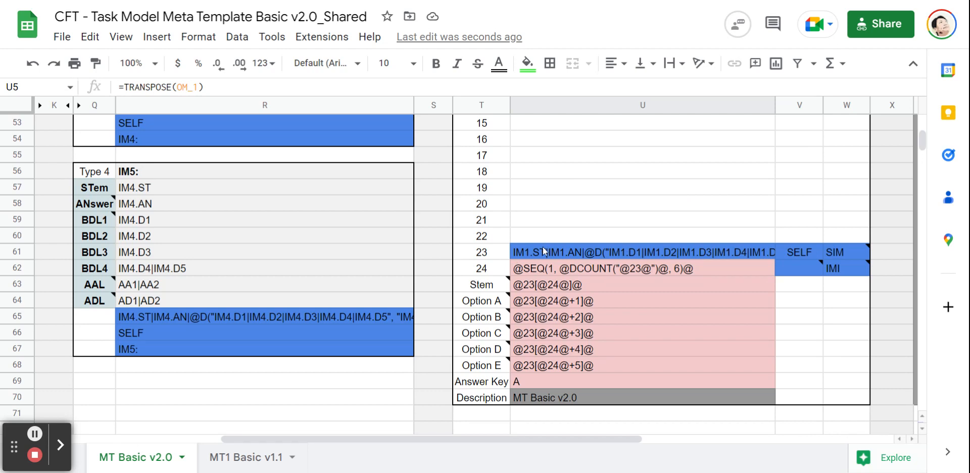
{"action": "scroll", "coordinate": [607, 250], "scroll_direction": "up", "scroll_amount": 8}
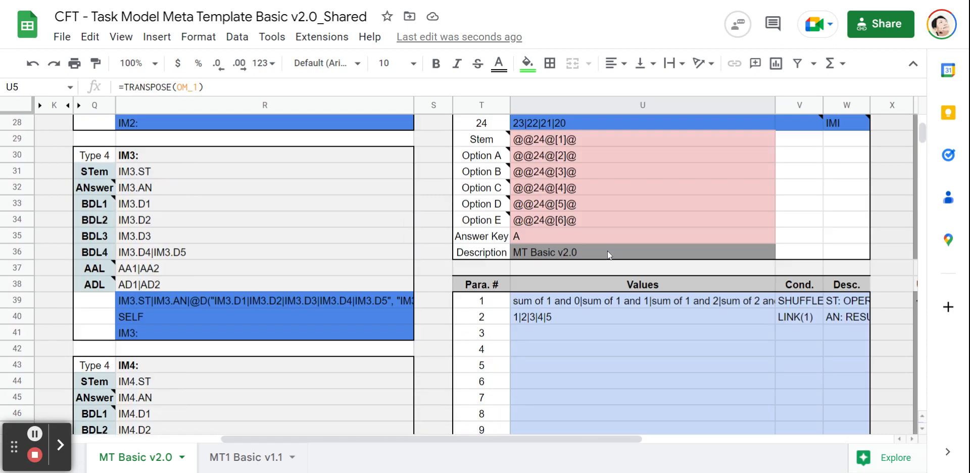
{"action": "scroll", "coordinate": [607, 250], "scroll_direction": "up", "scroll_amount": 2}
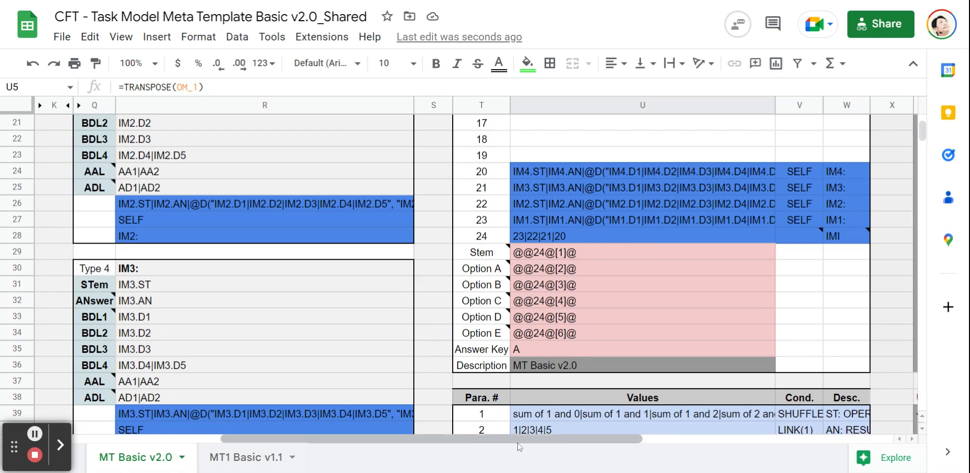
Narrow column R, which holds the item model specifications.
{"action": "left_click_drag", "start_coordinate": [517, 443], "coordinate": [513, 442]}
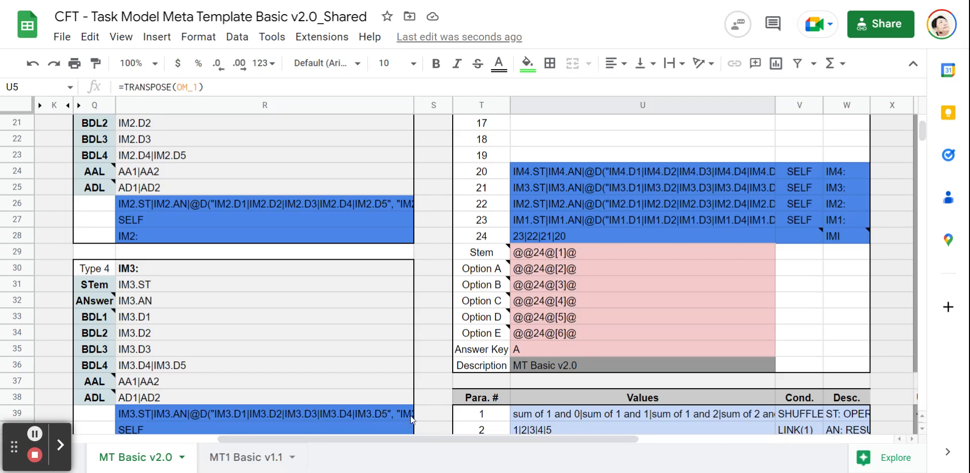
{"action": "left_click_drag", "start_coordinate": [408, 439], "coordinate": [180, 443]}
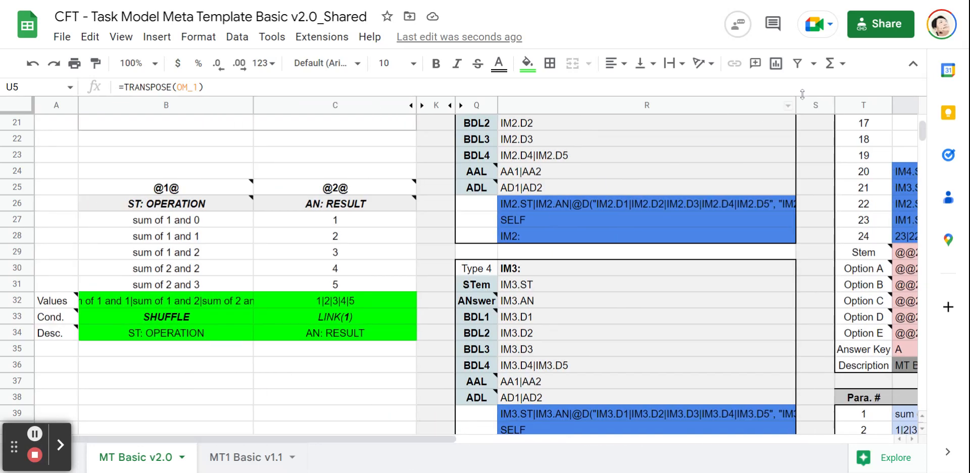
{"action": "left_click_drag", "start_coordinate": [795, 105], "coordinate": [714, 108]}
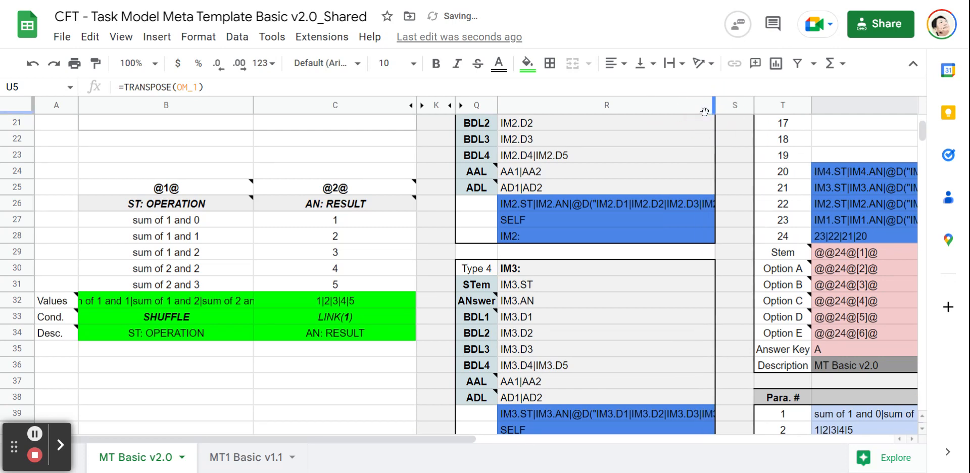